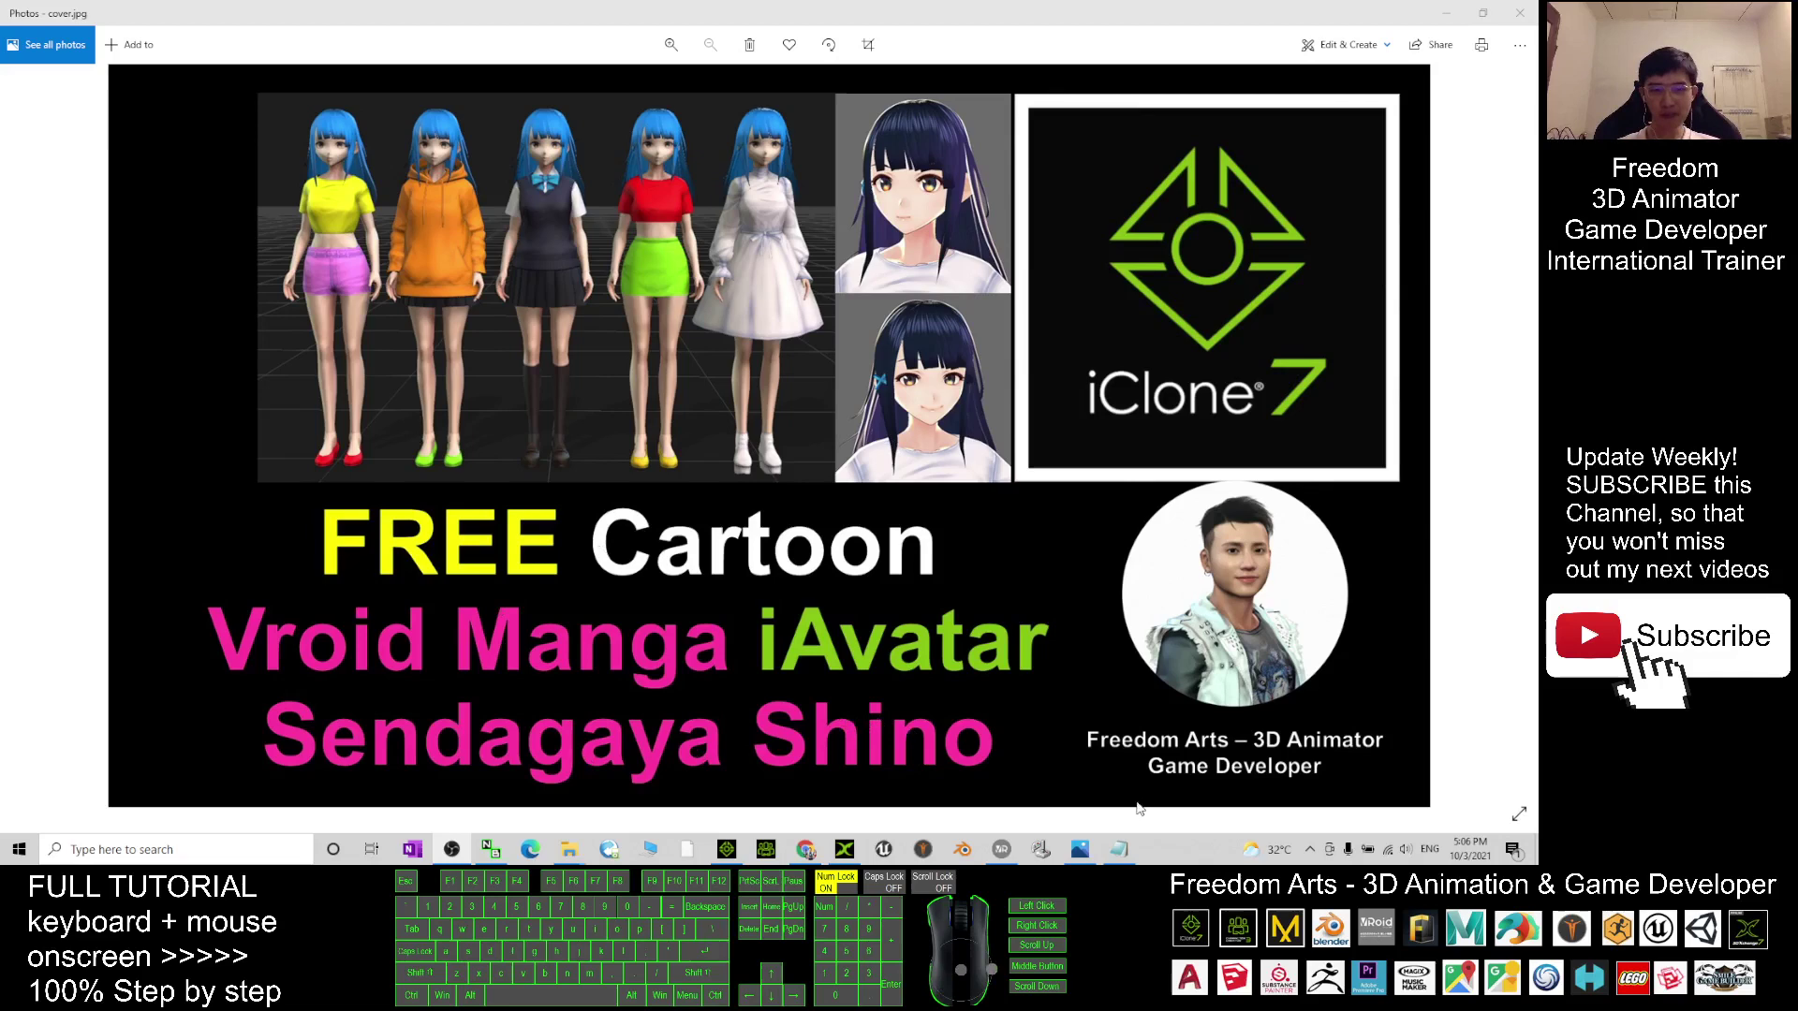
# Review the Google Drive download link and zip file name in the notes, then close them
pyautogui.moveTo(1118, 850)
pyautogui.click(1114, 826)
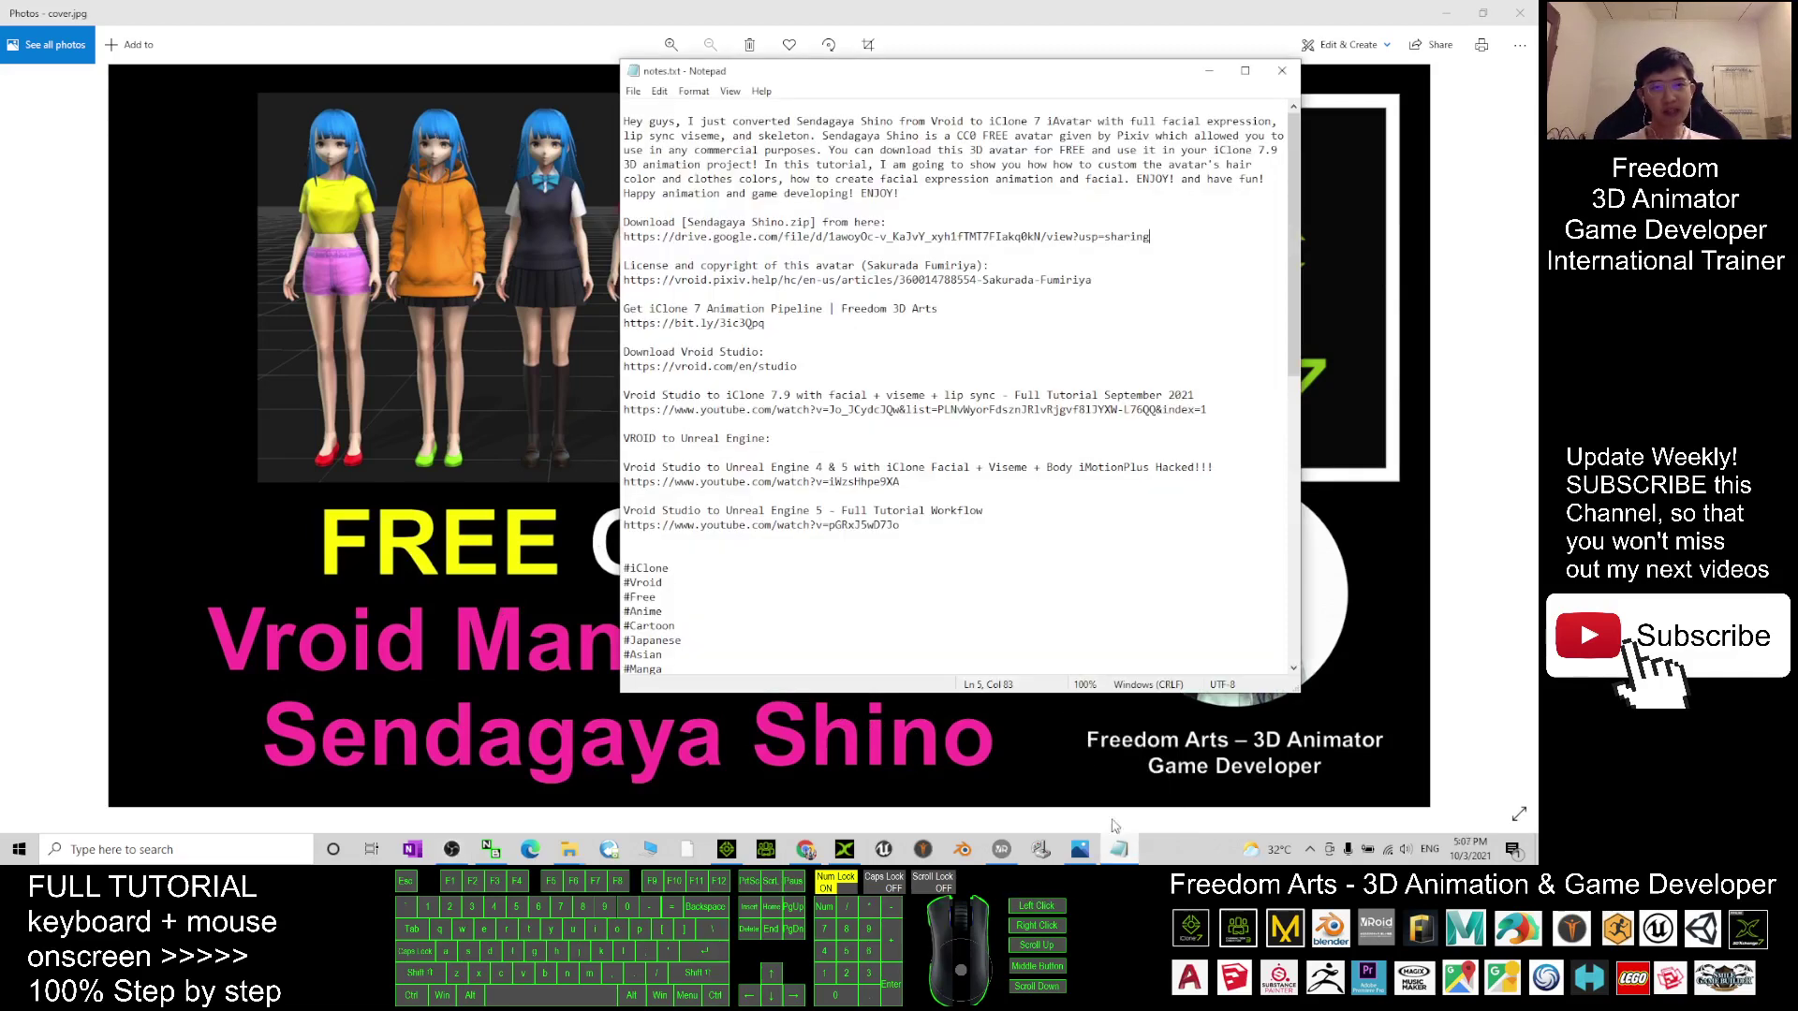
pyautogui.moveTo(974, 83)
pyautogui.mouseDown()
pyautogui.moveTo(1015, 100)
pyautogui.moveTo(1059, 161)
pyautogui.mouseUp()
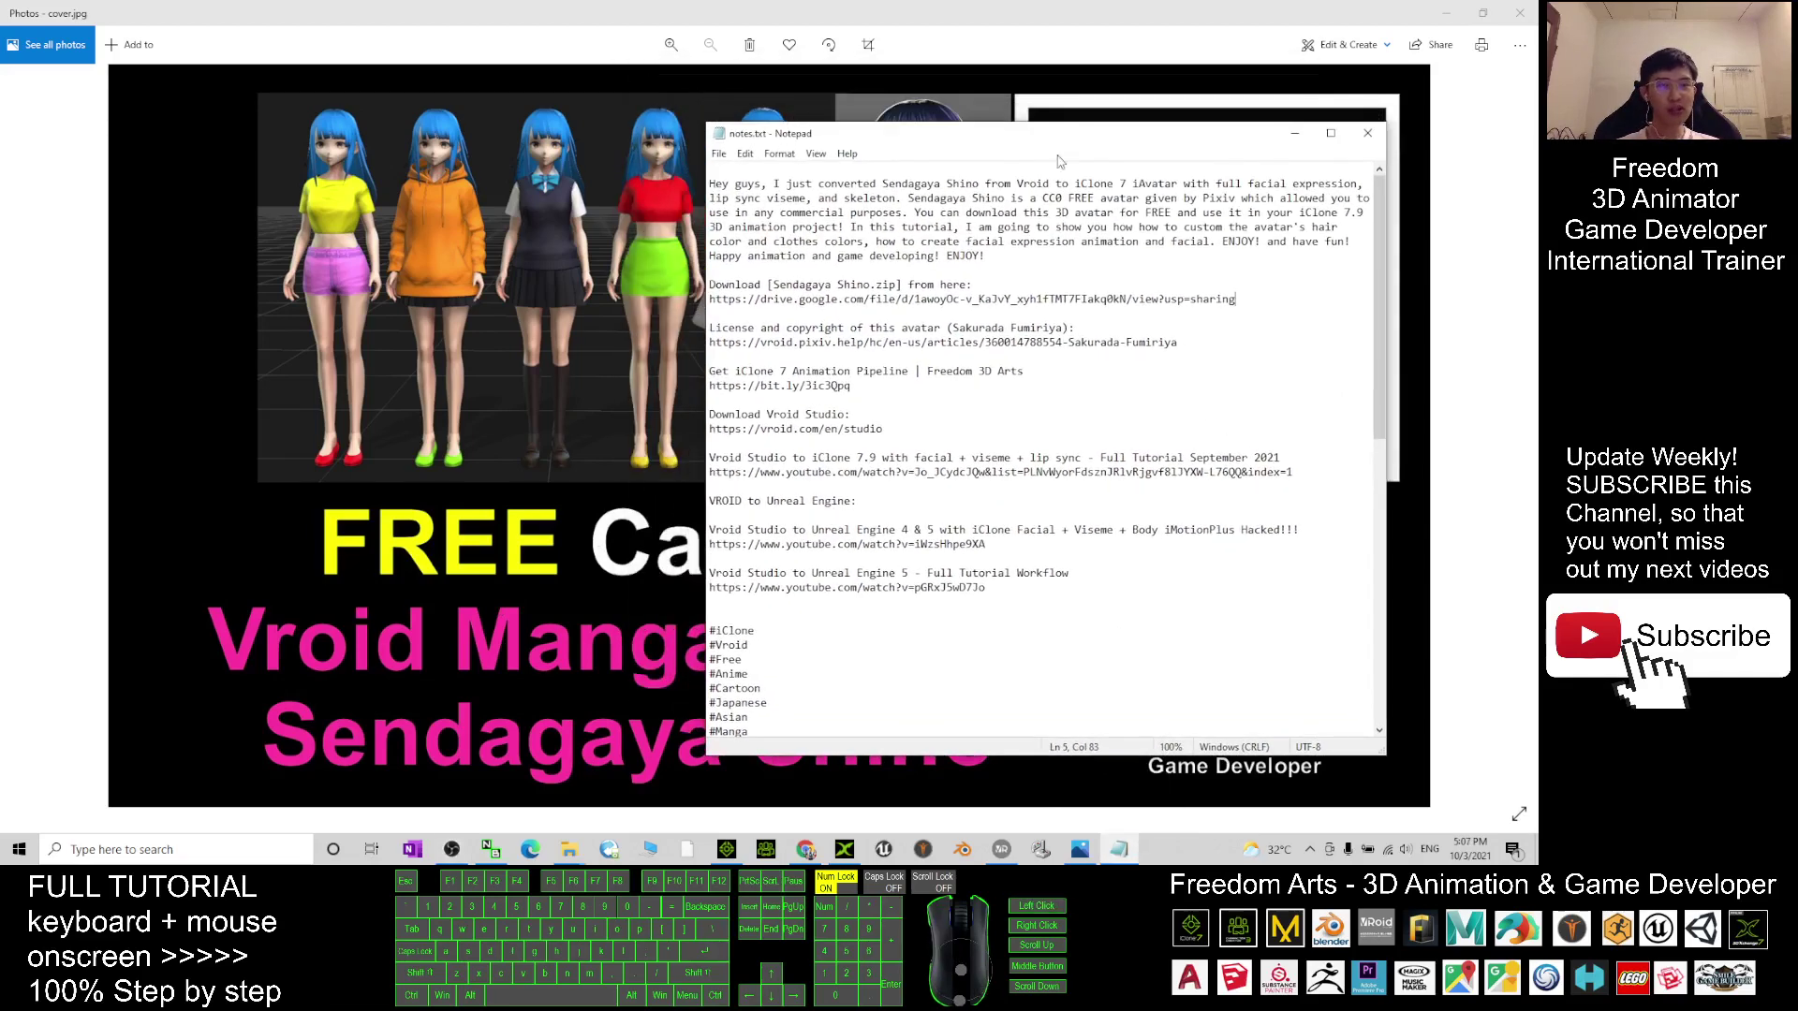
pyautogui.click(710, 298)
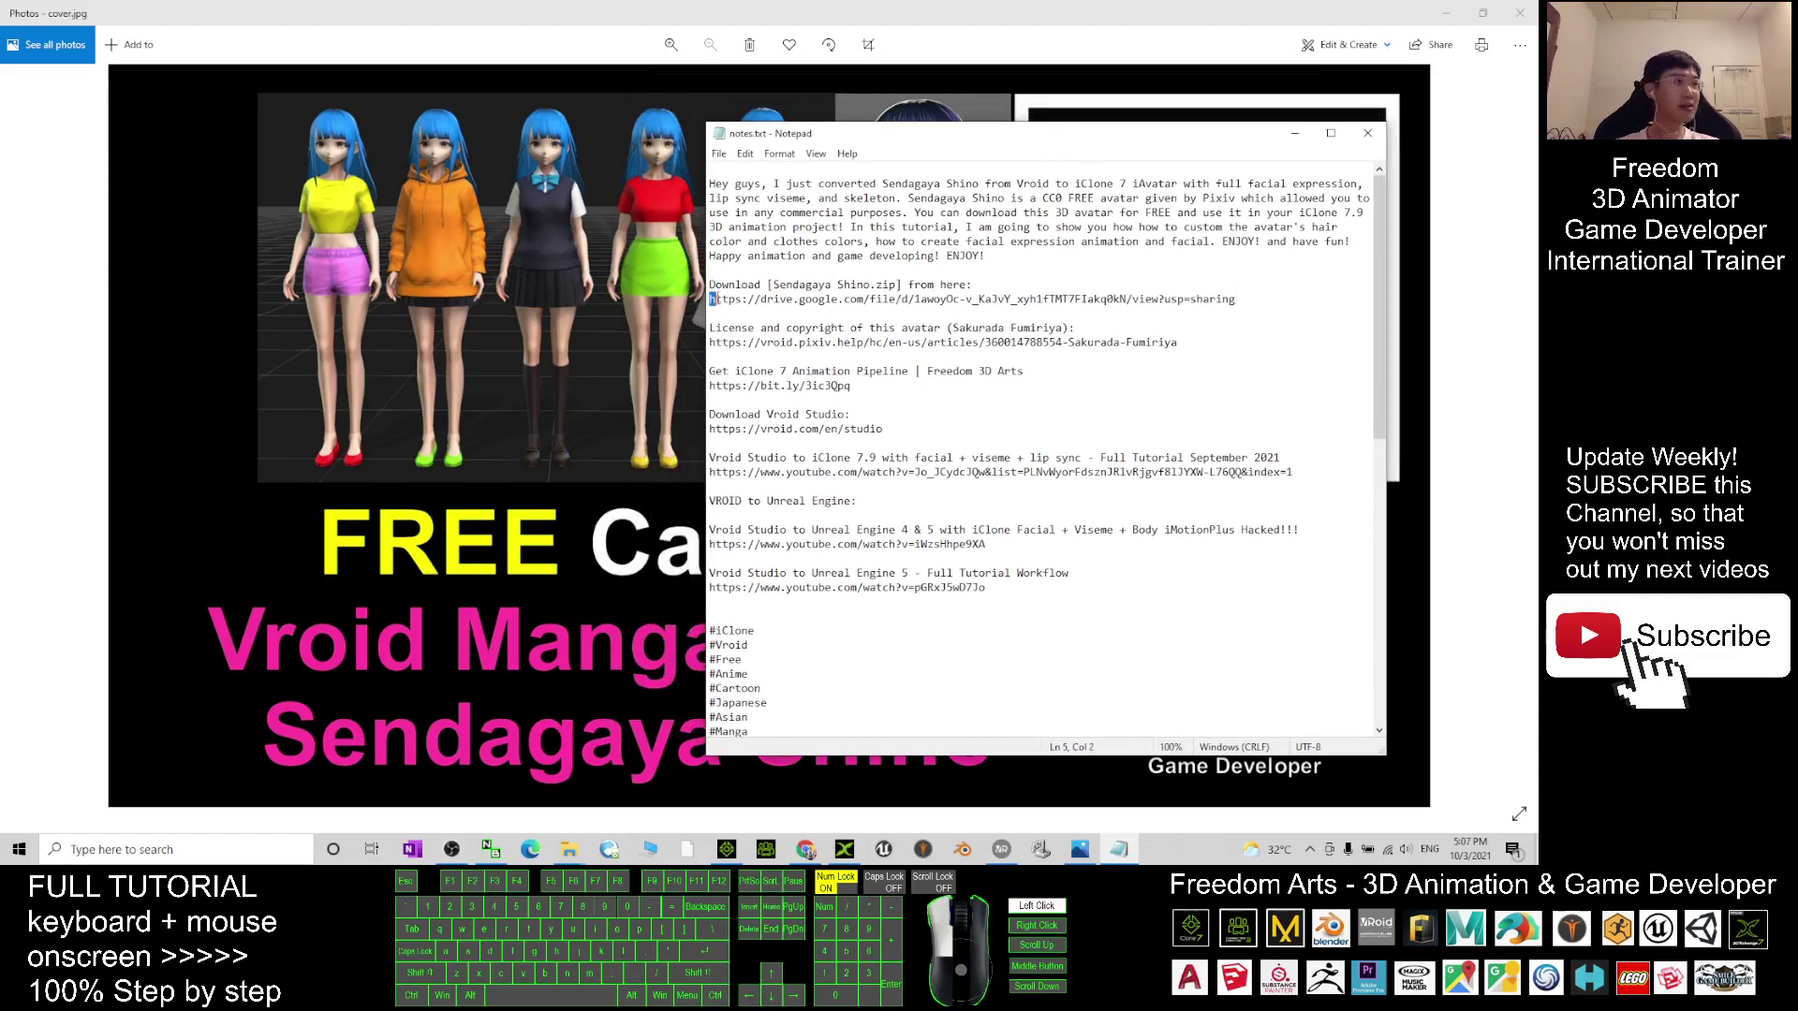
pyautogui.moveTo(741, 299); pyautogui.dragTo(1243, 303)
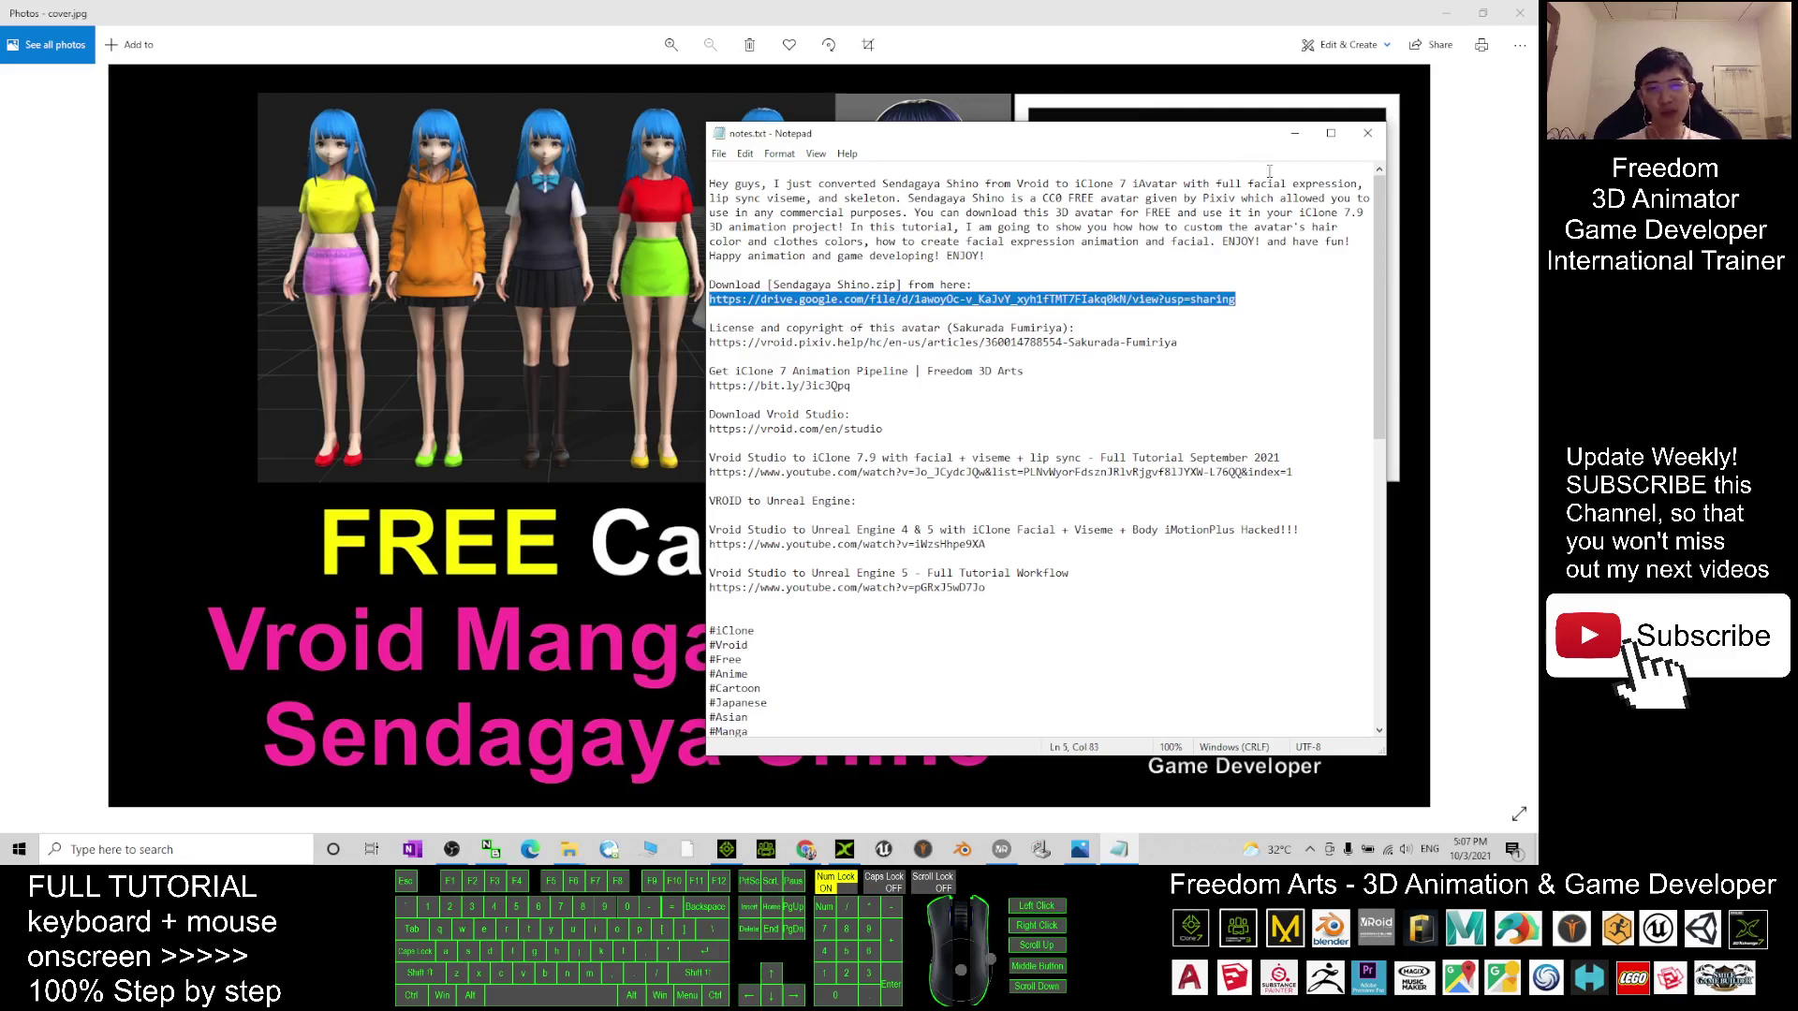
pyautogui.click(899, 284)
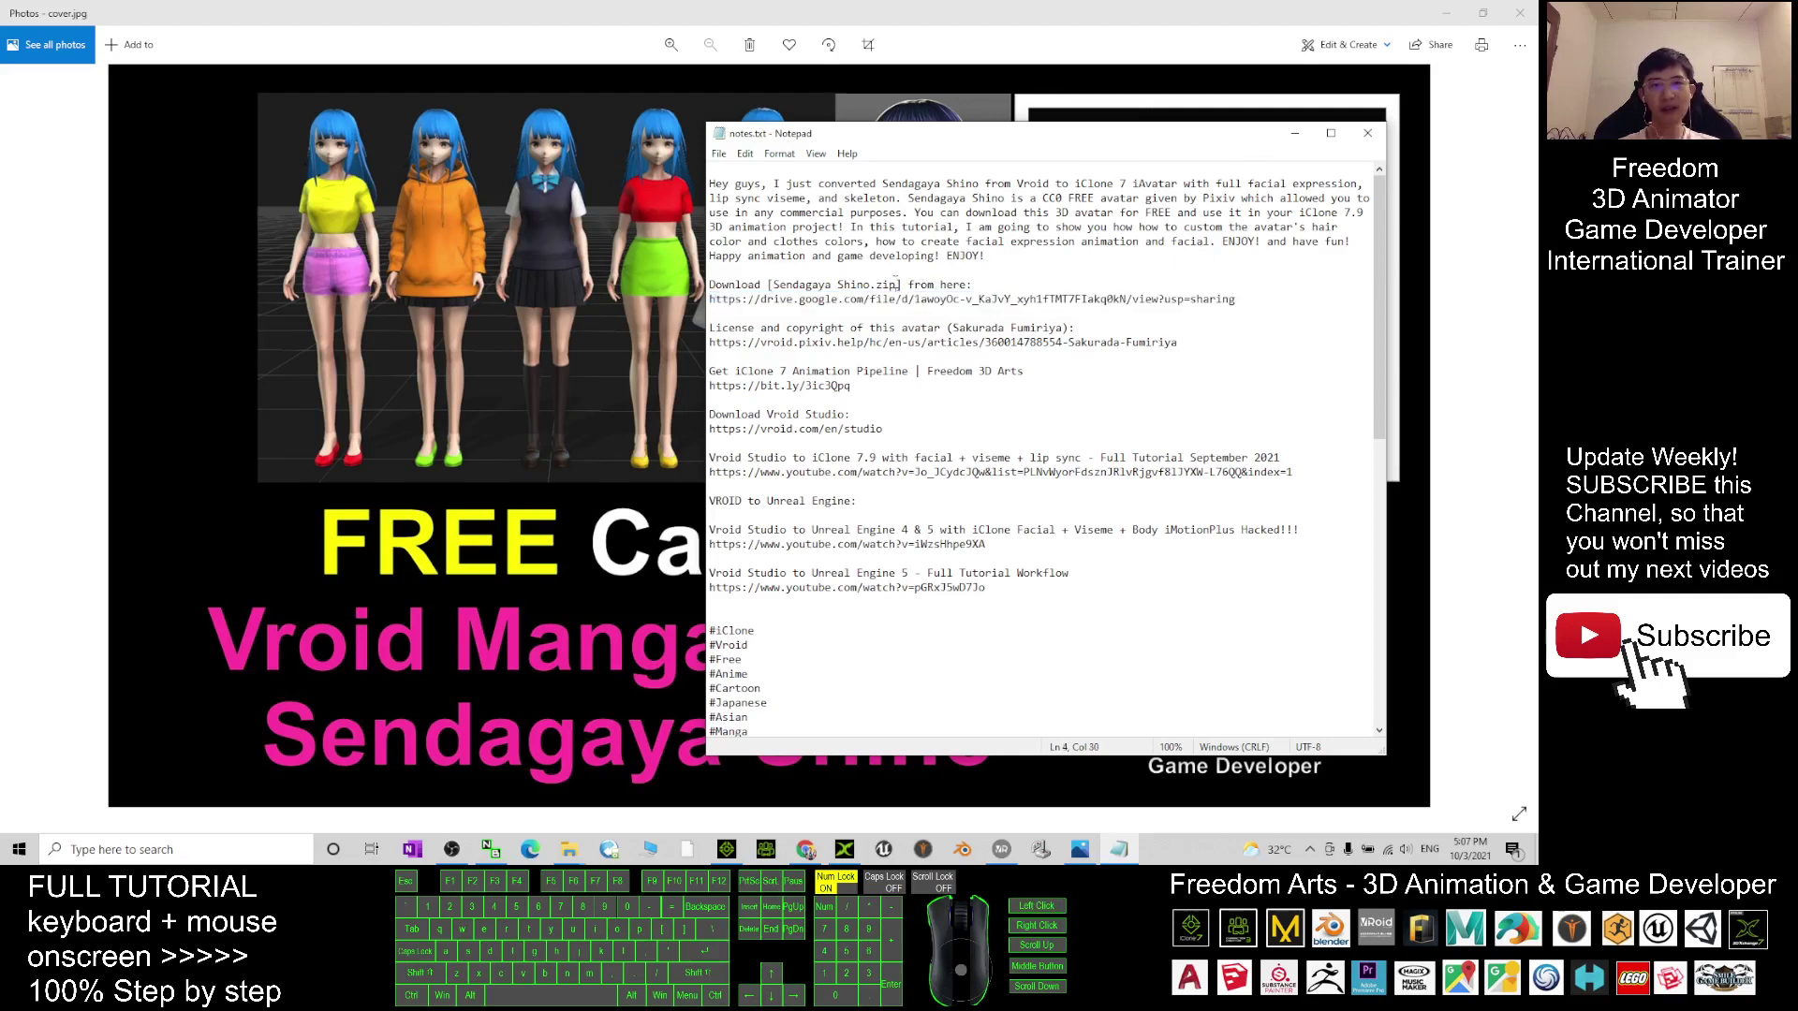
pyautogui.moveTo(773, 283); pyautogui.dragTo(883, 285)
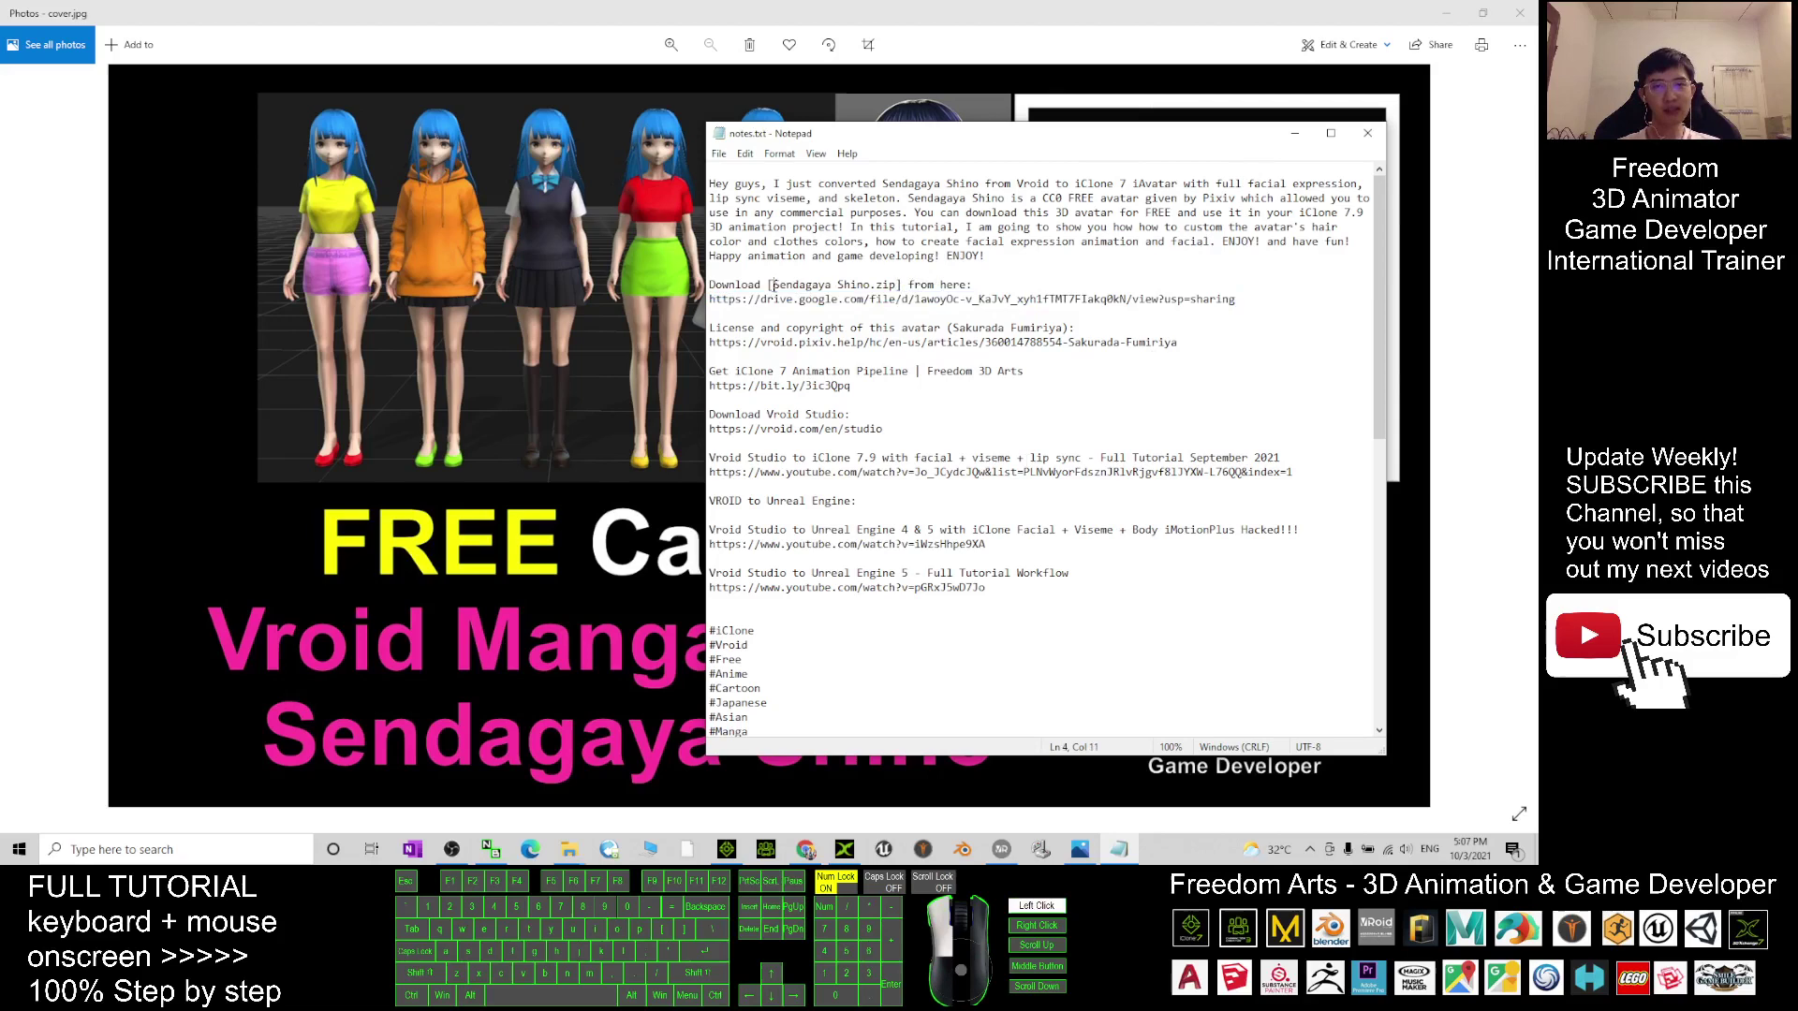
pyautogui.click(892, 288)
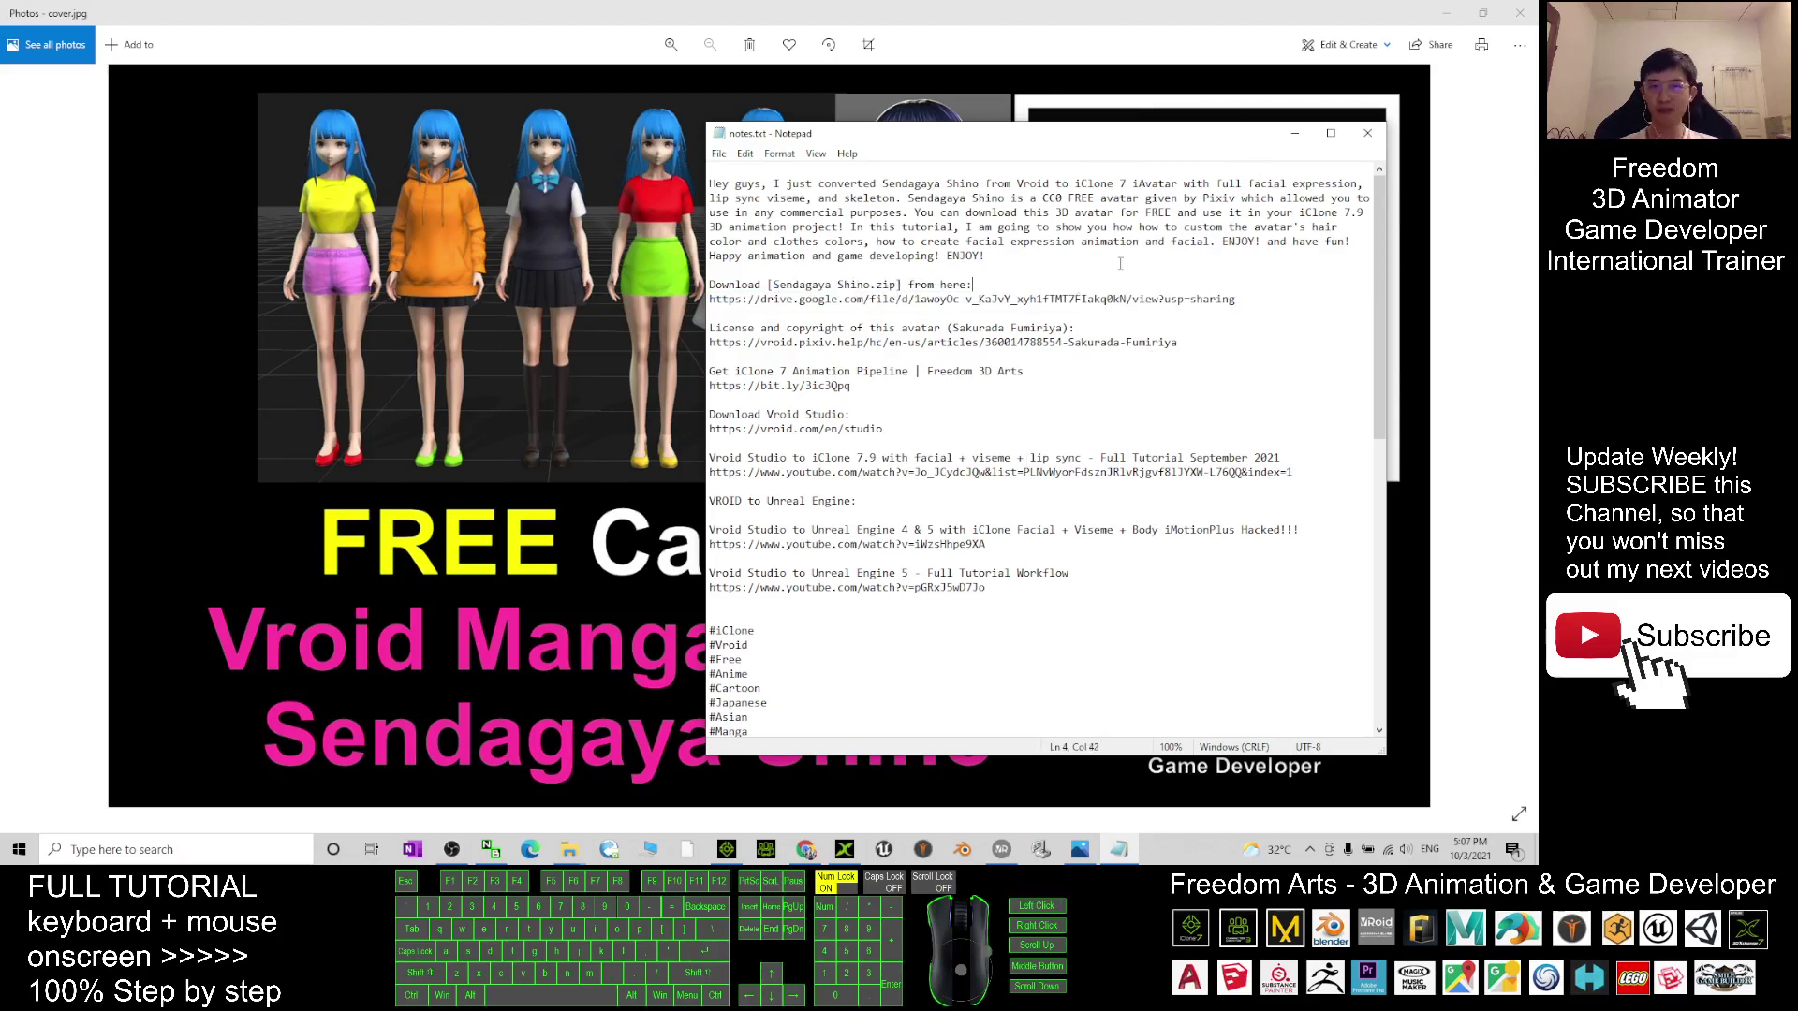
pyautogui.click(1294, 133)
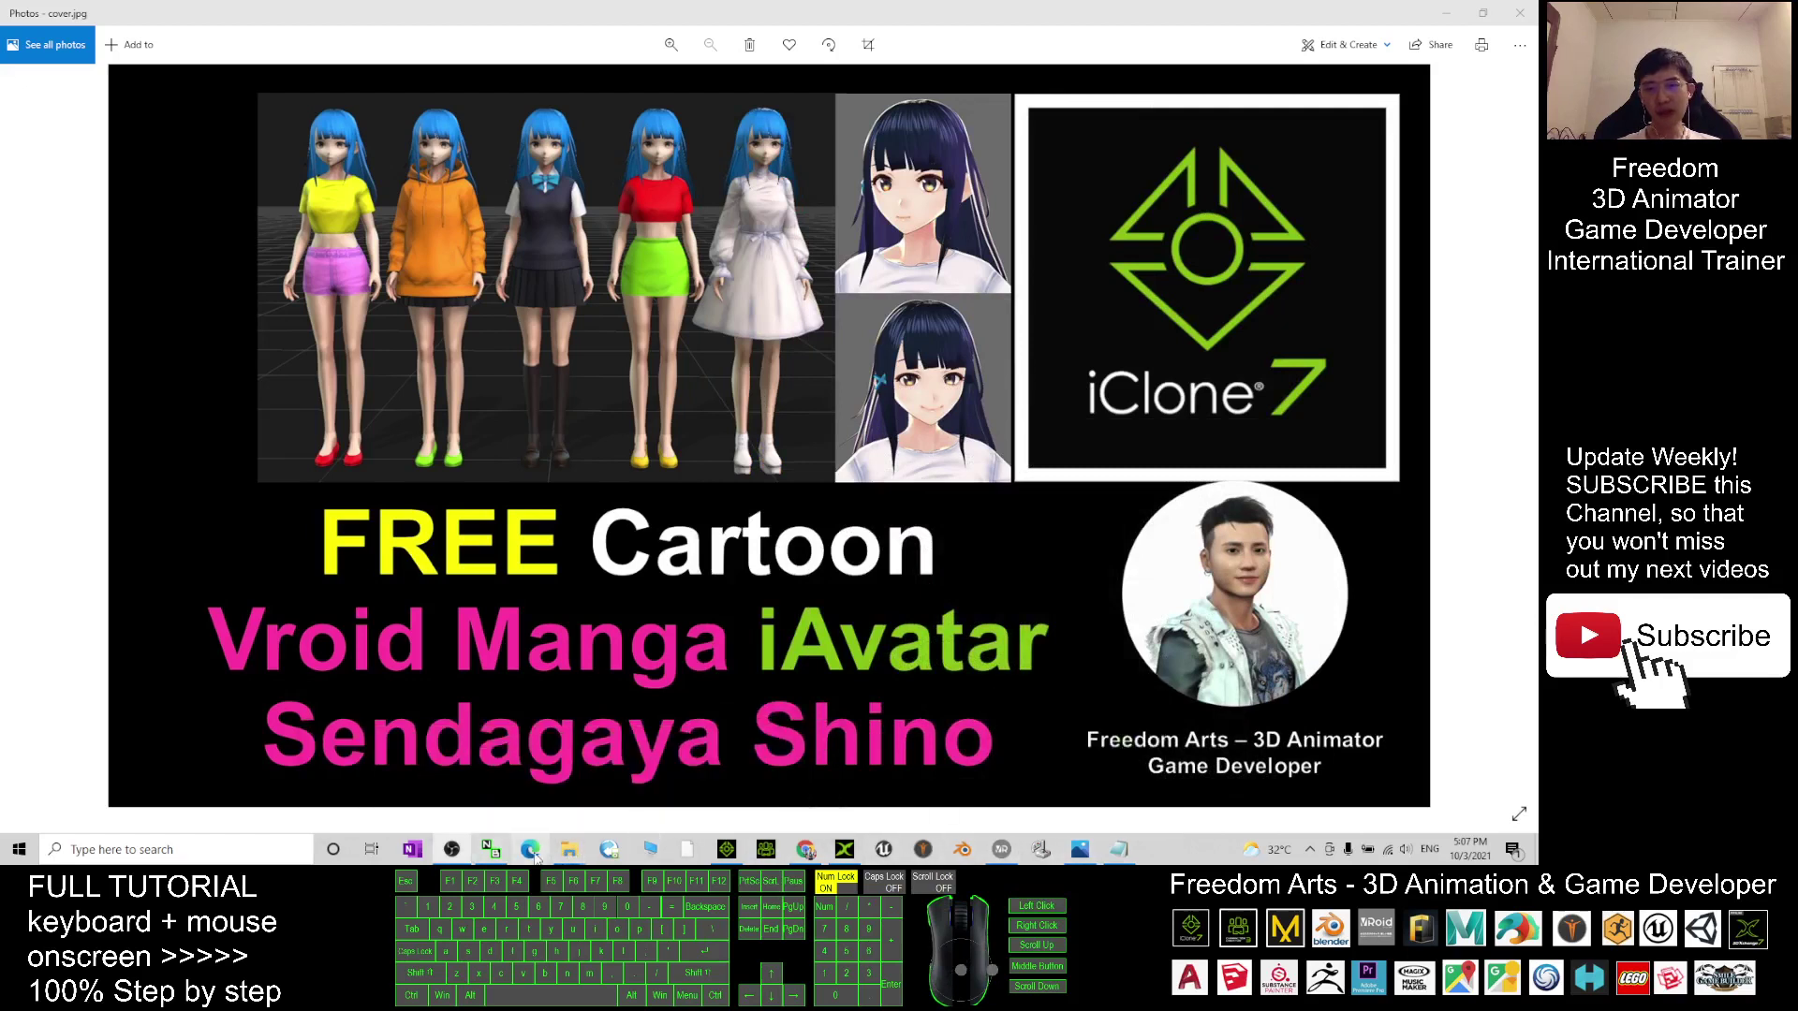
pyautogui.click(573, 852)
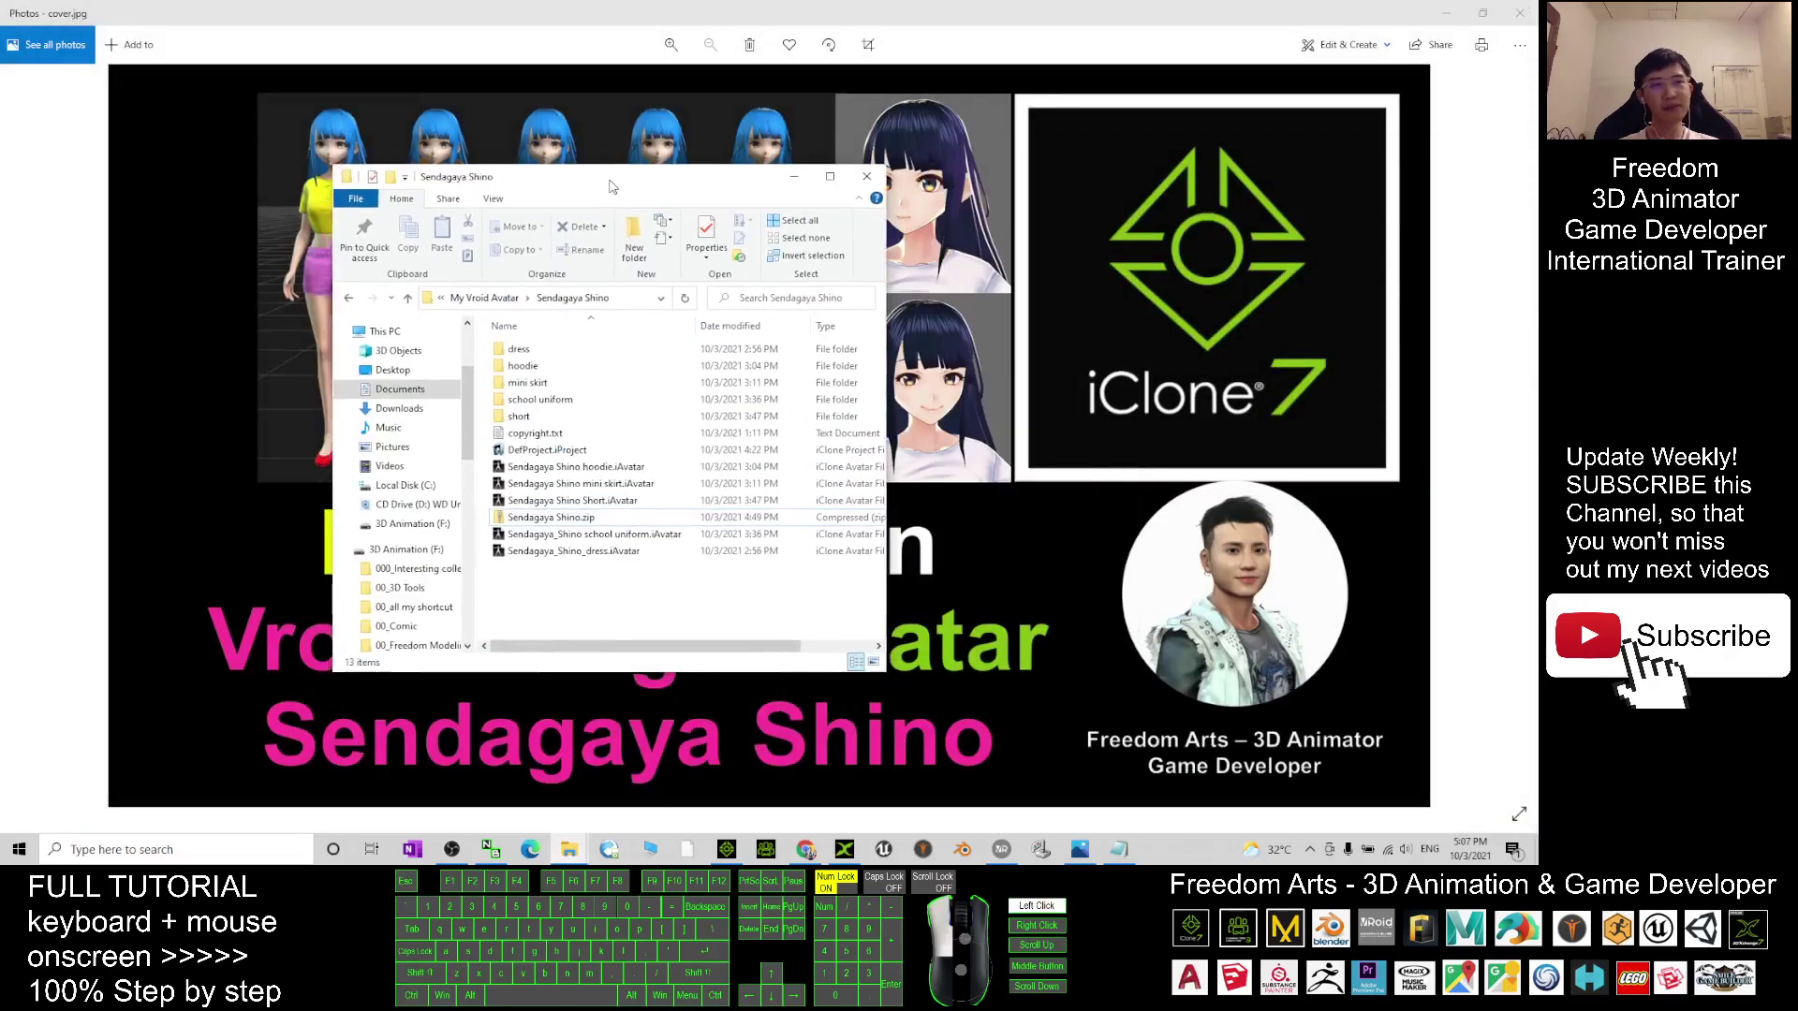
pyautogui.moveTo(697, 164); pyautogui.dragTo(695, 7)
pyautogui.rightClick(870, 307)
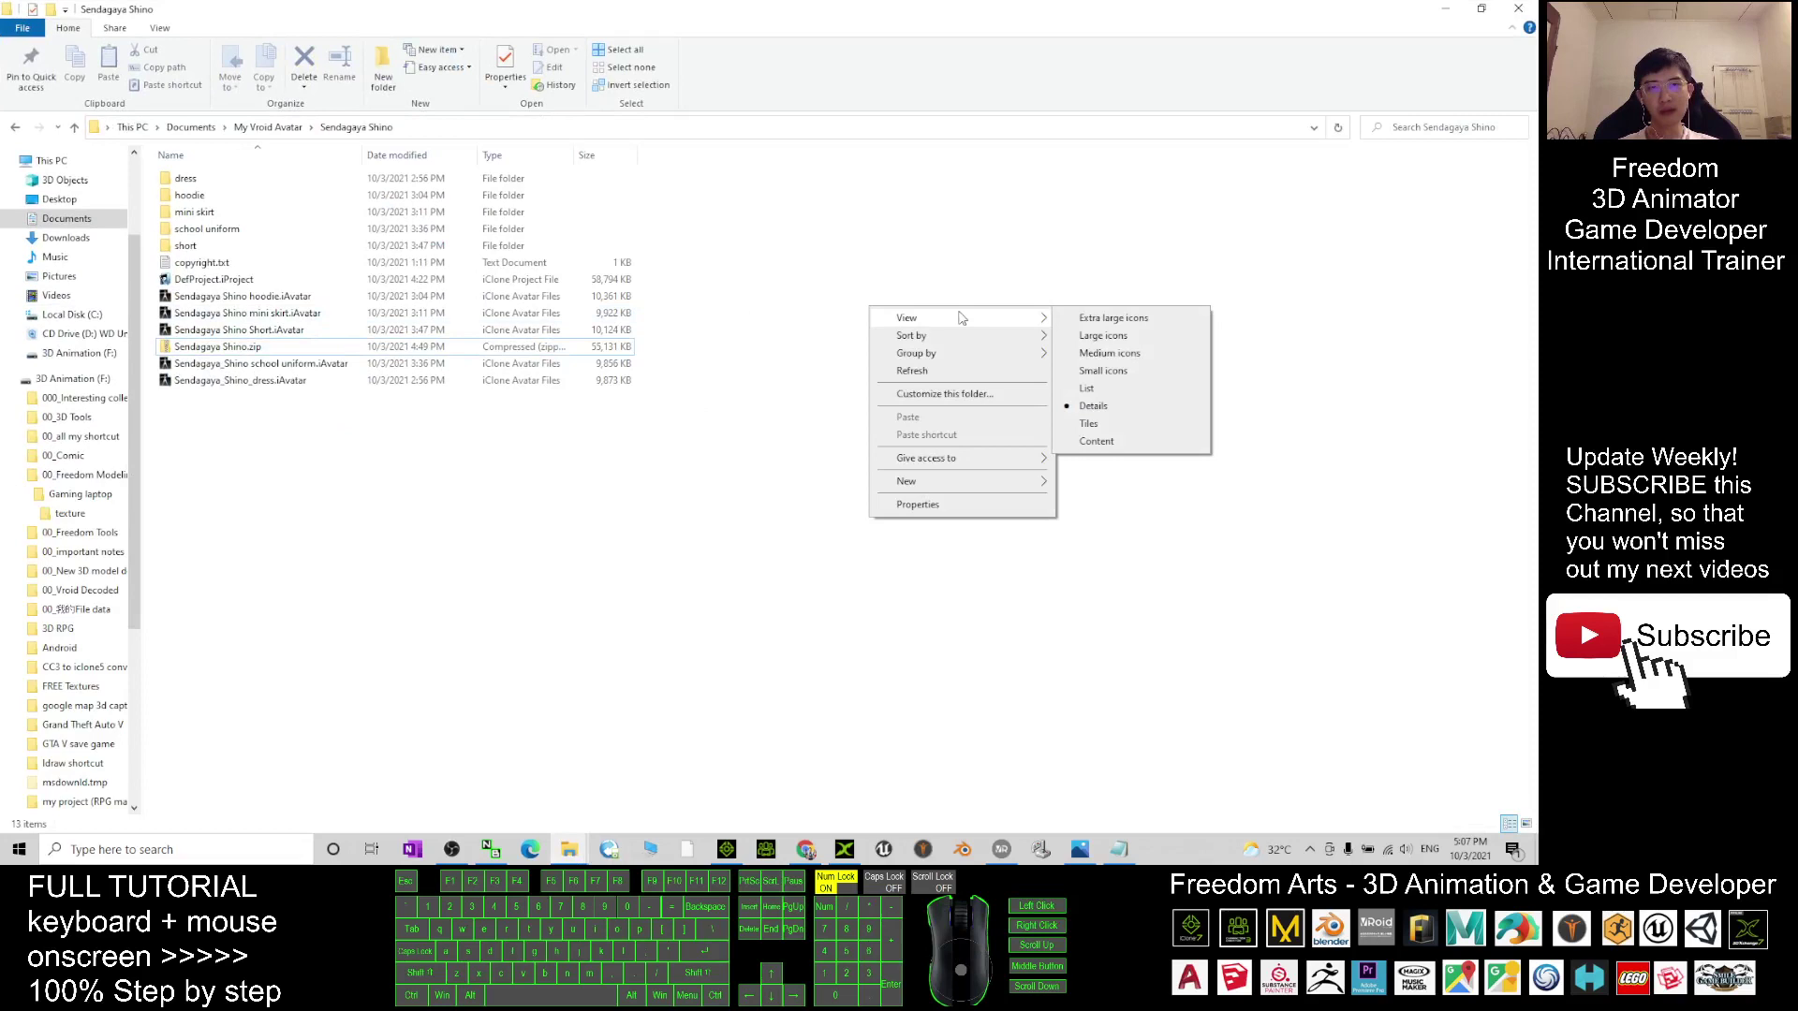
pyautogui.click(1112, 319)
pyautogui.rightClick(678, 476)
pyautogui.moveTo(766, 489)
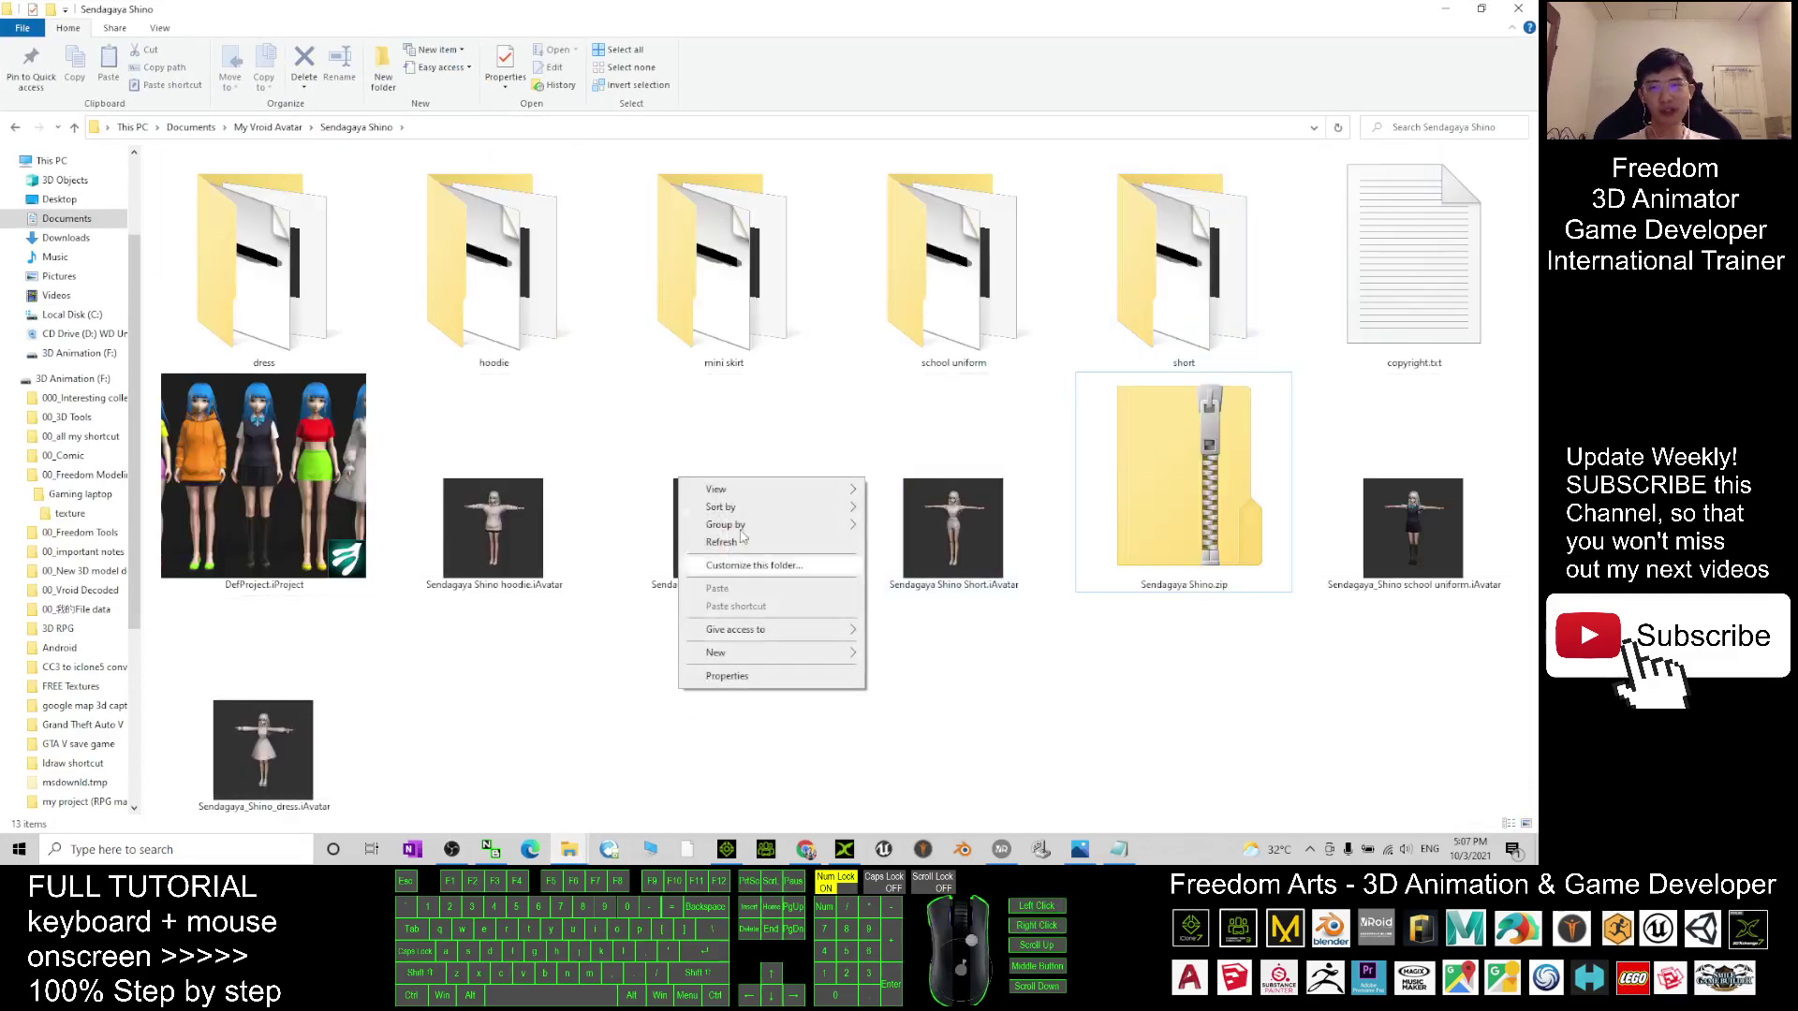
pyautogui.click(919, 512)
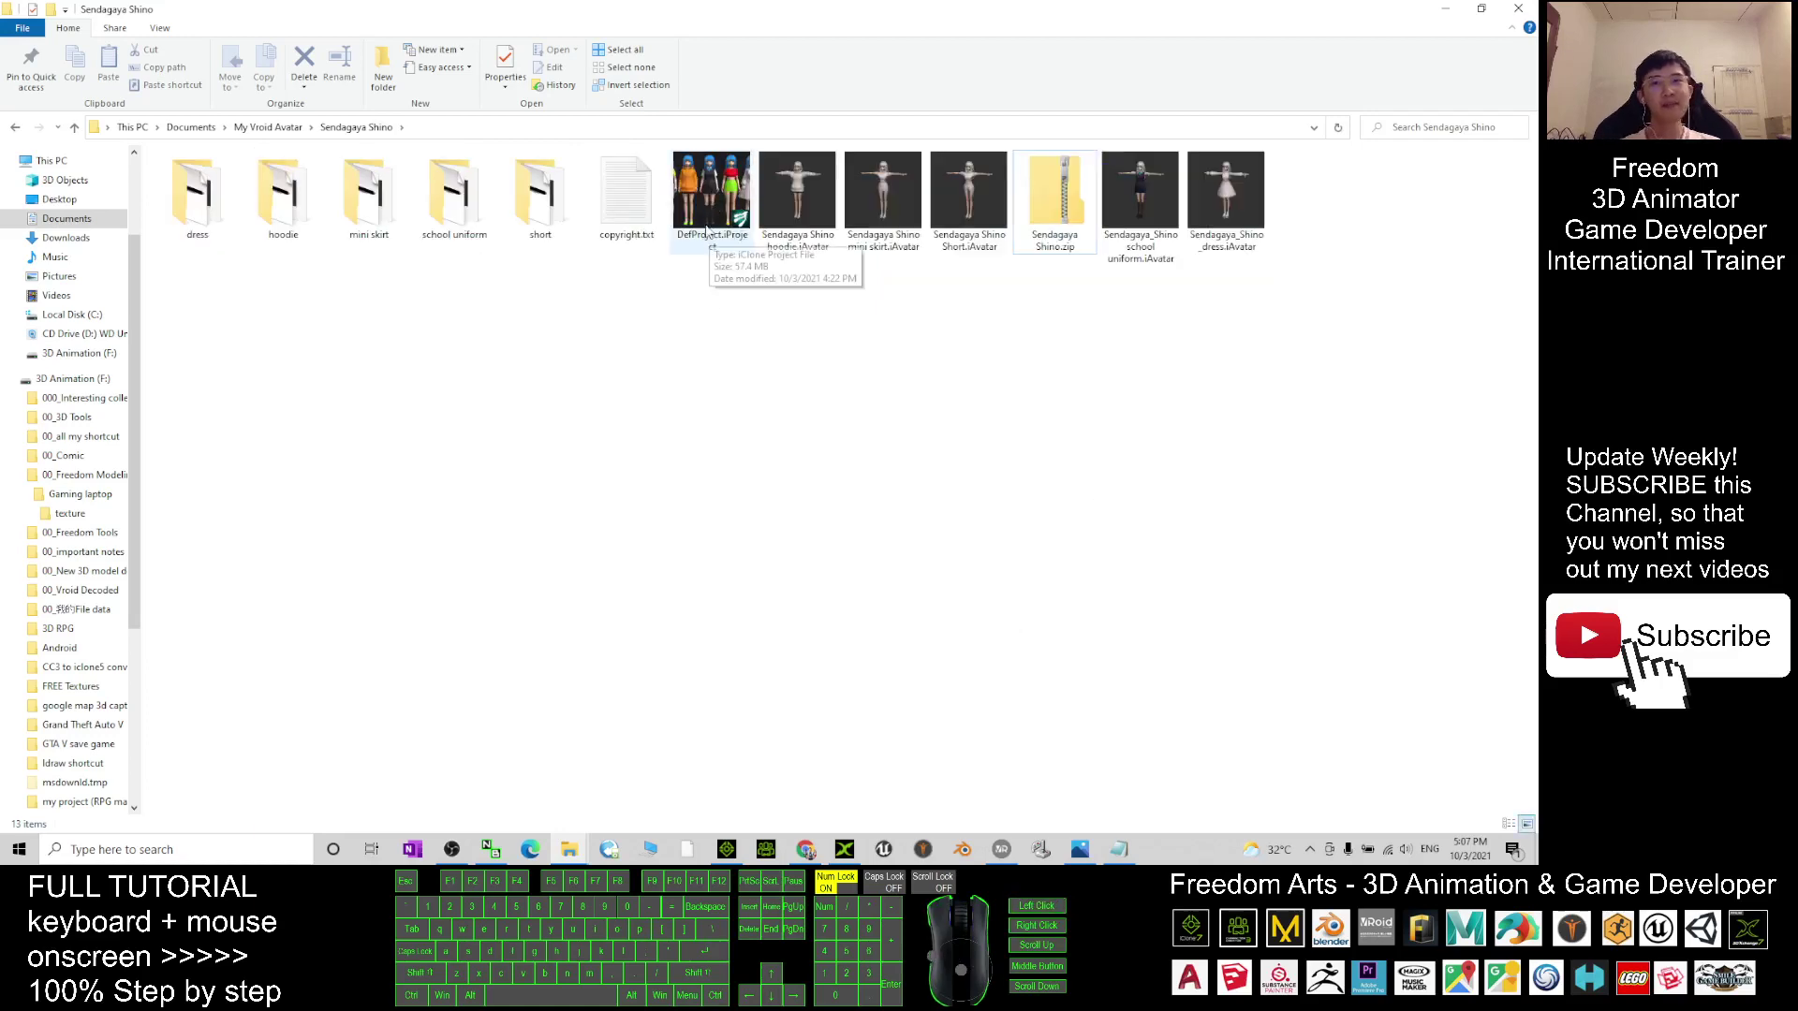
# In iClone, zoom and orbit down onto the five Sendagaya Shino outfit variants
pyautogui.click(727, 850)
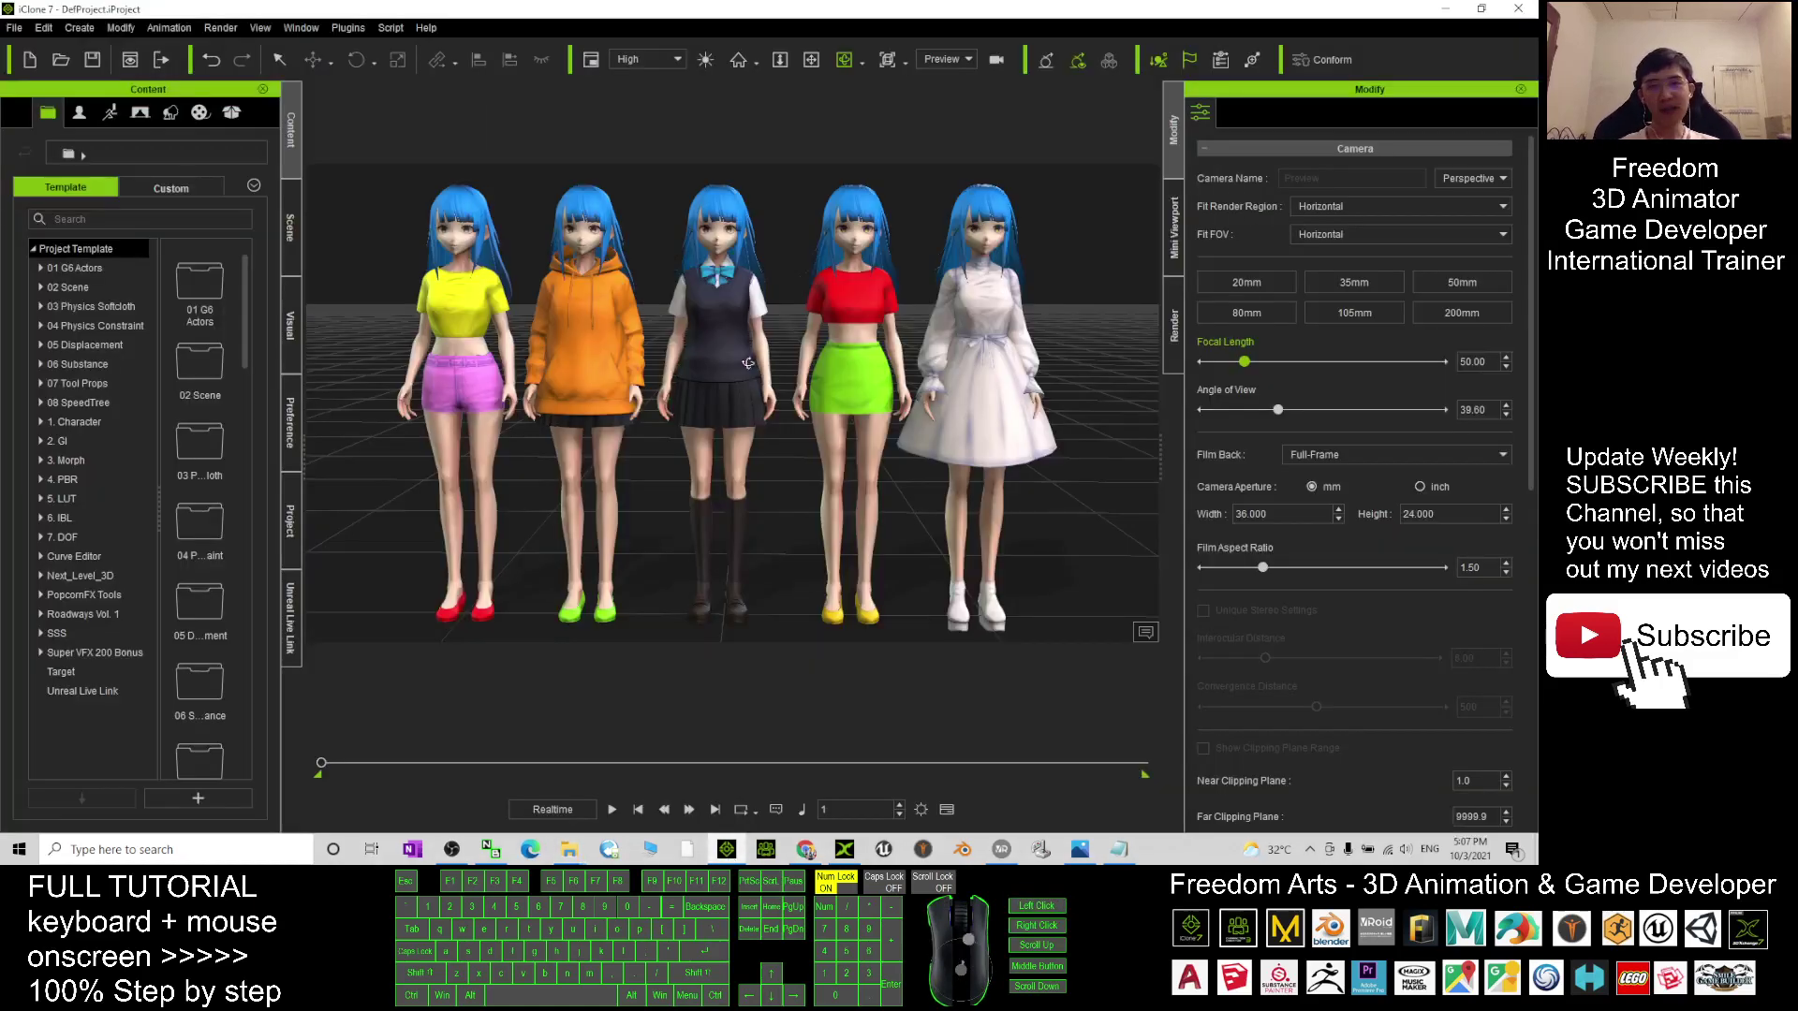
pyautogui.scroll(1, 609, 342)
pyautogui.scroll(1, 609, 342)
pyautogui.scroll(-1, 608, 341)
pyautogui.click(609, 342)
pyautogui.moveTo(608, 342); pyautogui.dragTo(868, 397)
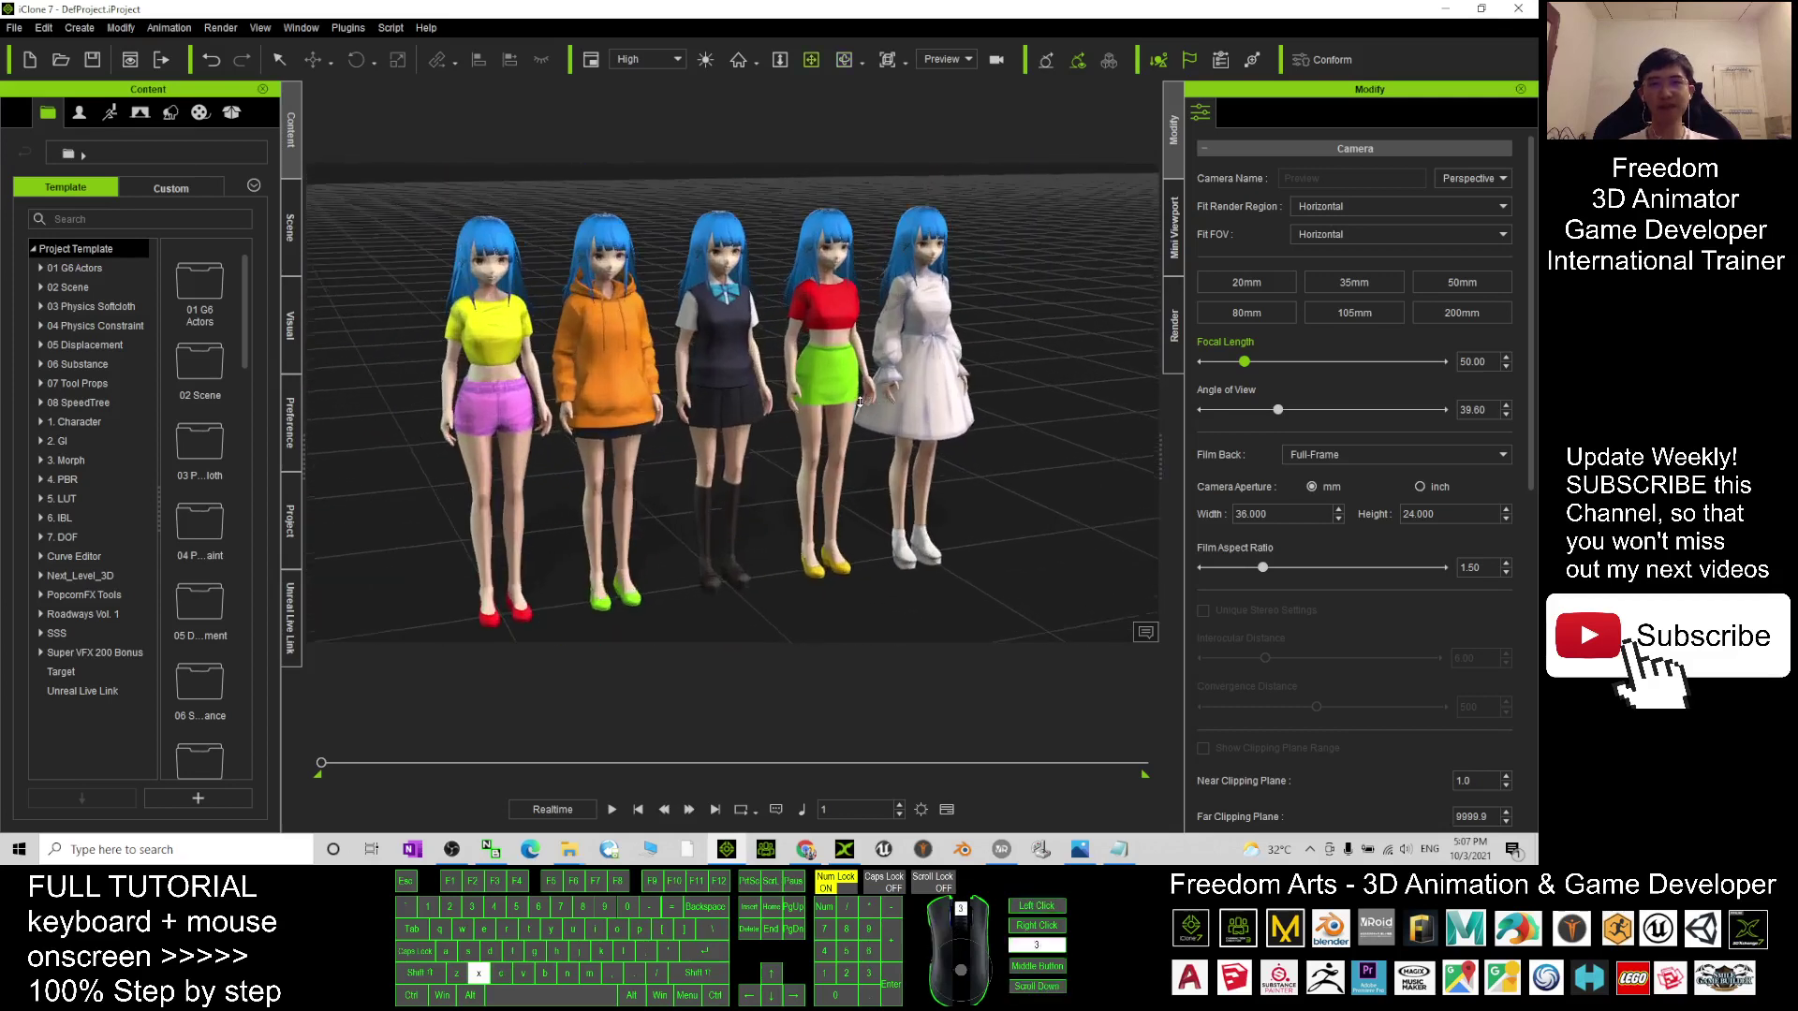
pyautogui.moveTo(868, 397); pyautogui.dragTo(823, 401)
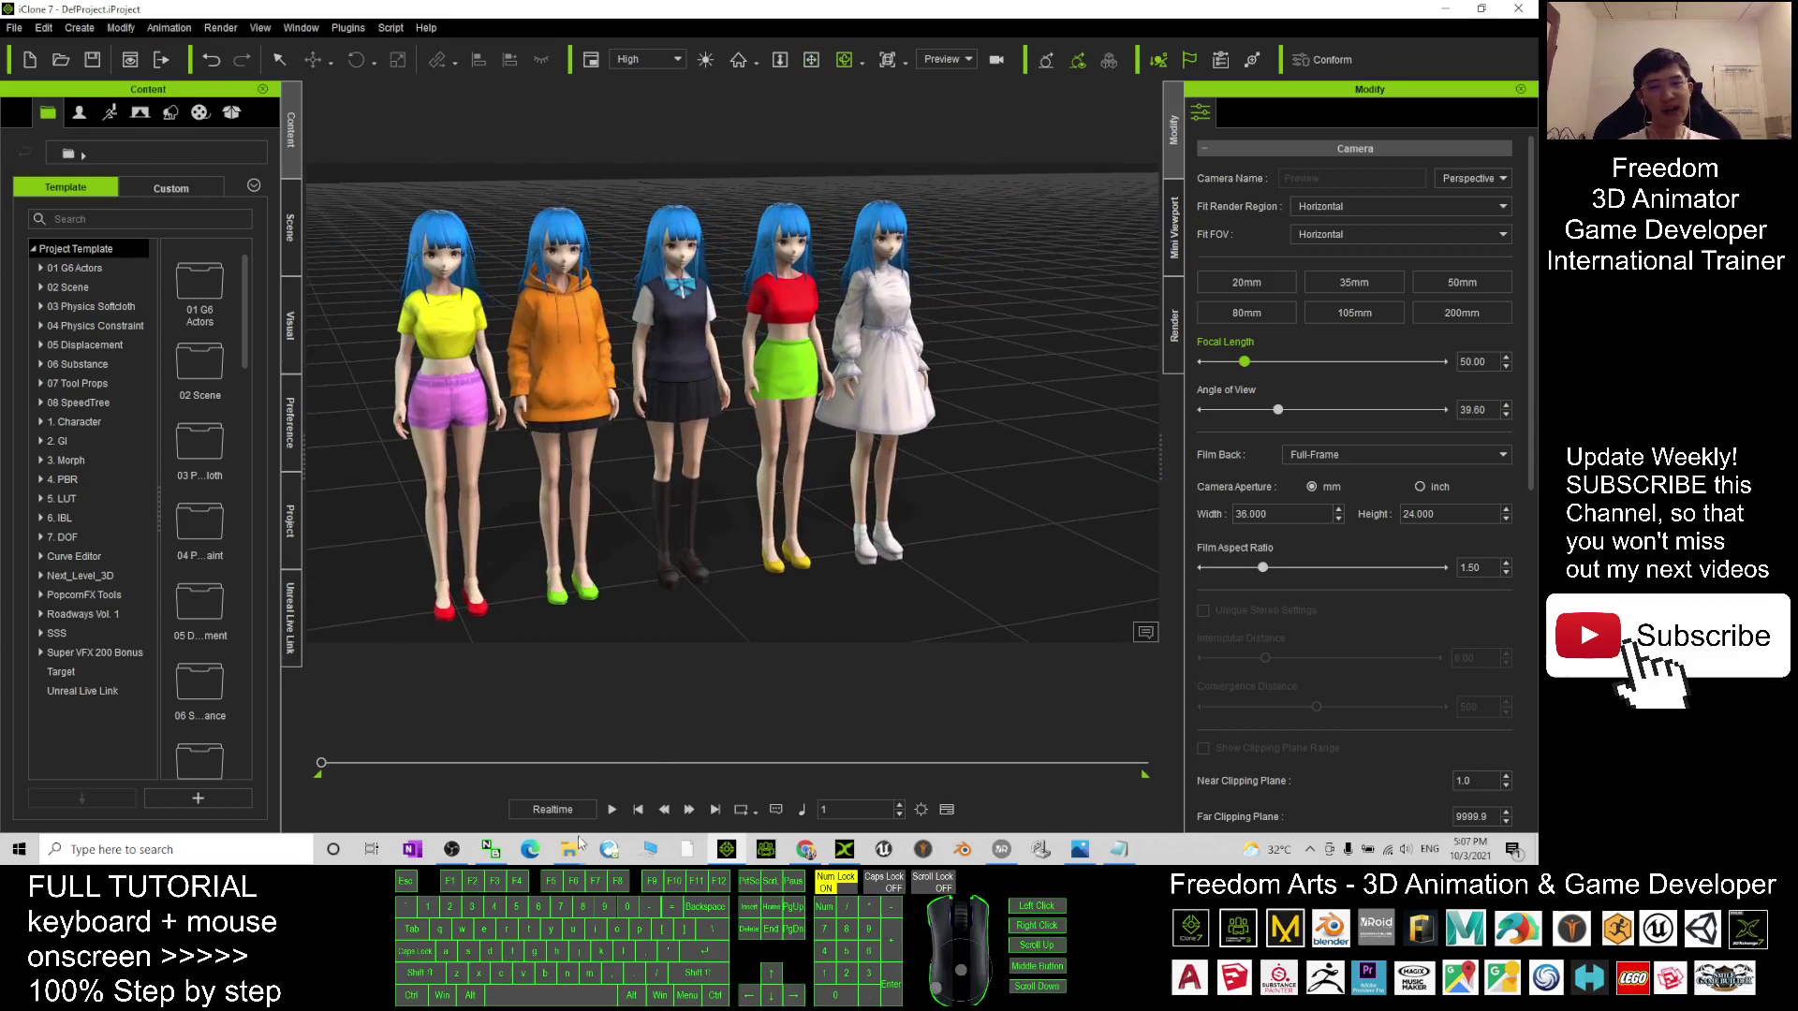
pyautogui.moveTo(569, 850)
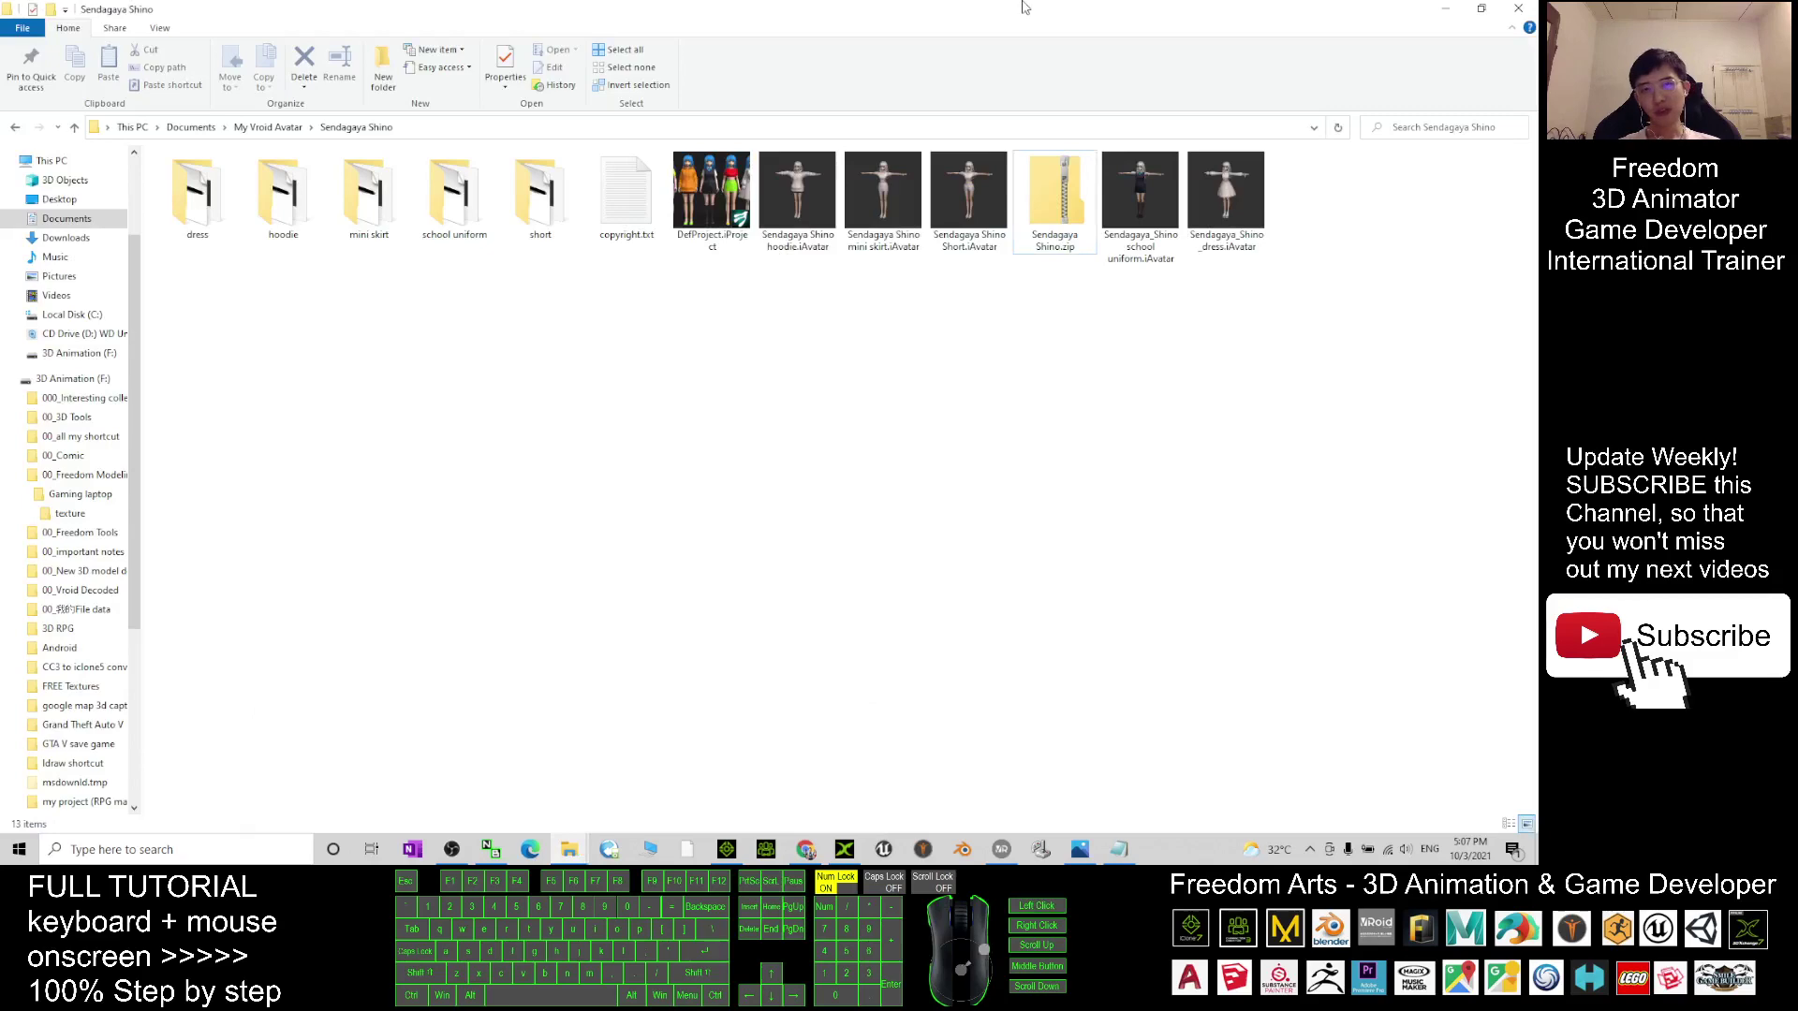
# Nudge the folder window right, orbit again and press C to frame all five characters
pyautogui.click(721, 786)
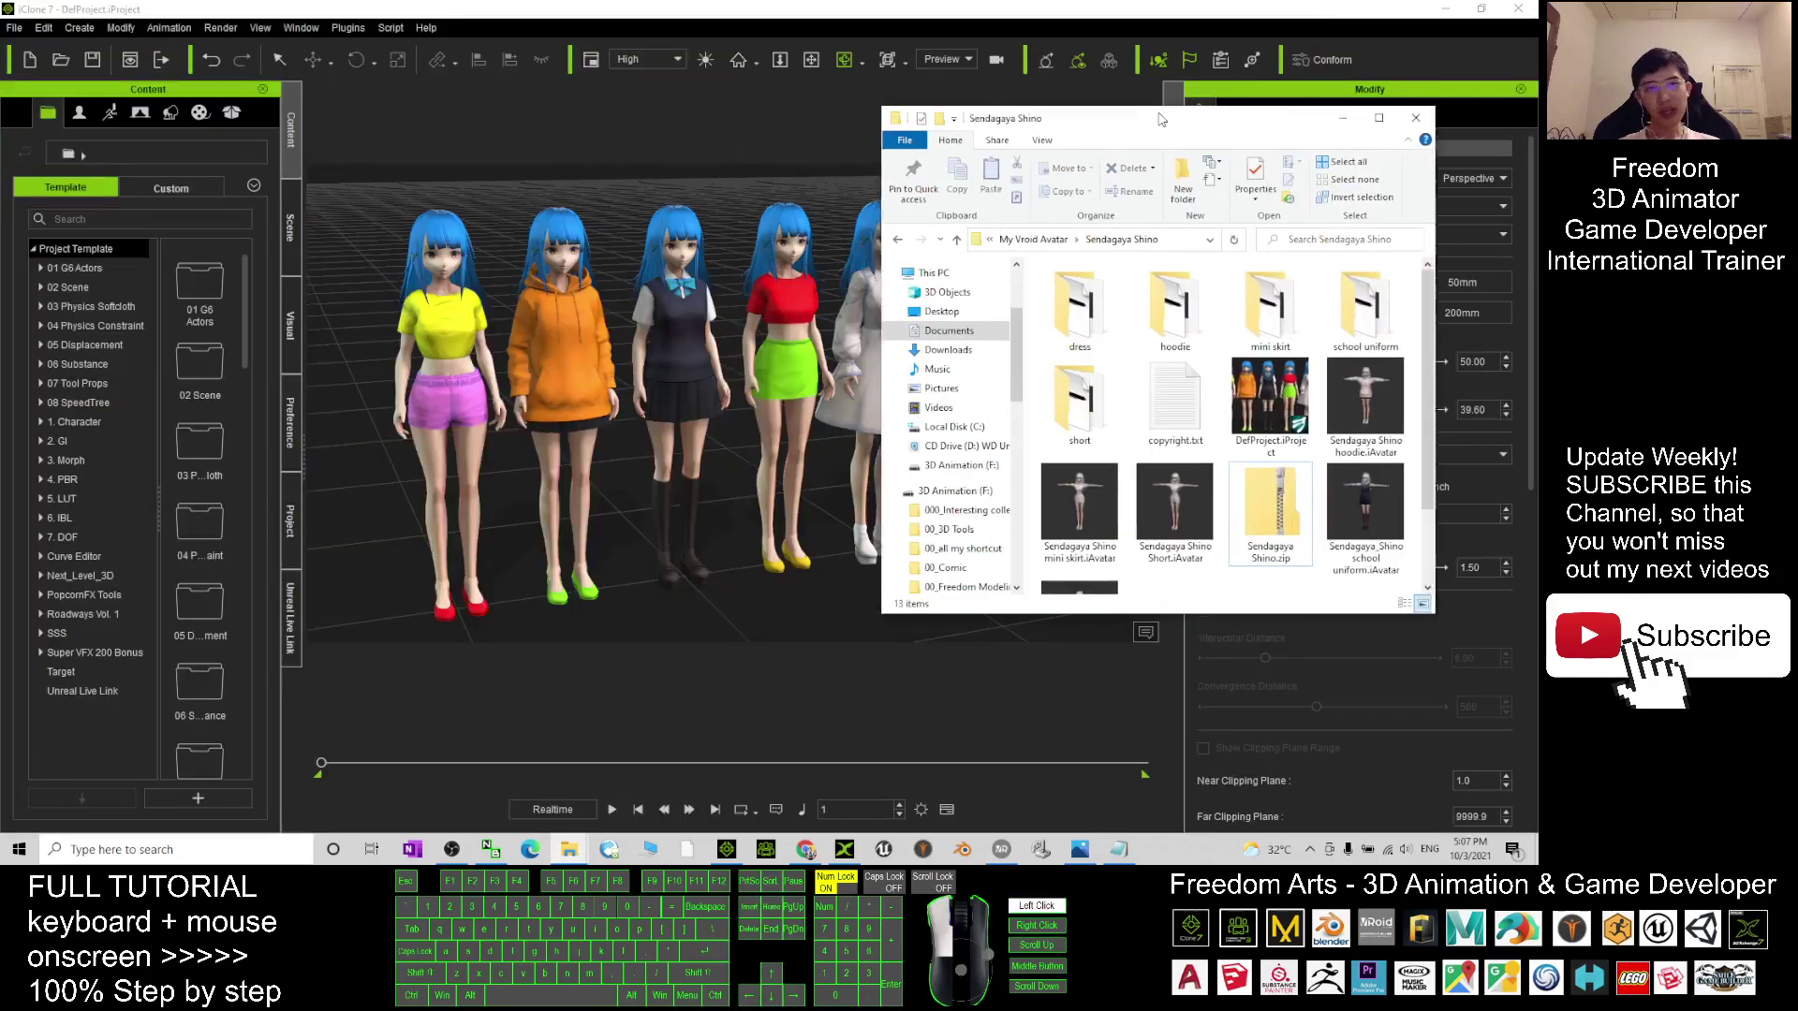
pyautogui.moveTo(1158, 118); pyautogui.dragTo(1227, 128)
pyautogui.click(769, 396)
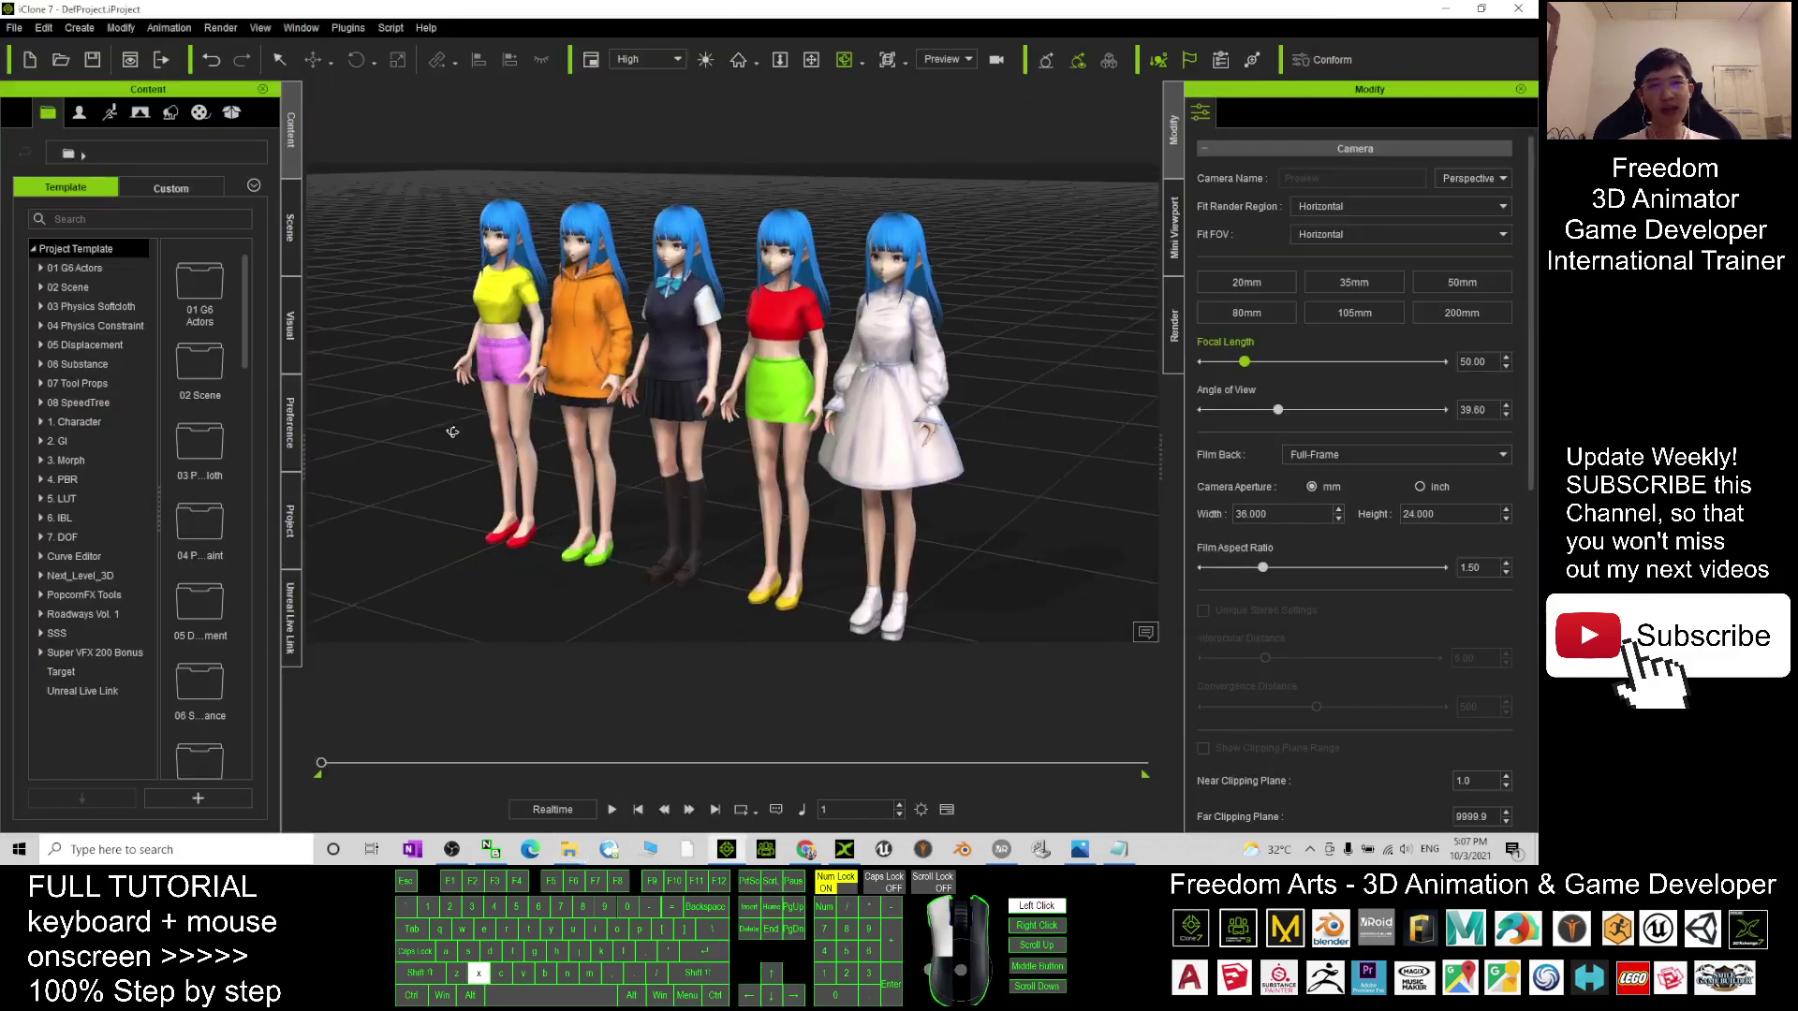
pyautogui.moveTo(770, 397)
pyautogui.mouseDown()
pyautogui.moveTo(951, 429)
pyautogui.moveTo(702, 508)
pyautogui.moveTo(857, 388)
pyautogui.moveTo(855, 417)
pyautogui.mouseUp()
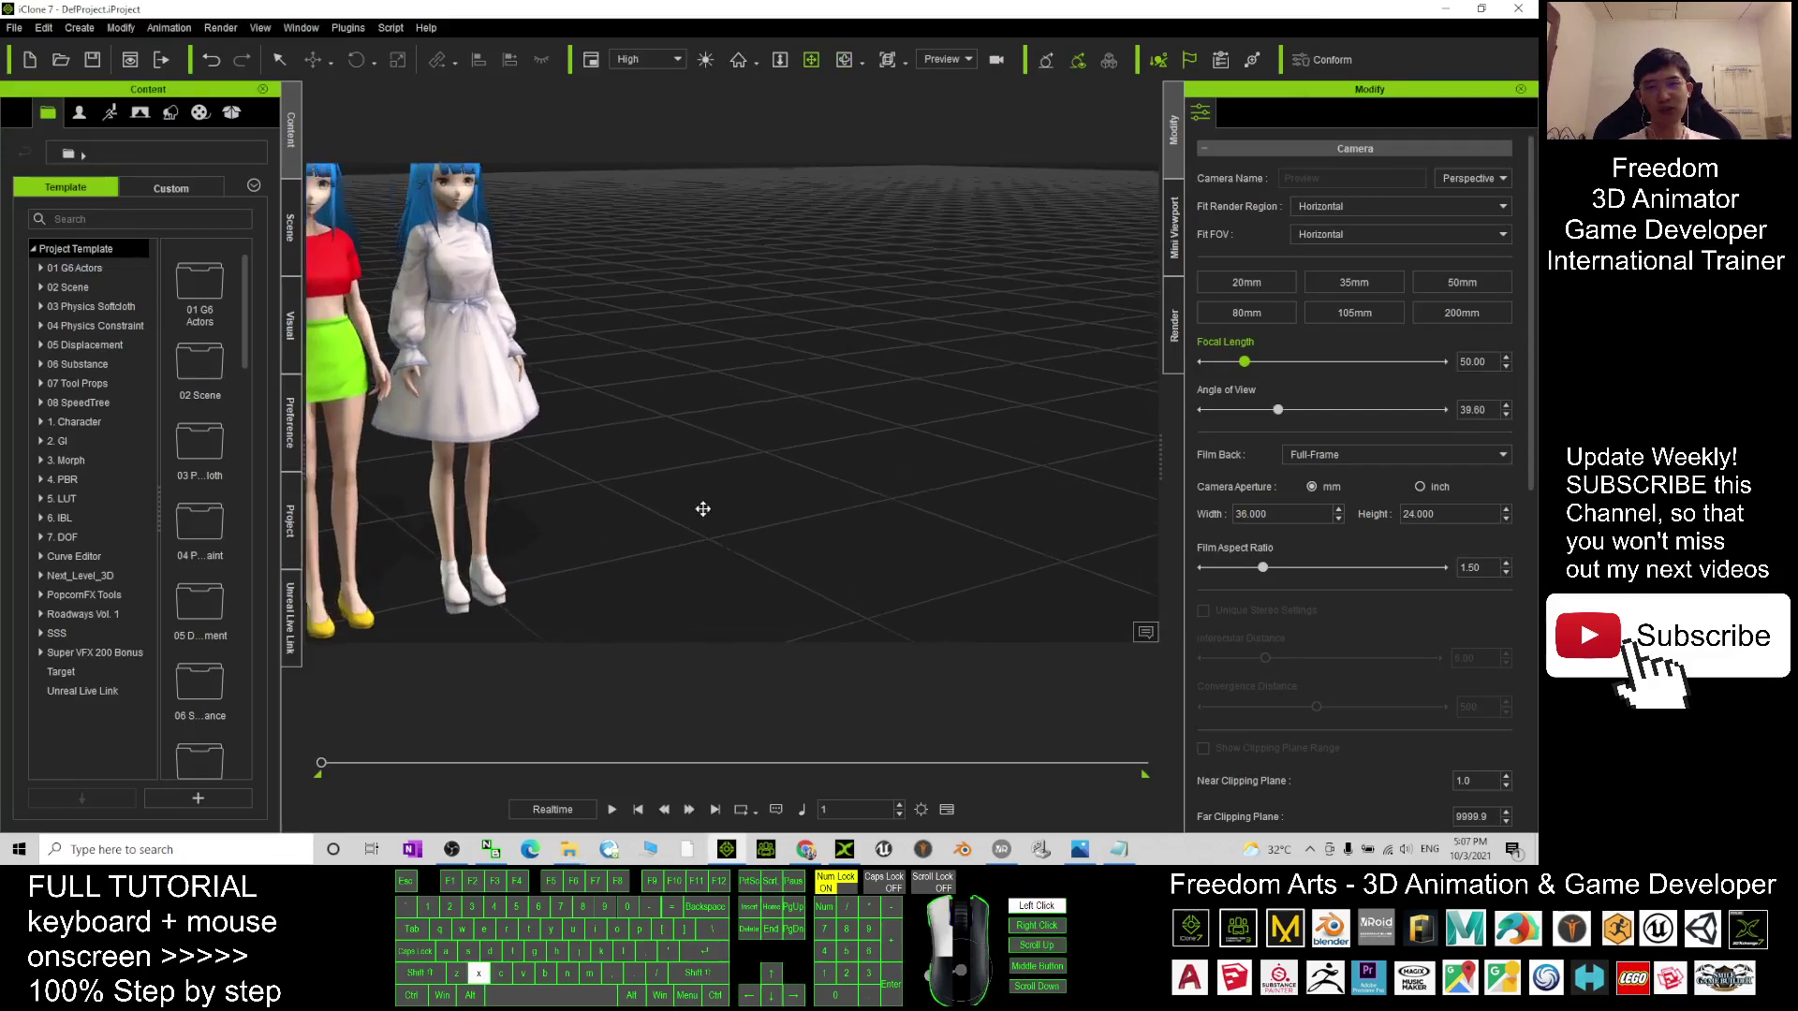
pyautogui.press('c')
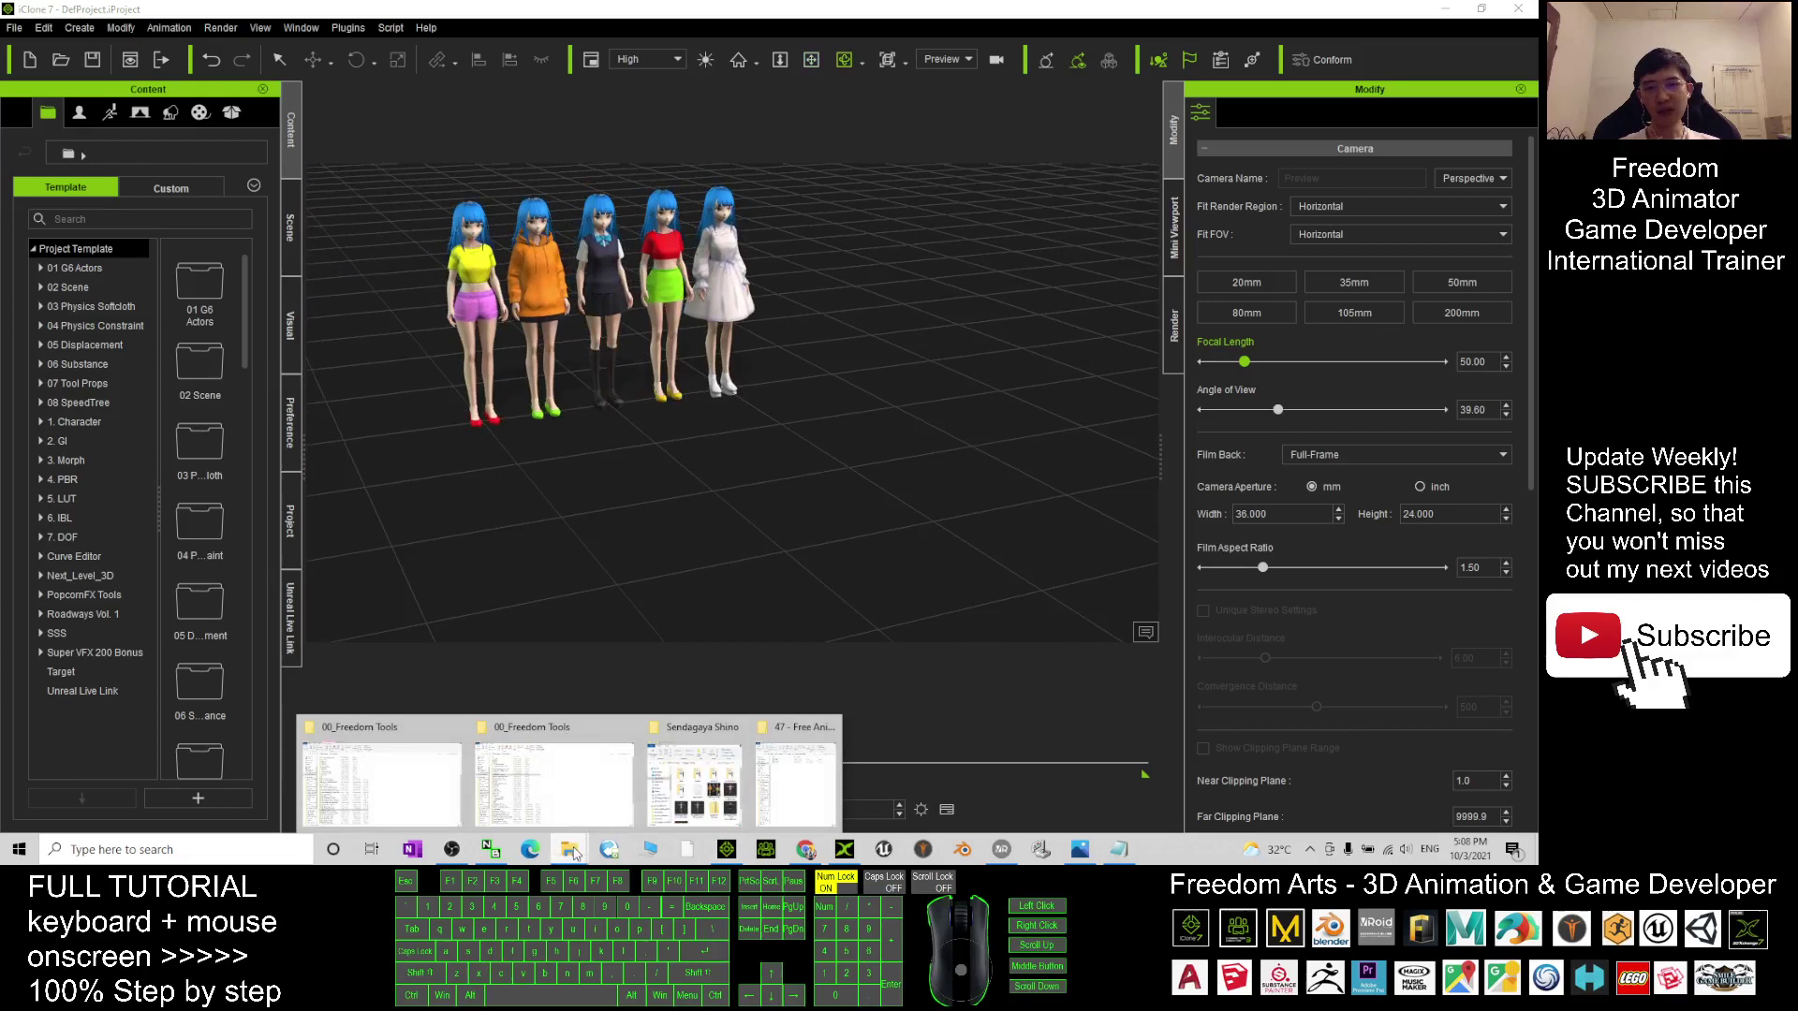
# Drag Sendagaya Shino Short.iAvatar from the folder into the iClone scene
pyautogui.click(693, 781)
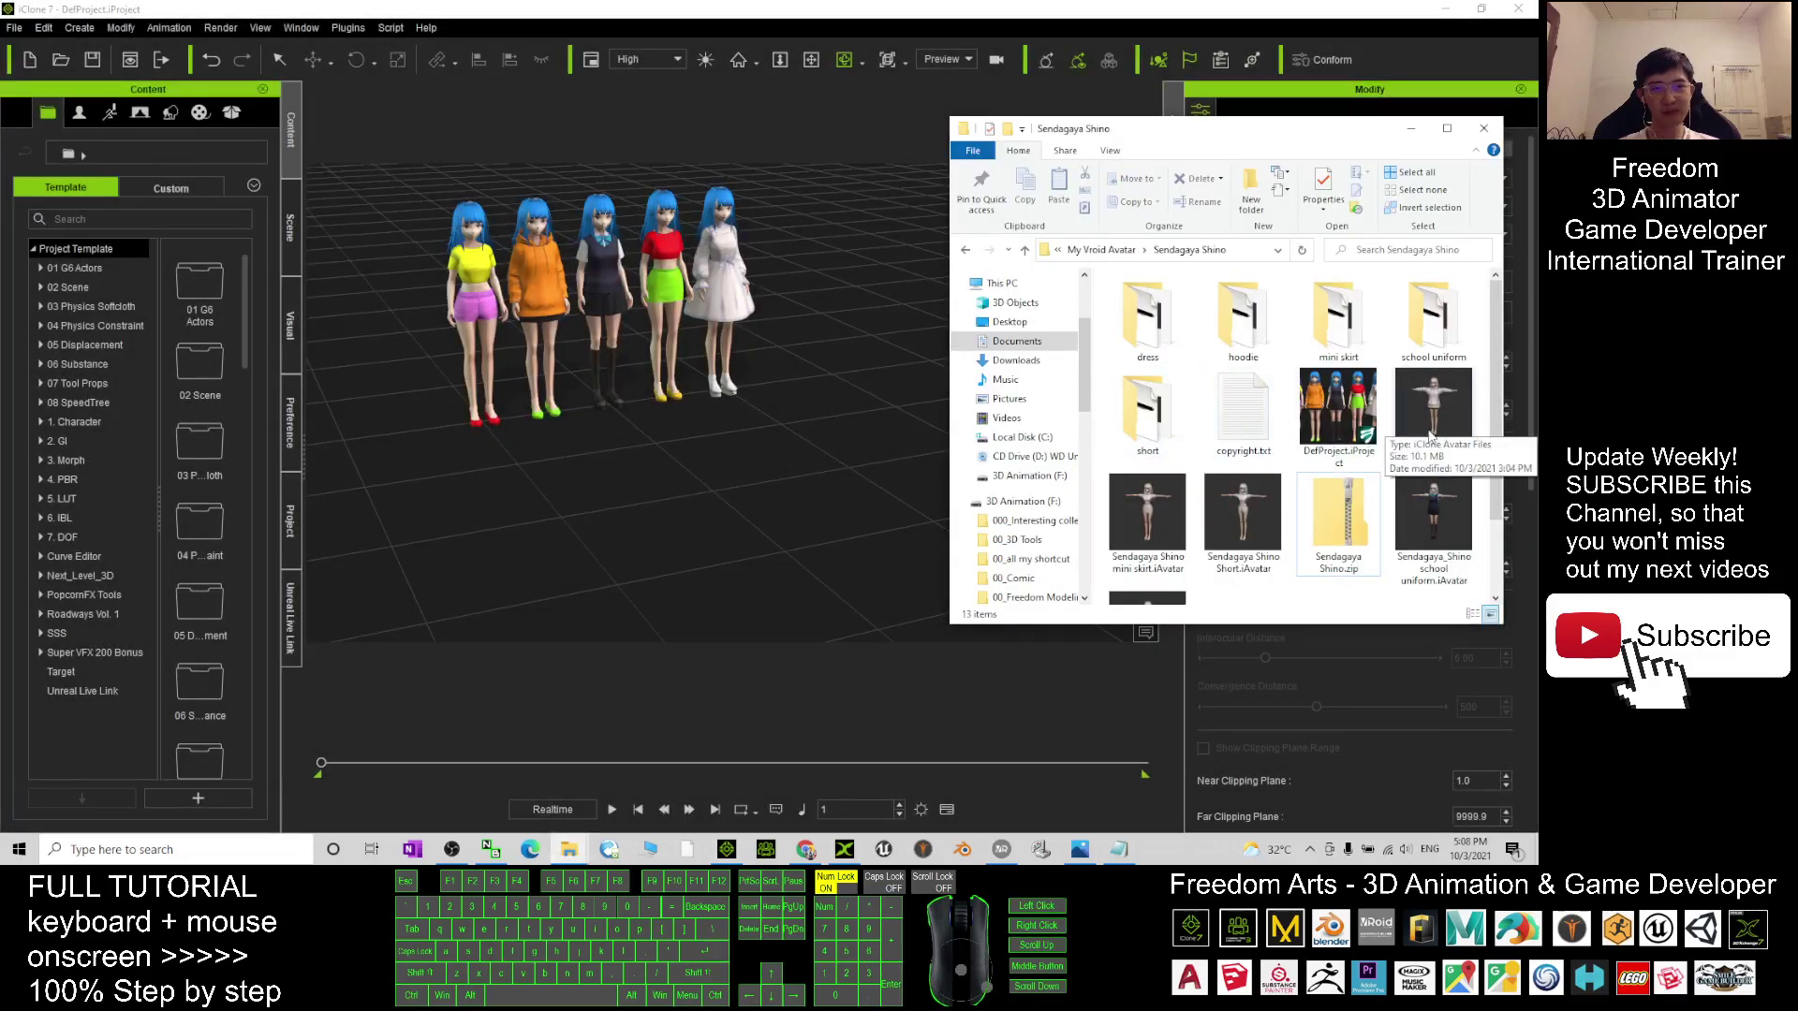
pyautogui.click(1405, 449)
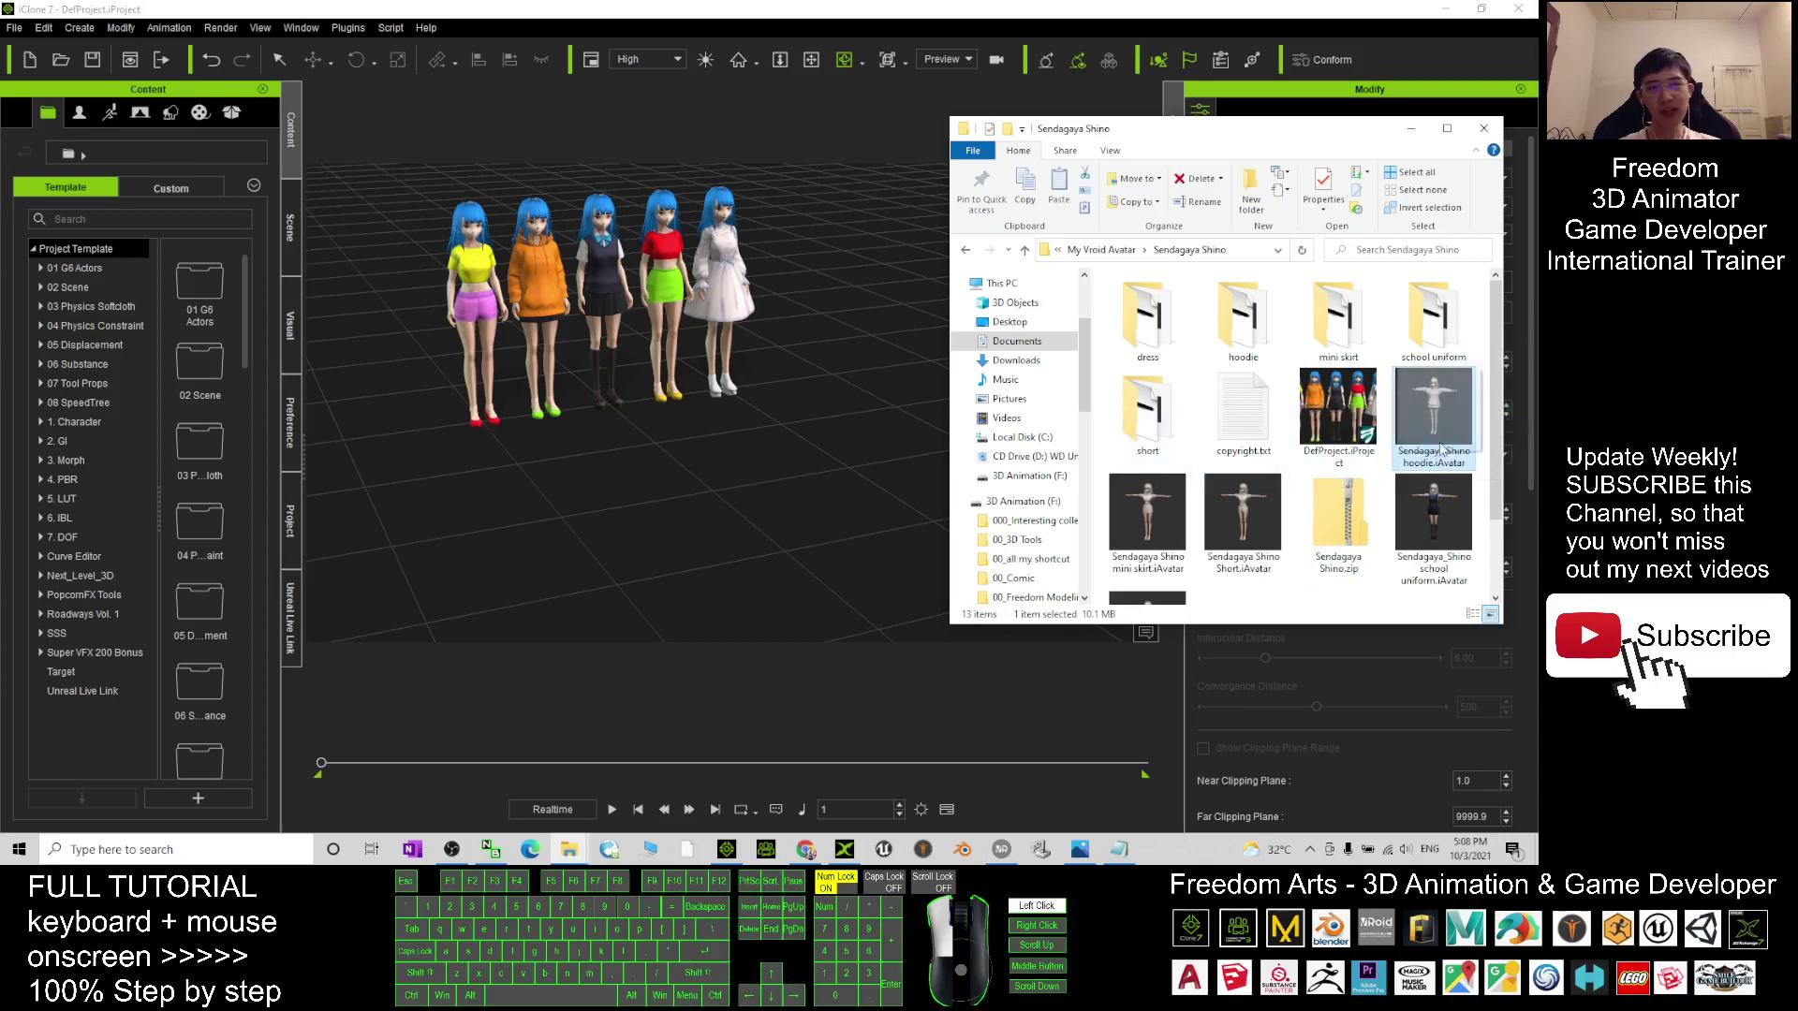
pyautogui.moveTo(1242, 515); pyautogui.dragTo(601, 571)
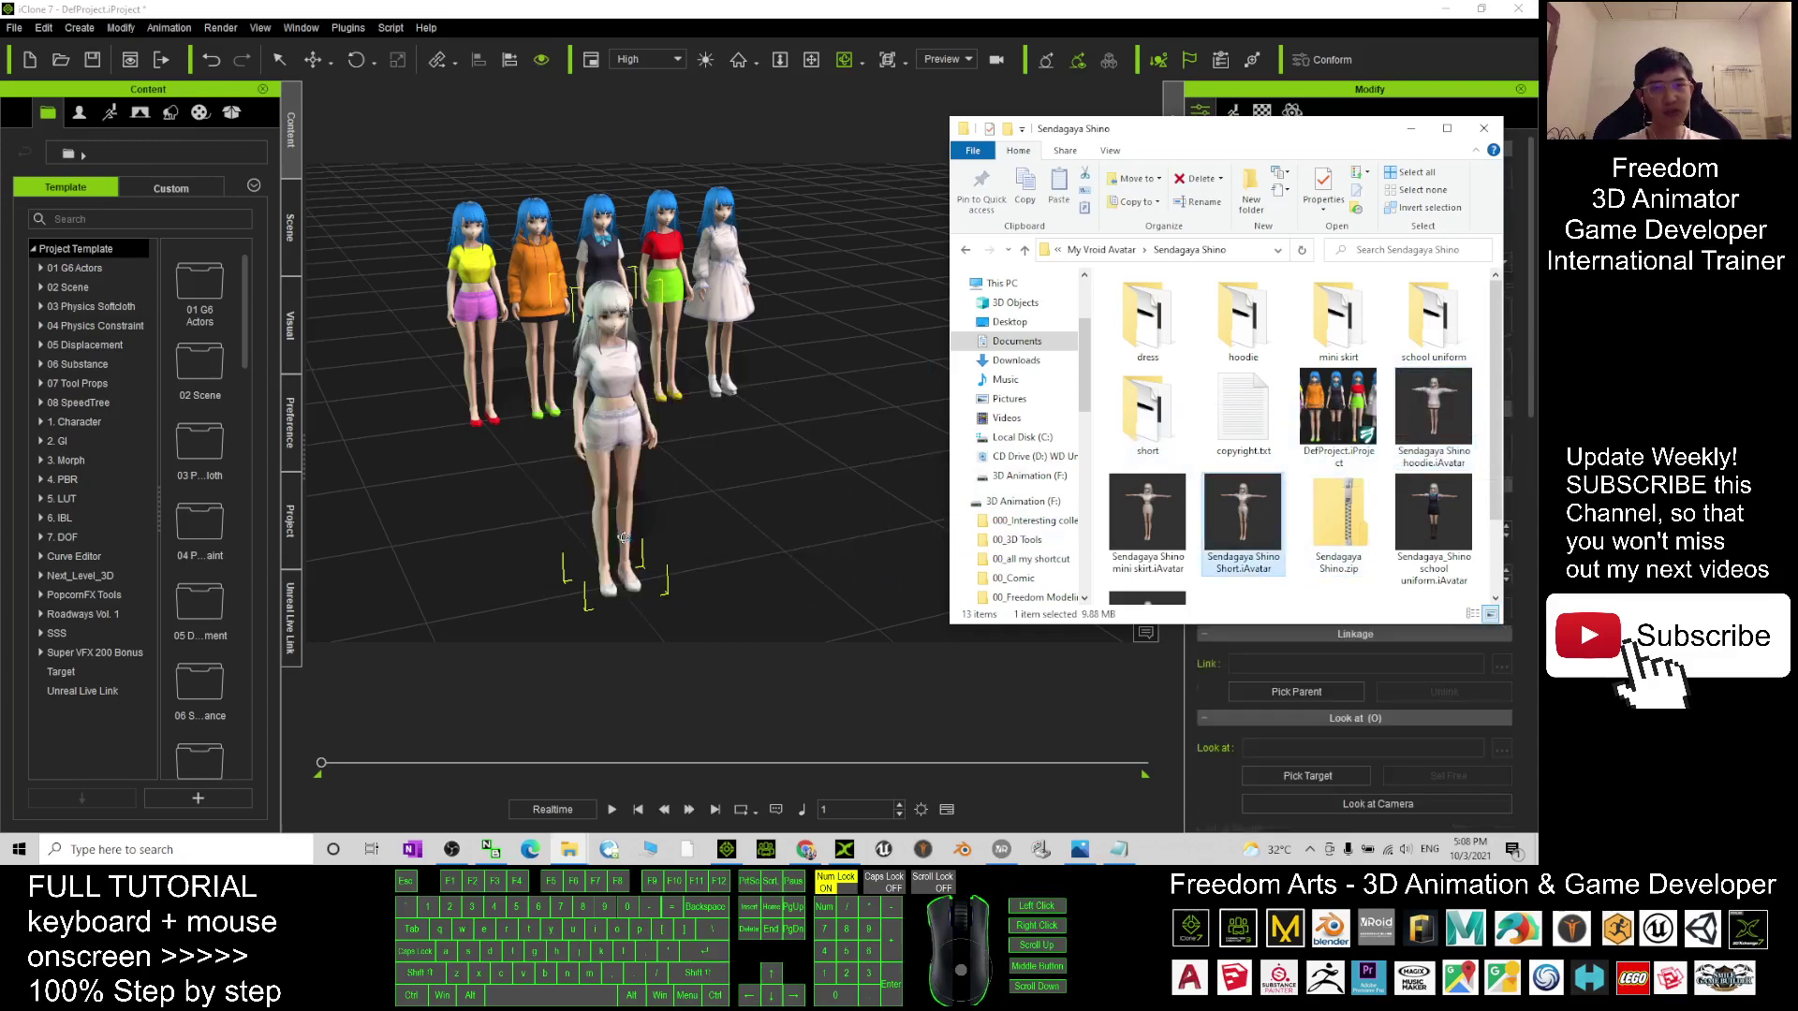
# Zoom and orbit in on the new shorts avatar, then bring up notes.txt
pyautogui.scroll(2, 585, 421)
pyautogui.scroll(2, 586, 421)
pyautogui.scroll(2, 585, 421)
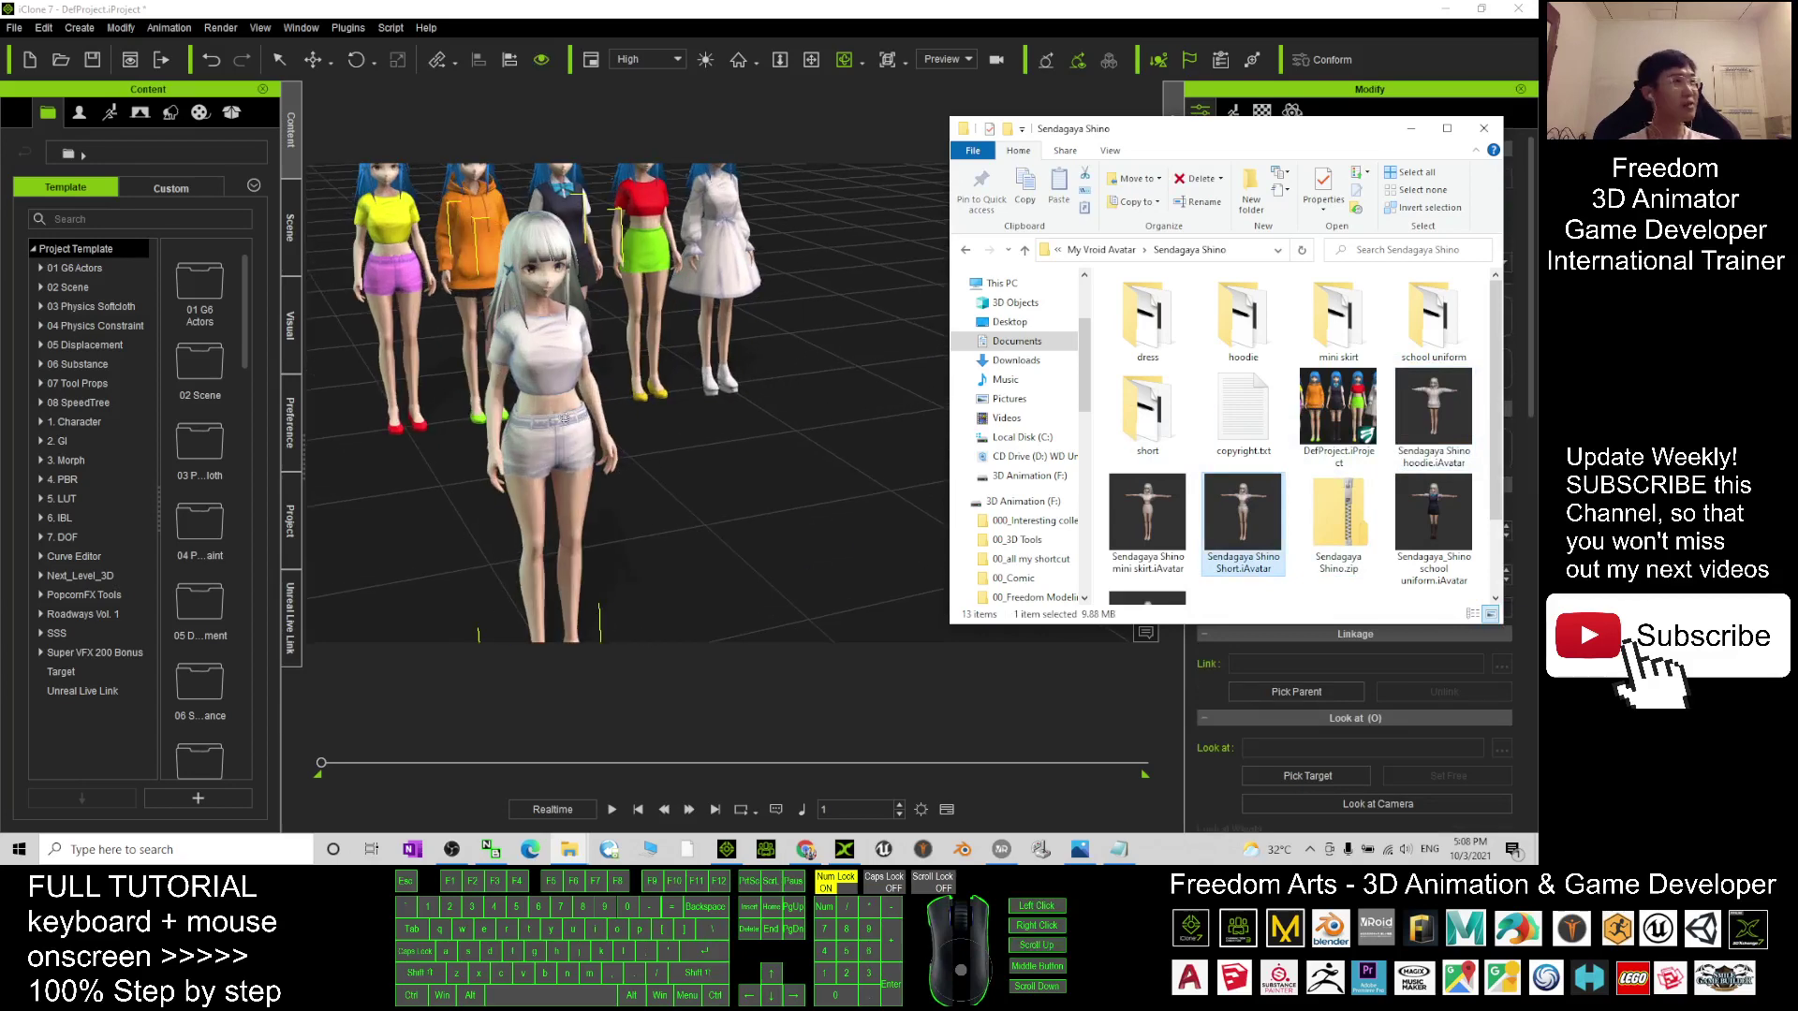
pyautogui.scroll(1, 599, 426)
pyautogui.click(638, 435)
pyautogui.moveTo(638, 435); pyautogui.dragTo(580, 440)
pyautogui.click(1118, 850)
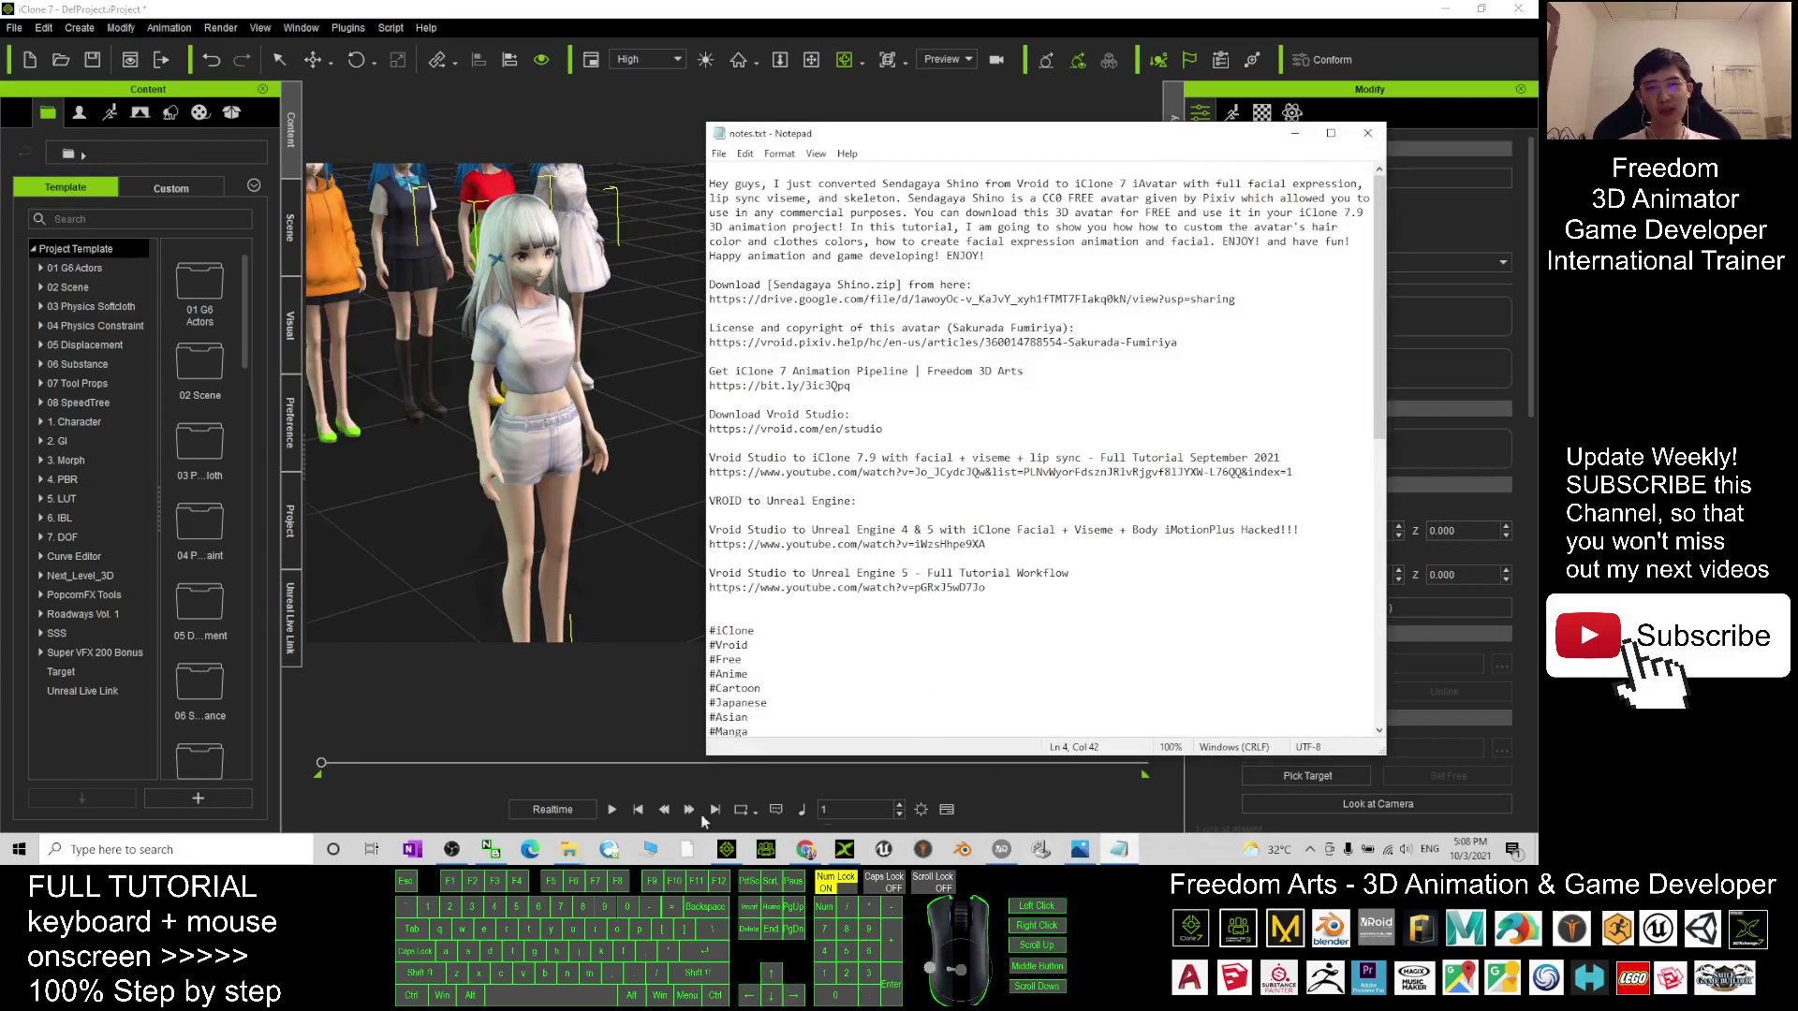
# Copy the copyright text file from the Sendagaya Shino folder
pyautogui.click(573, 849)
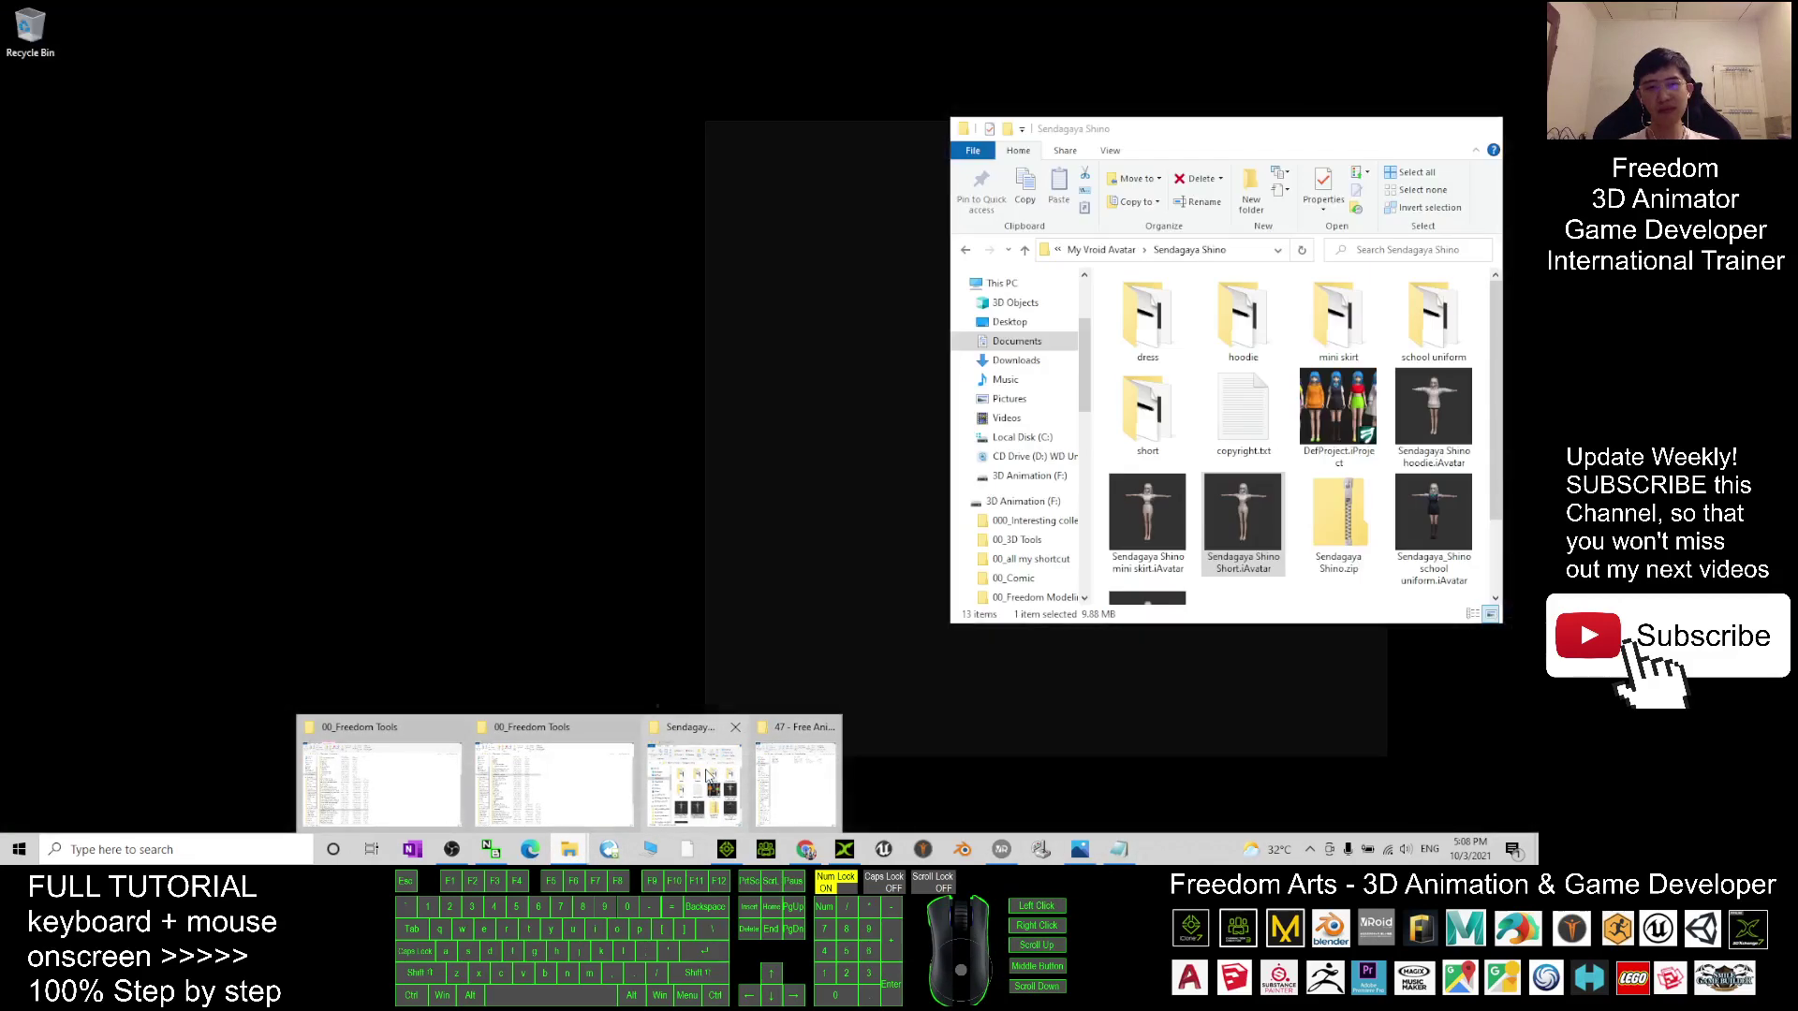
pyautogui.click(708, 777)
pyautogui.click(1243, 412)
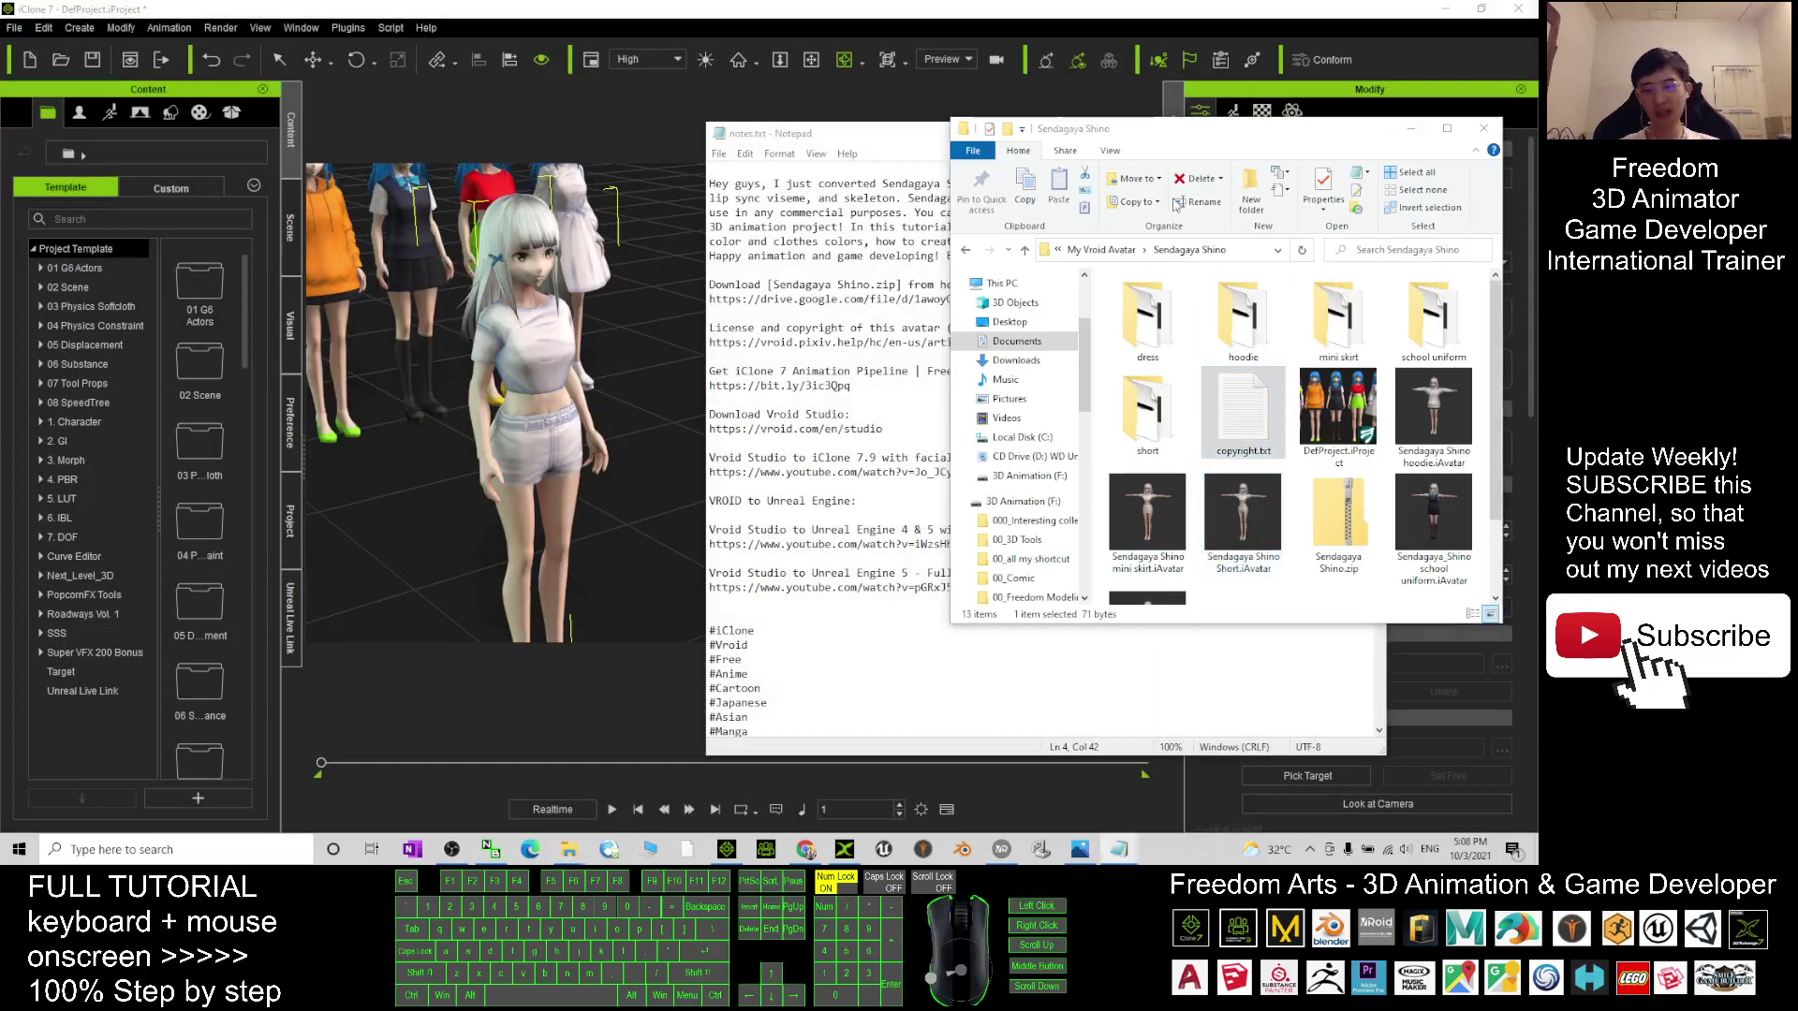
pyautogui.hotkey('ctrl', 'c')
# Paste the Sendagaya Shino article link, credit Sendagaya-Shino, and copy the updated URL
pyautogui.click(843, 129)
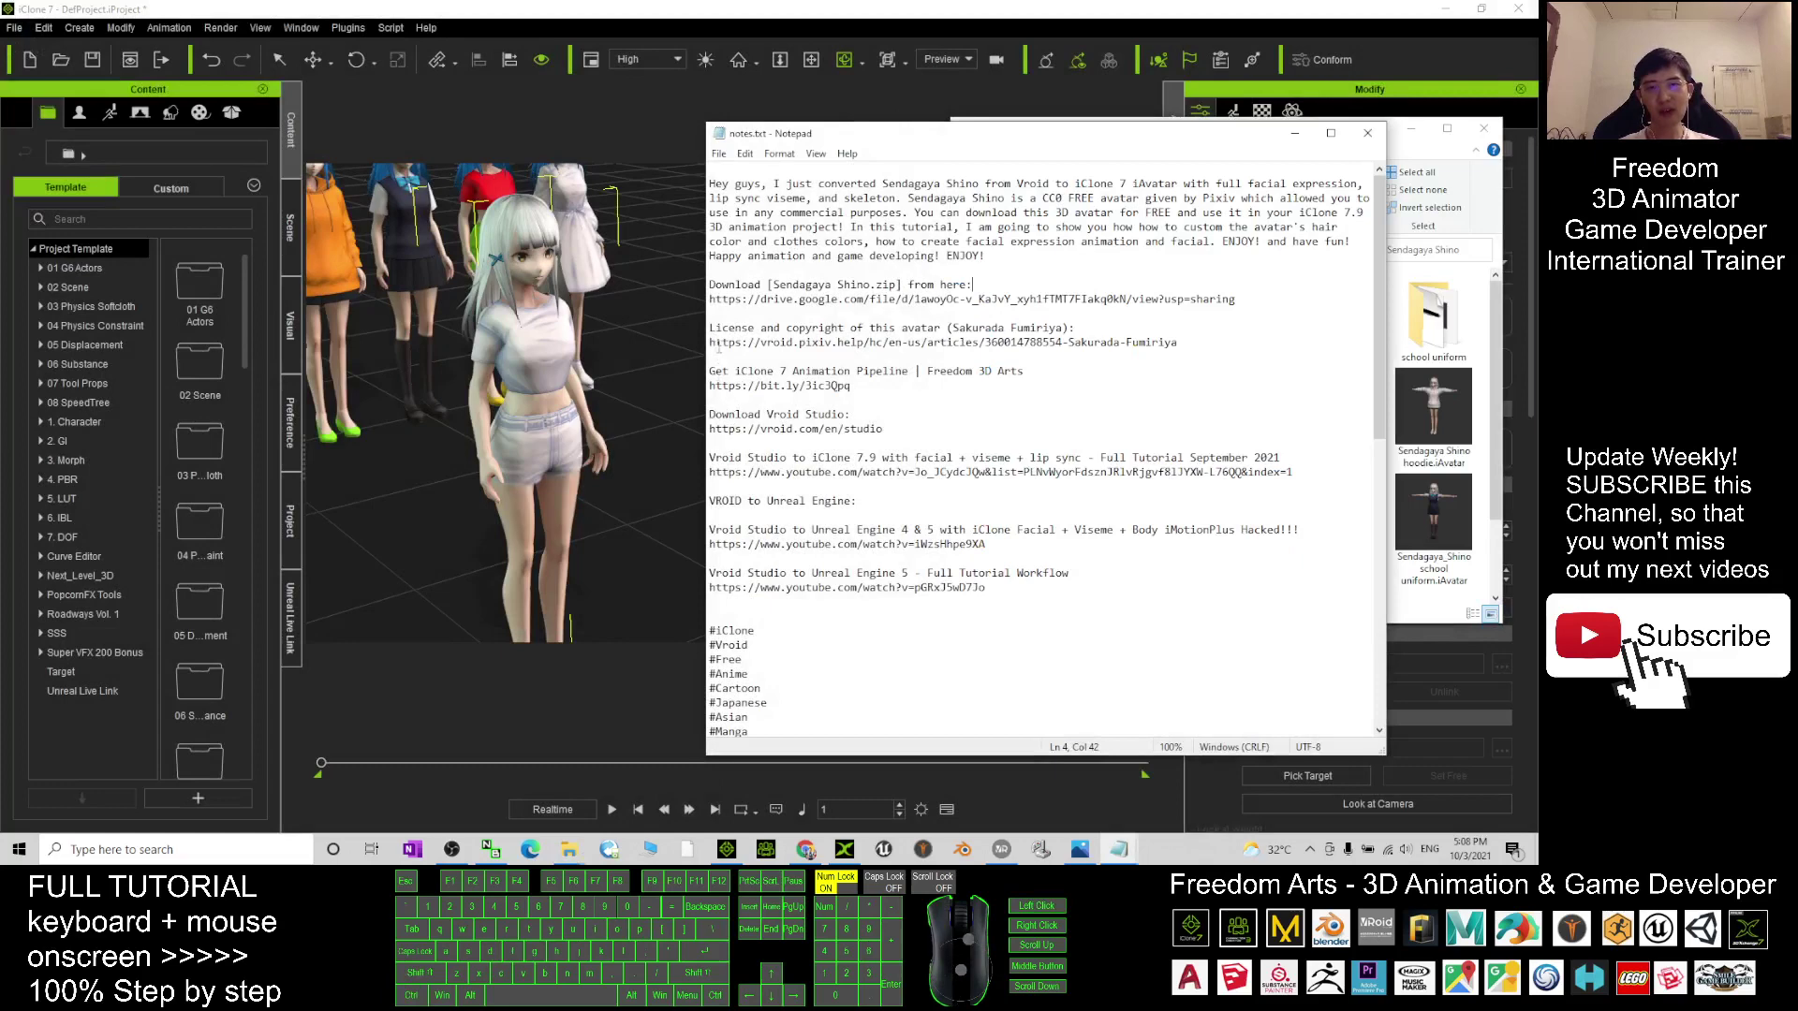
pyautogui.moveTo(710, 342); pyautogui.dragTo(1156, 342)
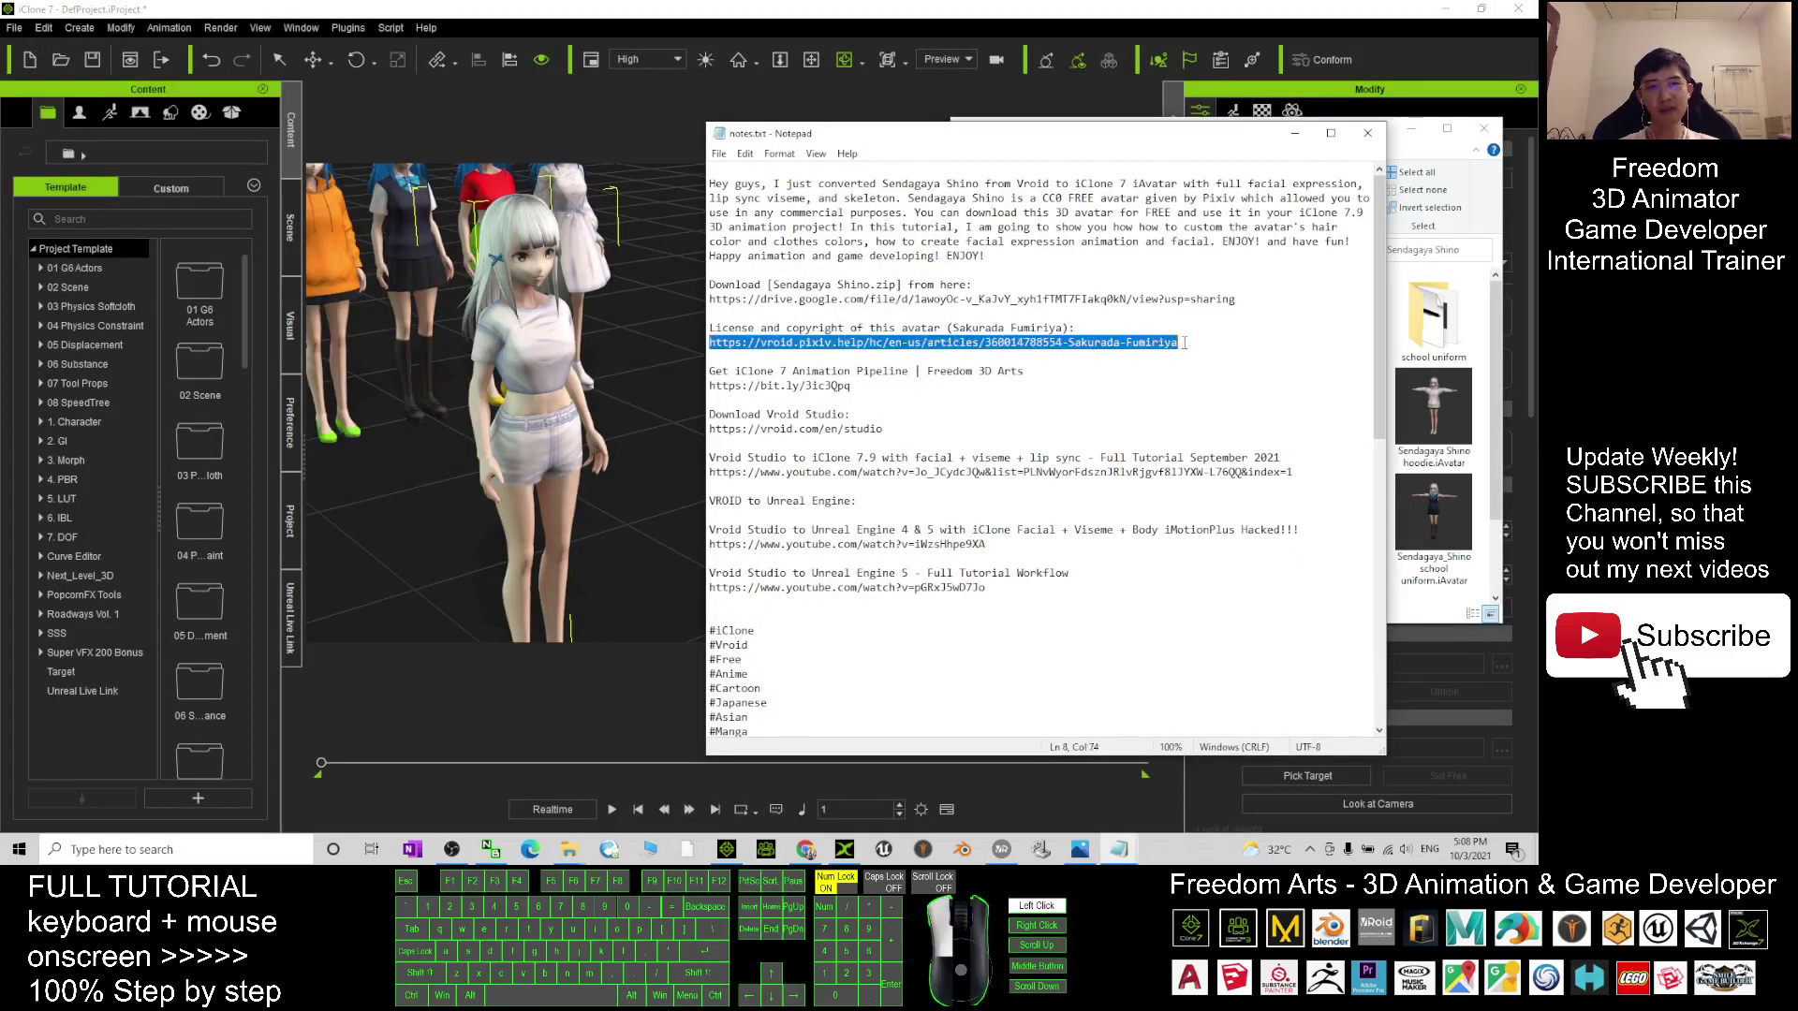
pyautogui.hotkey('ctrl', 'v')
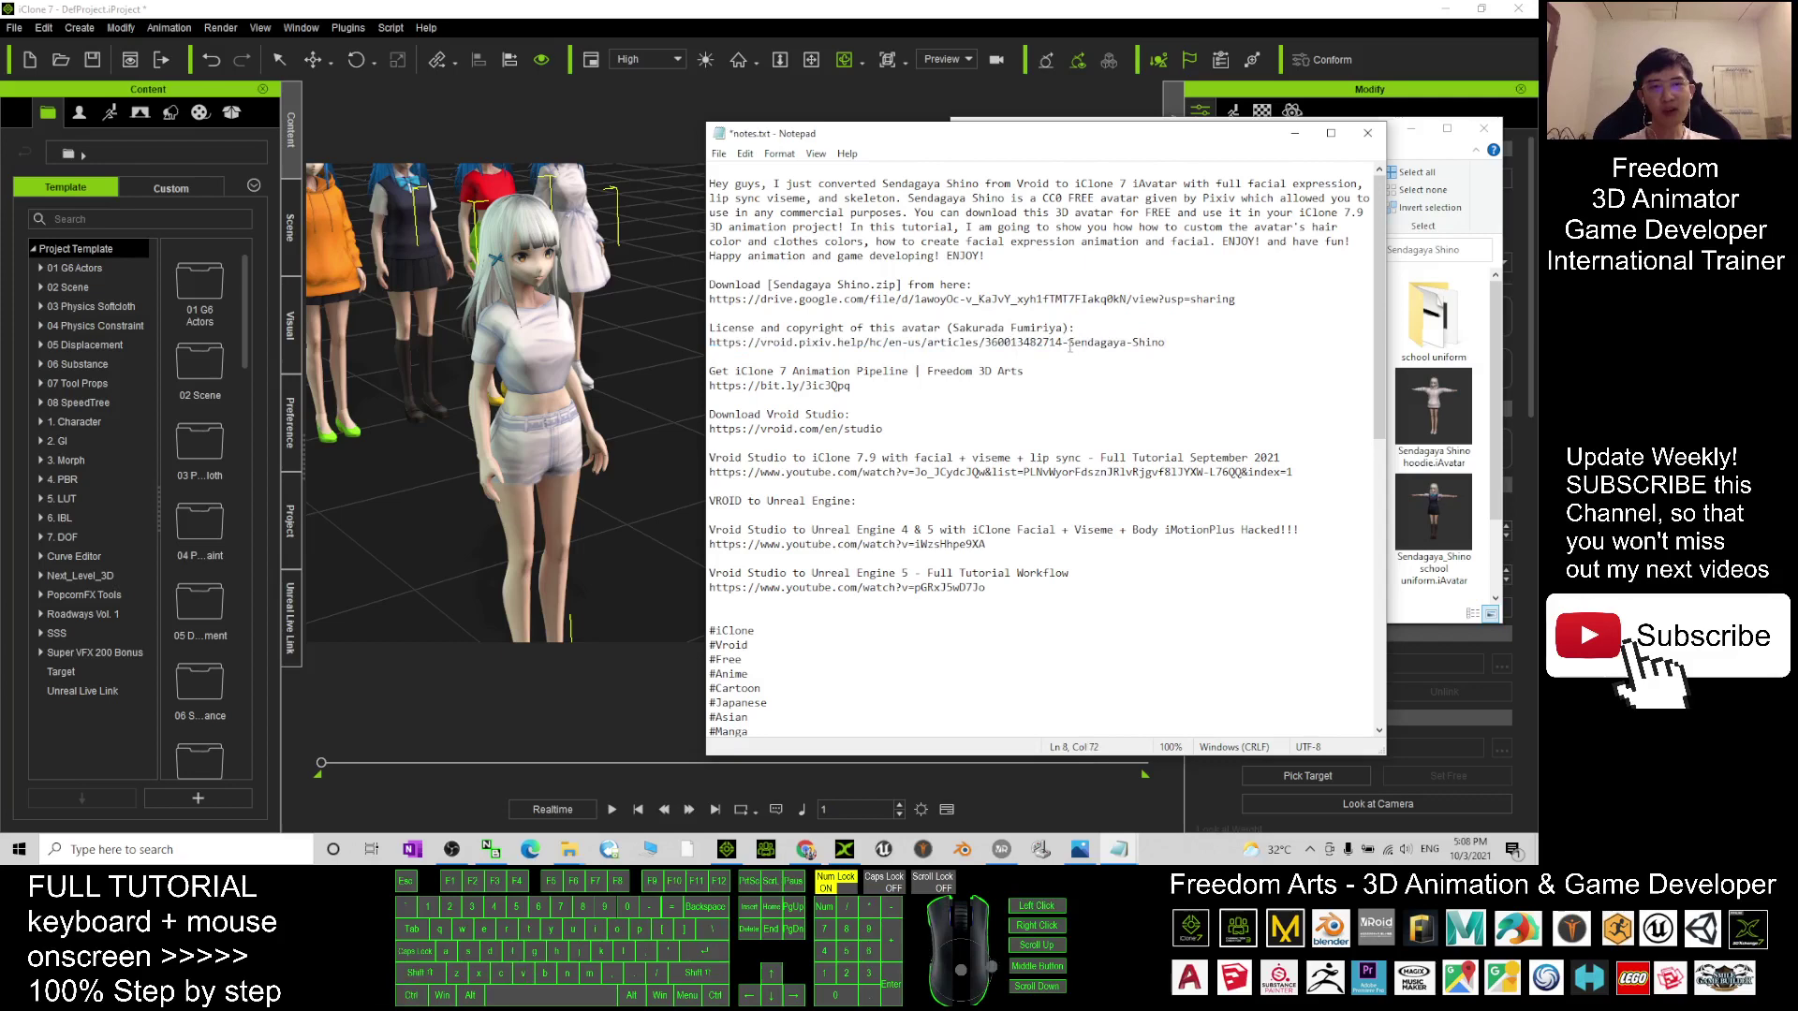
pyautogui.moveTo(1068, 343); pyautogui.dragTo(1164, 342)
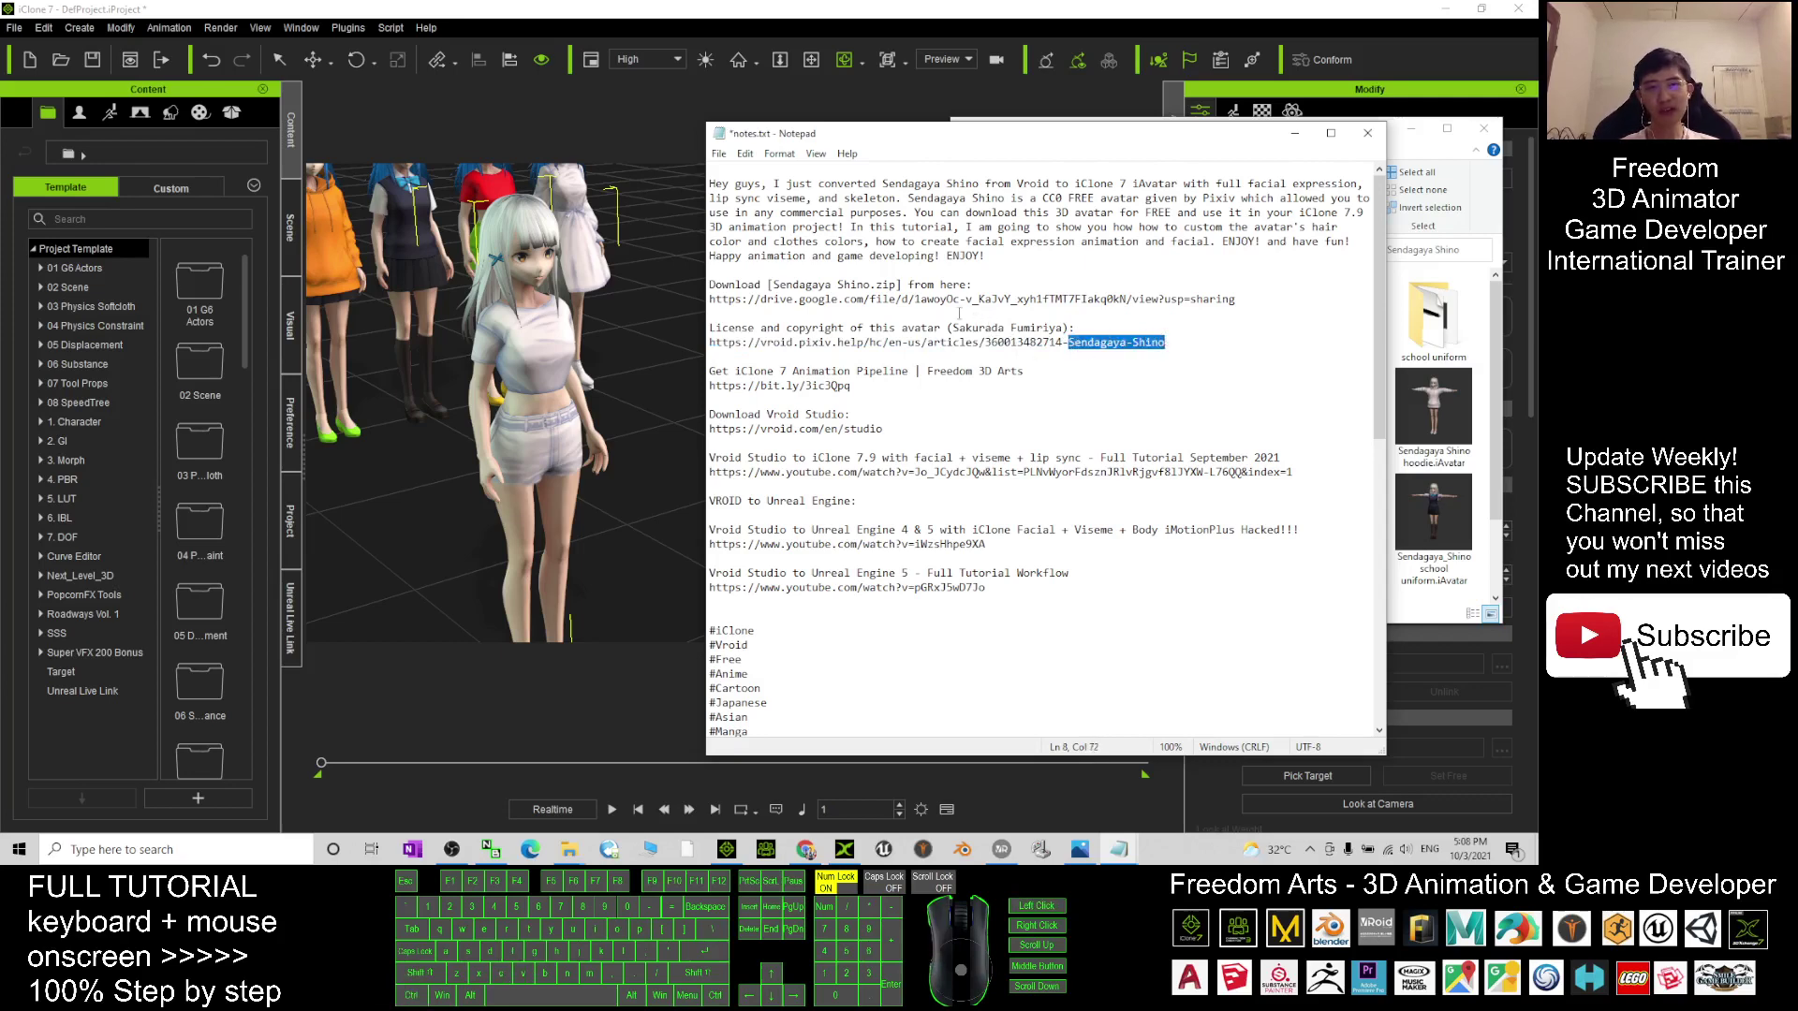
pyautogui.moveTo(953, 328); pyautogui.dragTo(1065, 327)
pyautogui.hotkey('ctrl', 'v')
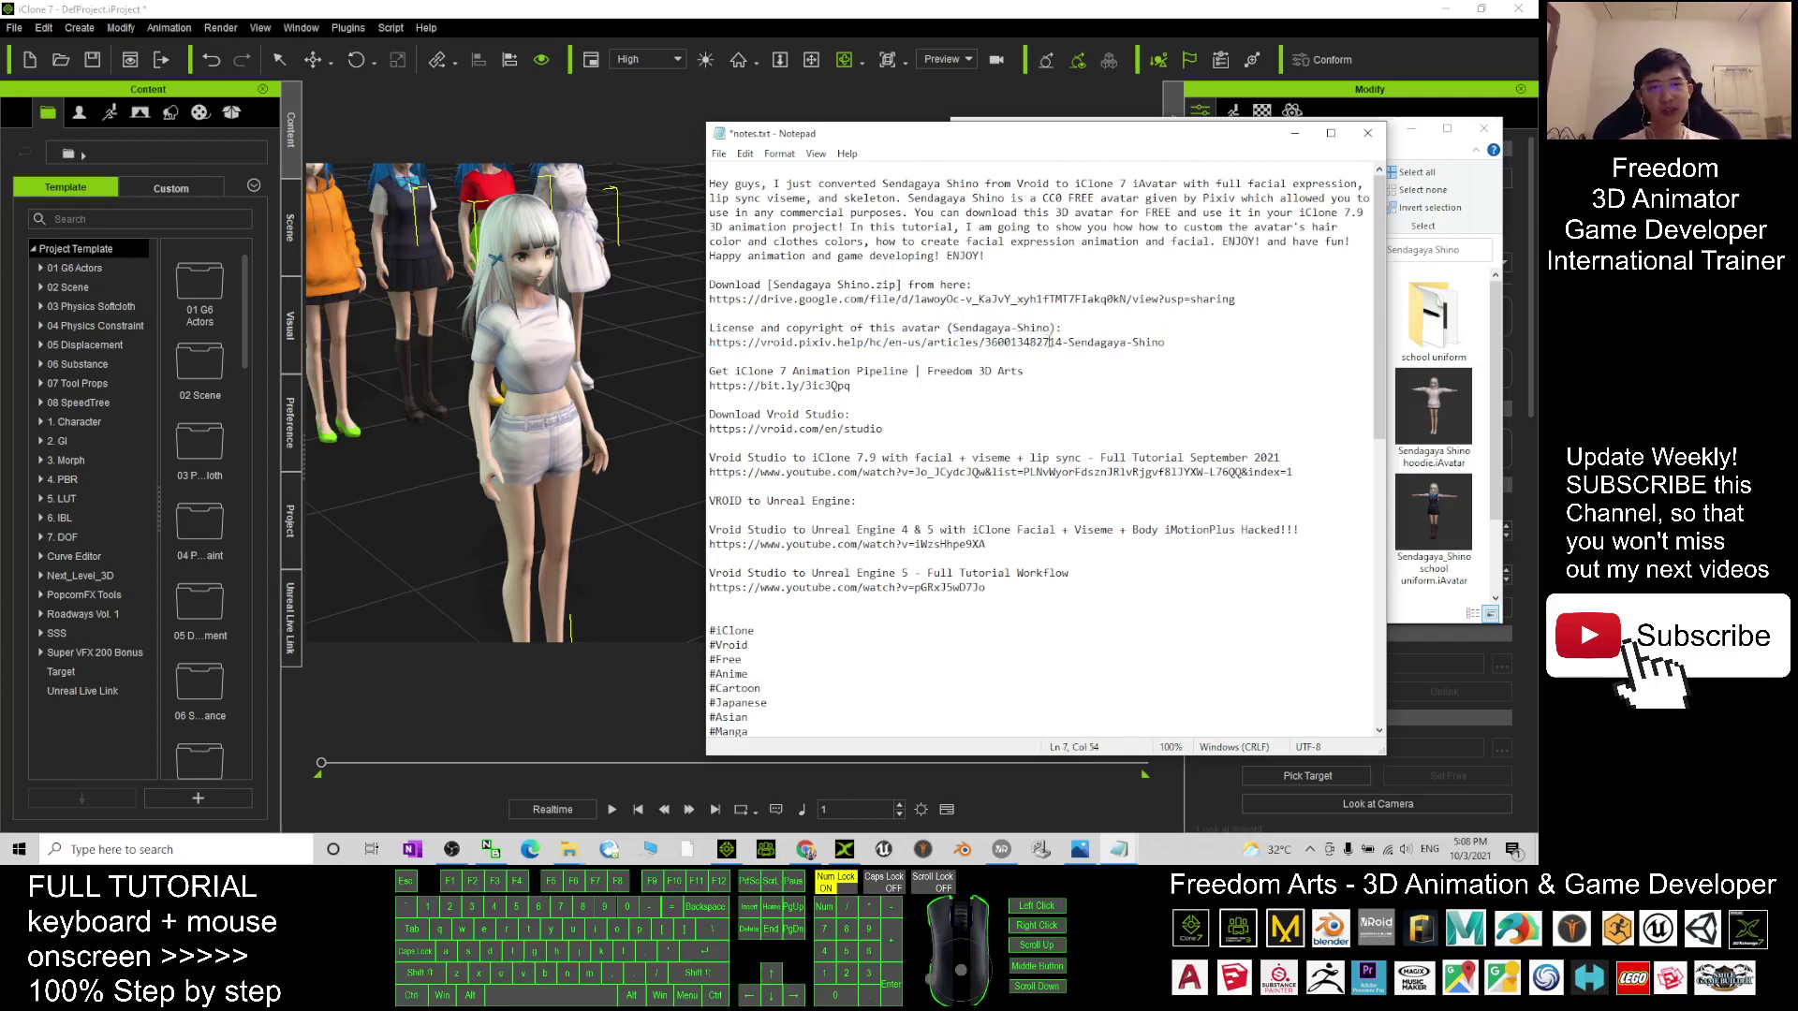
pyautogui.moveTo(709, 342); pyautogui.dragTo(1144, 343)
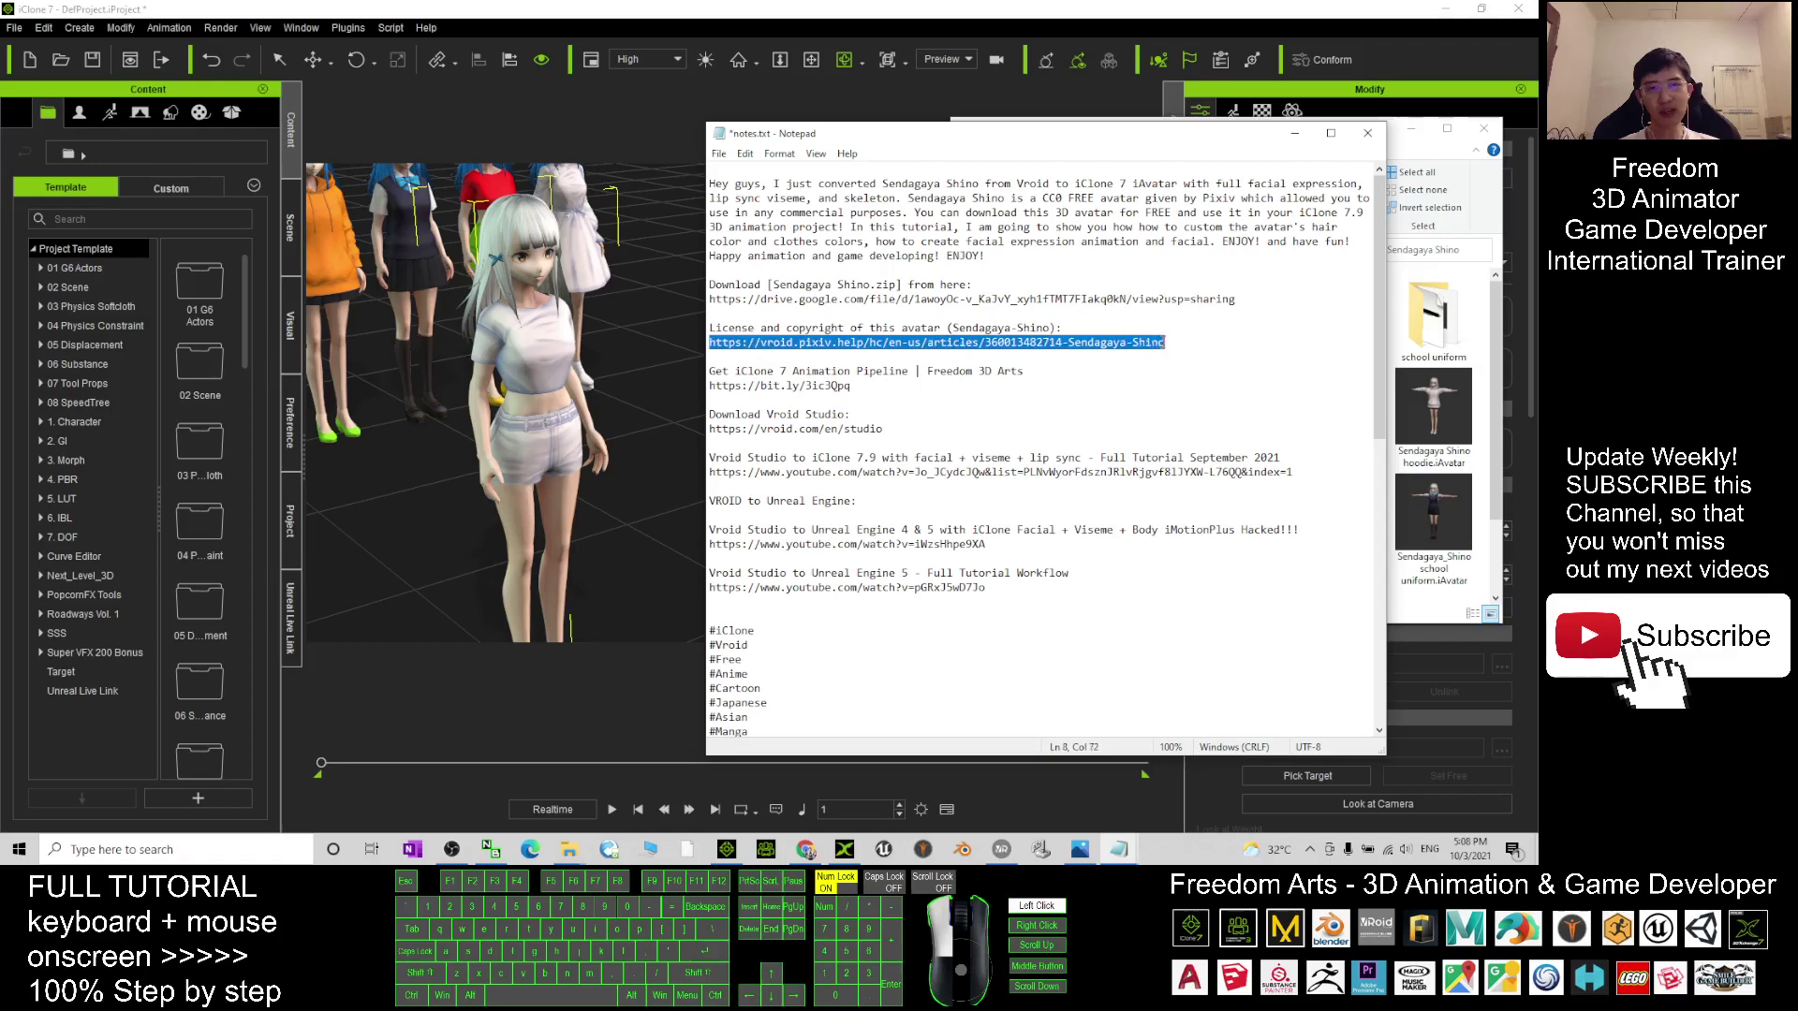
pyautogui.hotkey('ctrl', 'c')
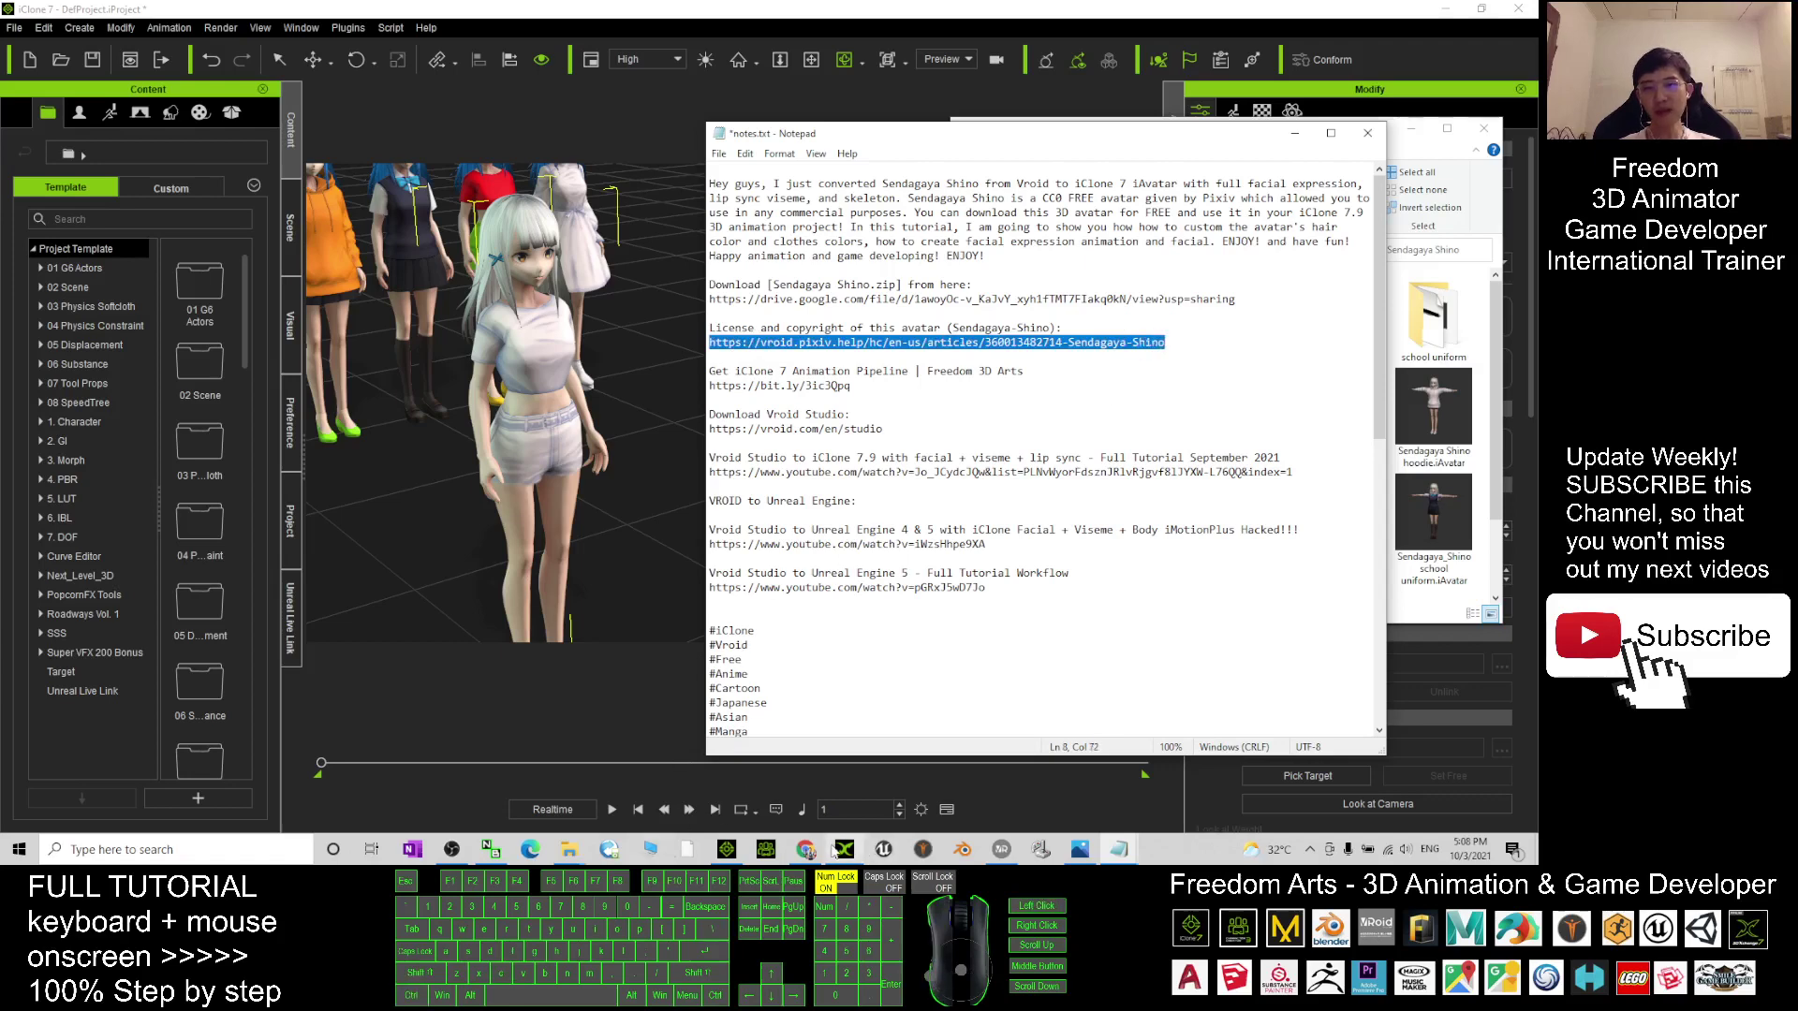
# Open a new Chrome window in the demo 02 profile and load the copied article URL
pyautogui.rightClick(807, 849)
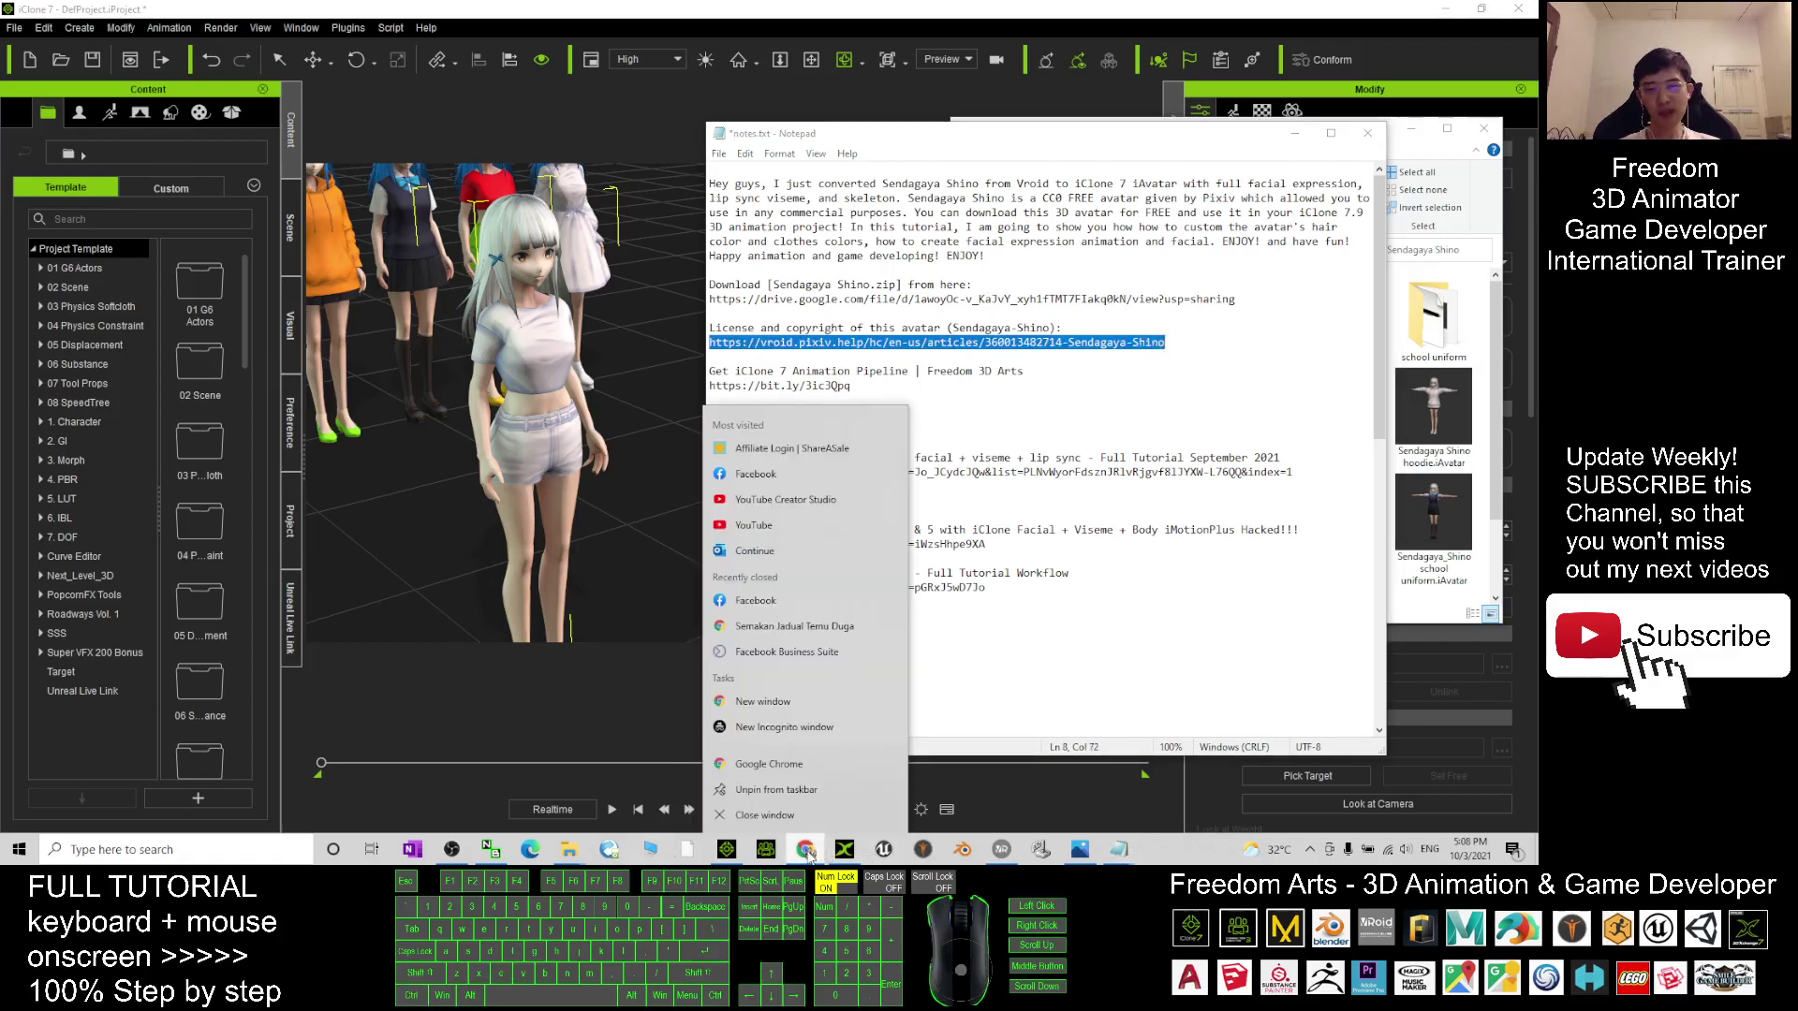
pyautogui.click(807, 849)
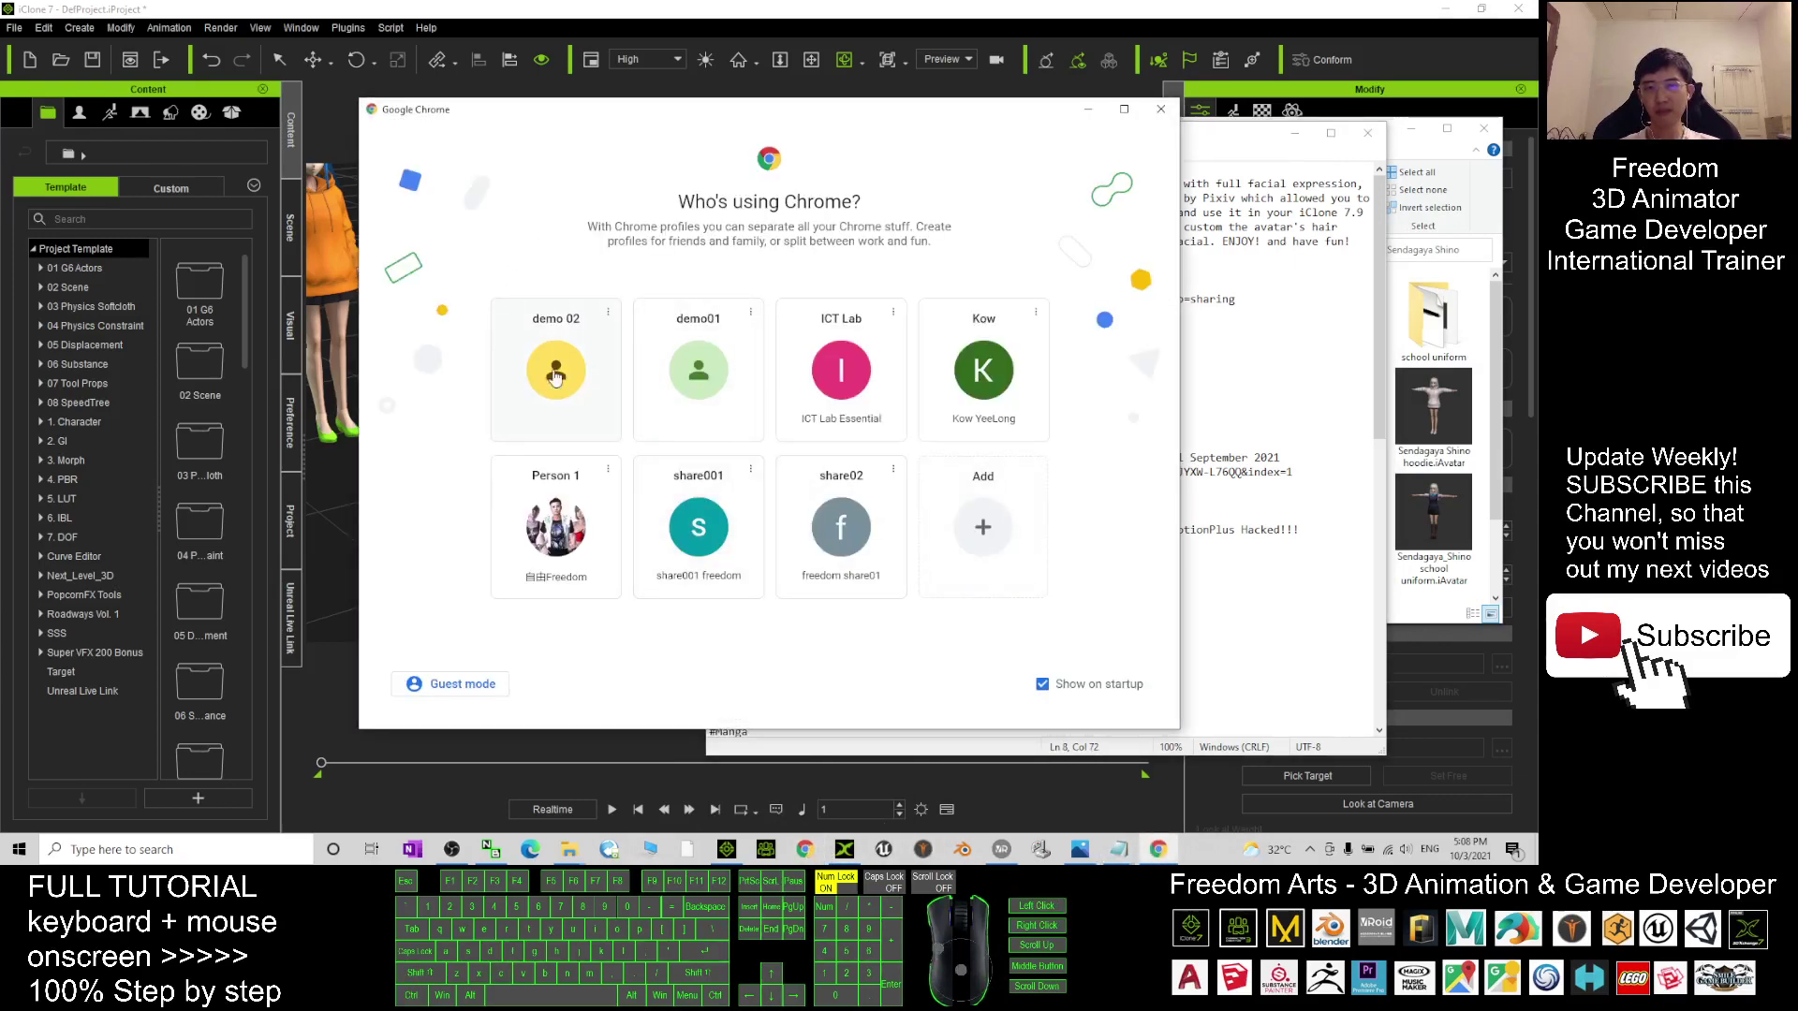
pyautogui.click(555, 375)
pyautogui.hotkey('ctrl', 'v')
pyautogui.press('Return')
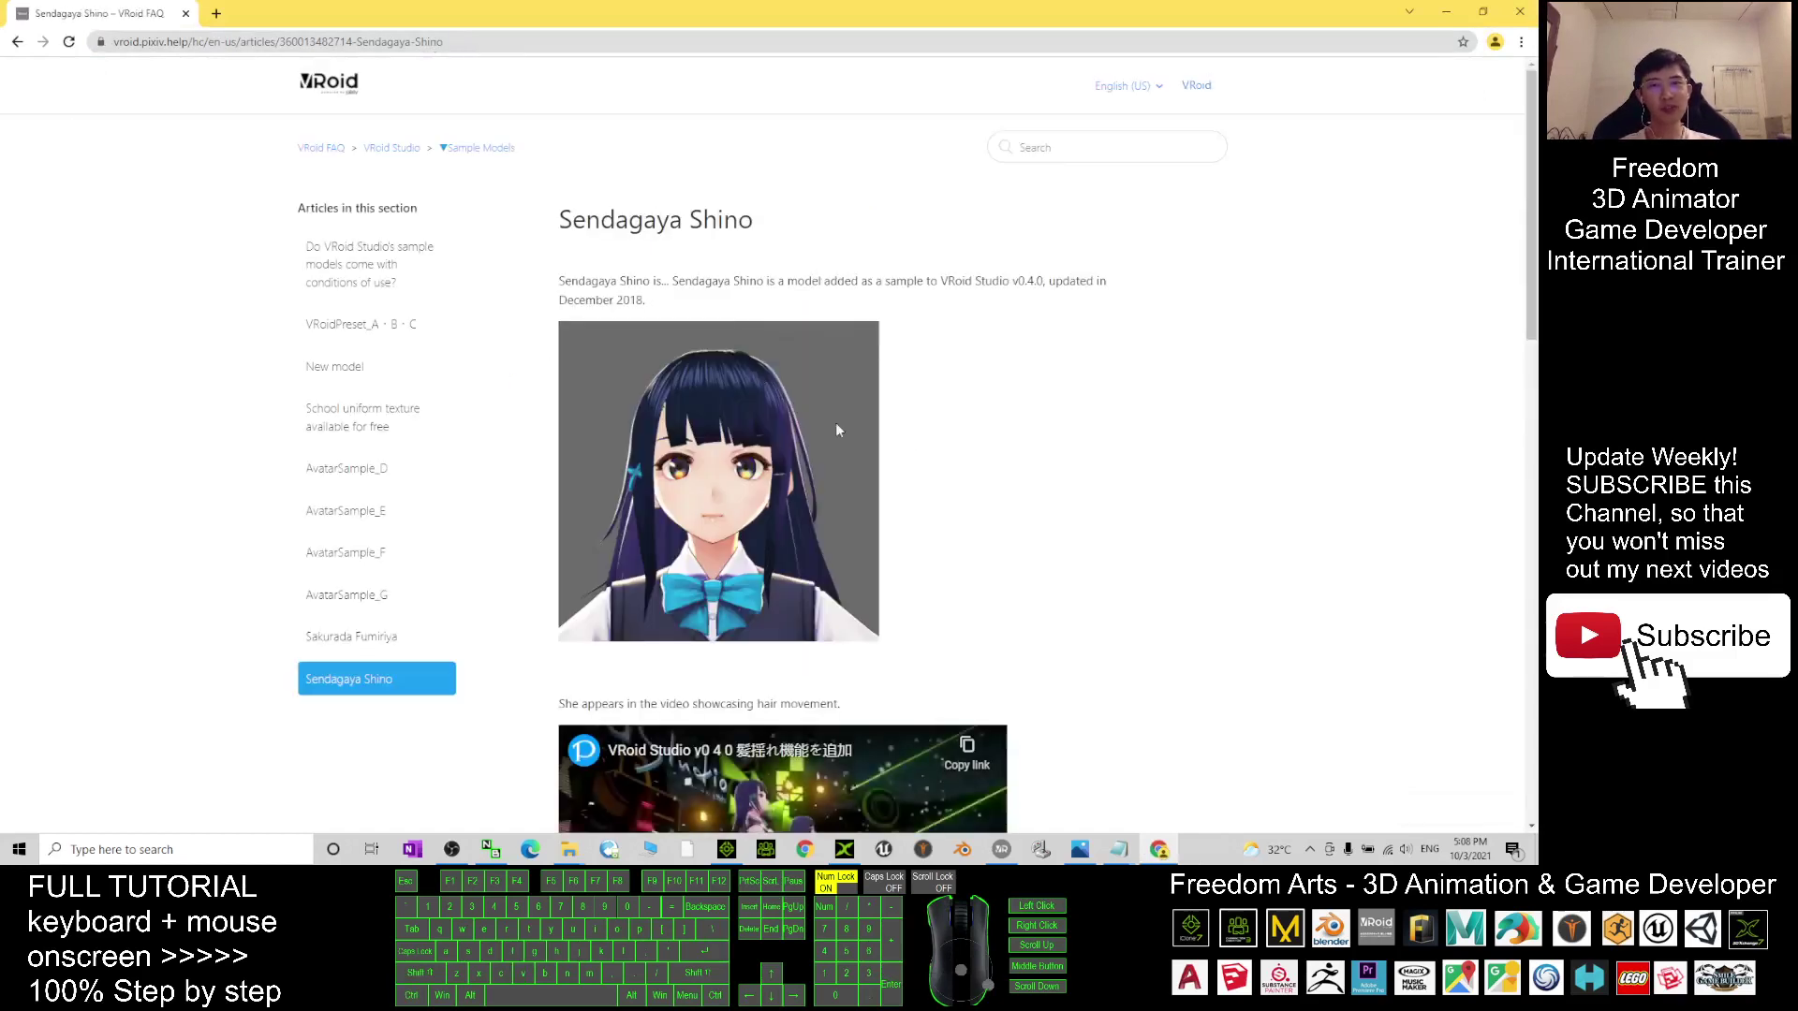
# Read the title, v0.4.0 version and CC0 license notes, then minimize the browser
pyautogui.moveTo(572, 138); pyautogui.dragTo(702, 140)
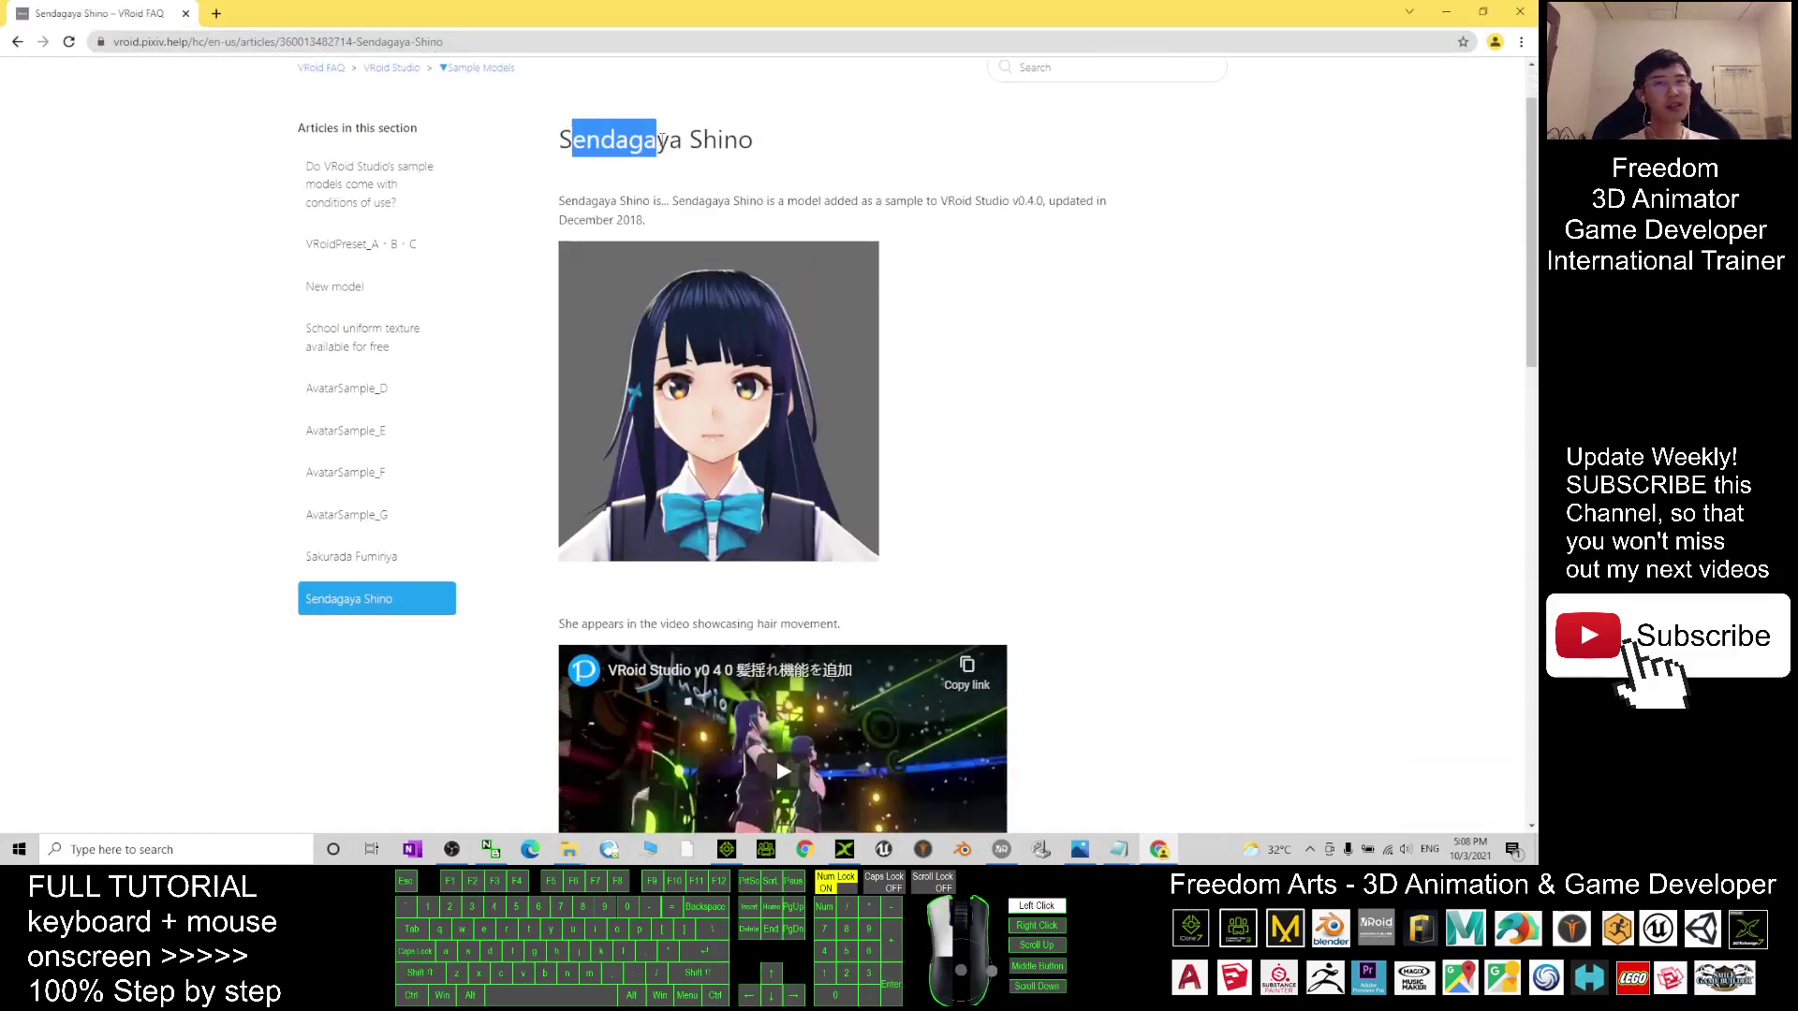
pyautogui.doubleClick(1028, 204)
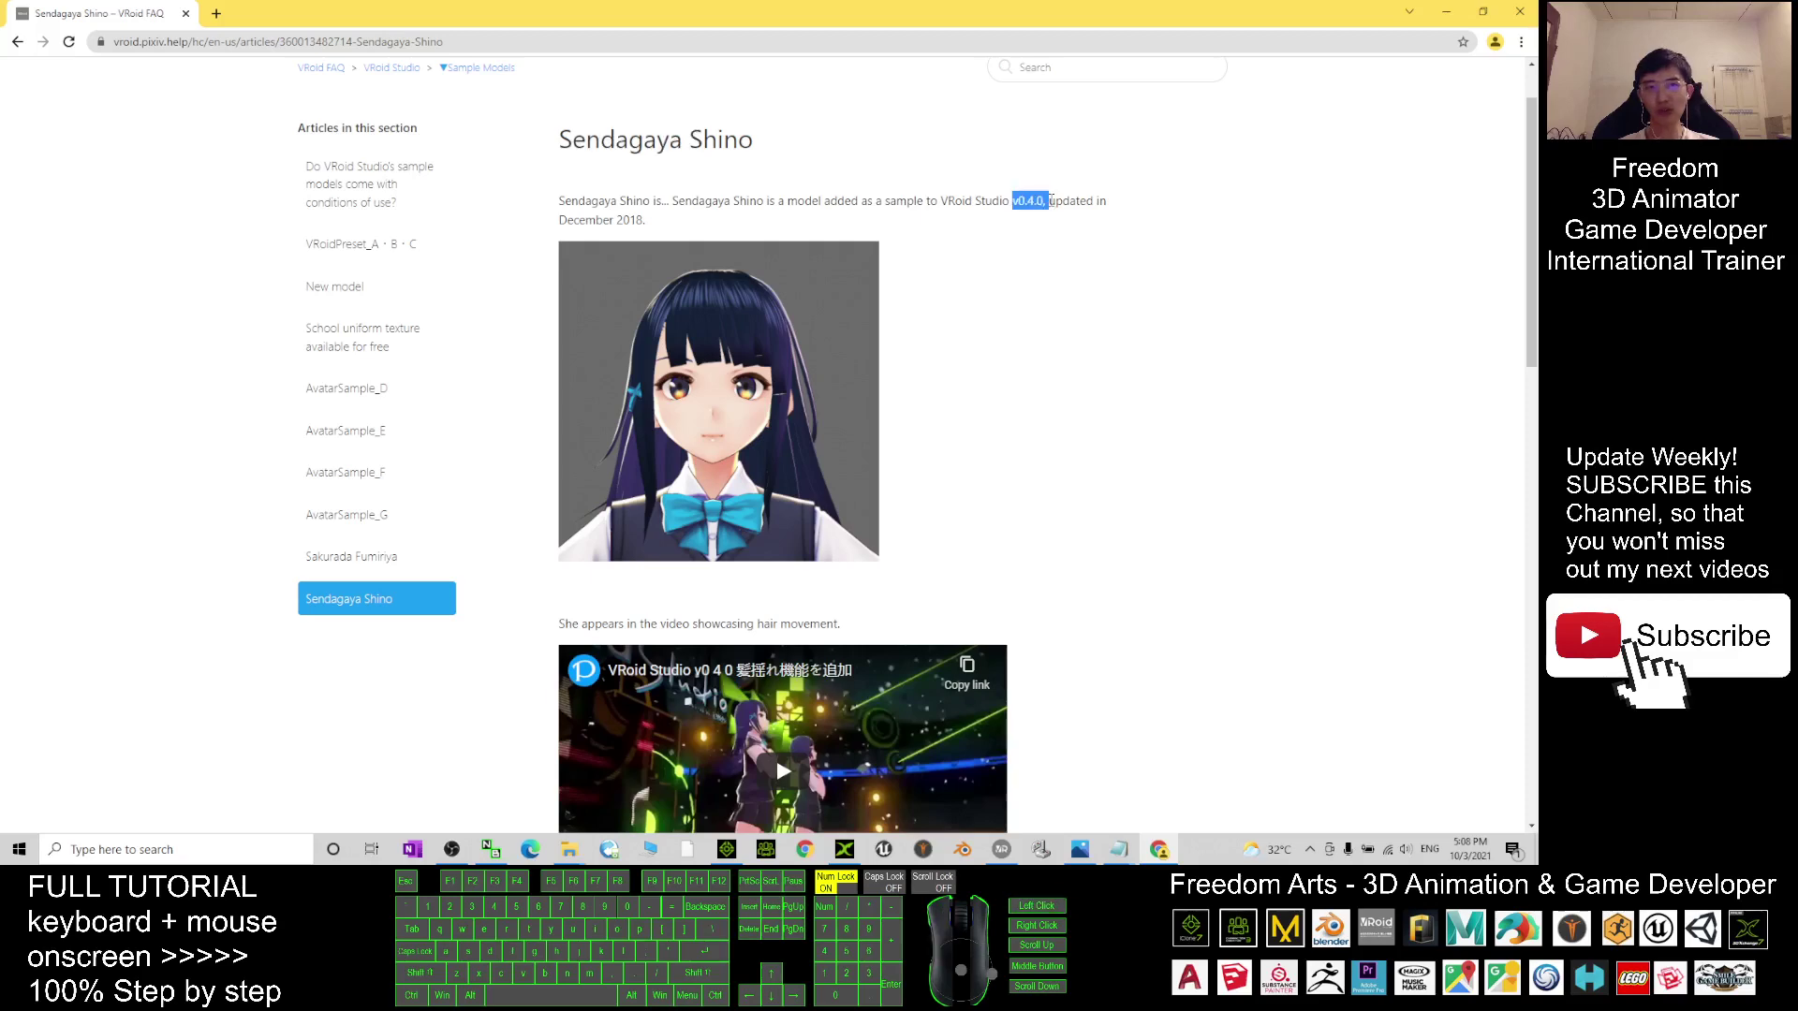
pyautogui.scroll(-8, 1077, 253)
pyautogui.scroll(-2, 1114, 302)
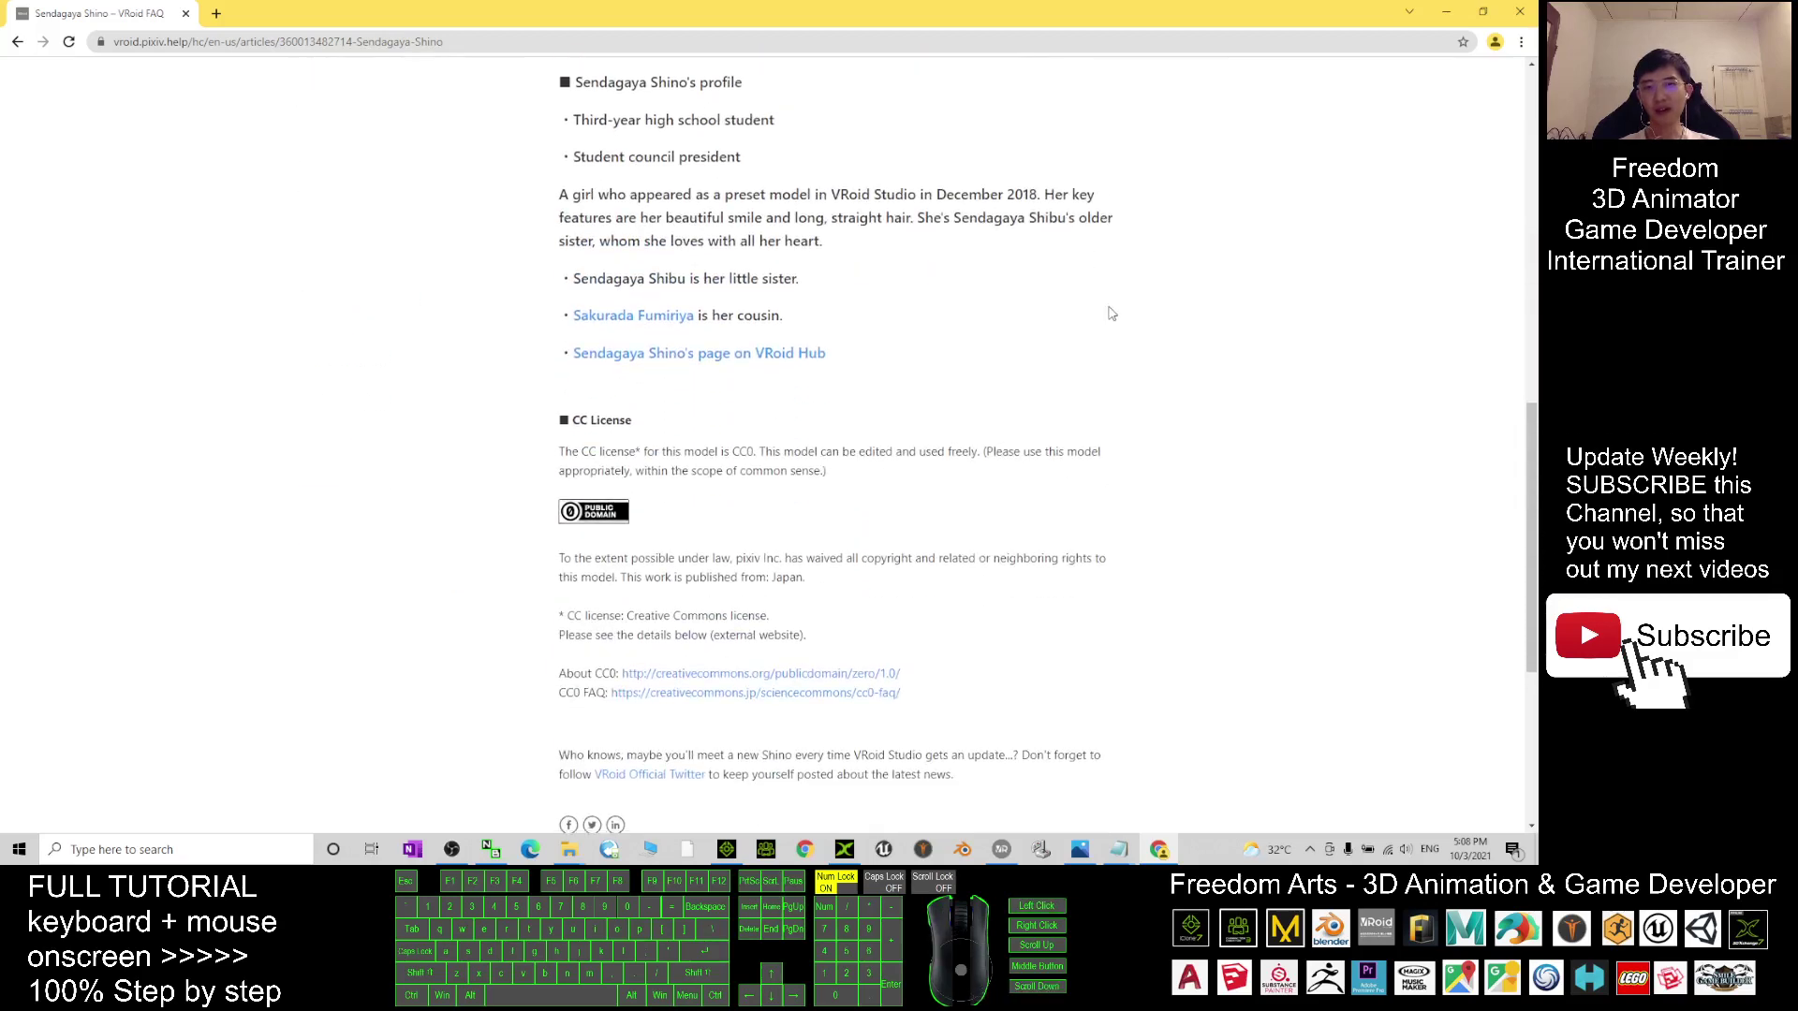
pyautogui.moveTo(733, 451); pyautogui.dragTo(756, 452)
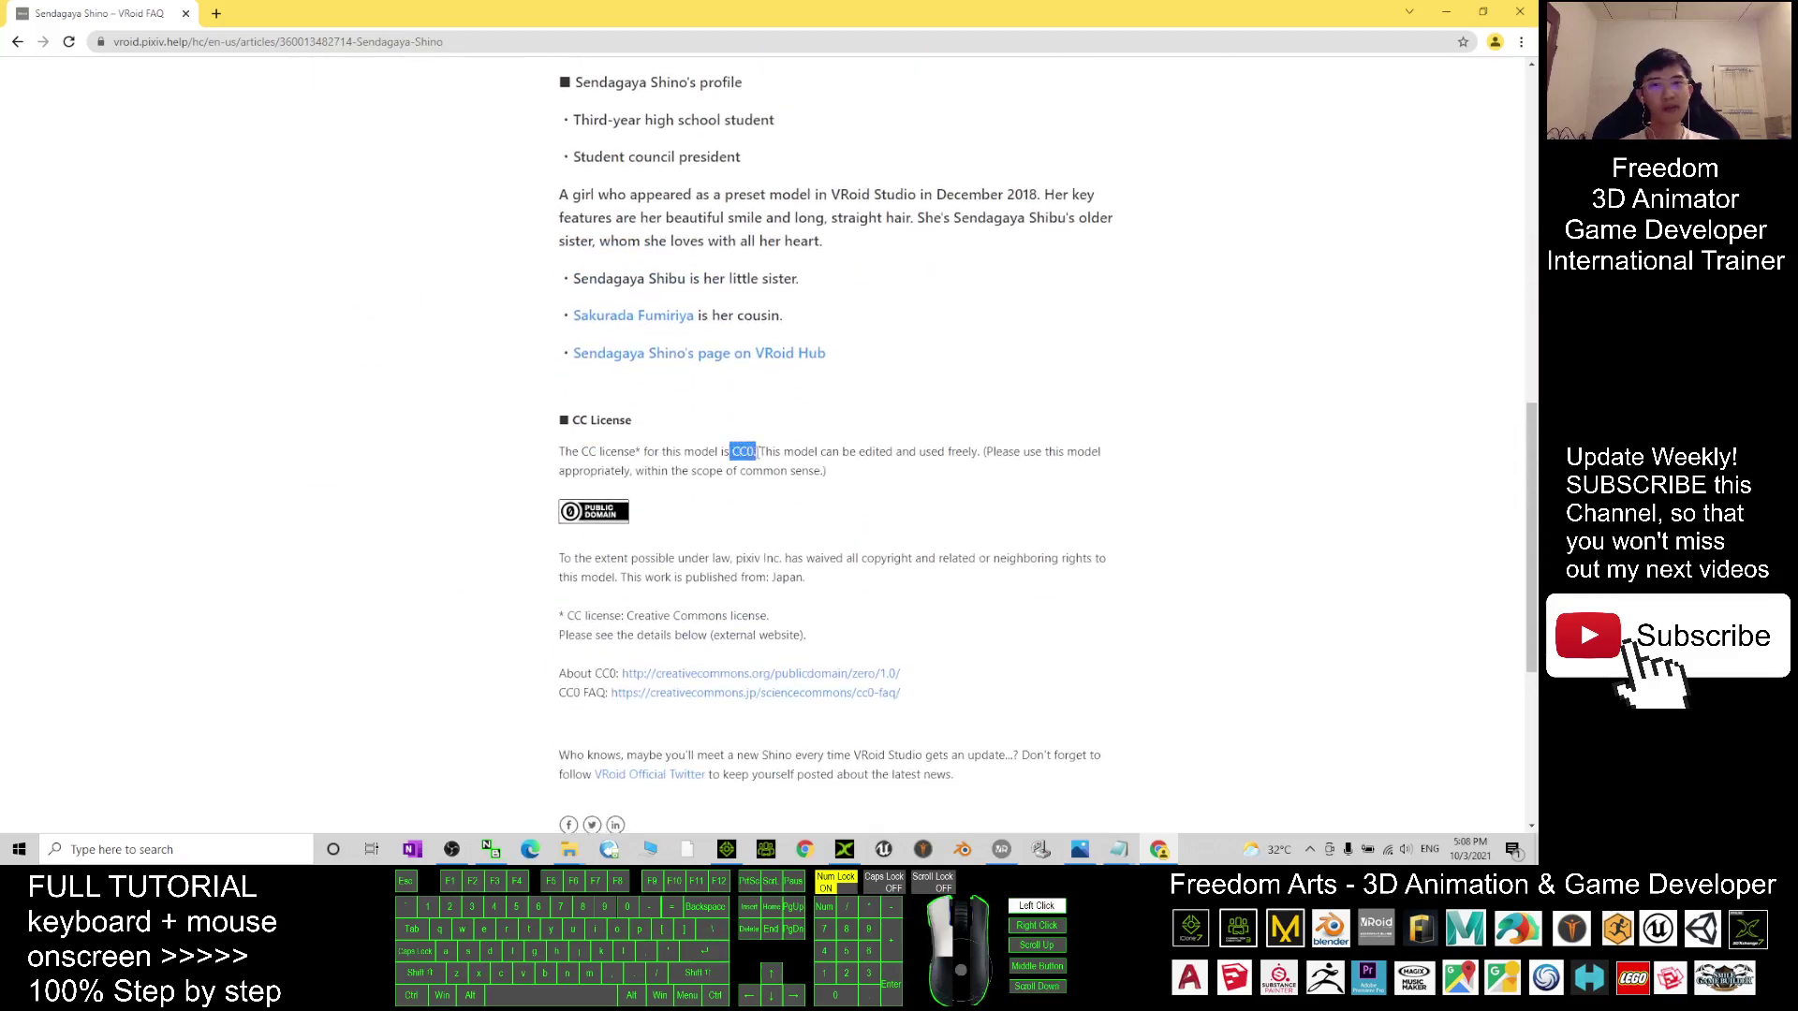
pyautogui.moveTo(865, 451); pyautogui.dragTo(959, 449)
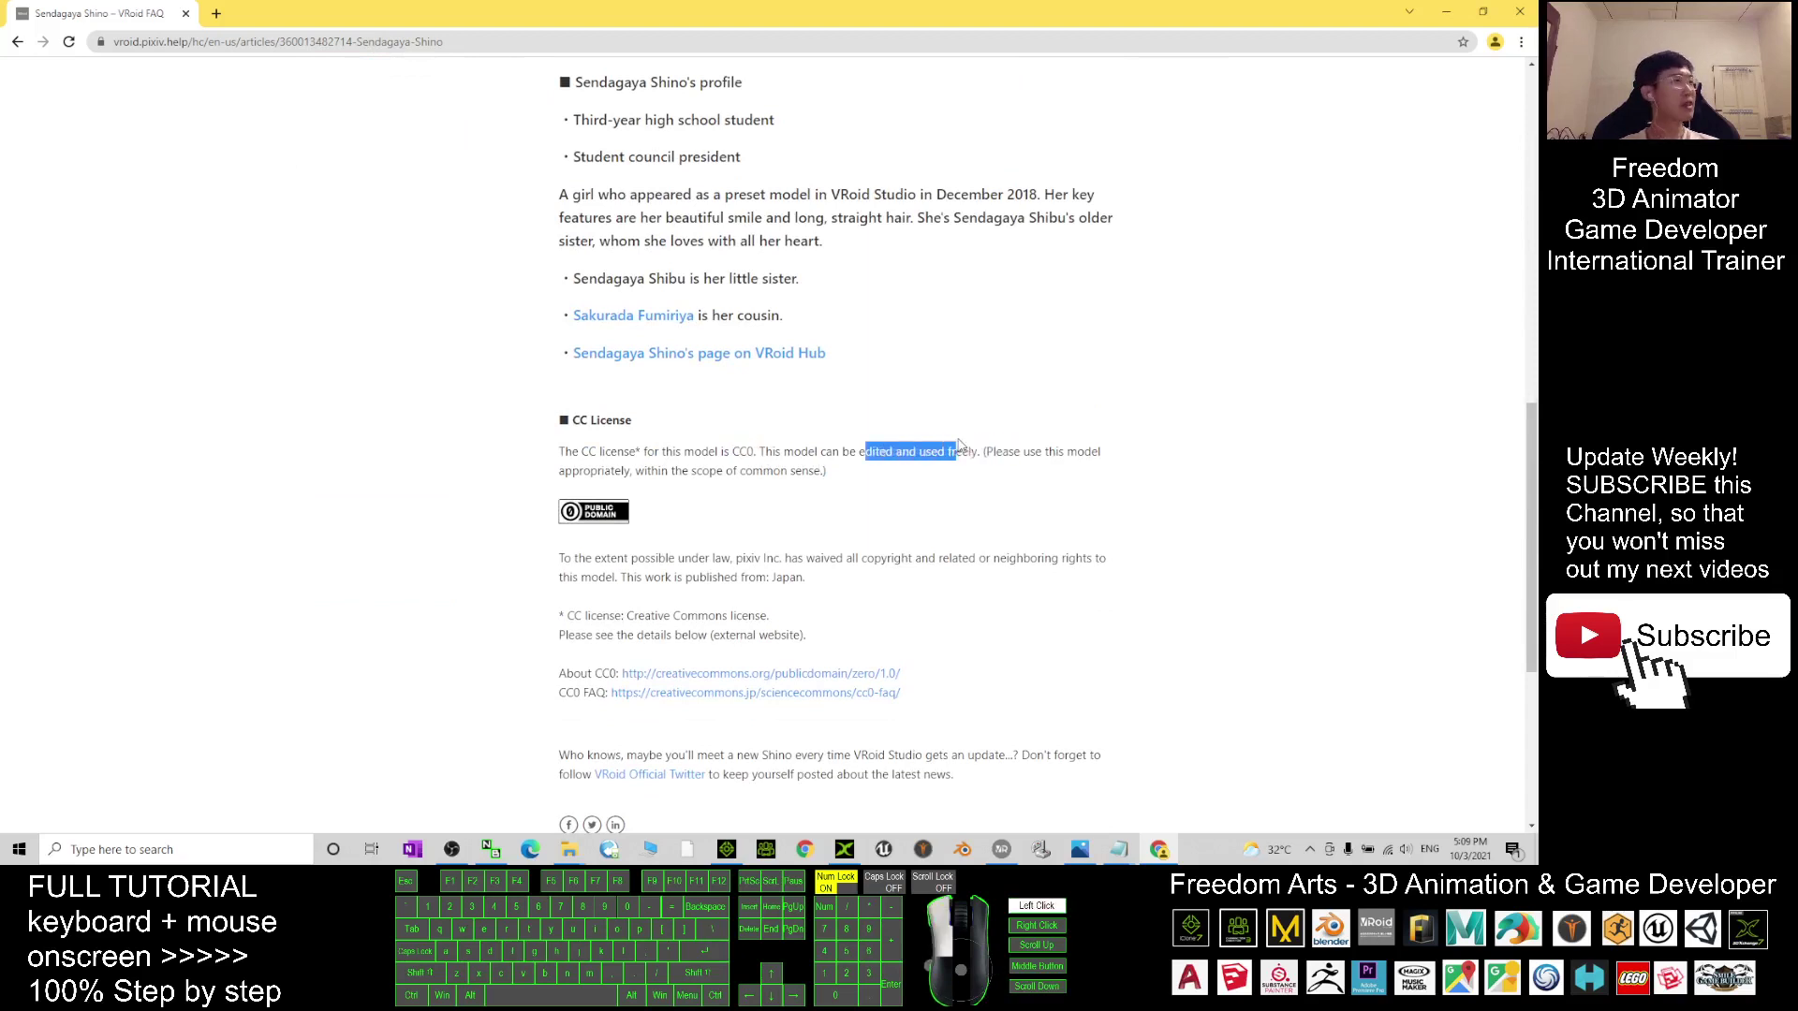
pyautogui.scroll(-2, 950, 444)
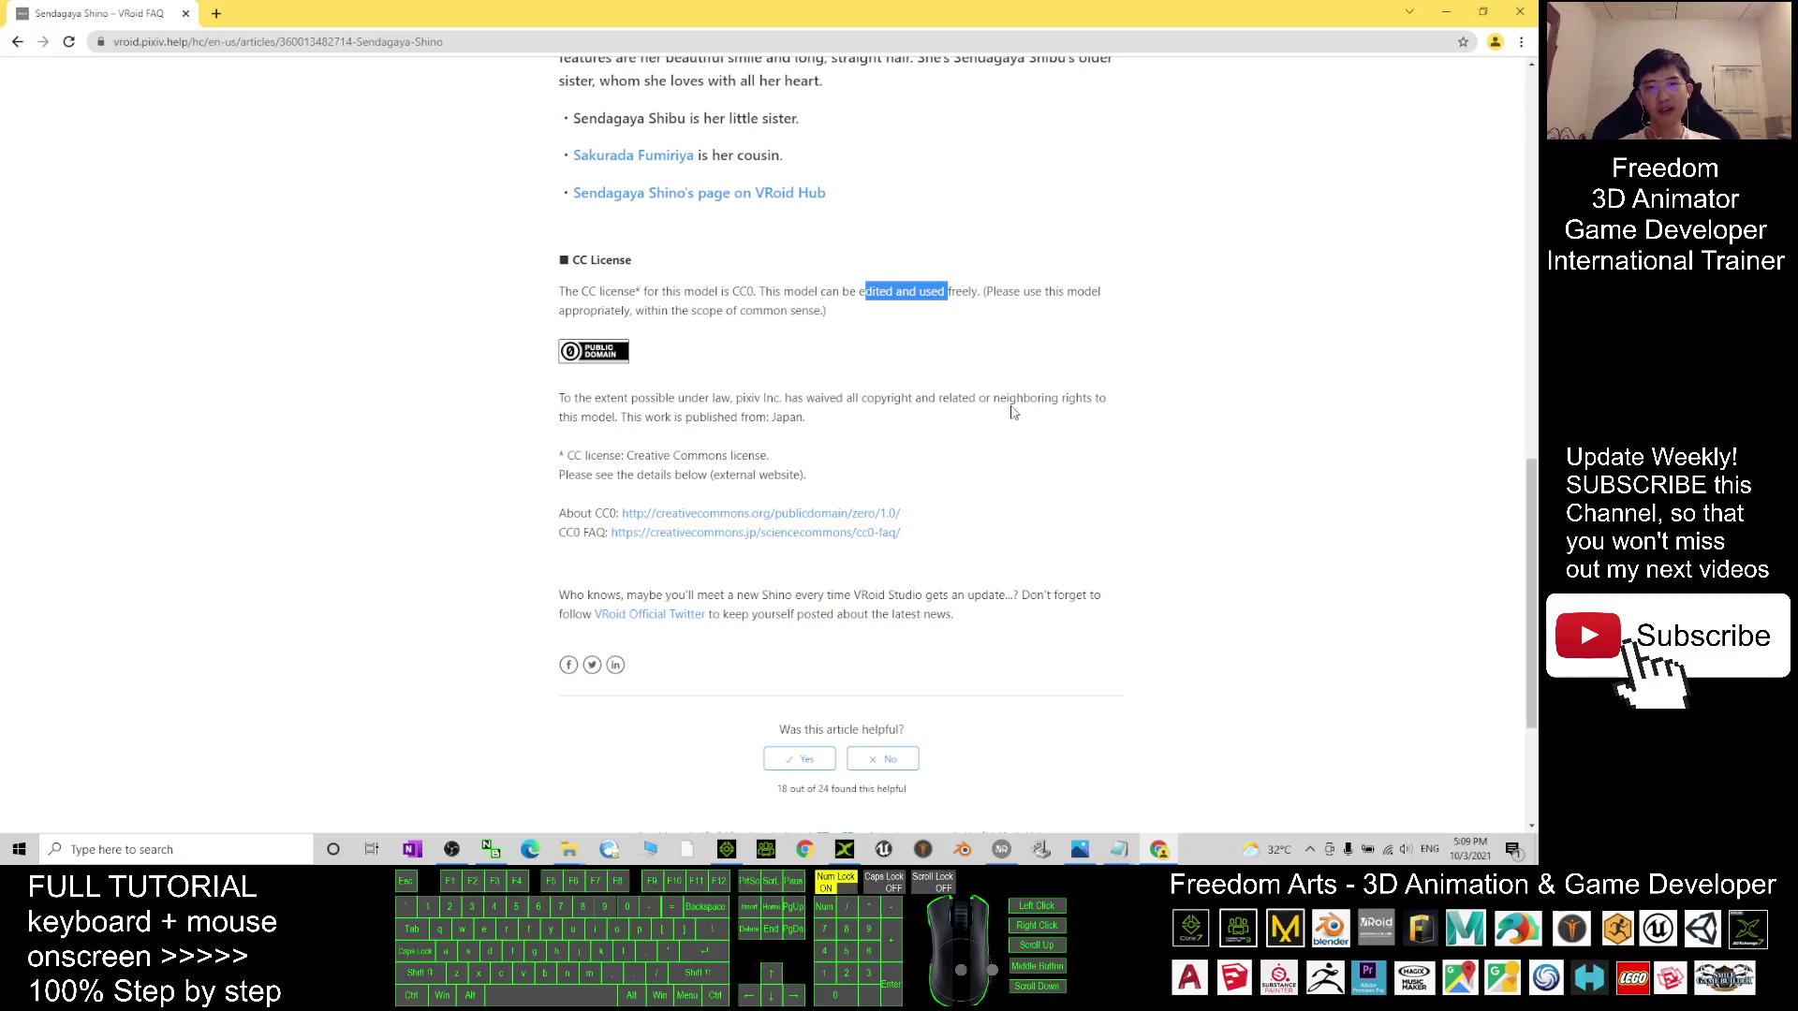
pyautogui.moveTo(867, 404); pyautogui.dragTo(775, 419)
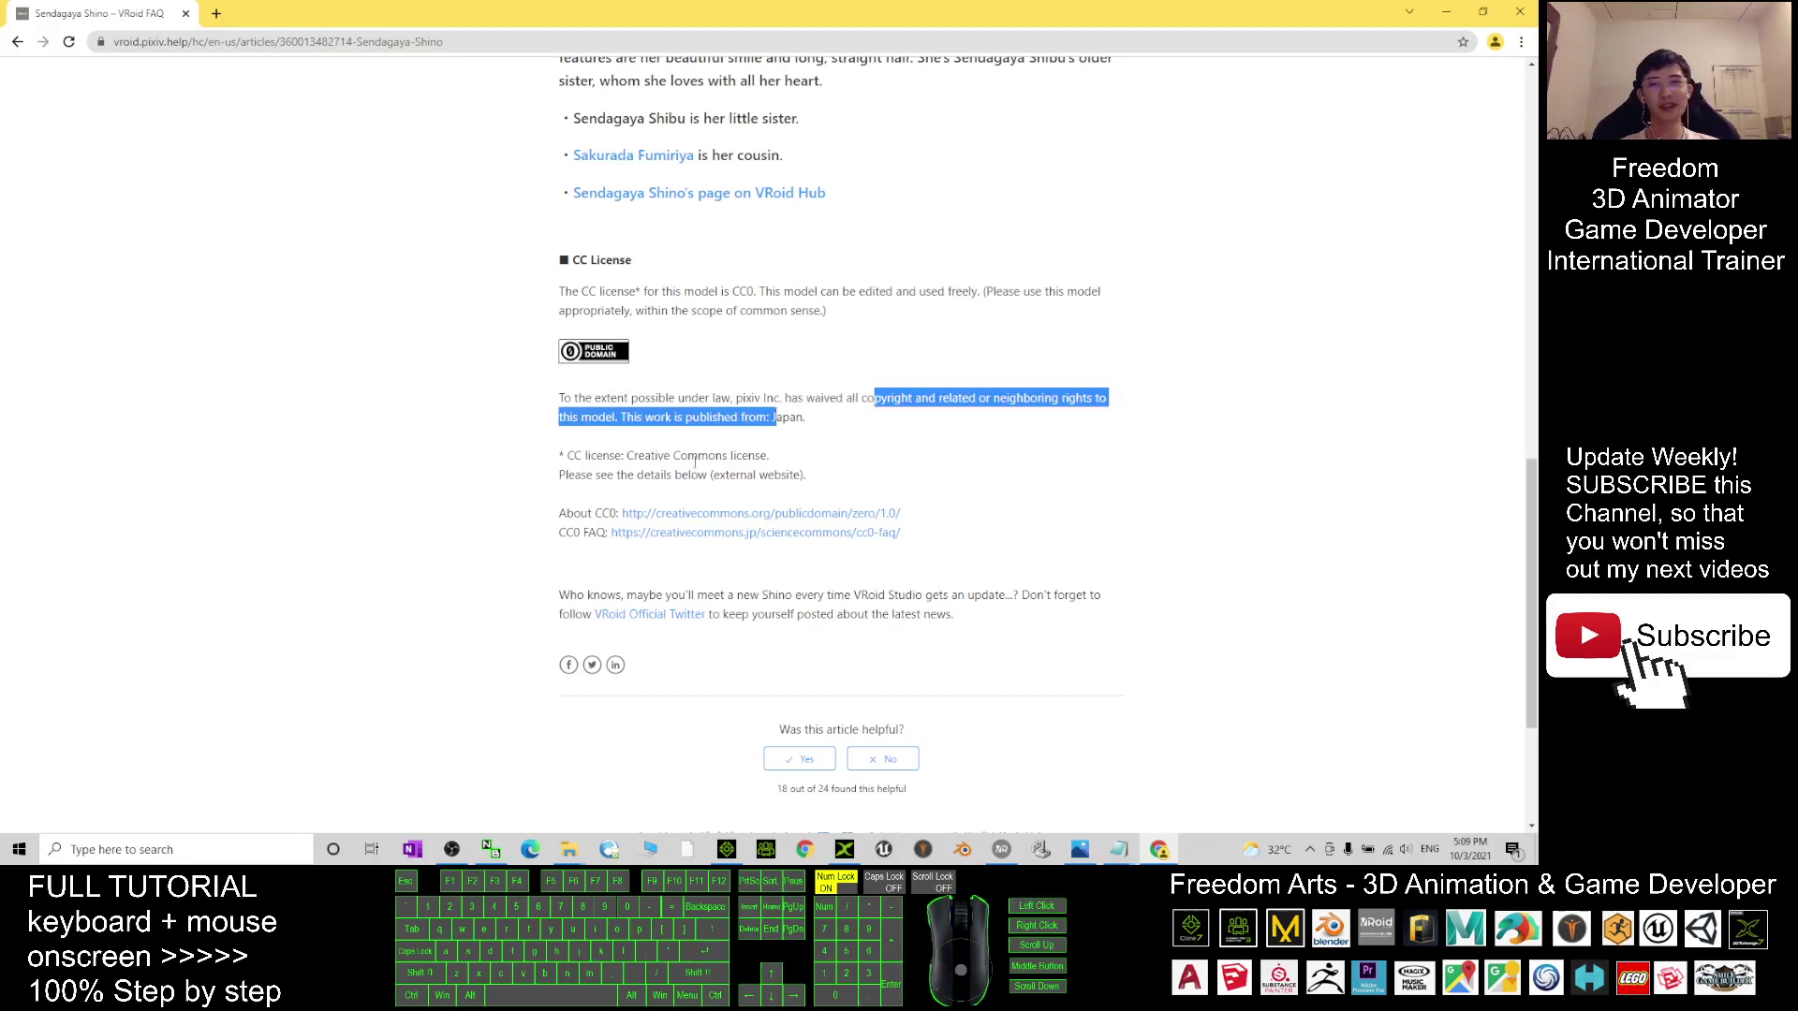
pyautogui.moveTo(560, 456); pyautogui.dragTo(770, 458)
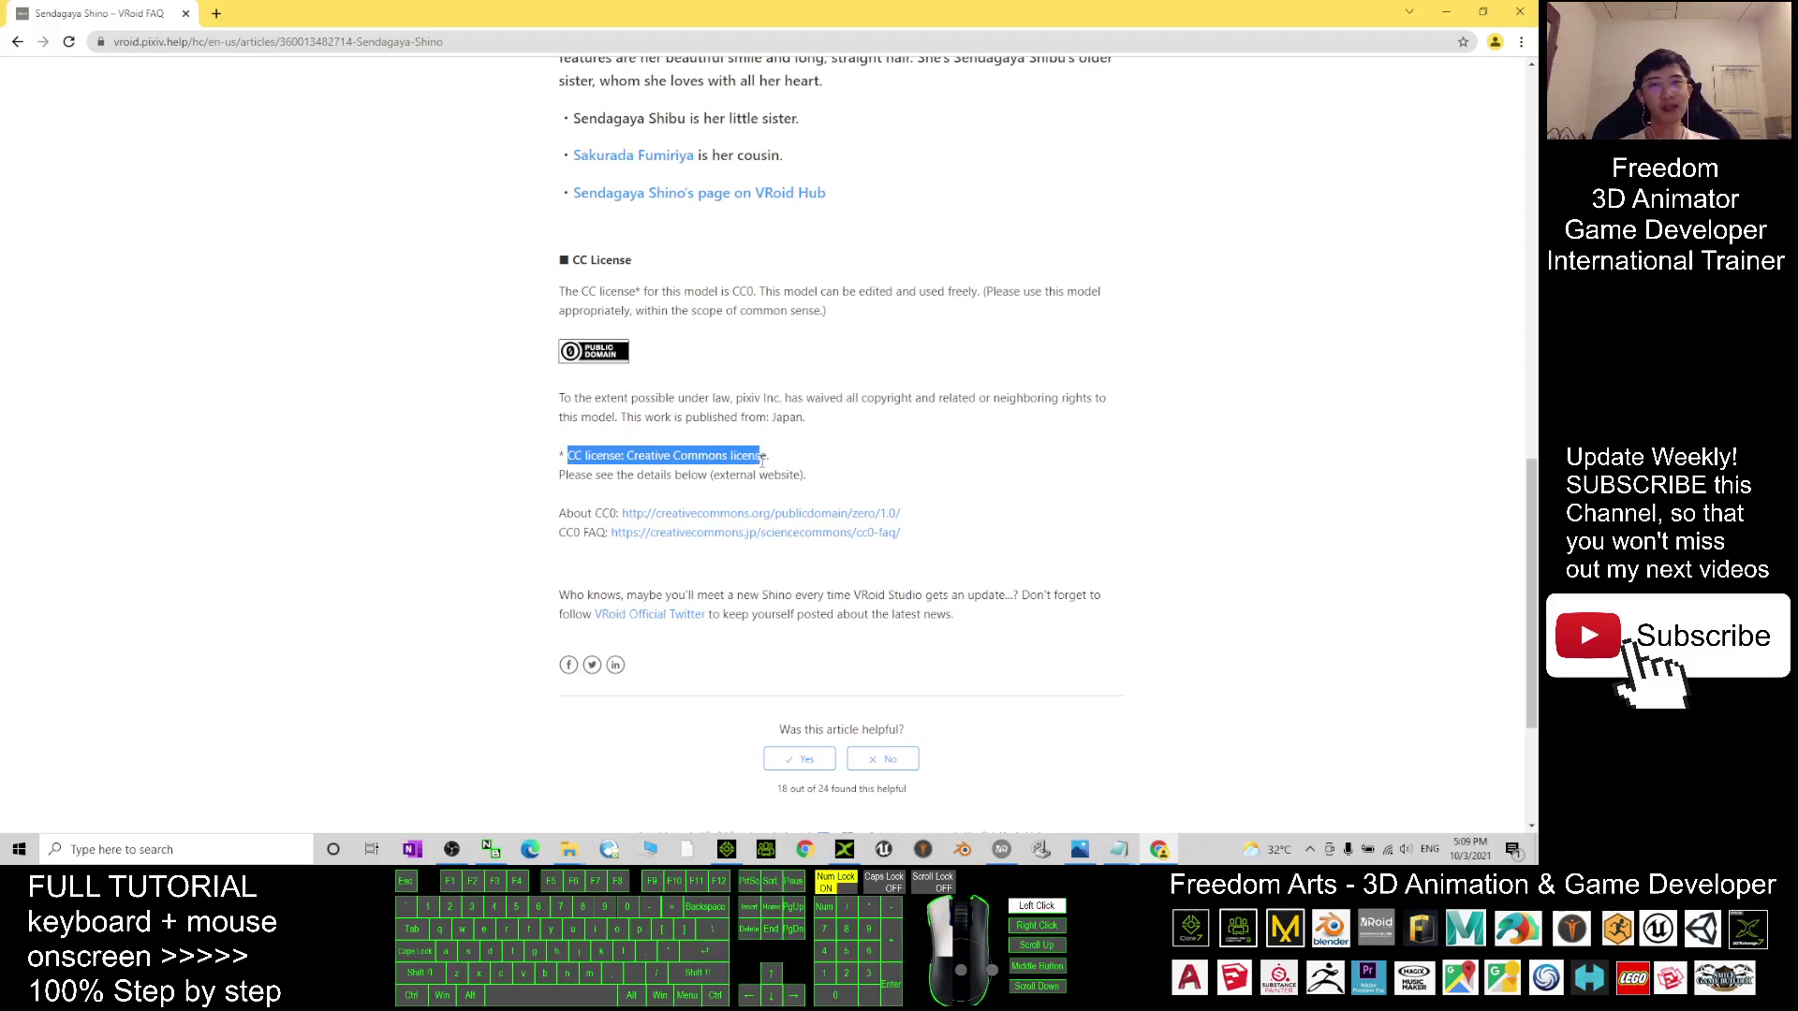
pyautogui.click(835, 474)
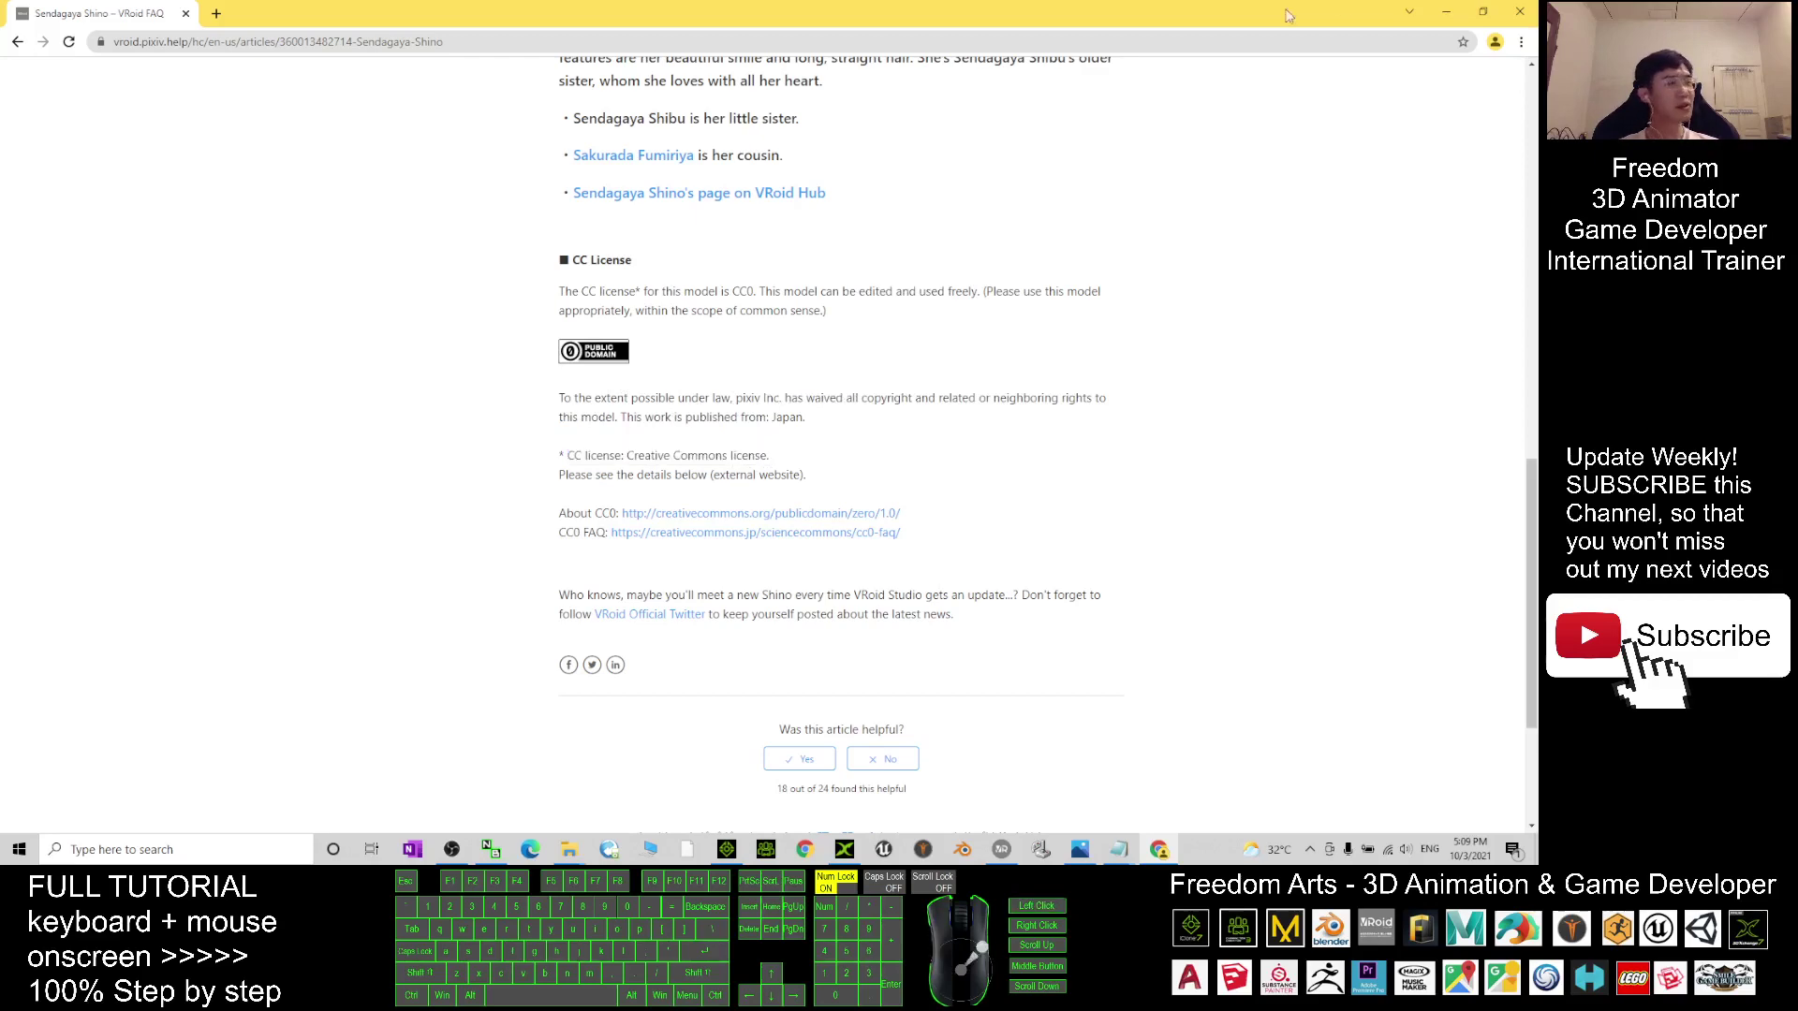
pyautogui.click(1449, 12)
# Zoom out and orbit to a low side angle on the six avatars, then raise the folder window
pyautogui.click(816, 8)
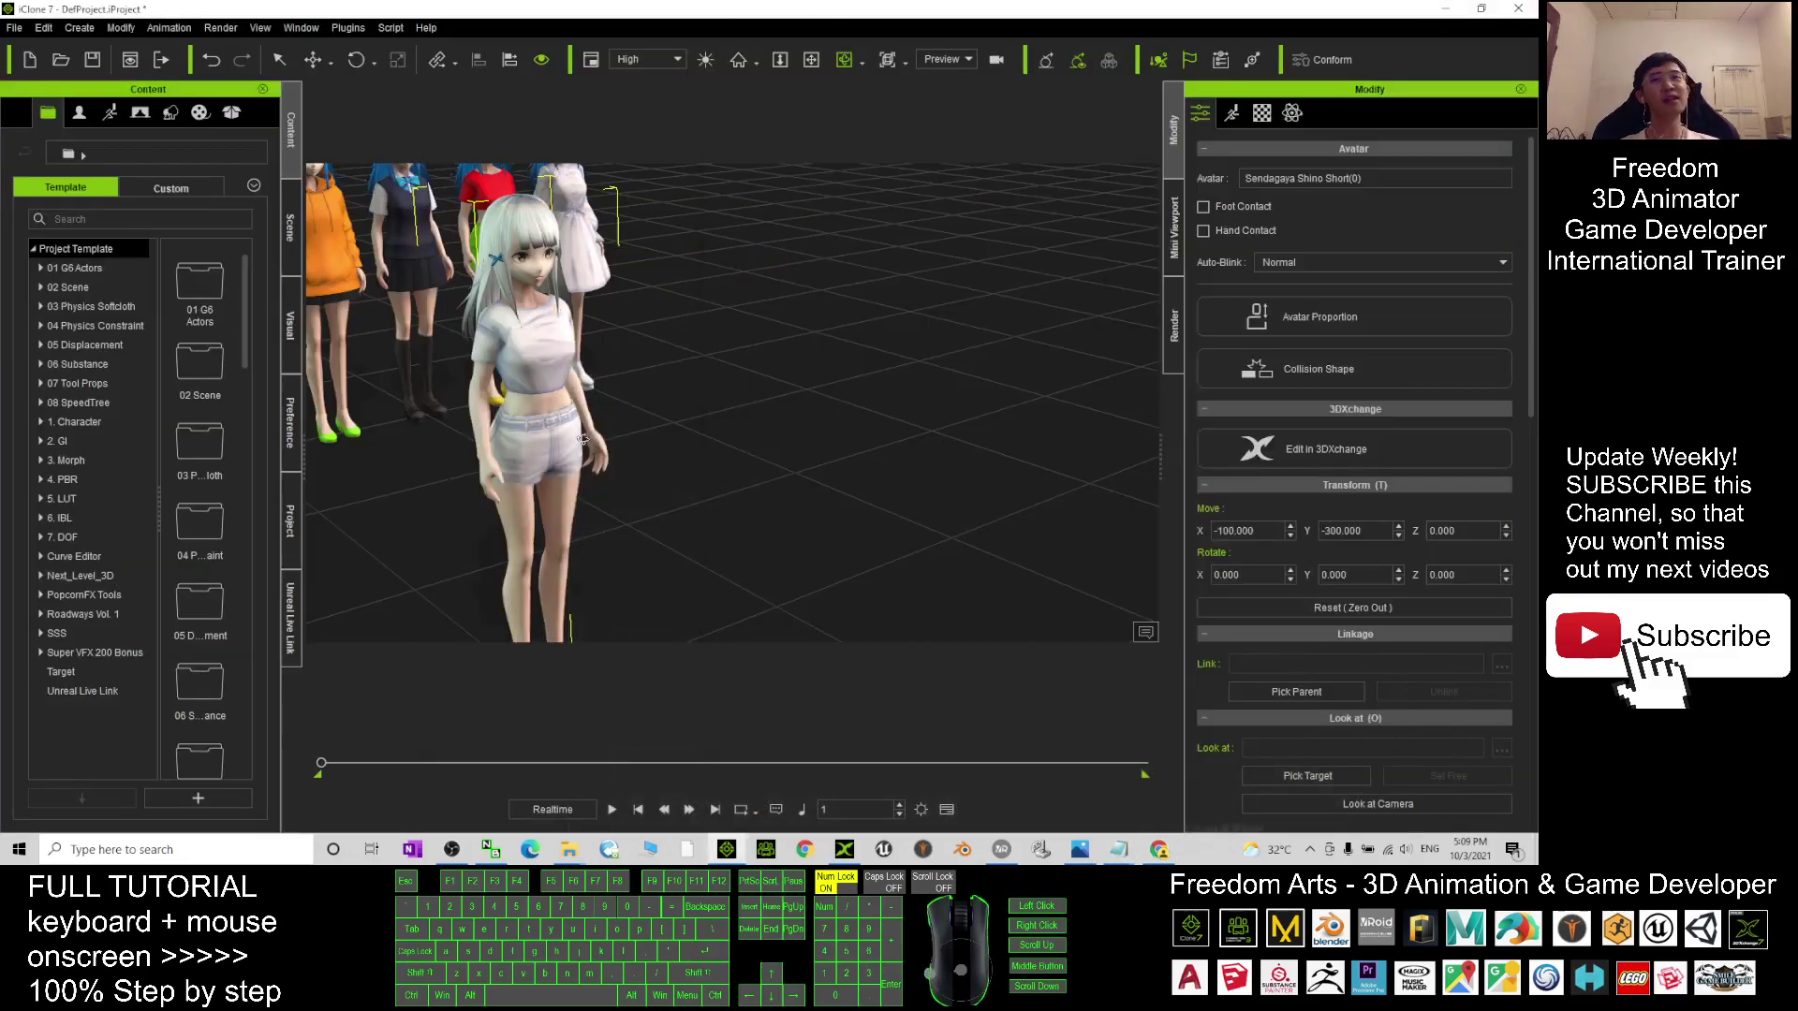
pyautogui.scroll(3, 577, 426)
pyautogui.scroll(-2, 578, 426)
pyautogui.scroll(-2, 609, 424)
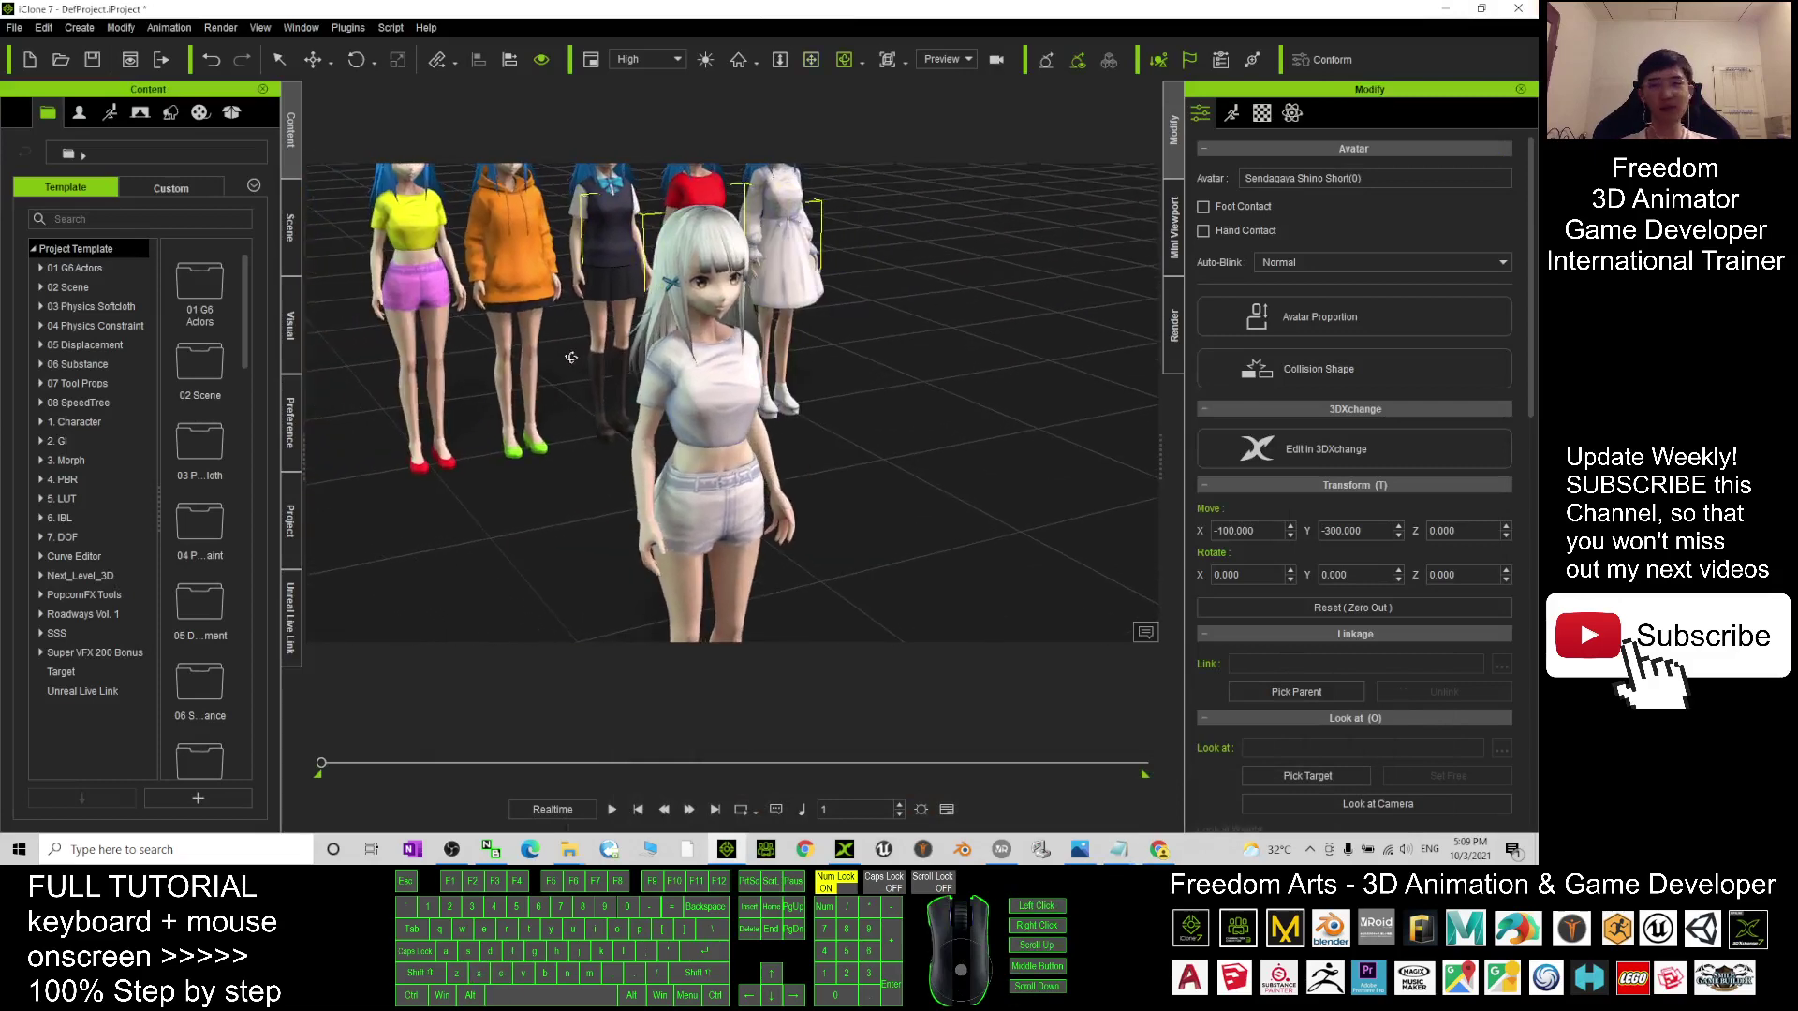
pyautogui.scroll(-2, 646, 422)
pyautogui.scroll(-2, 695, 420)
pyautogui.scroll(2, 696, 420)
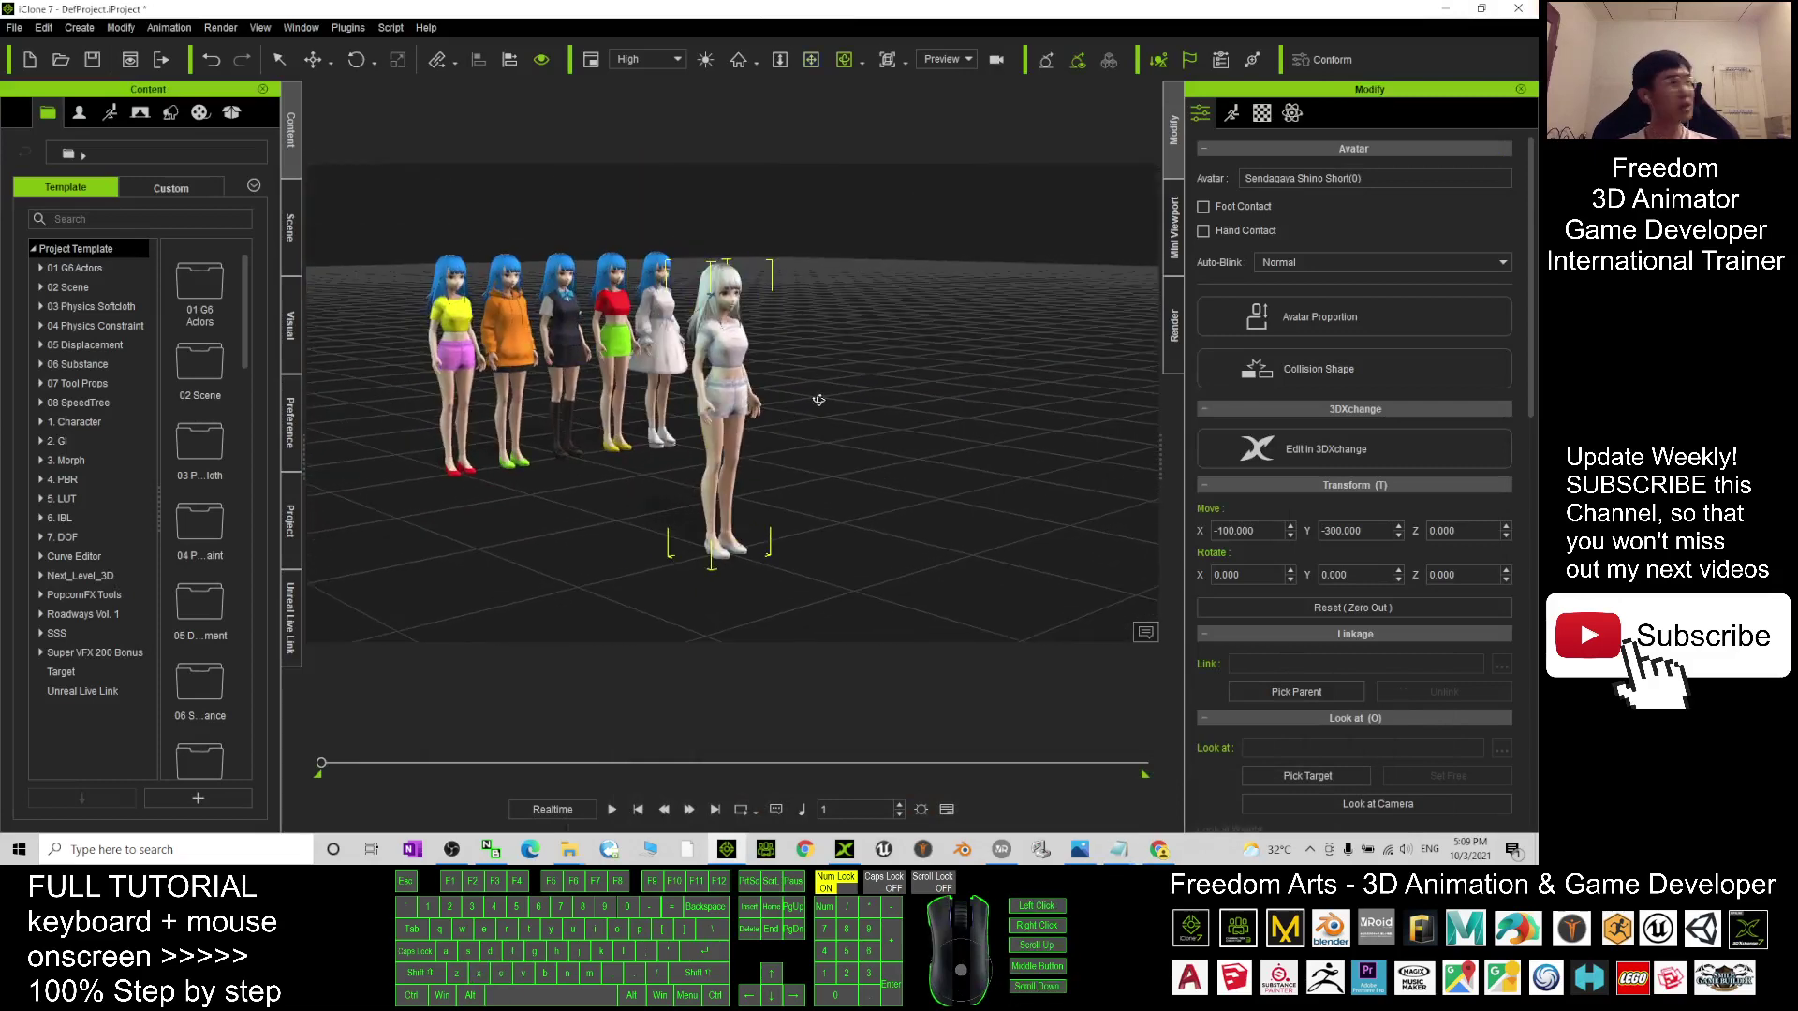
pyautogui.moveTo(695, 421); pyautogui.dragTo(801, 566, button='right')
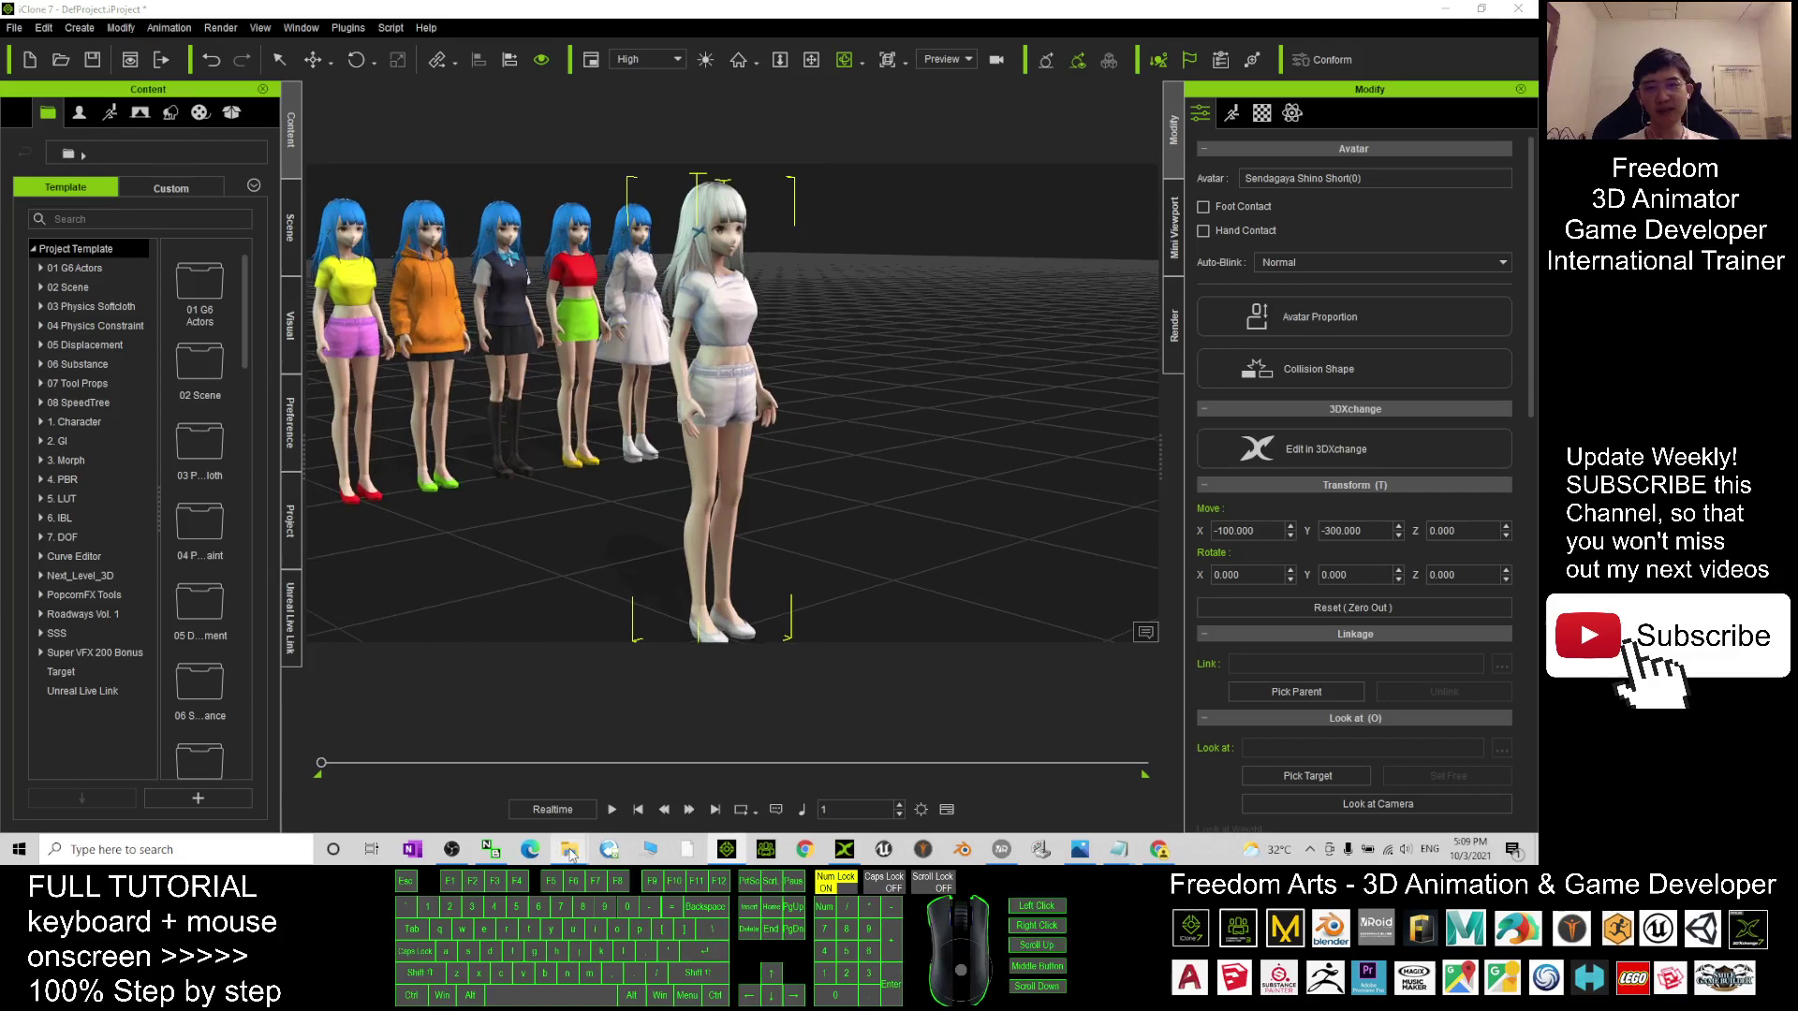
pyautogui.click(719, 772)
pyautogui.moveTo(569, 848)
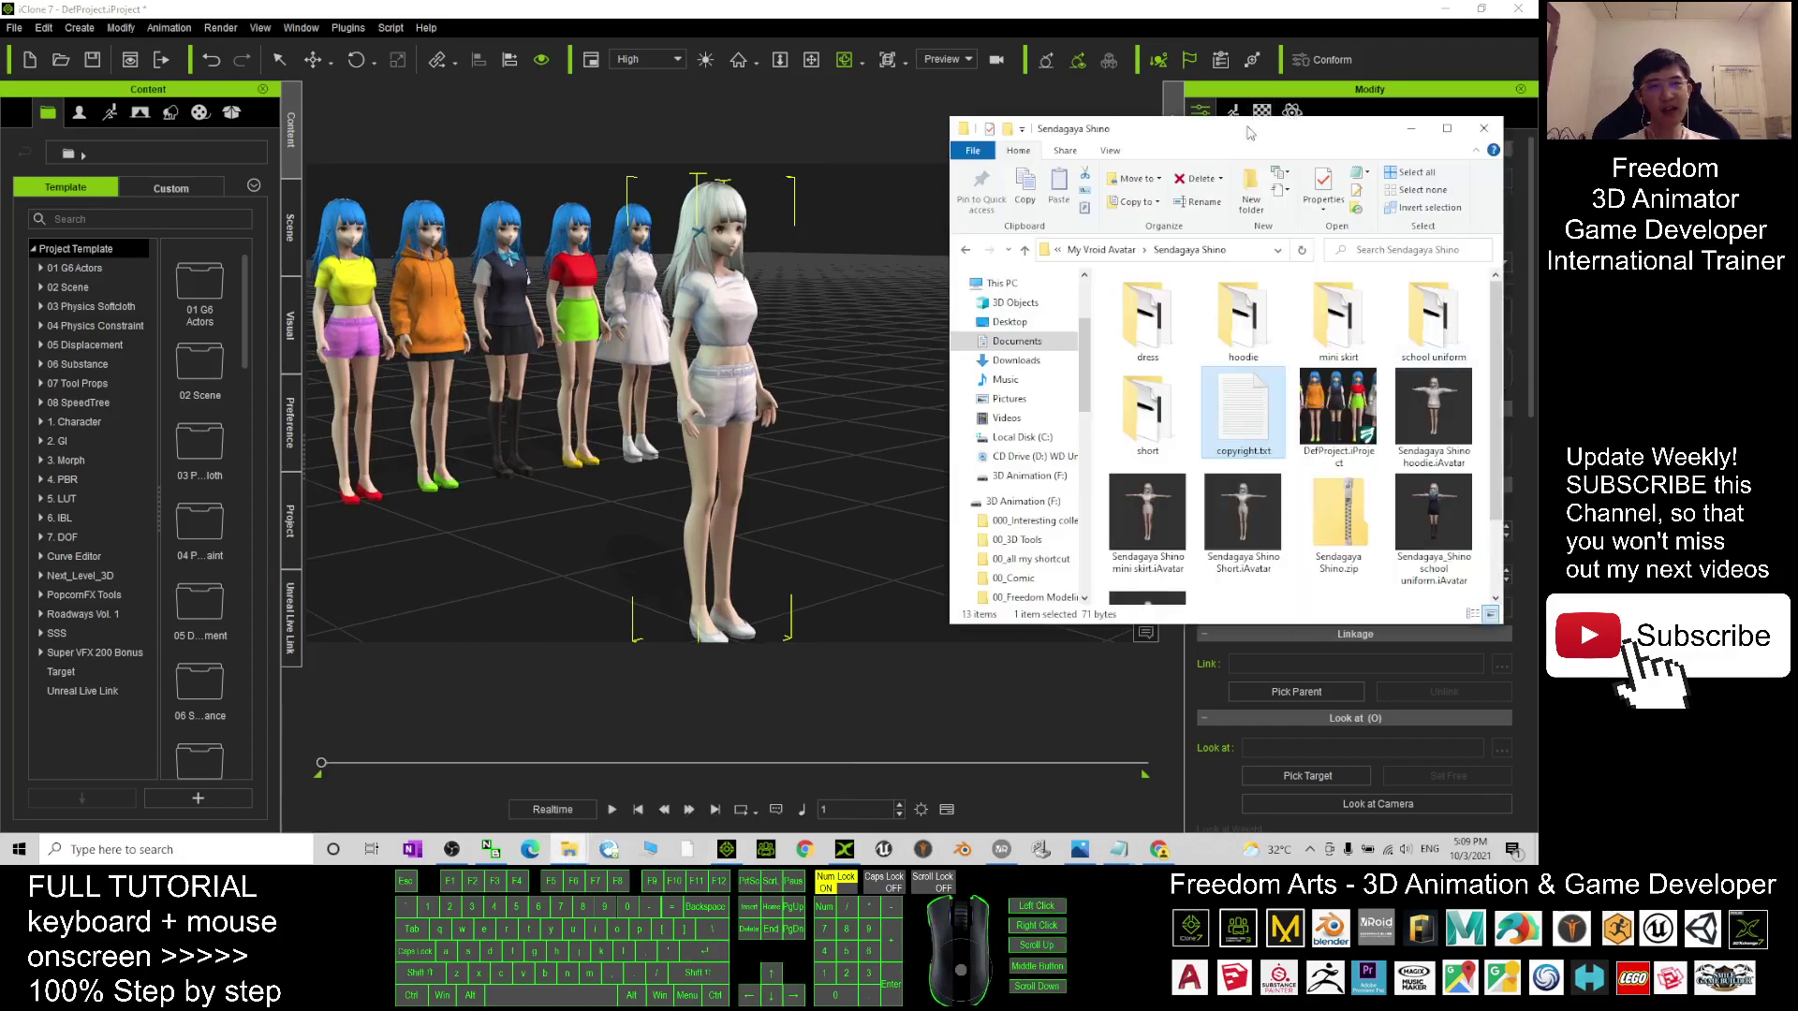
# Enlarge the folder window and select the hoodie, mini skirt, Short and school uniform avatar files
pyautogui.click(944, 116)
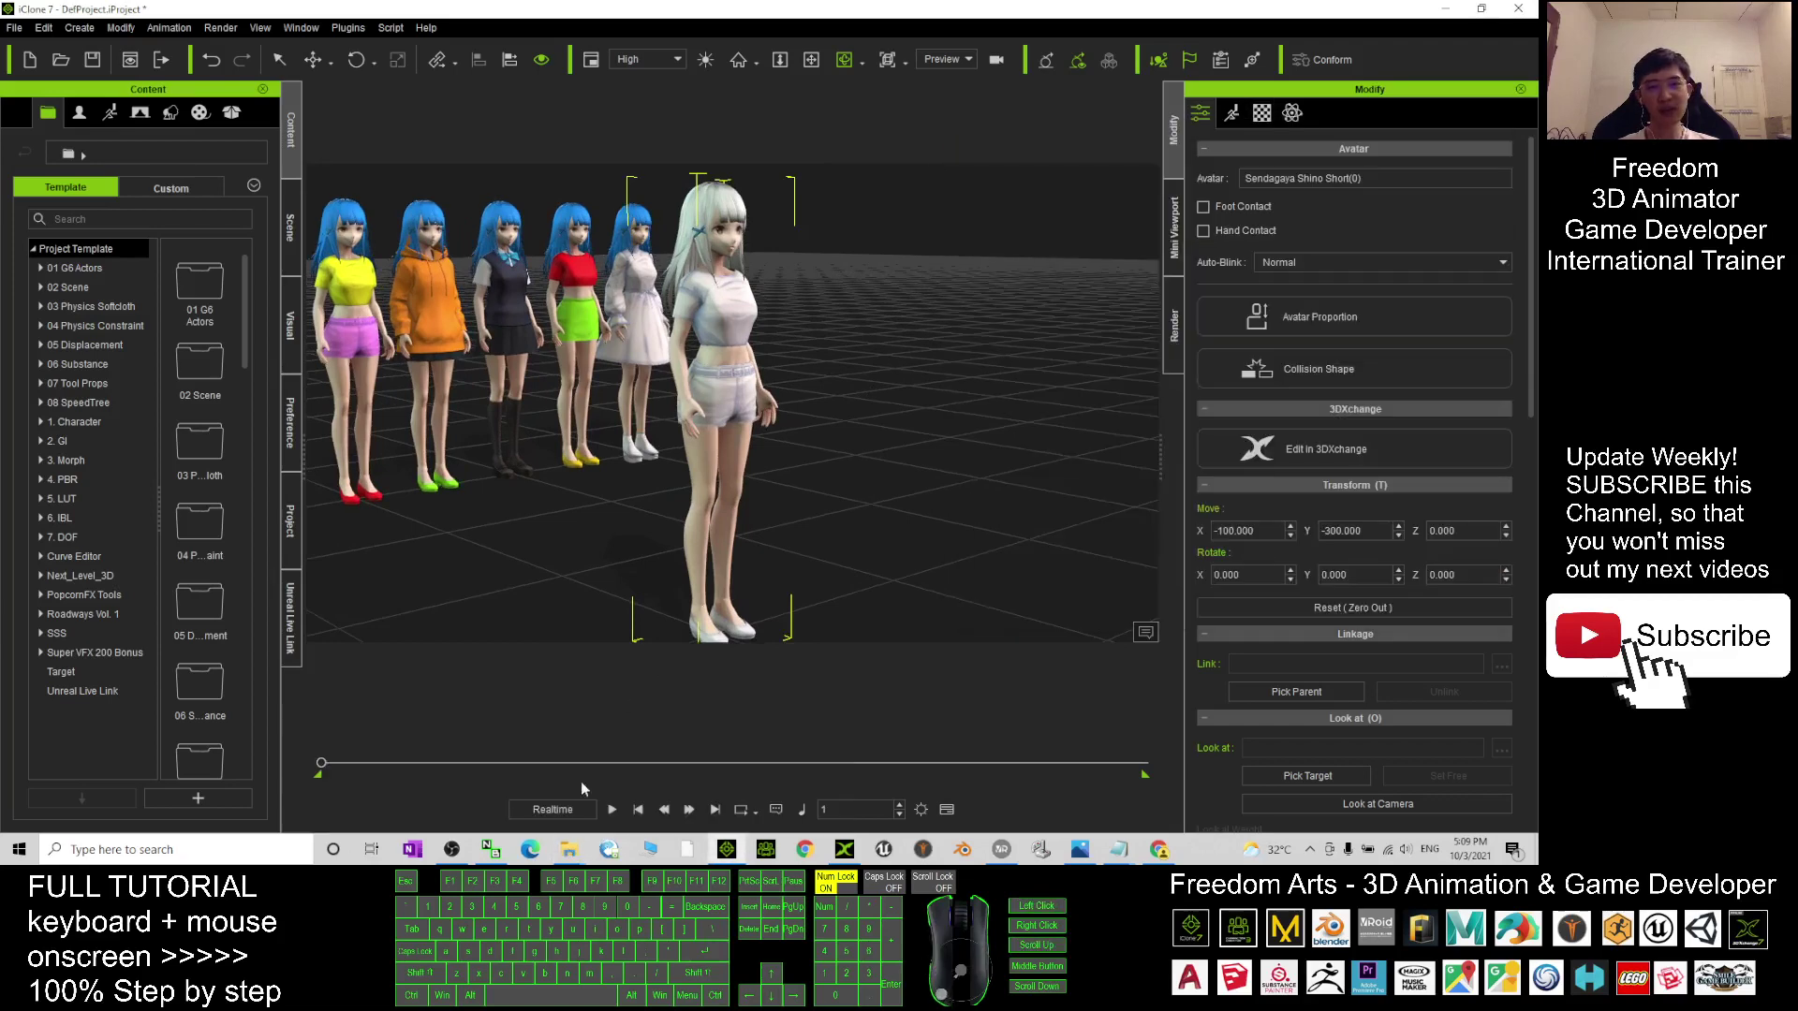
pyautogui.click(568, 849)
pyautogui.click(653, 811)
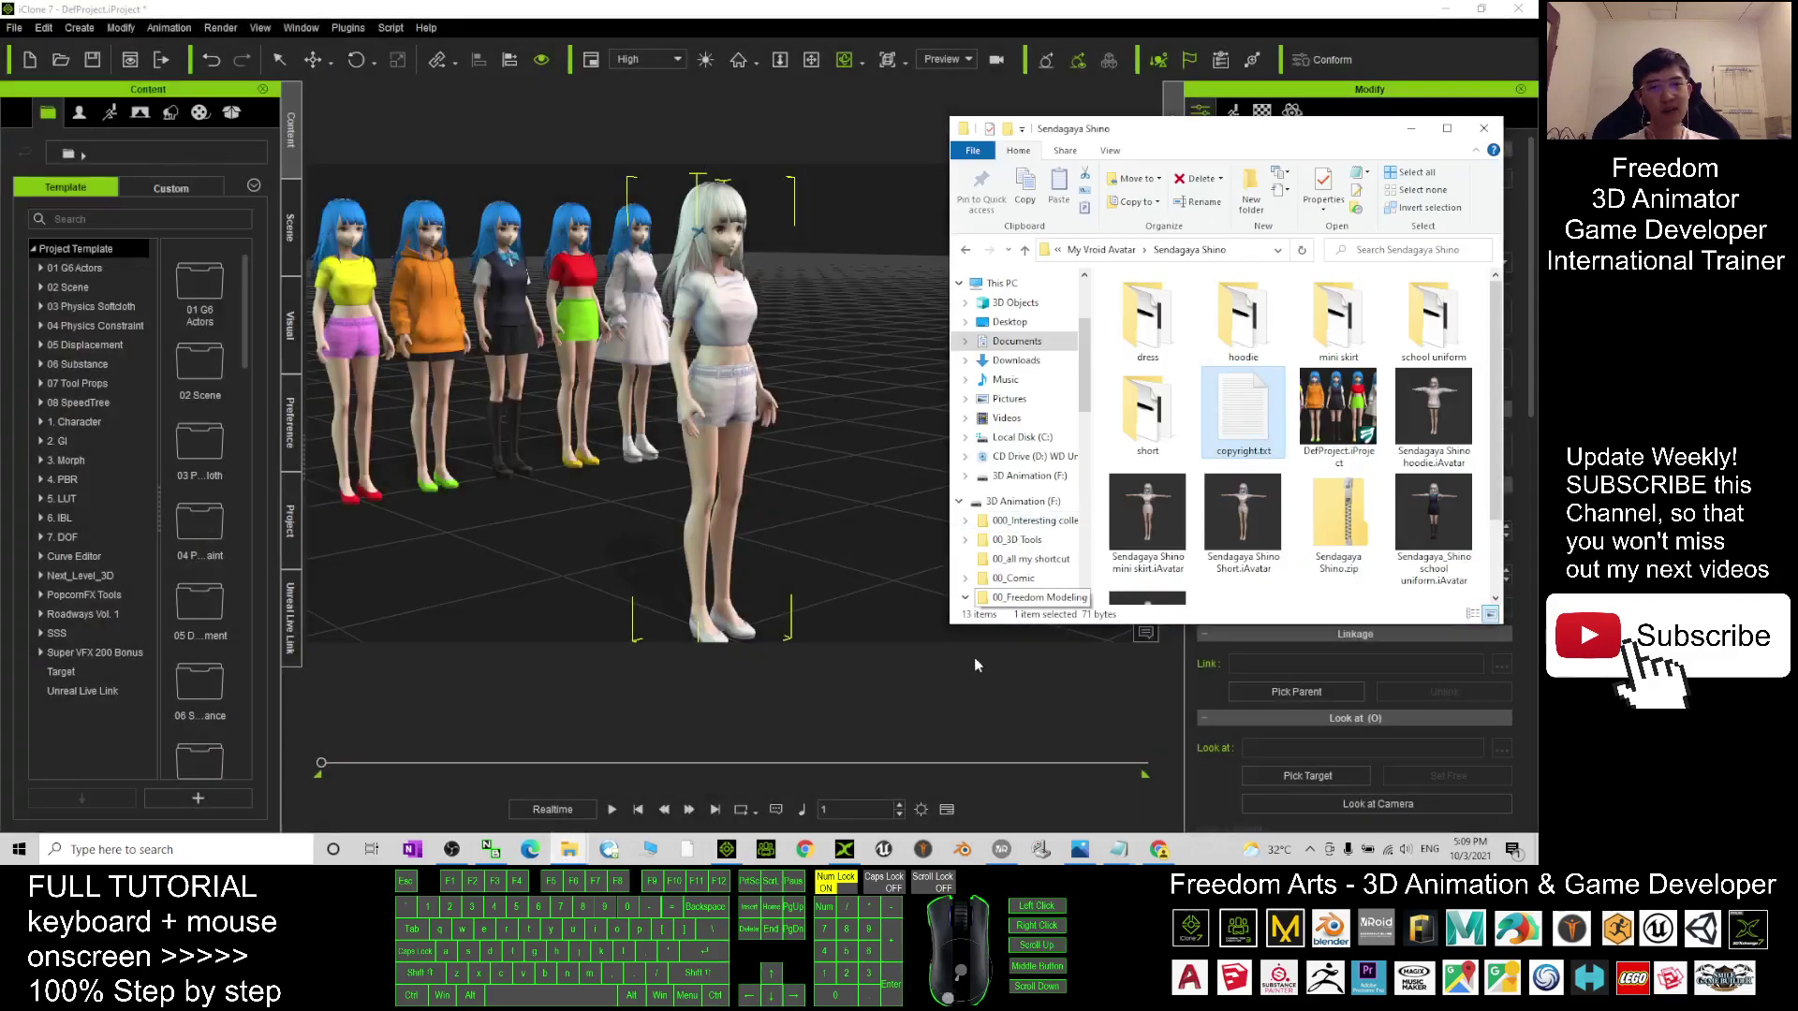
pyautogui.moveTo(948, 625); pyautogui.dragTo(755, 758)
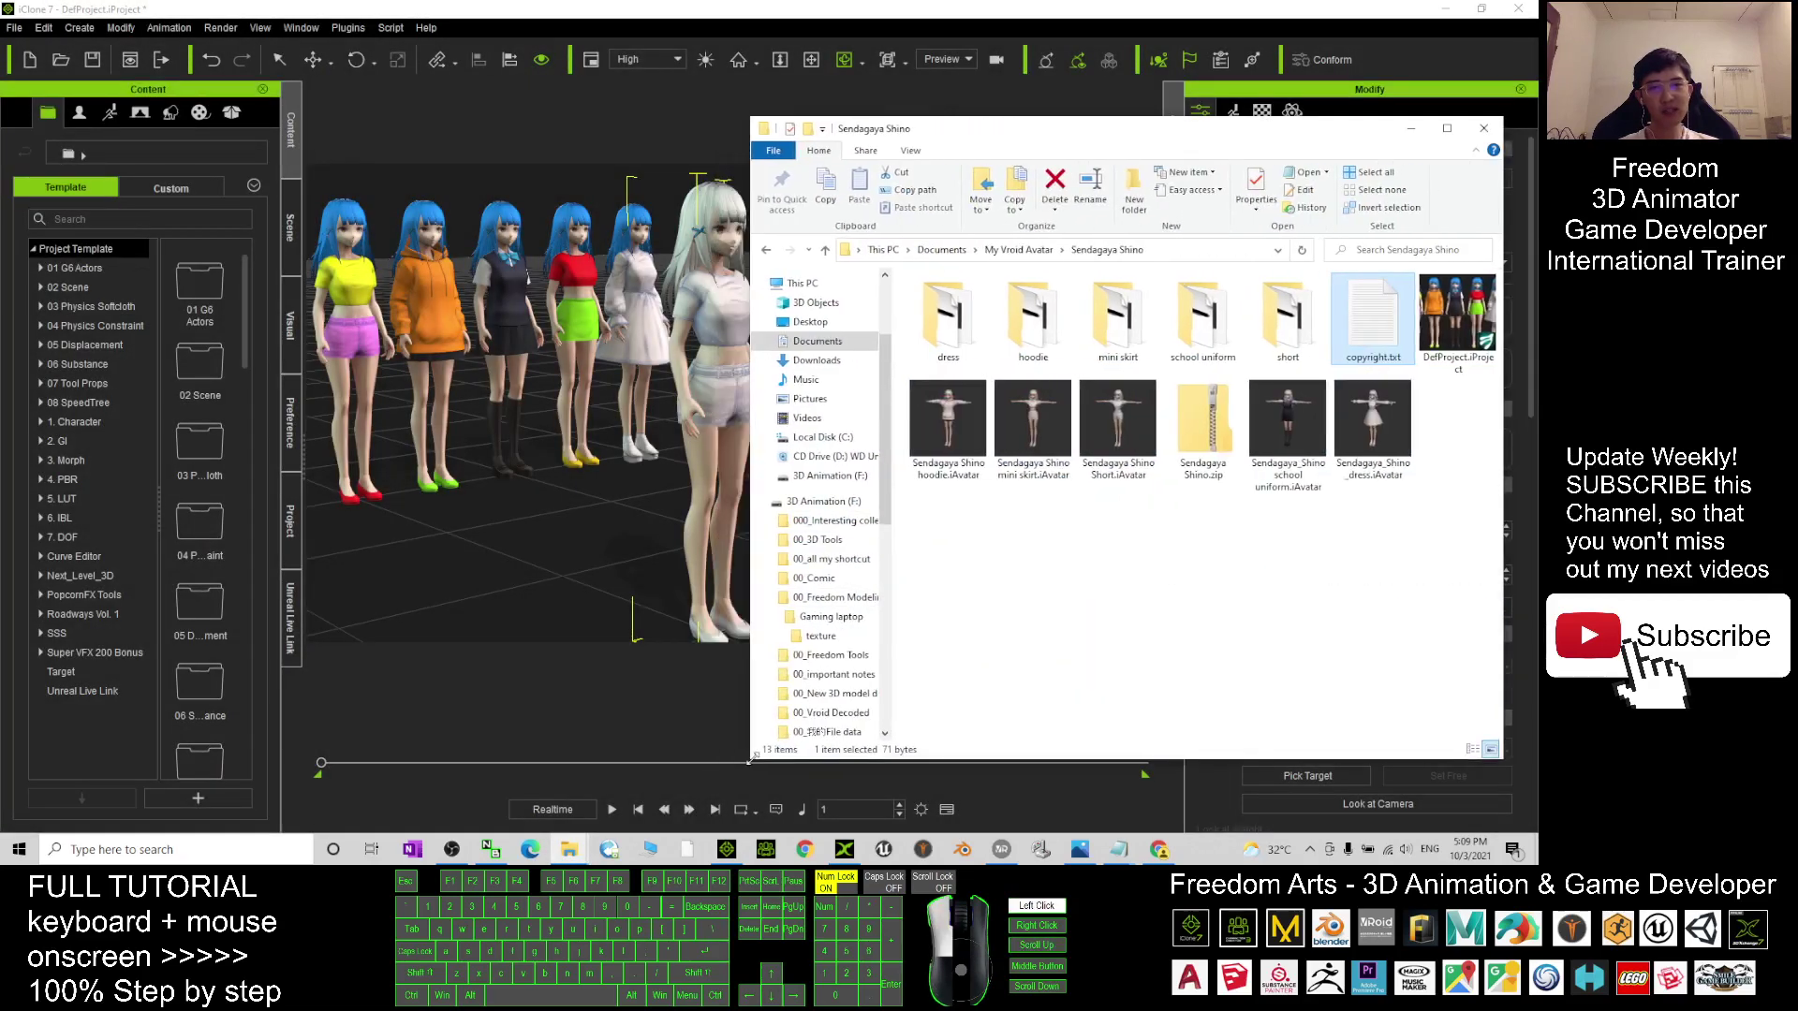
pyautogui.click(1070, 421)
pyautogui.keyDown('ctrl'); pyautogui.click(1132, 405); pyautogui.keyUp('ctrl')
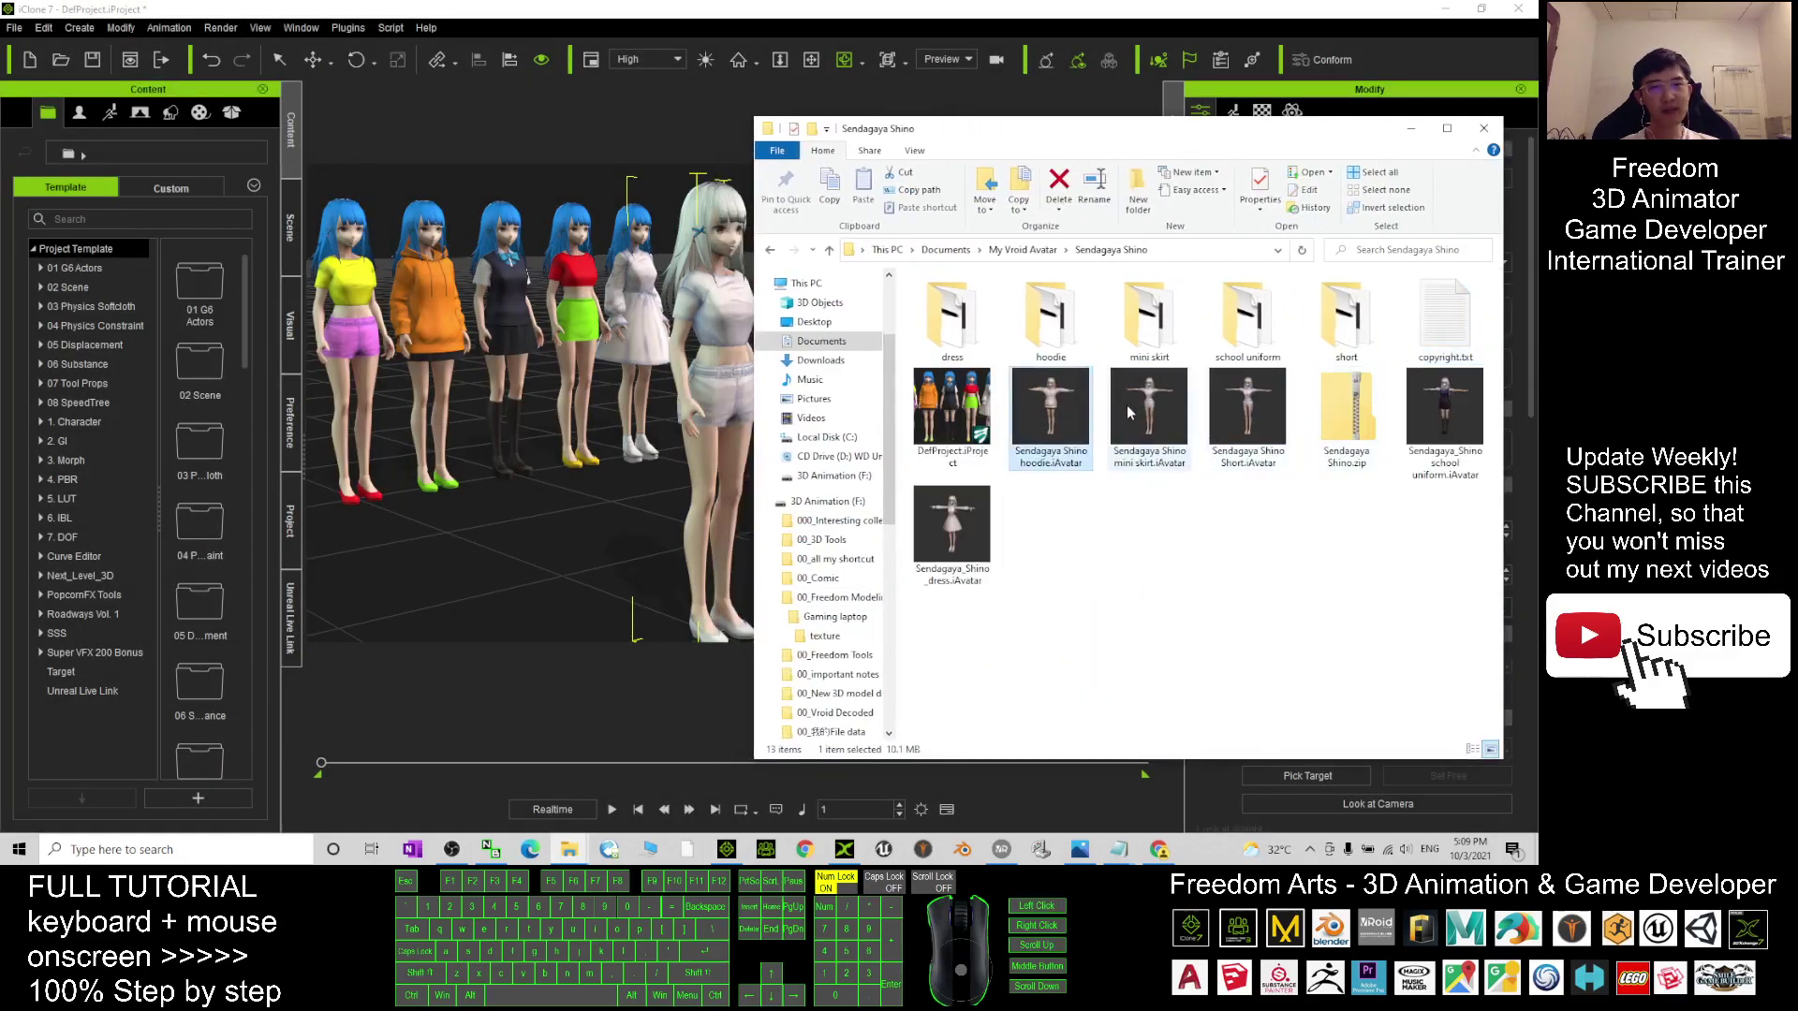
pyautogui.keyDown('ctrl'); pyautogui.click(1247, 412); pyautogui.keyUp('ctrl')
pyautogui.keyDown('ctrl'); pyautogui.click(1445, 412); pyautogui.keyUp('ctrl')
# Select the Short avatar in iClone and bring the camera close, facing the row
pyautogui.keyDown('ctrl'); pyautogui.click(951, 524); pyautogui.keyUp('ctrl')
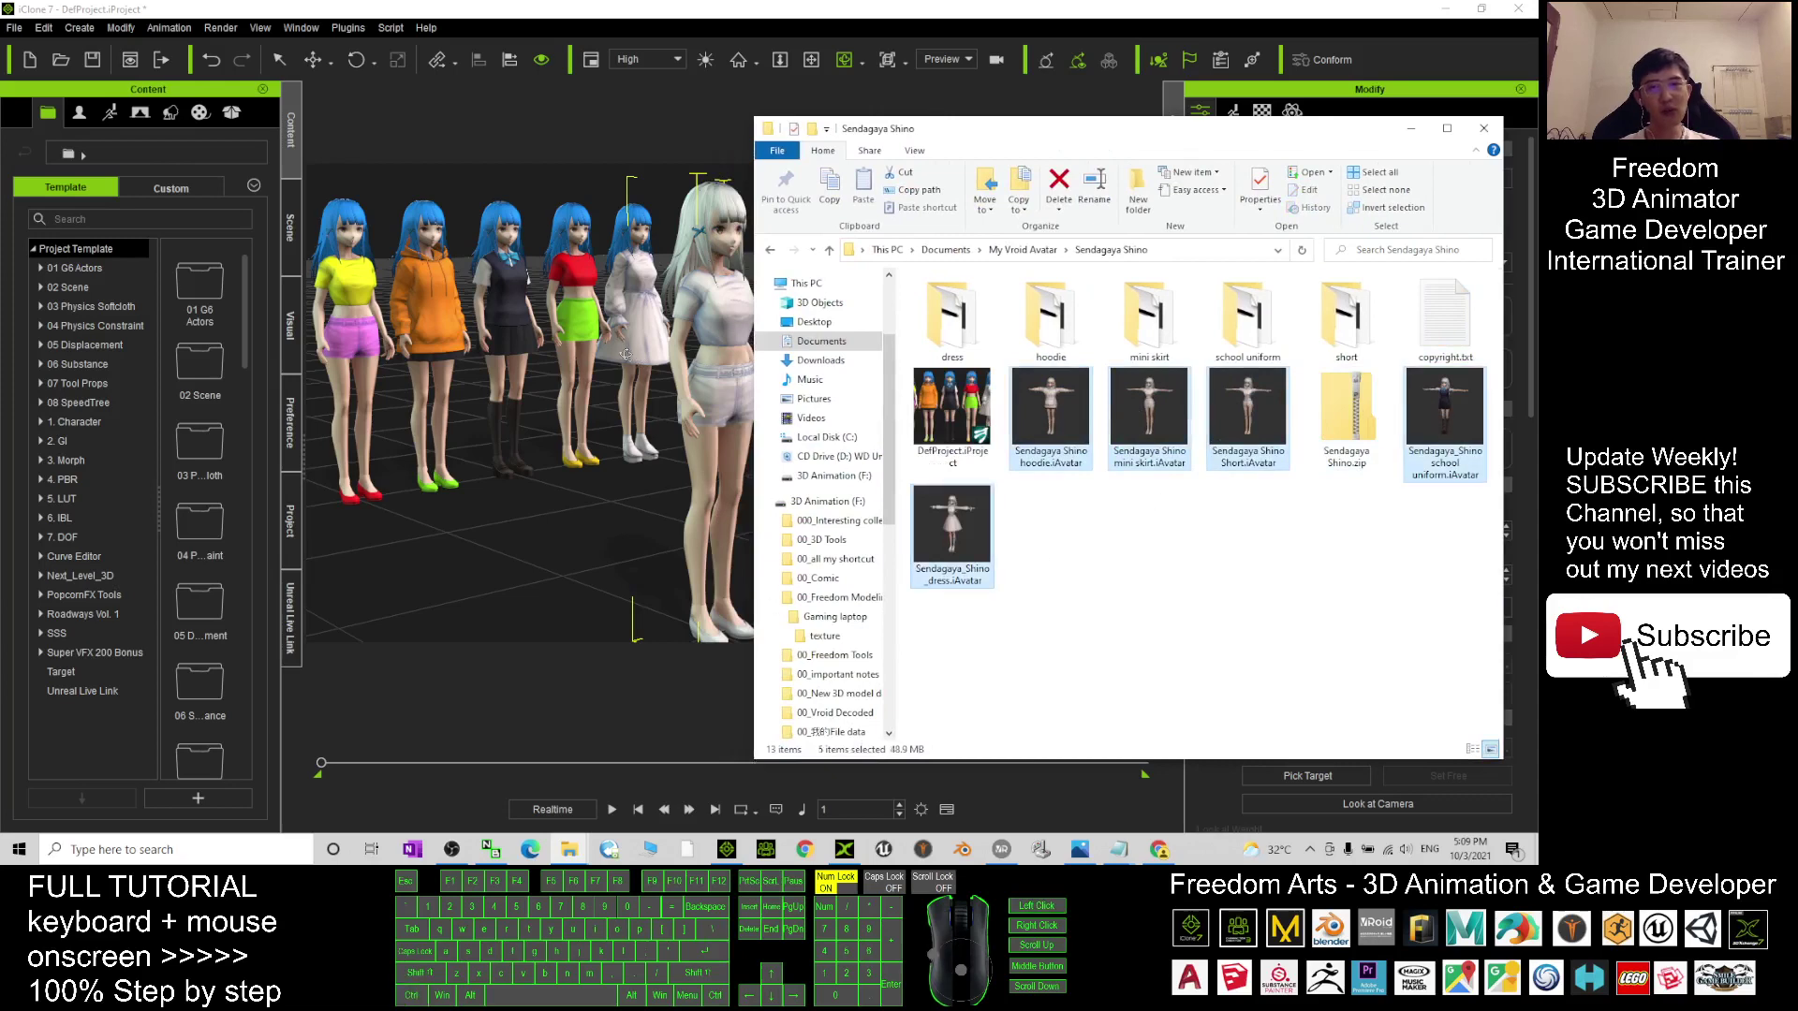
pyautogui.moveTo(951, 524); pyautogui.dragTo(655, 309)
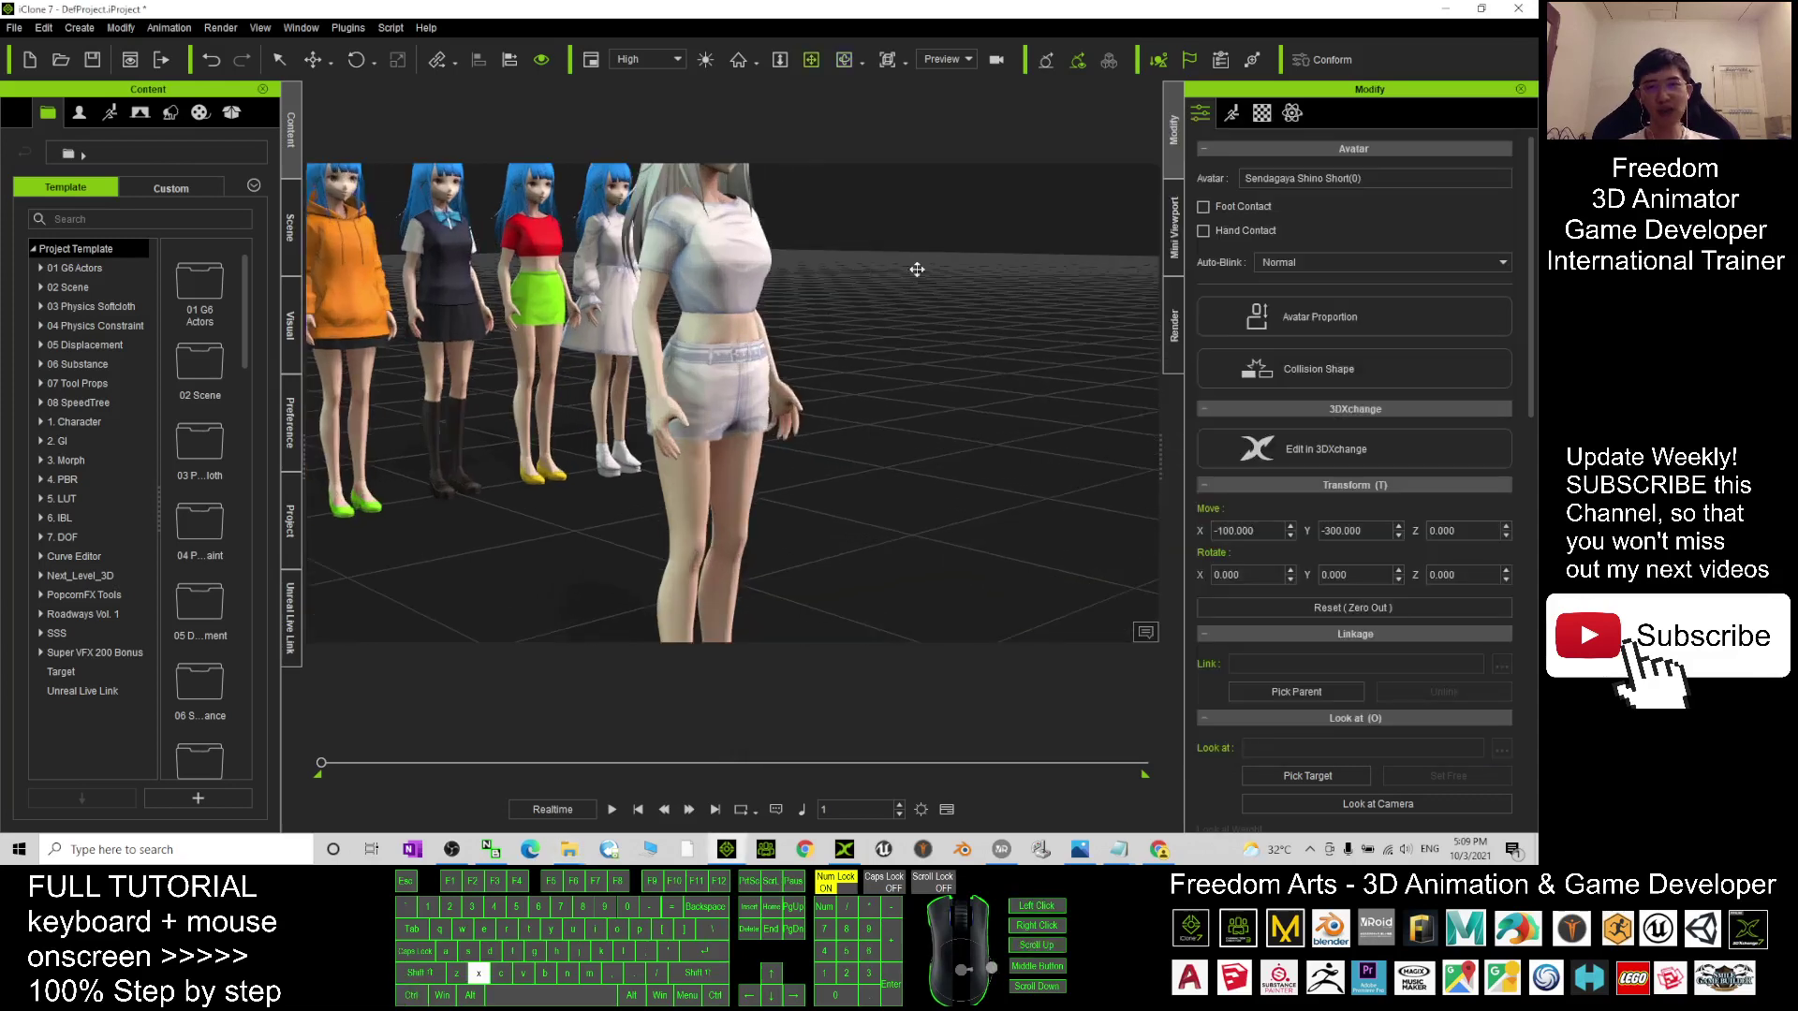
pyautogui.moveTo(871, 269)
pyautogui.keyDown('alt'); pyautogui.mouseDown()
pyautogui.moveTo(923, 311)
pyautogui.moveTo(932, 369)
pyautogui.mouseUp(); pyautogui.keyUp('alt')
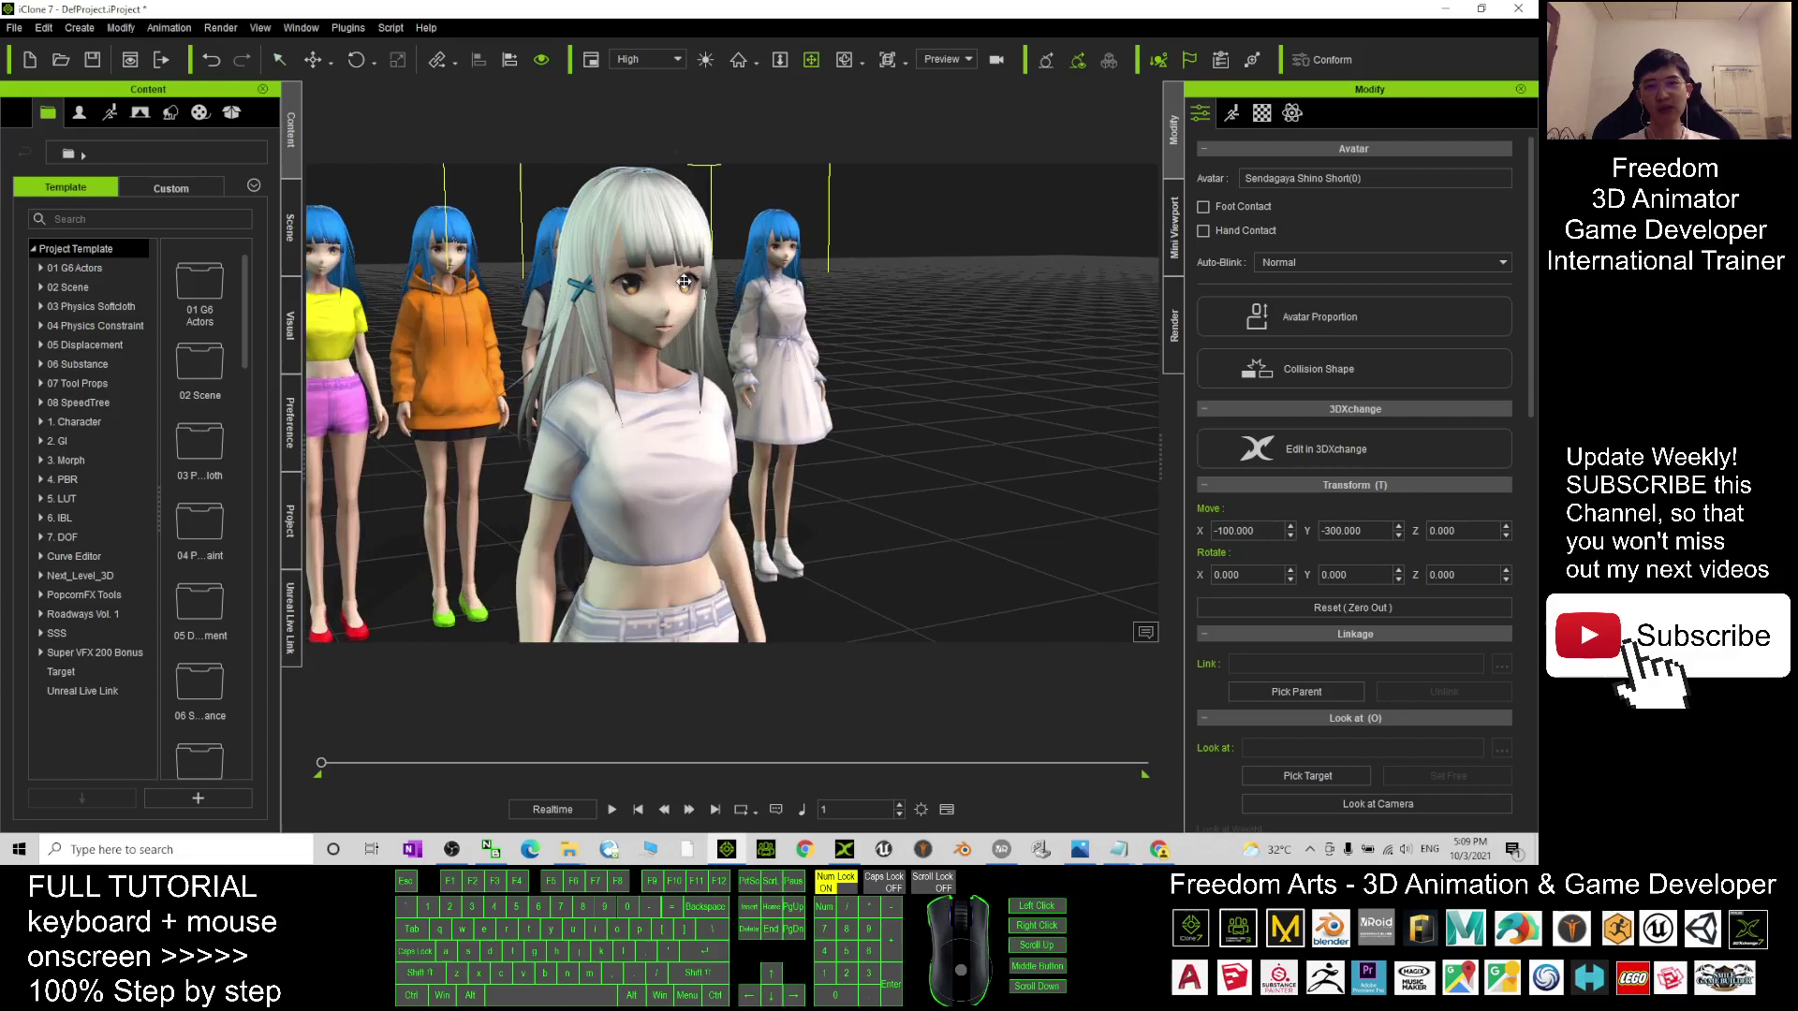
# Open the avatar's Material settings and select the HAIR material
pyautogui.click(1262, 113)
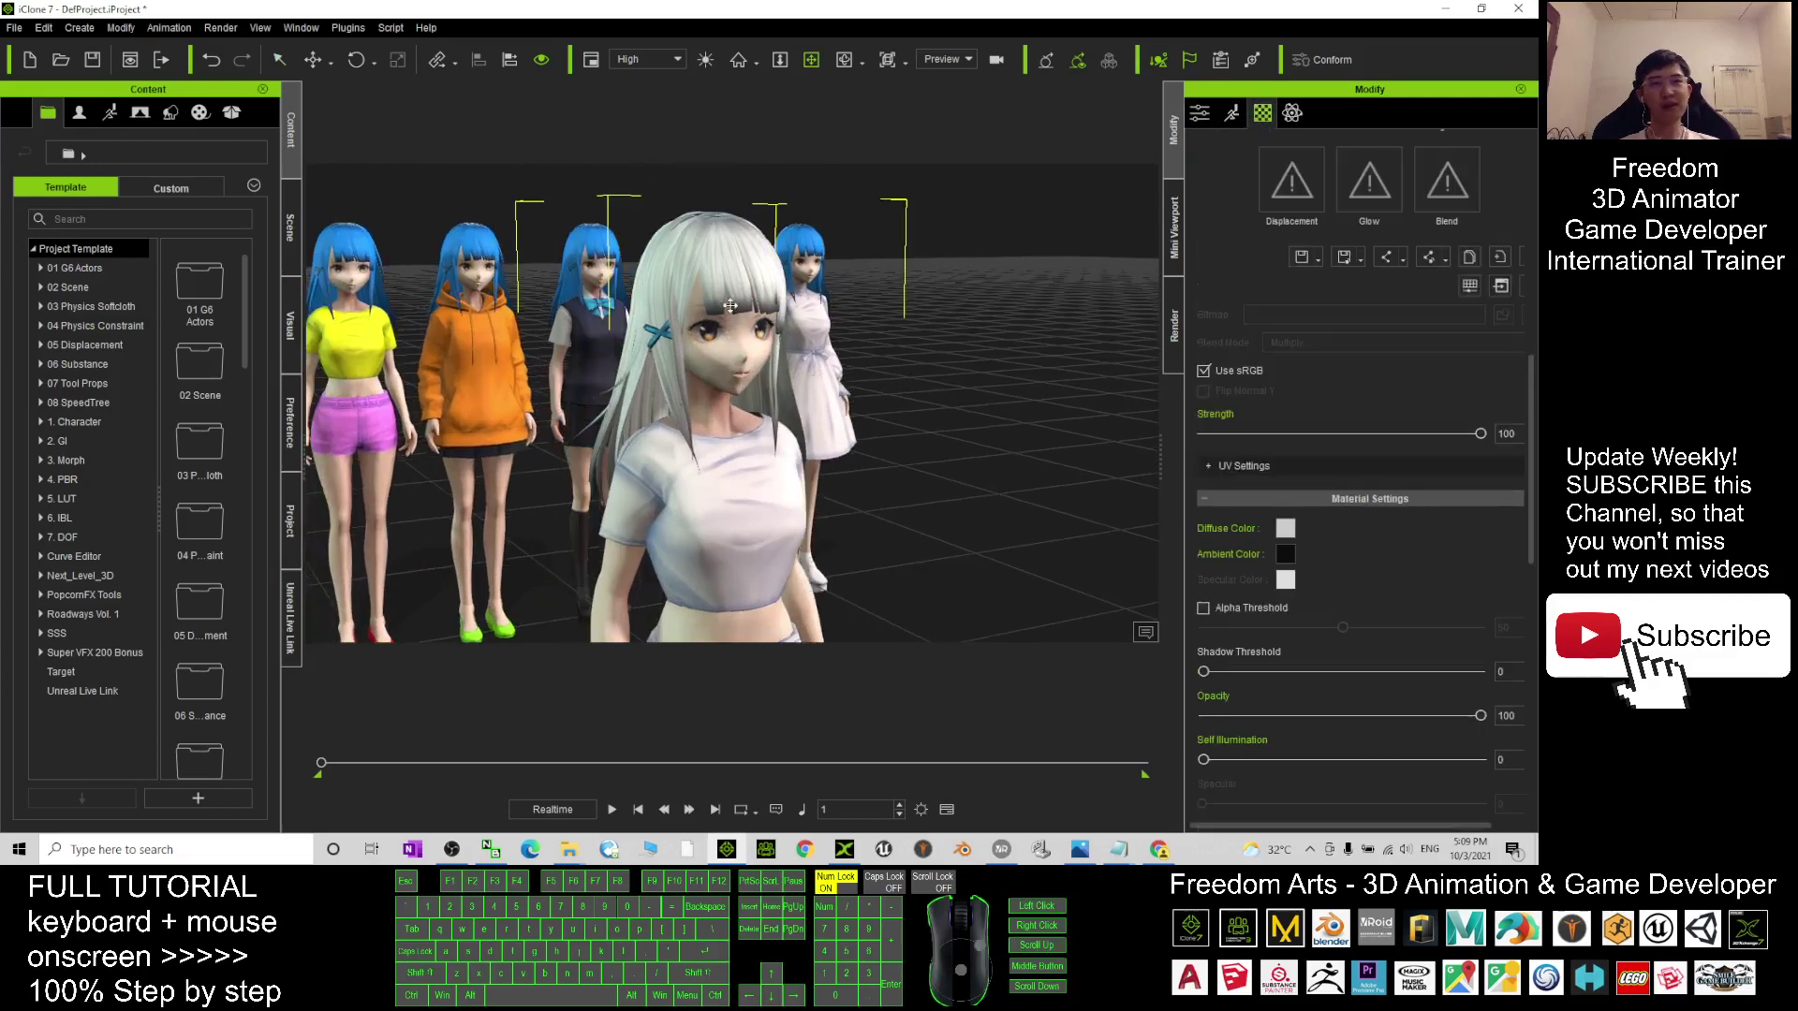
pyautogui.click(1267, 117)
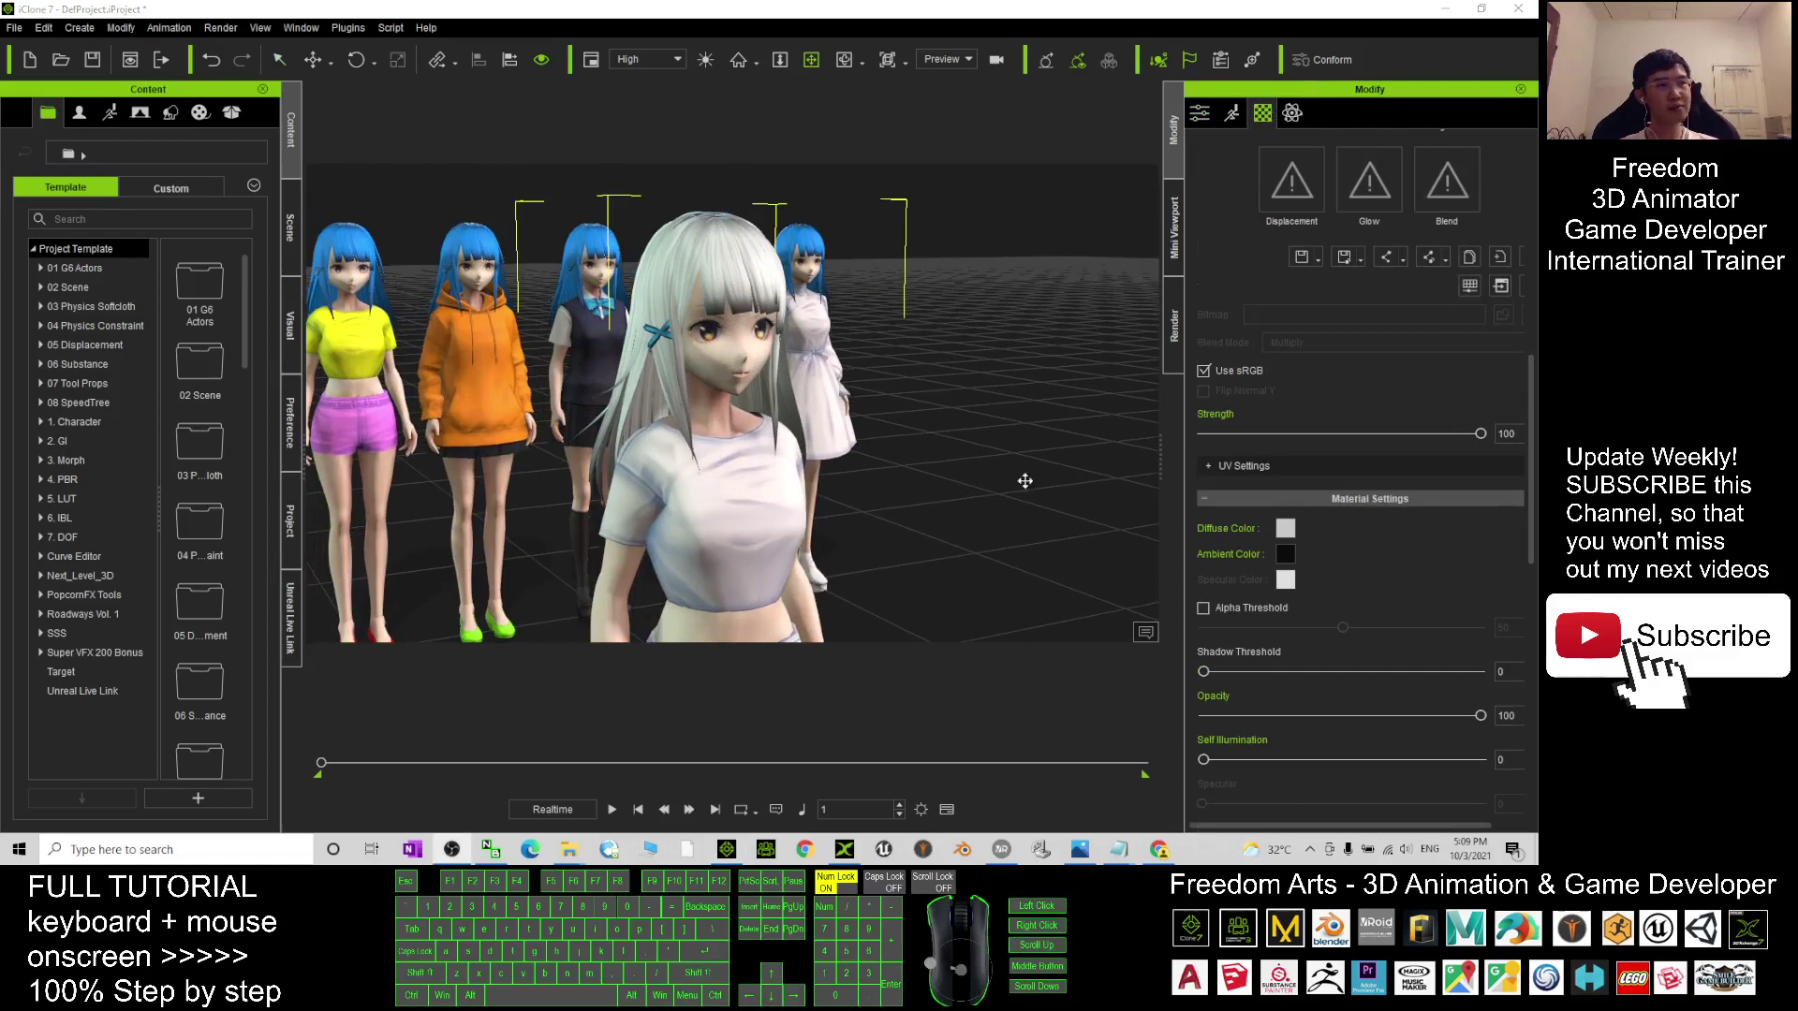
pyautogui.scroll(10, 1528, 461)
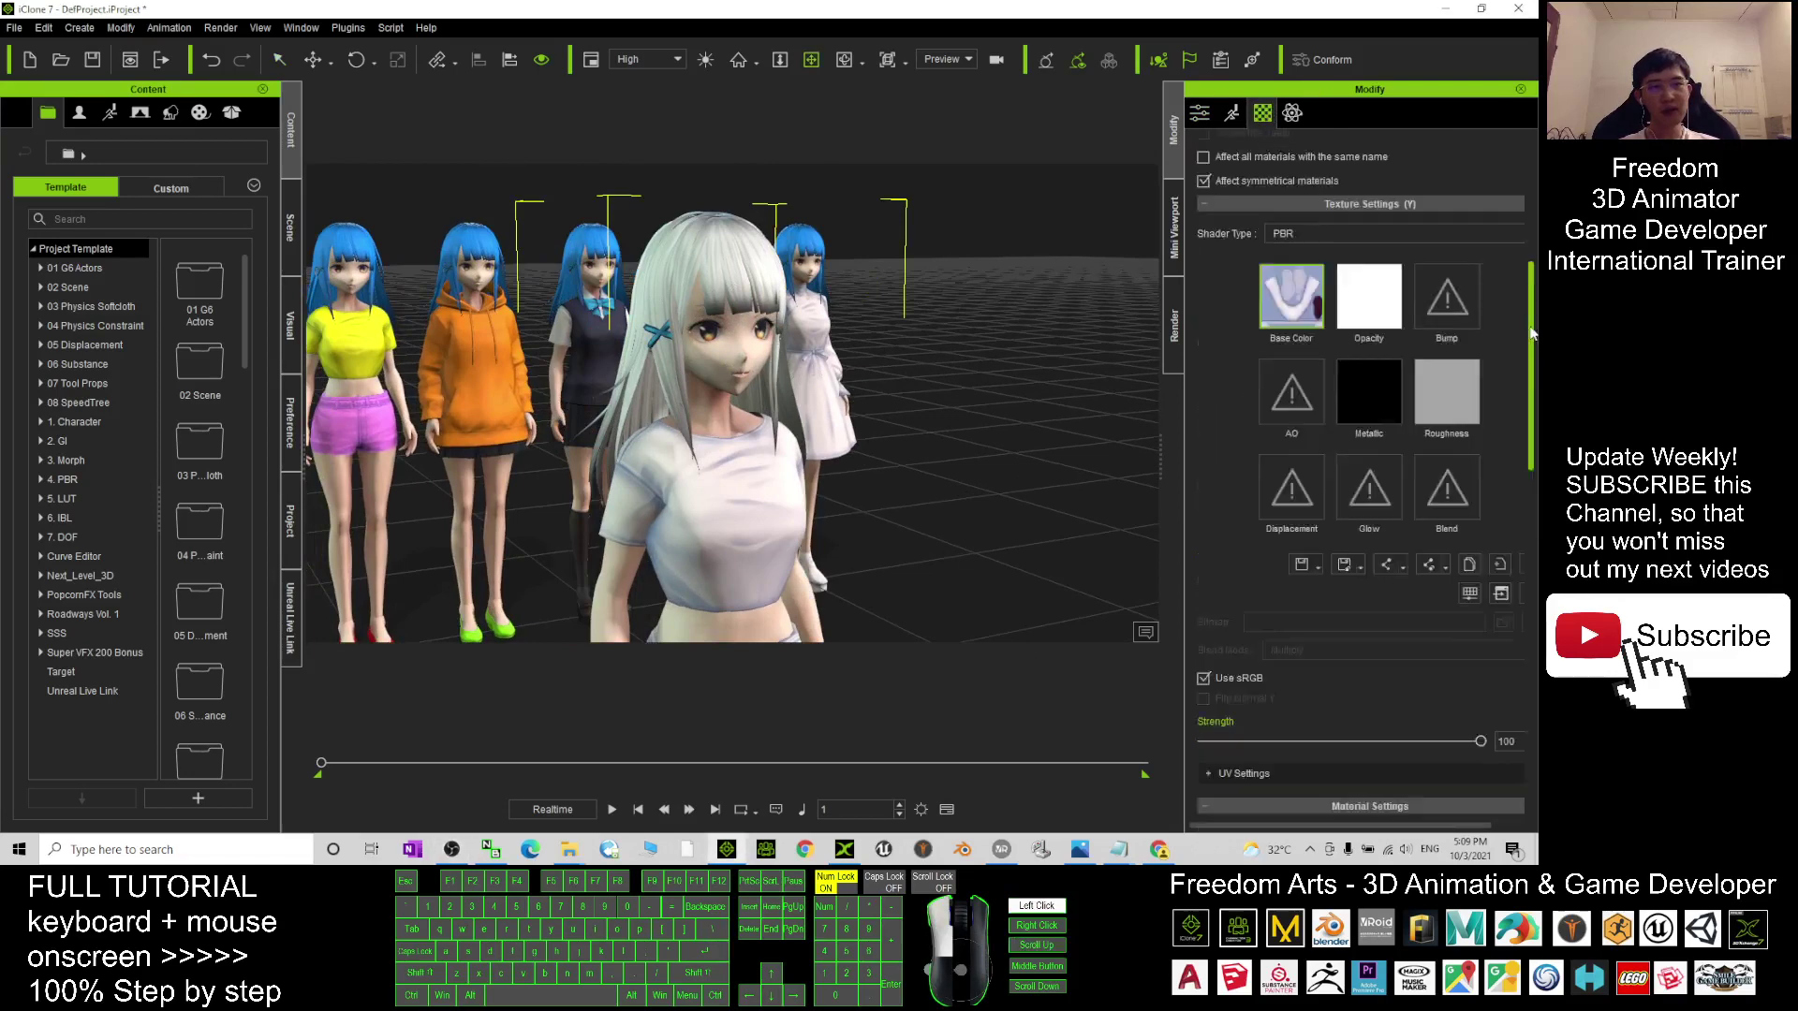
pyautogui.click(1325, 388)
pyautogui.scroll(-2, 1329, 417)
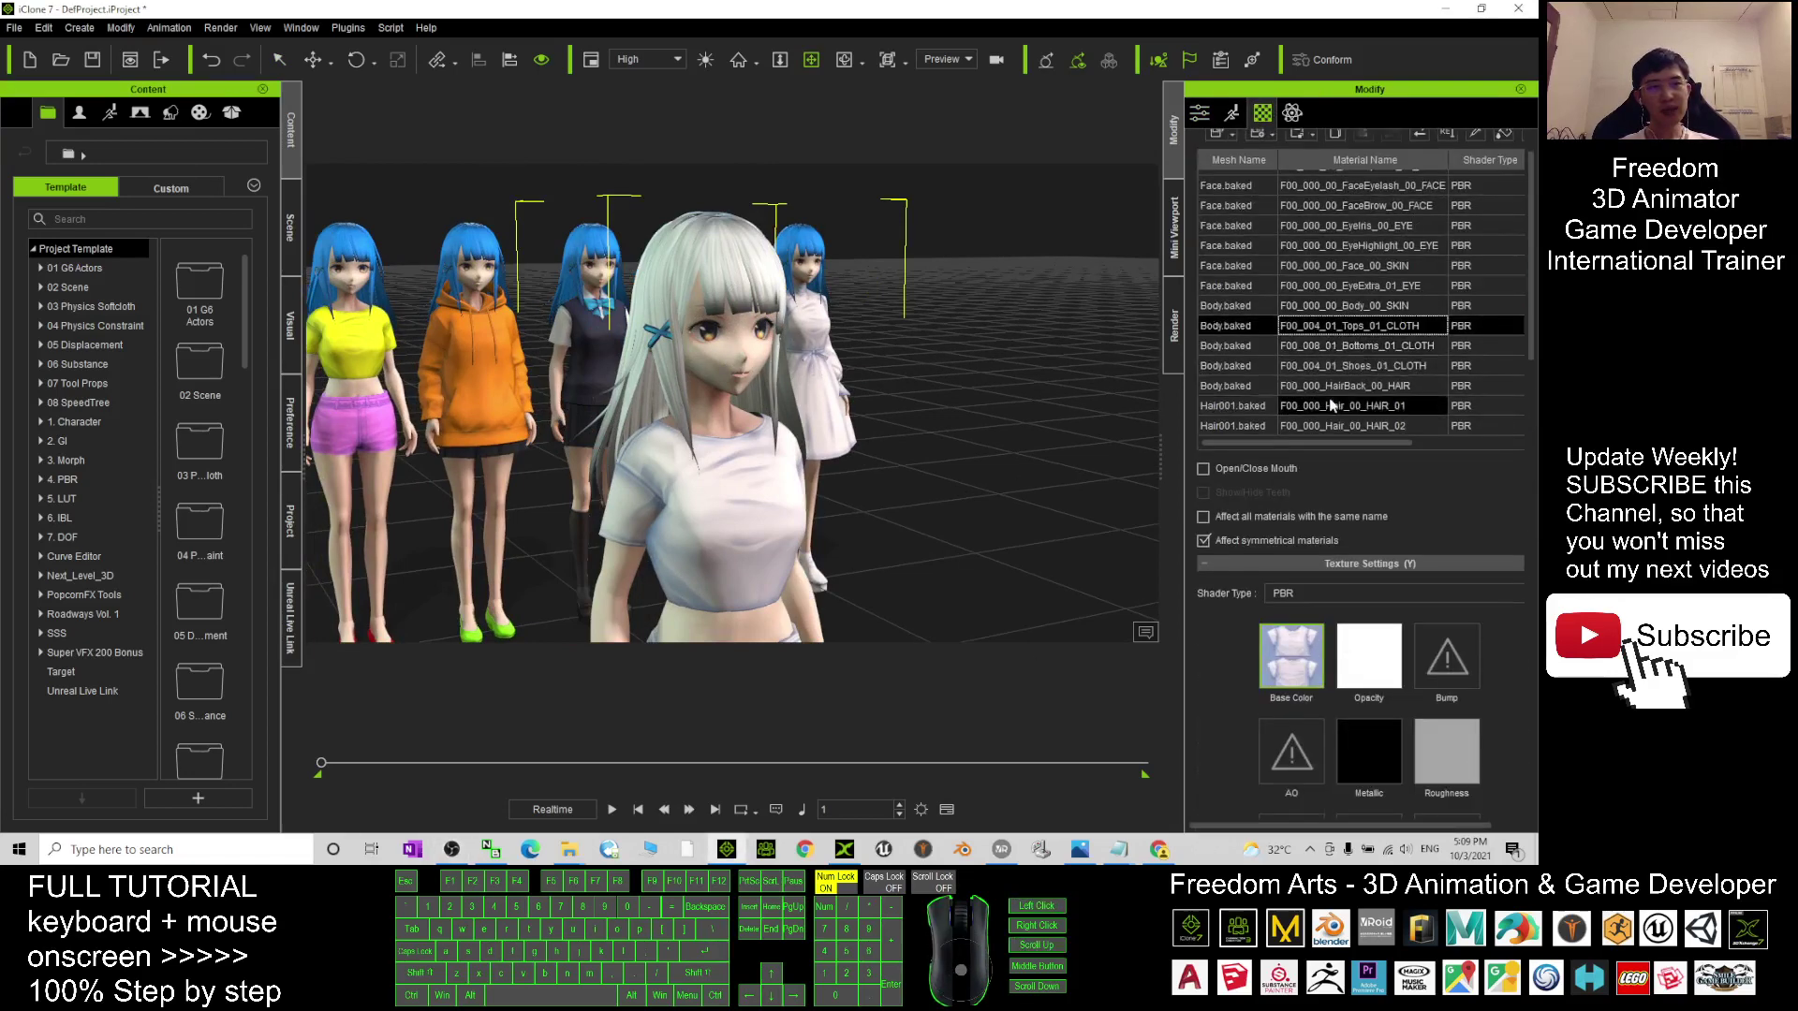
pyautogui.click(1345, 387)
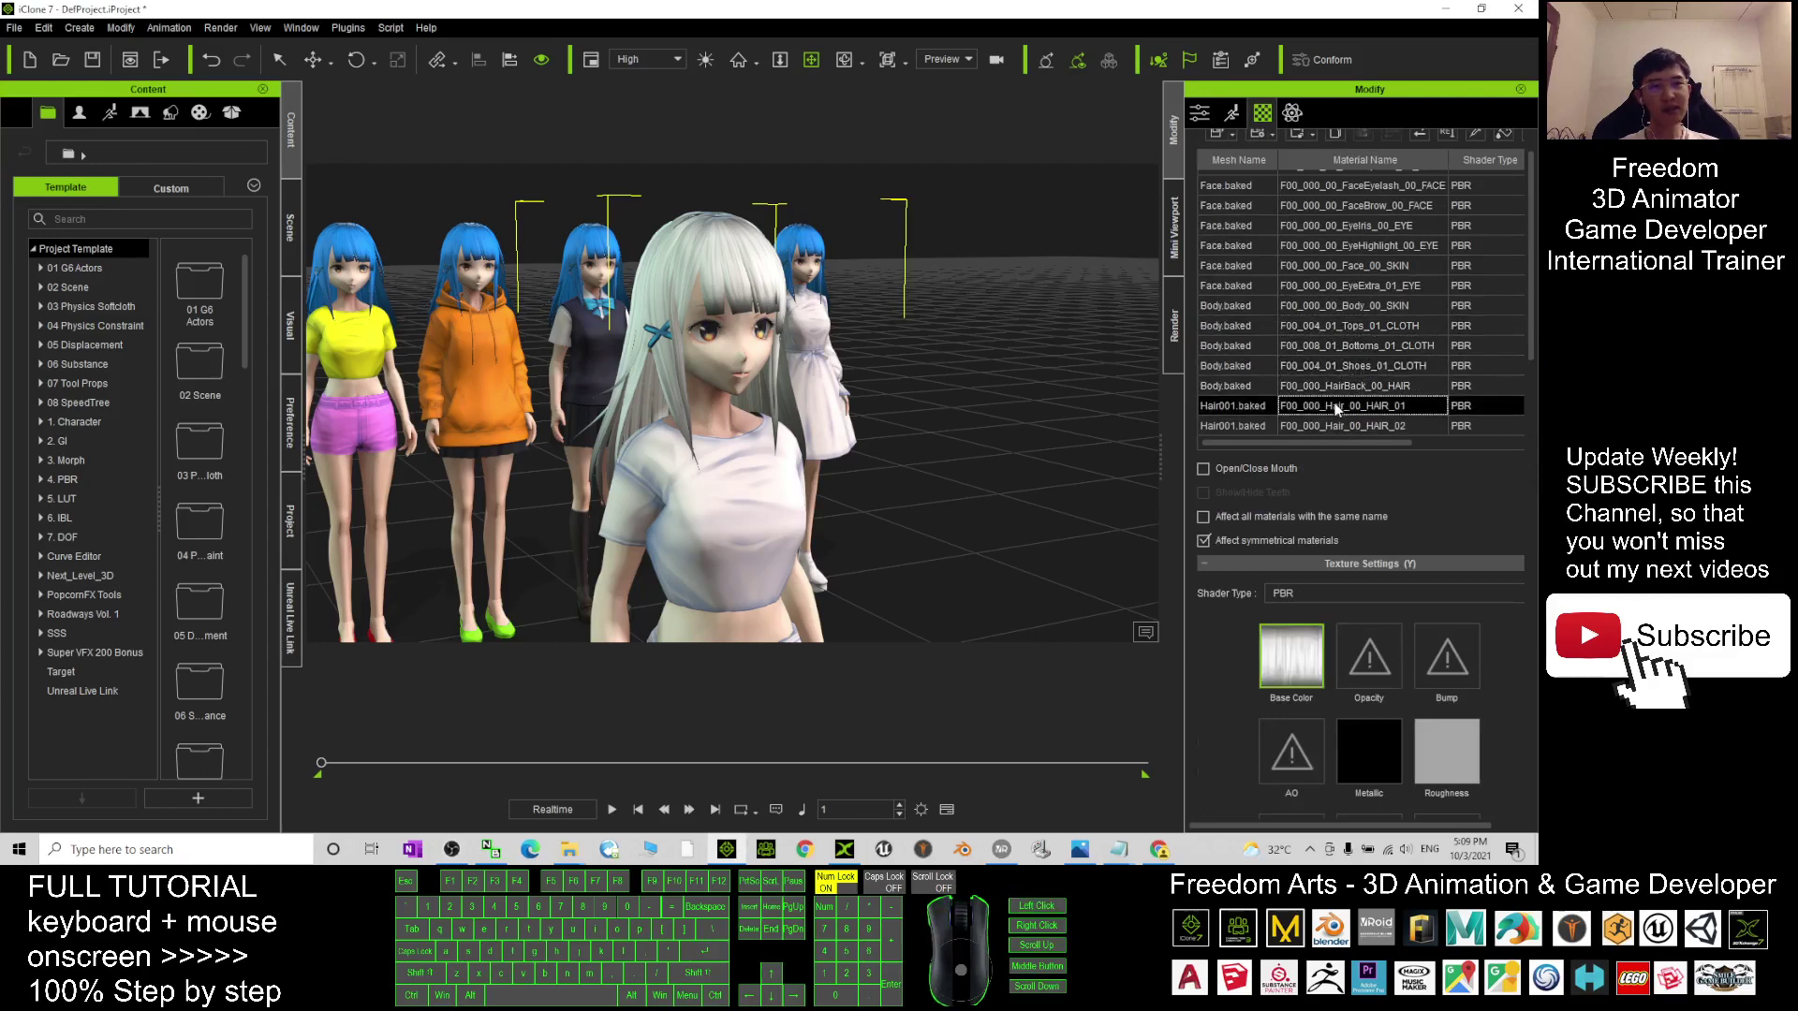
pyautogui.scroll(-3, 1344, 524)
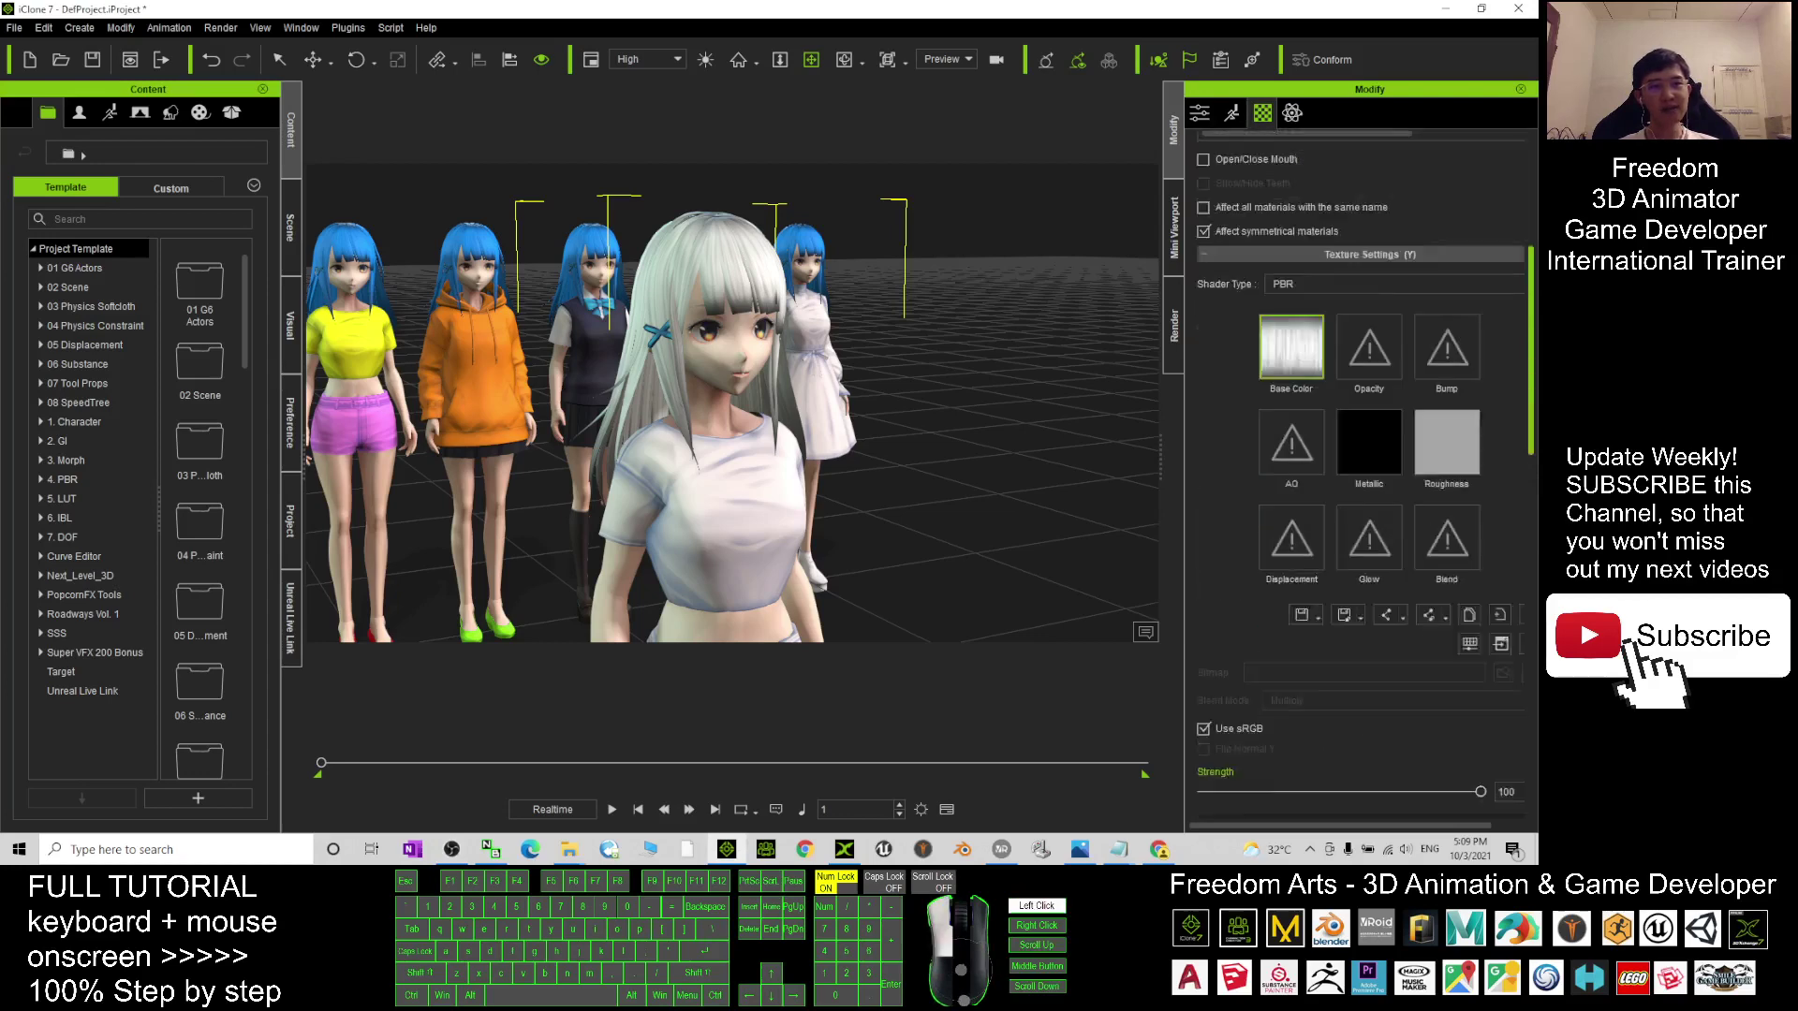
pyautogui.scroll(-3, 1345, 543)
pyautogui.scroll(-2, 1344, 558)
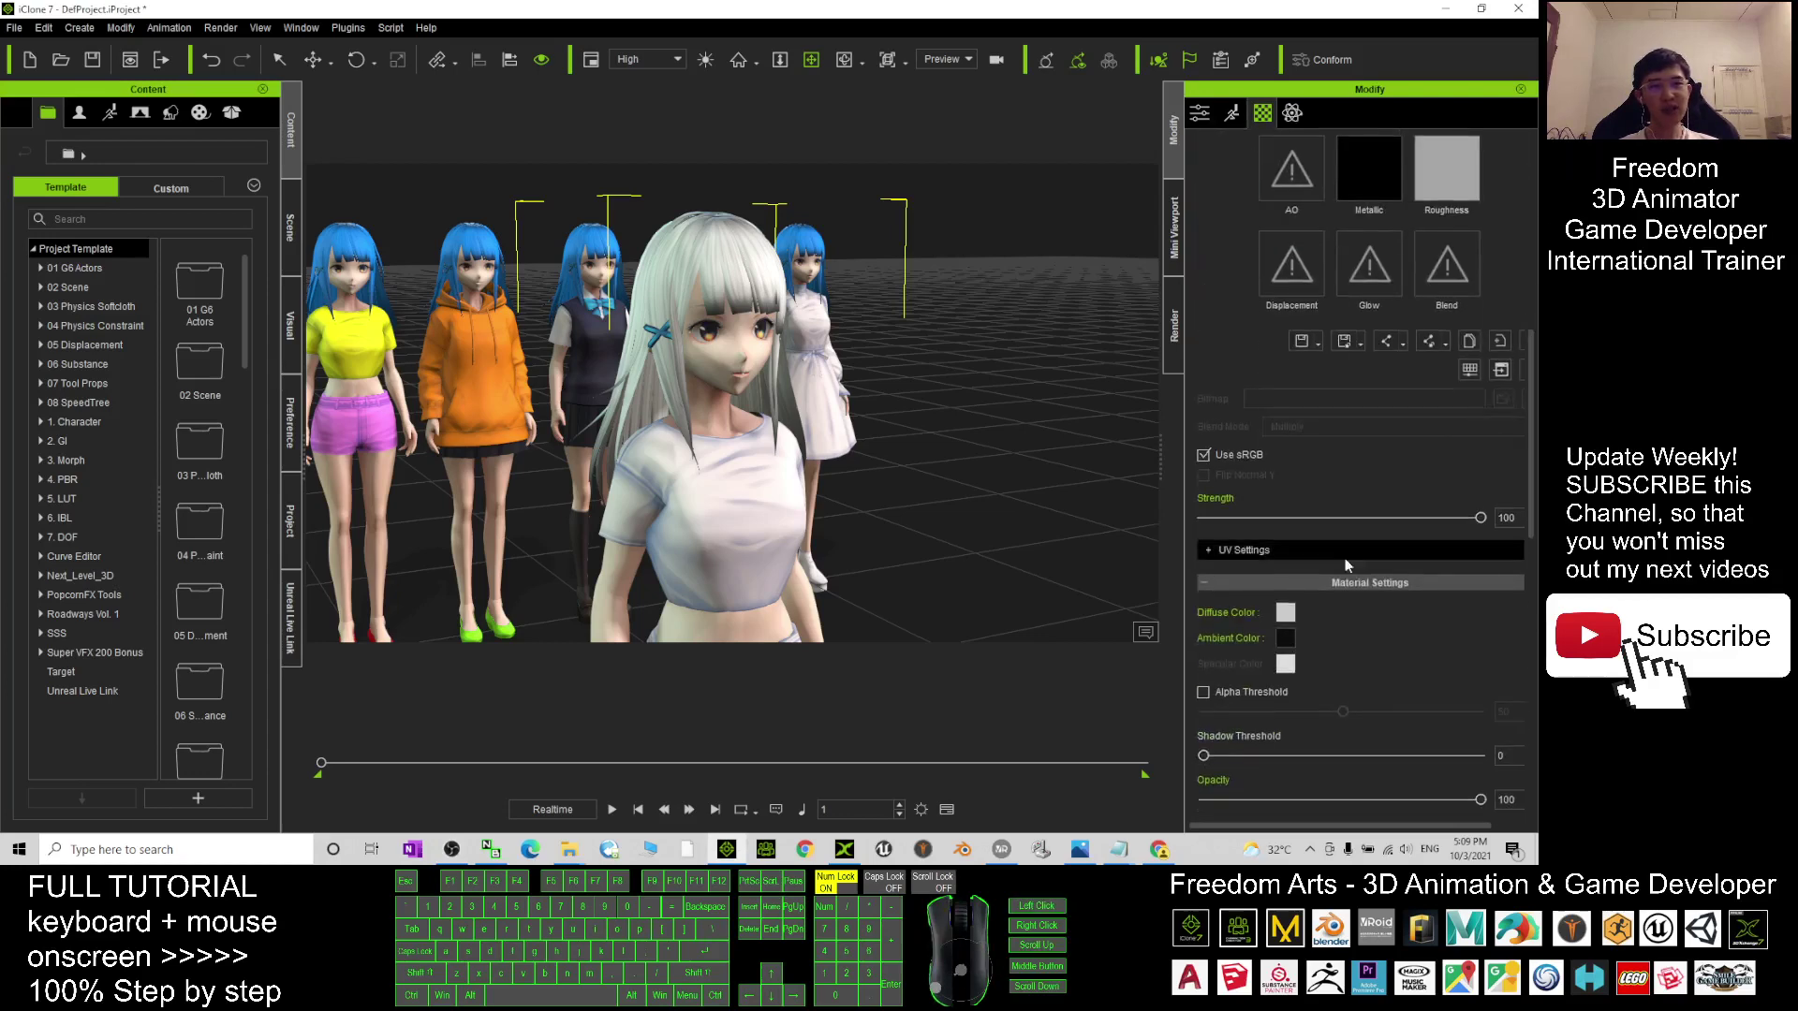
# Try green, yellow, orange and olive as the hair's Diffuse Color before choosing pink
pyautogui.click(1287, 613)
pyautogui.moveTo(749, 236); pyautogui.dragTo(1165, 297)
pyautogui.click(1120, 353)
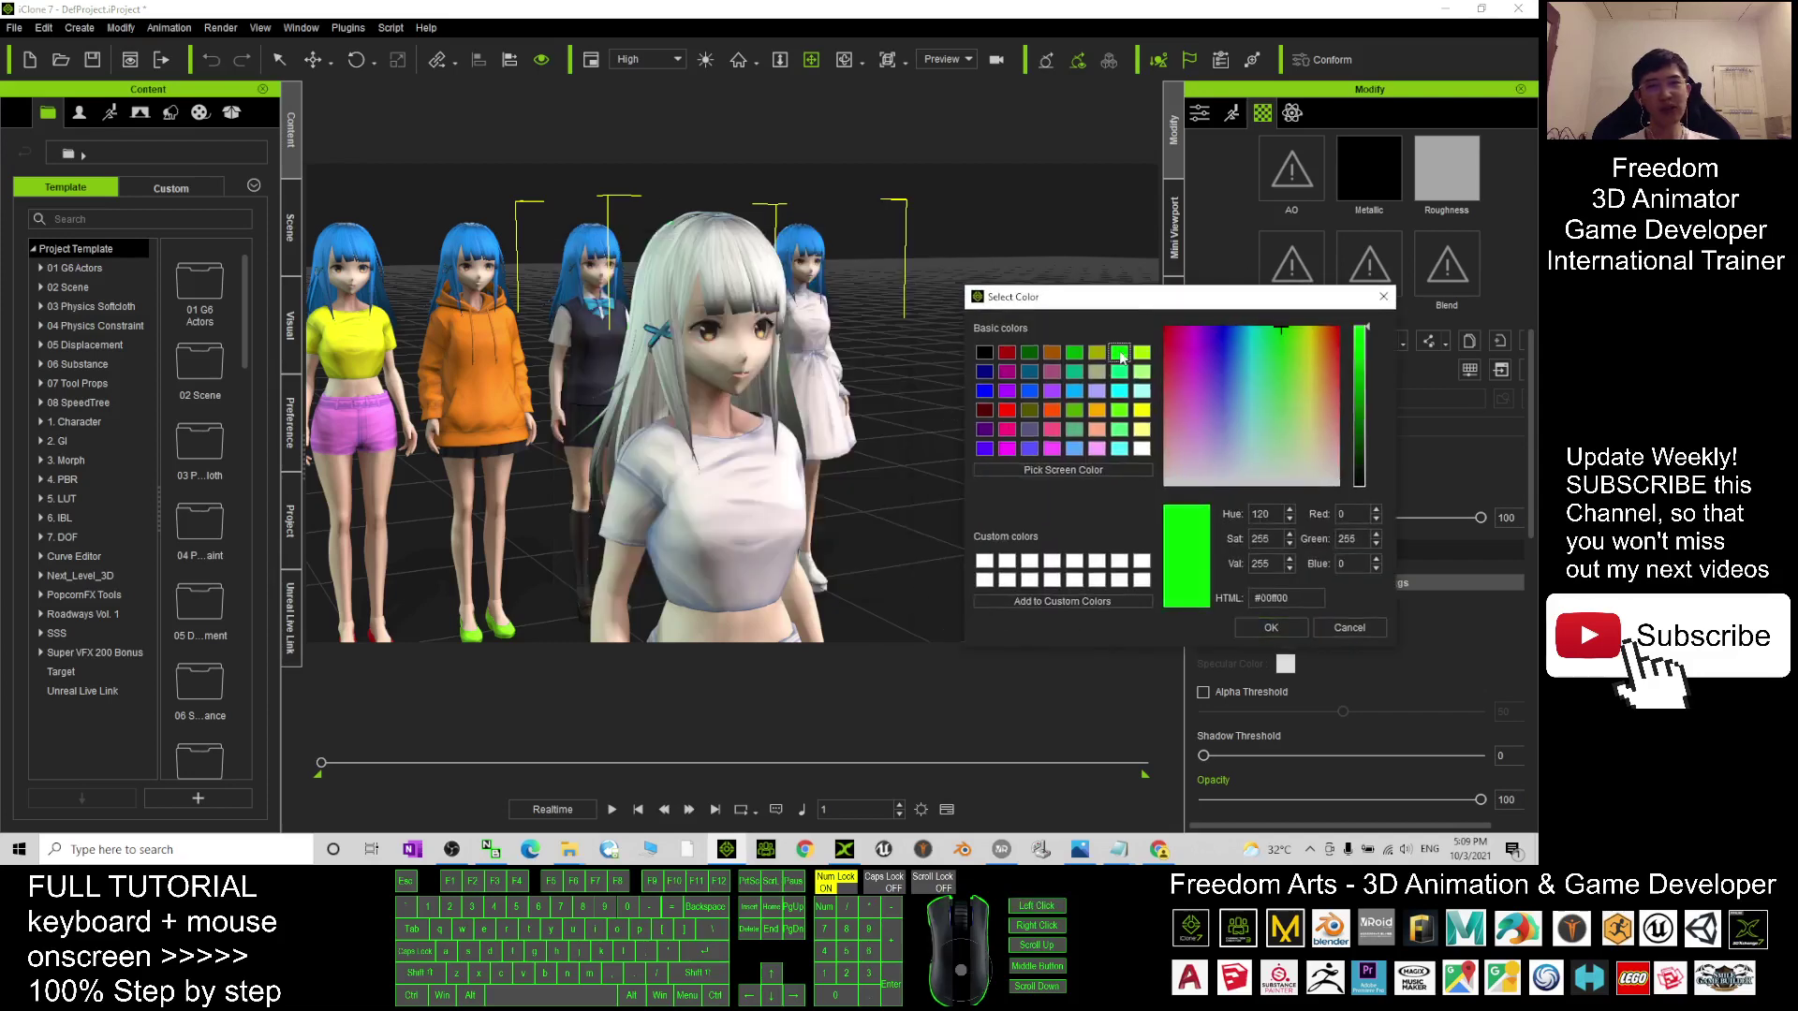
pyautogui.click(1096, 353)
pyautogui.click(1076, 356)
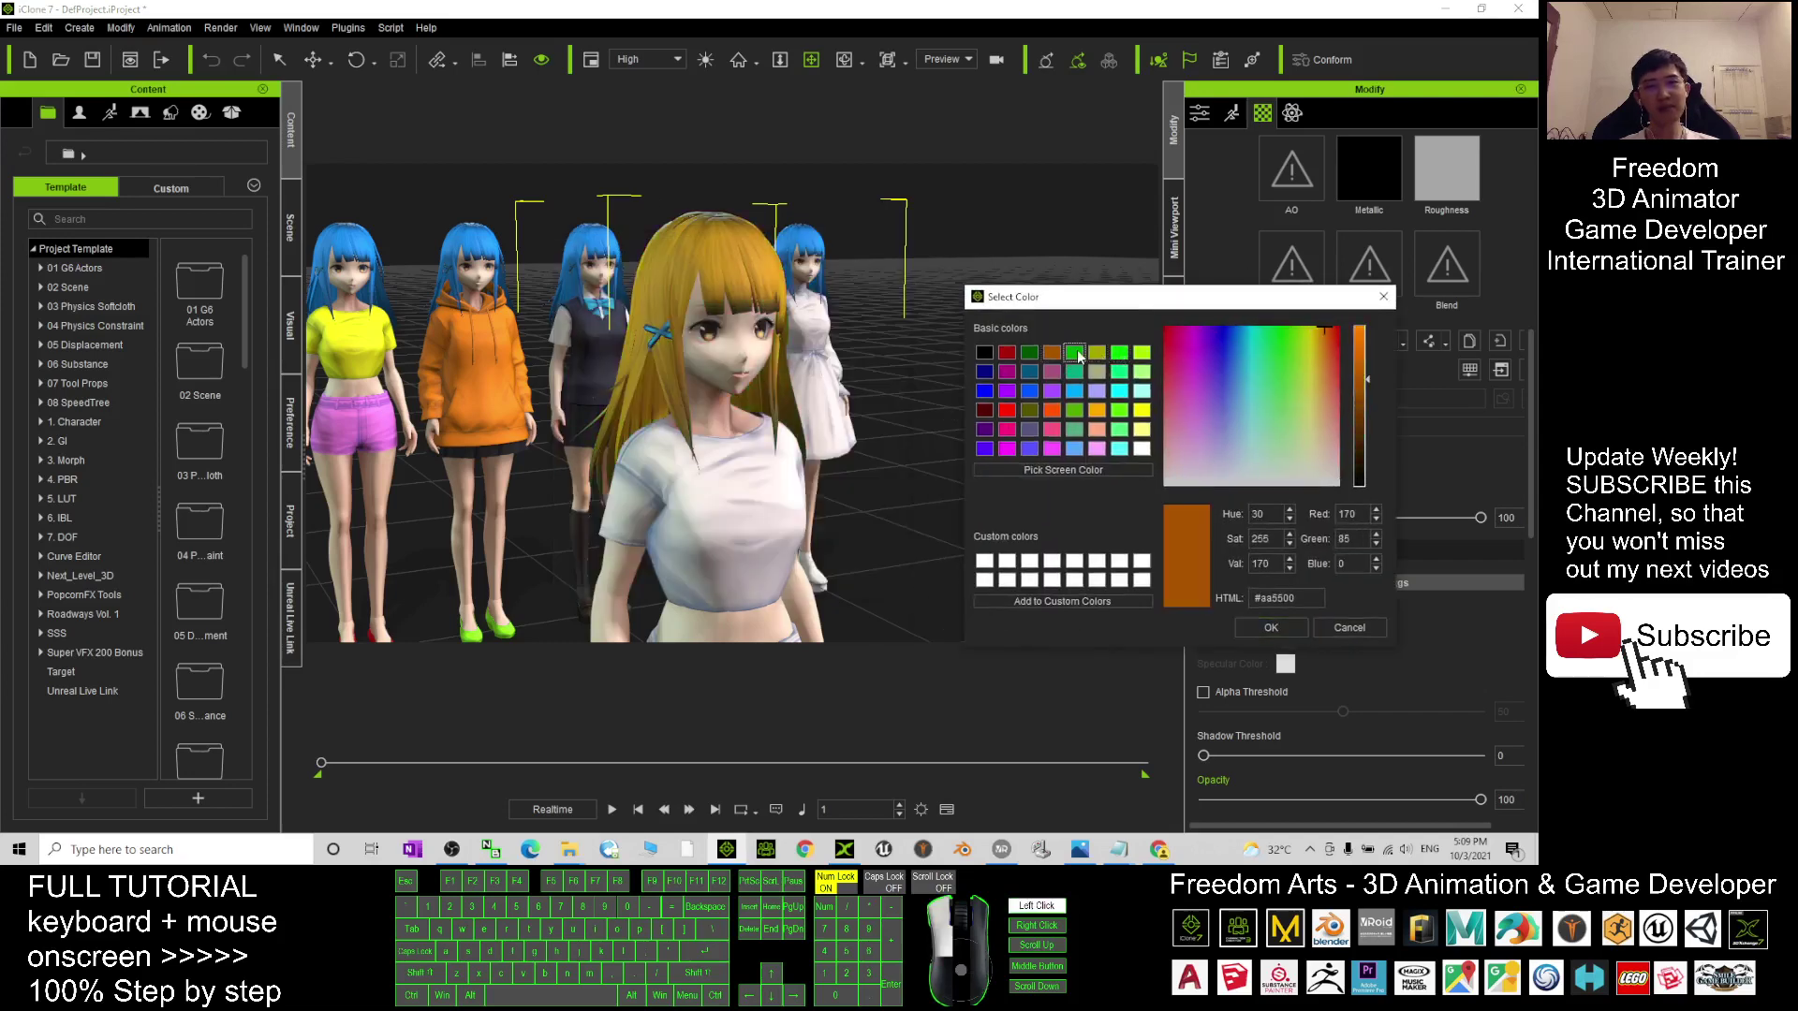
pyautogui.click(1029, 411)
pyautogui.click(1050, 435)
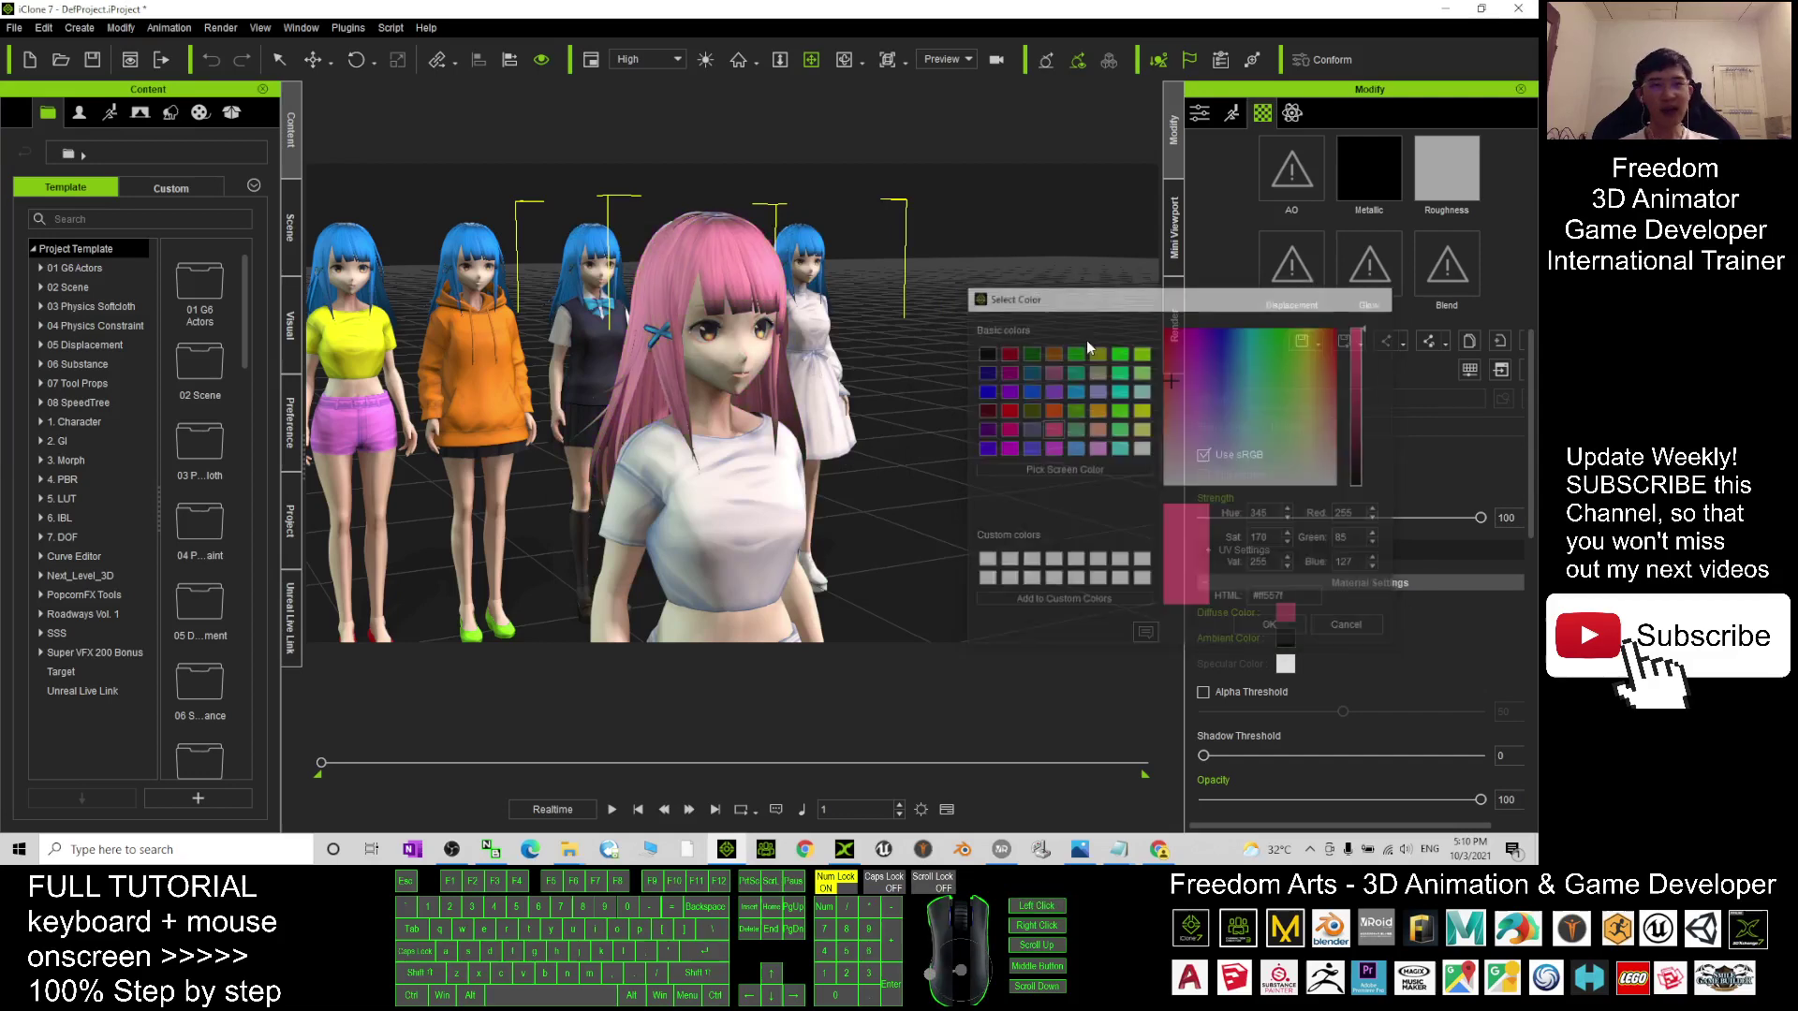
# Reopen the hair Diffuse Color picker, pick pink and confirm it
pyautogui.scroll(-2, 768, 559)
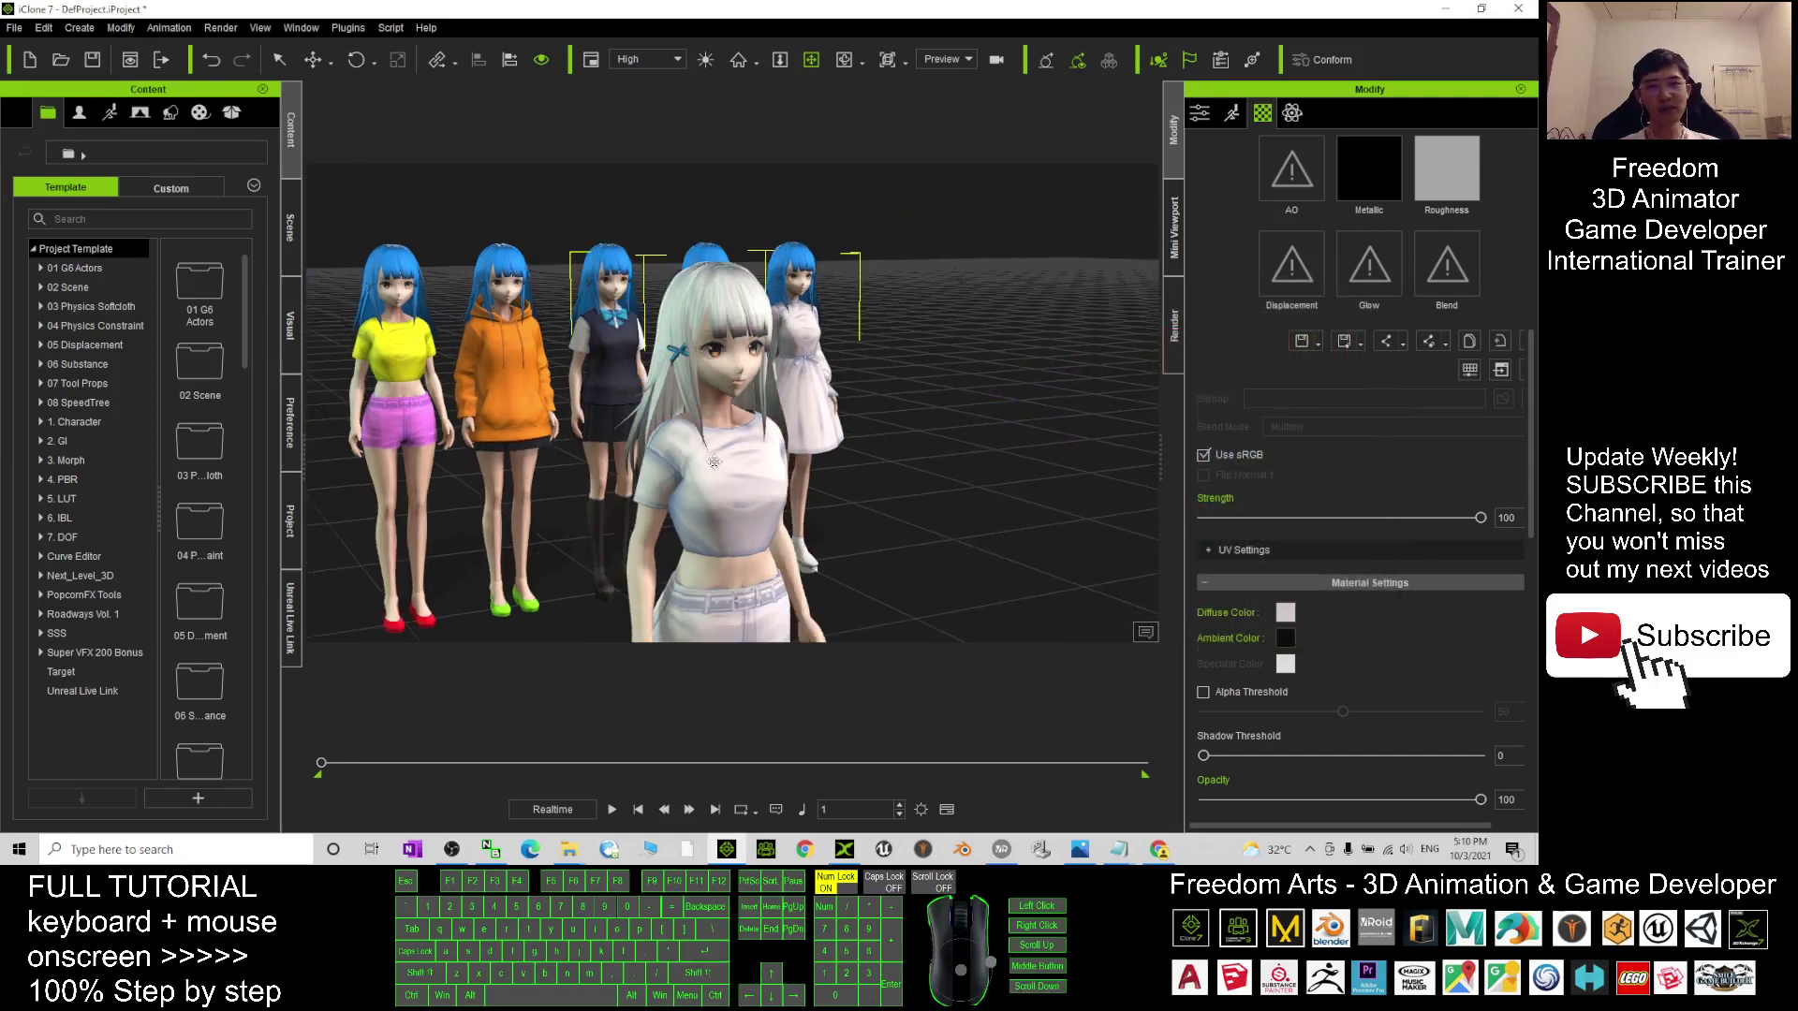
pyautogui.click(1292, 616)
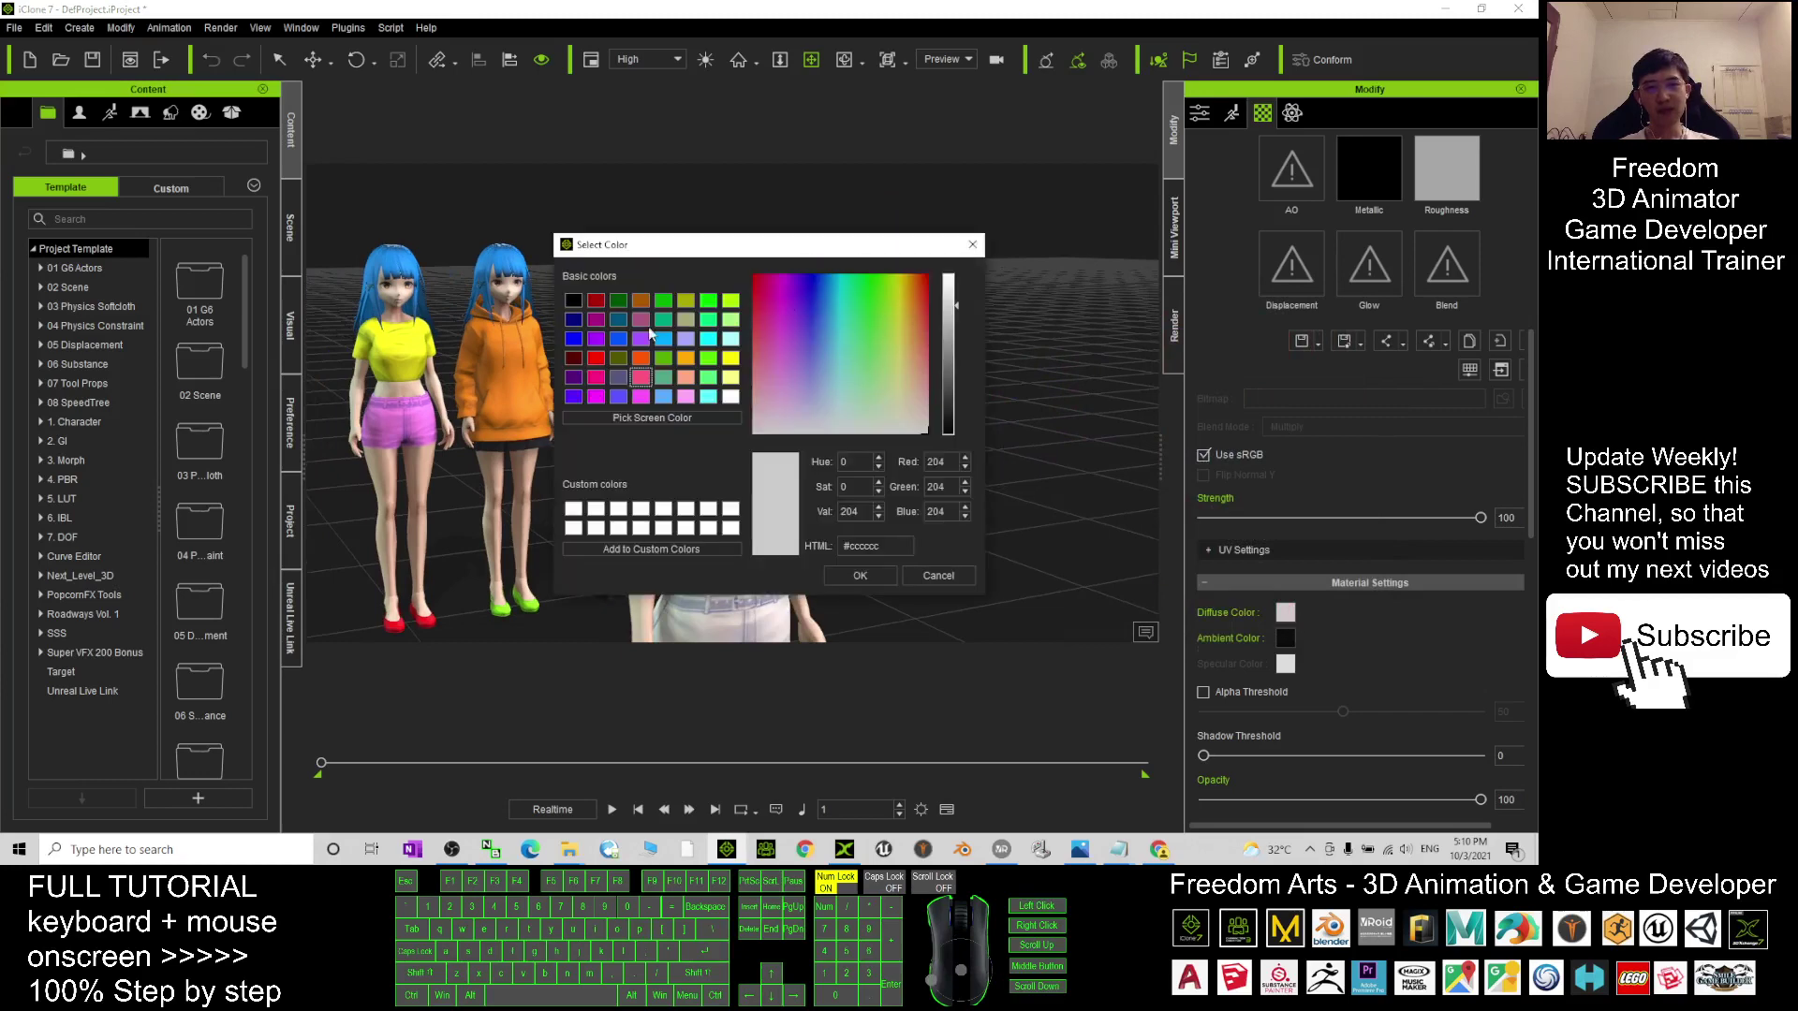
pyautogui.moveTo(662, 255); pyautogui.dragTo(1059, 255)
pyautogui.click(1039, 378)
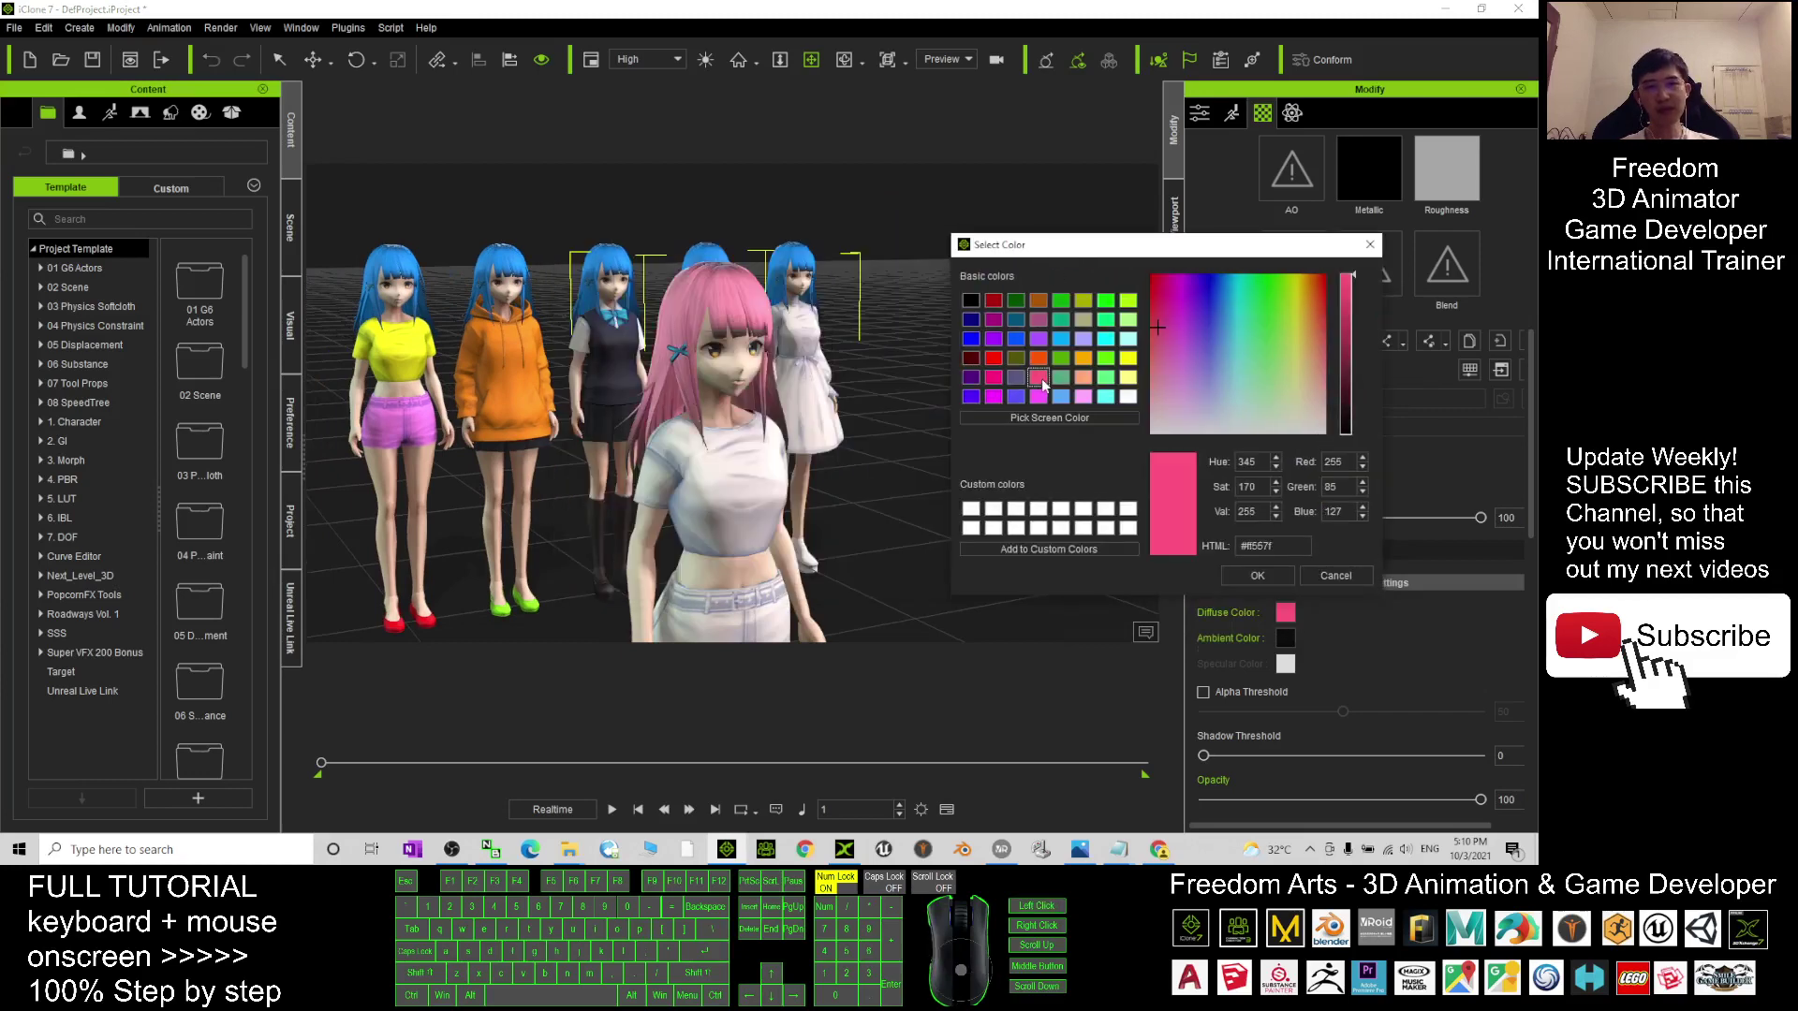
pyautogui.click(1257, 576)
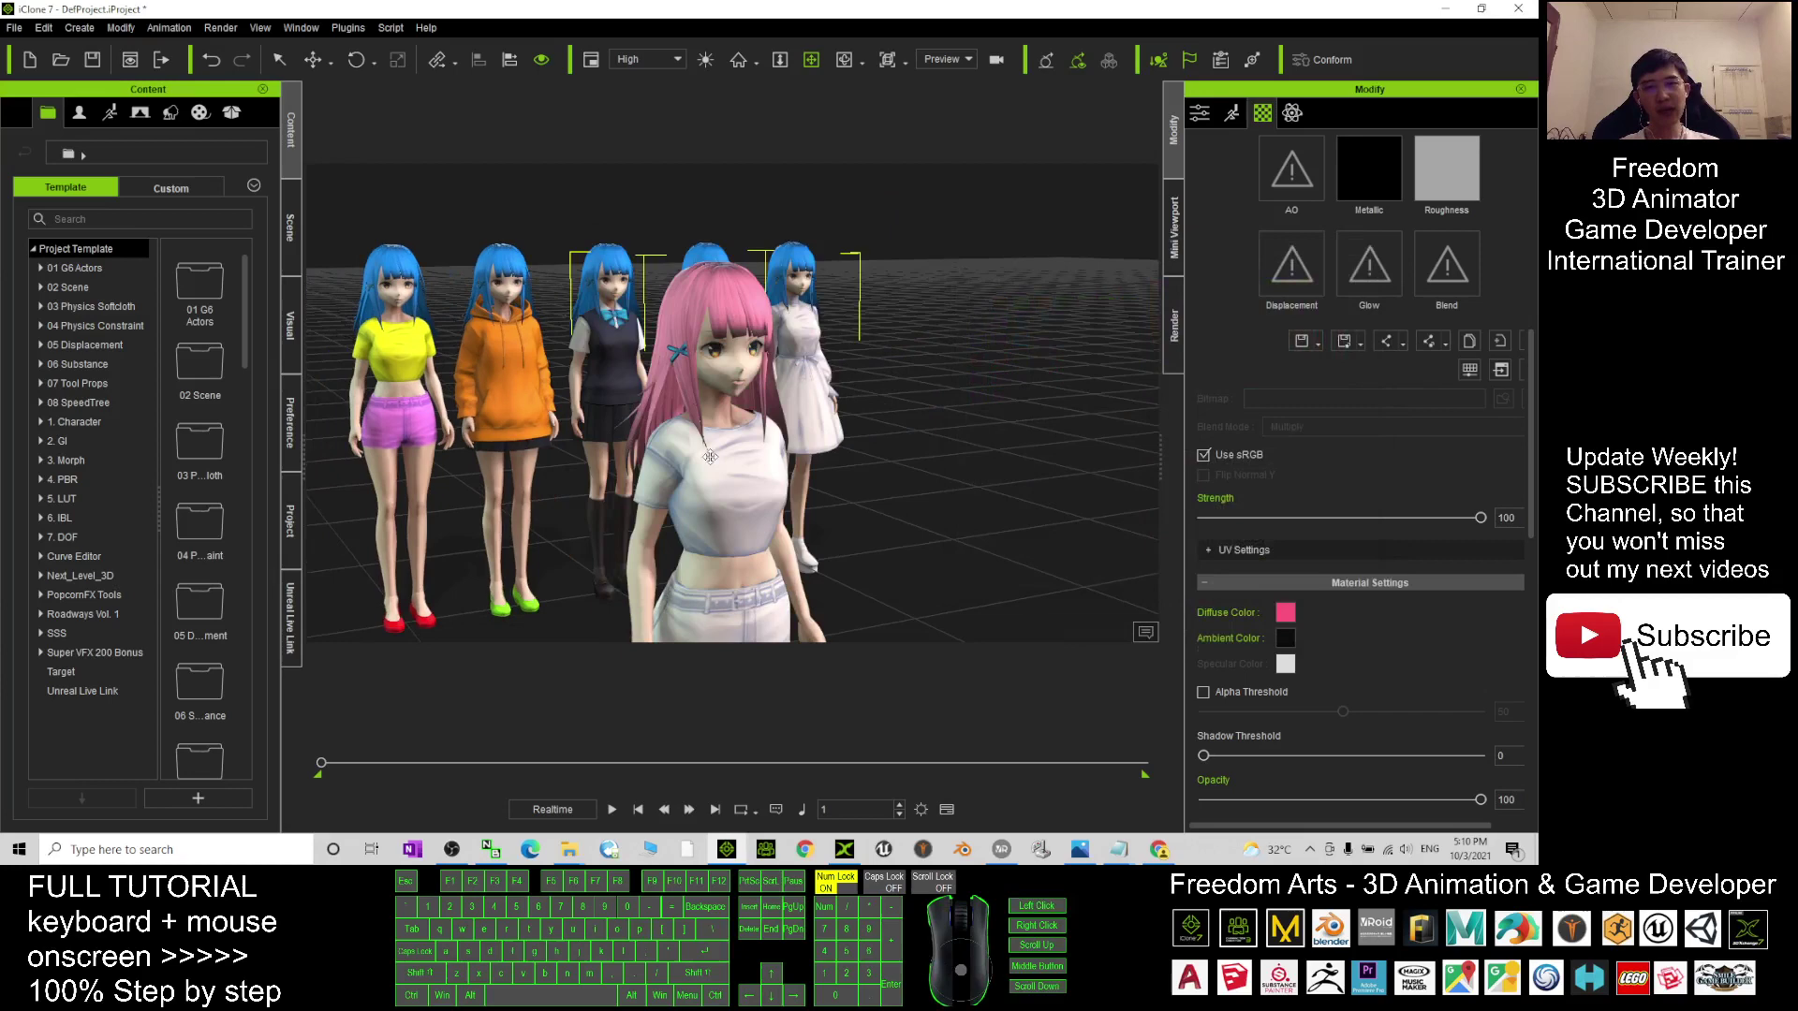
# Select the Tops_01_CLOTH material and scroll to its Material Settings
pyautogui.scroll(6, 1530, 394)
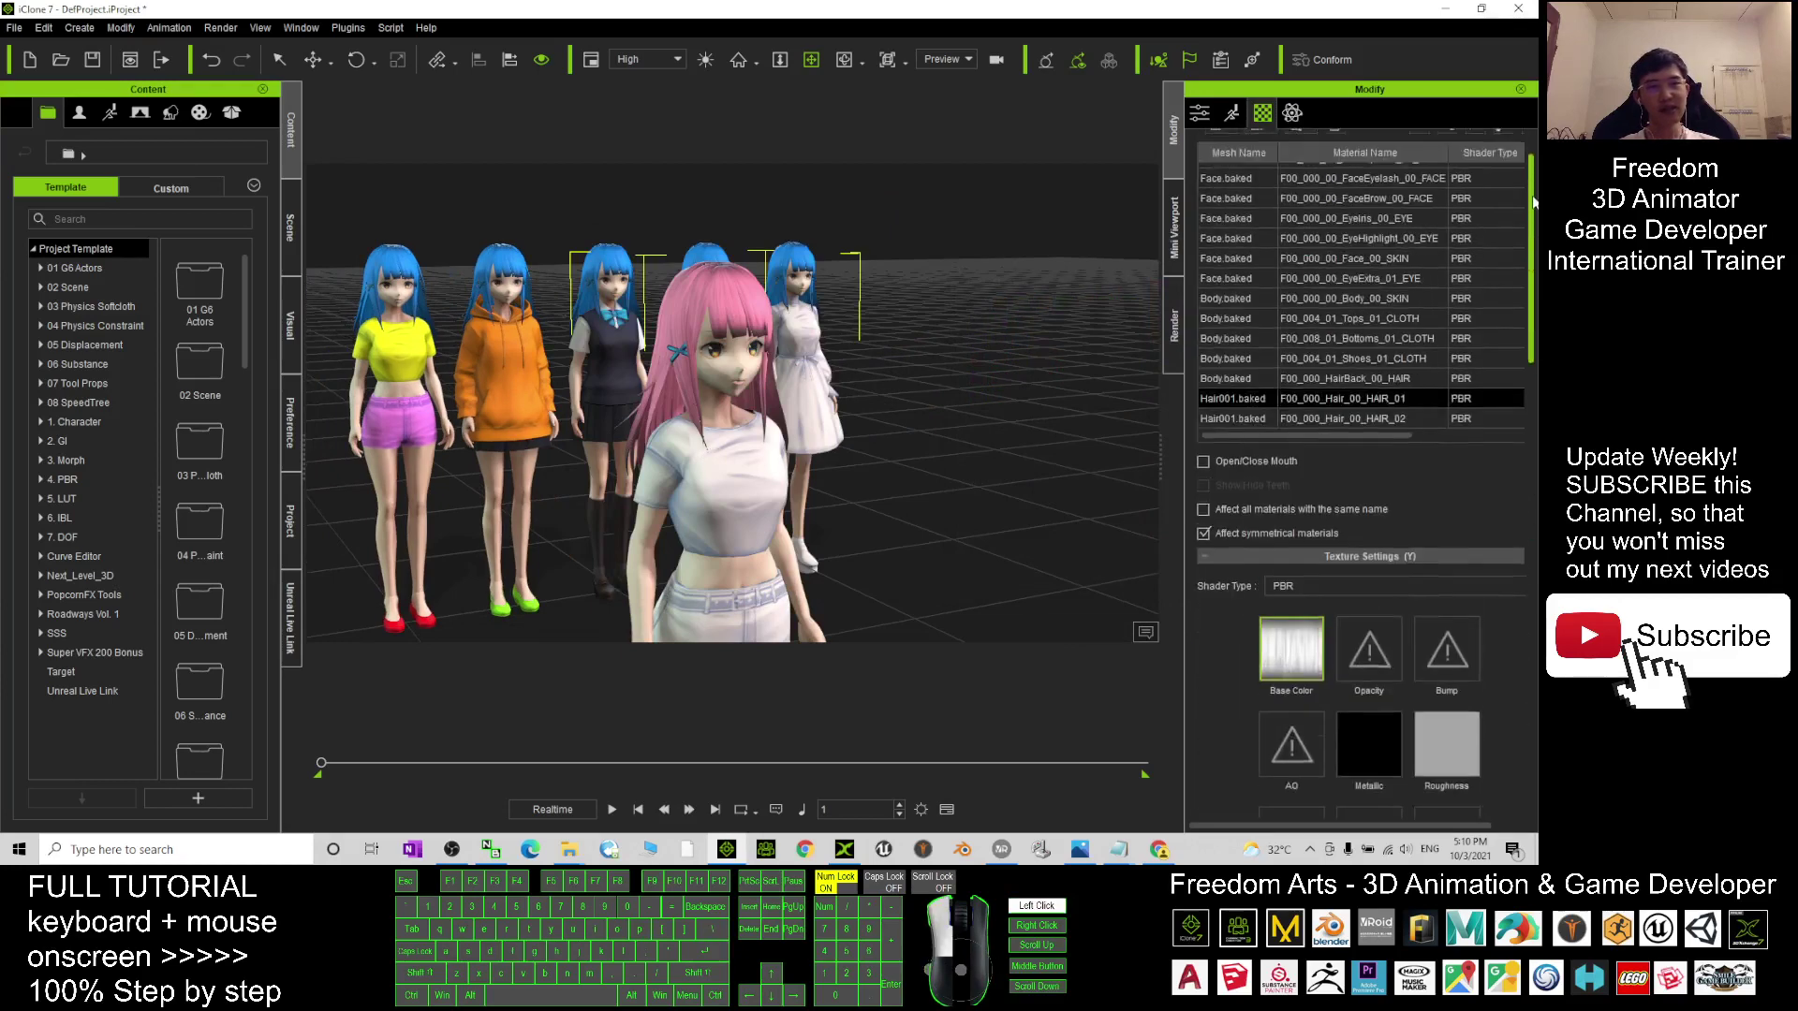
pyautogui.click(1372, 376)
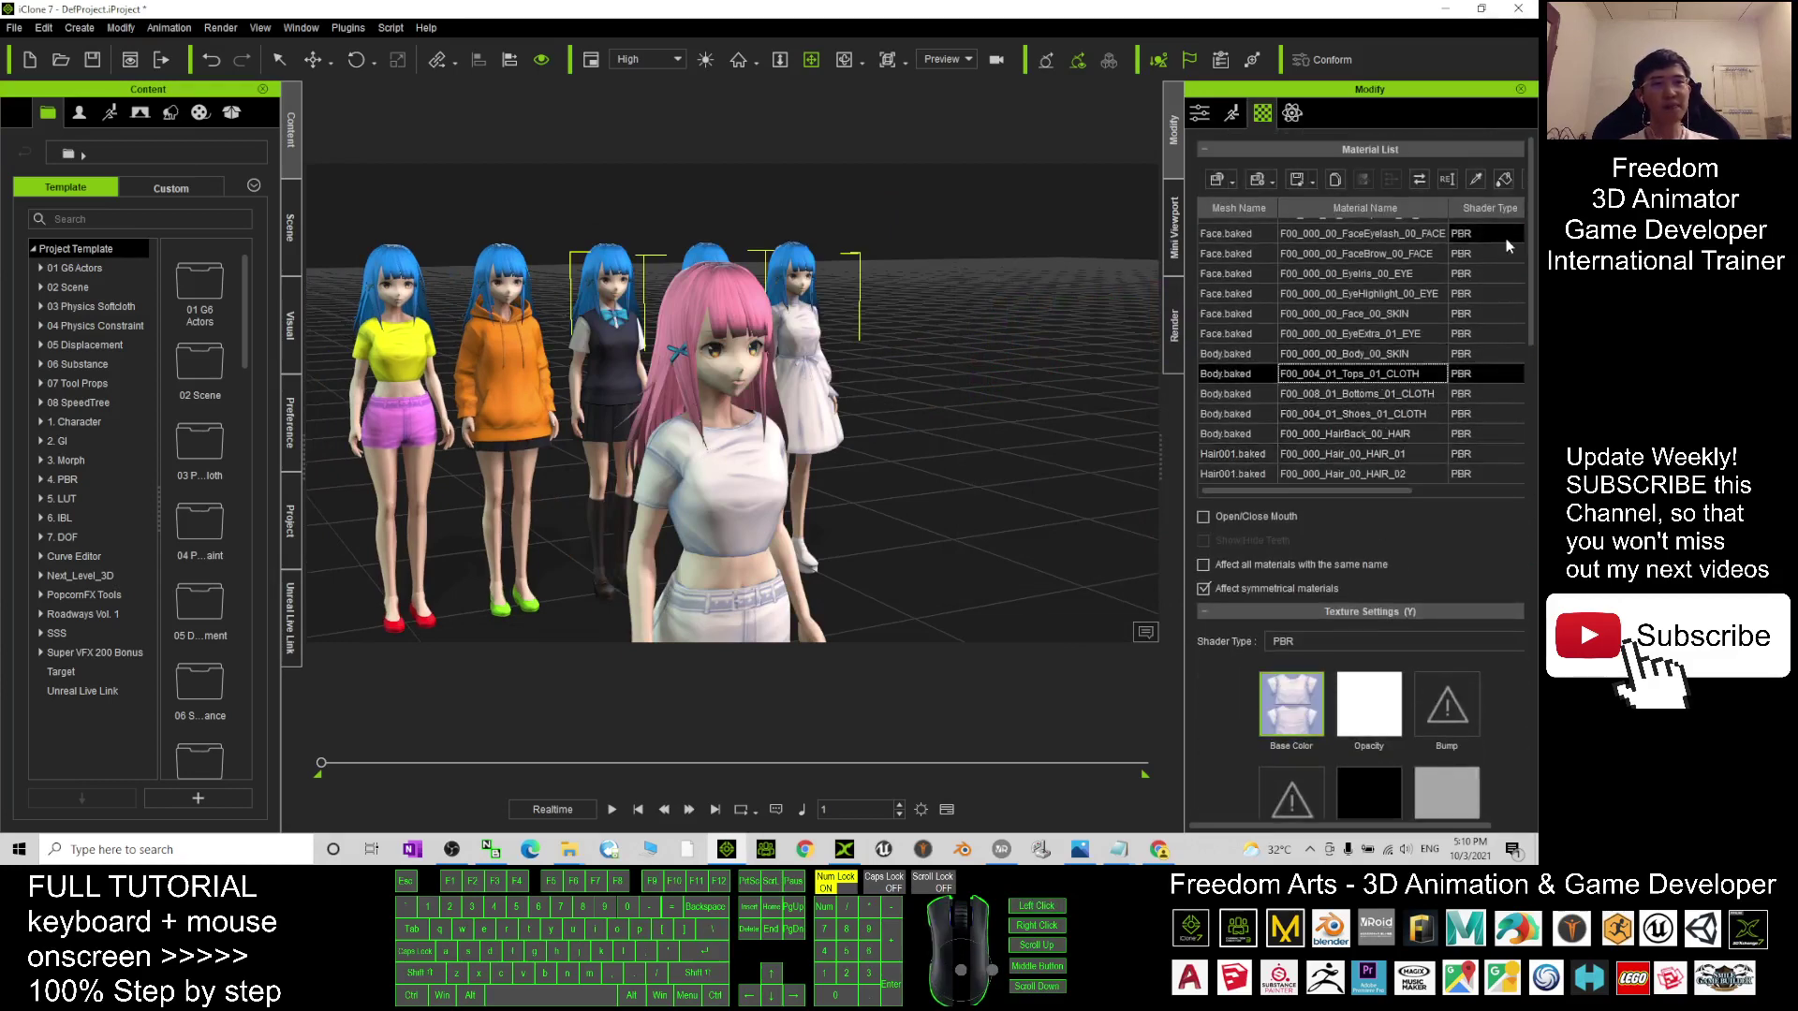
pyautogui.moveTo(1528, 254); pyautogui.dragTo(1529, 309)
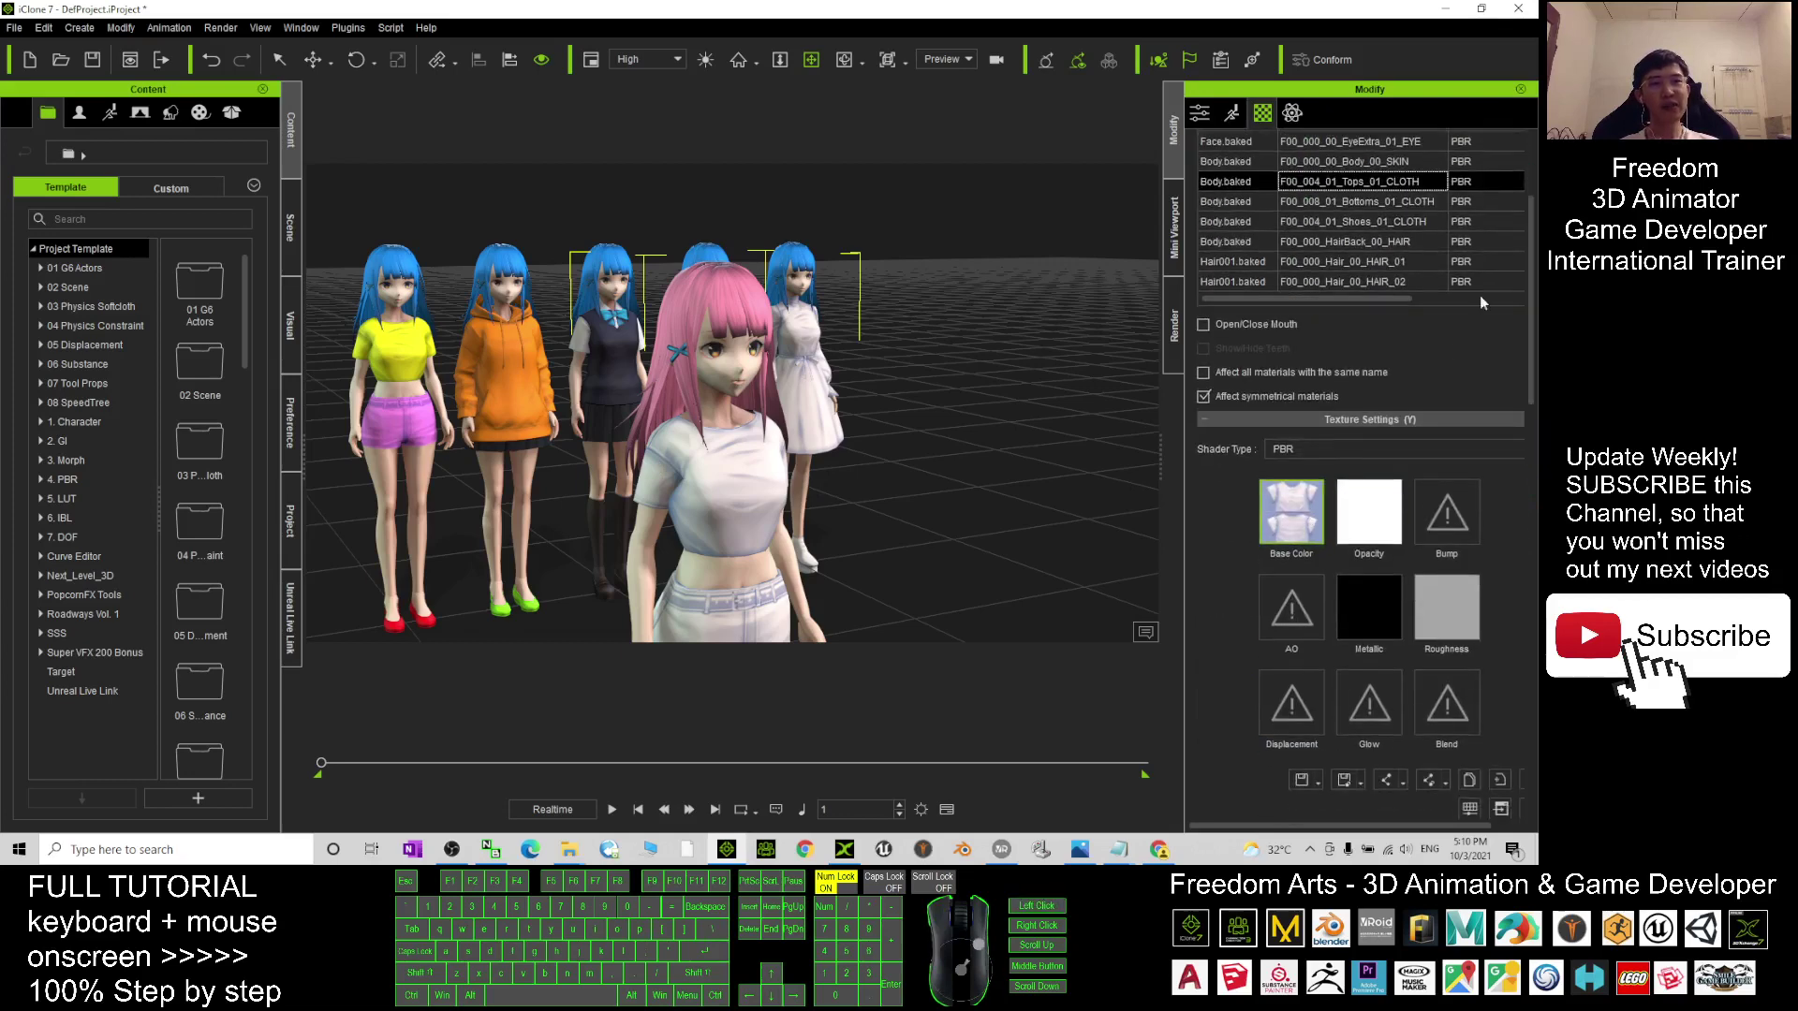
pyautogui.scroll(-5, 1311, 450)
pyautogui.scroll(-5, 1306, 454)
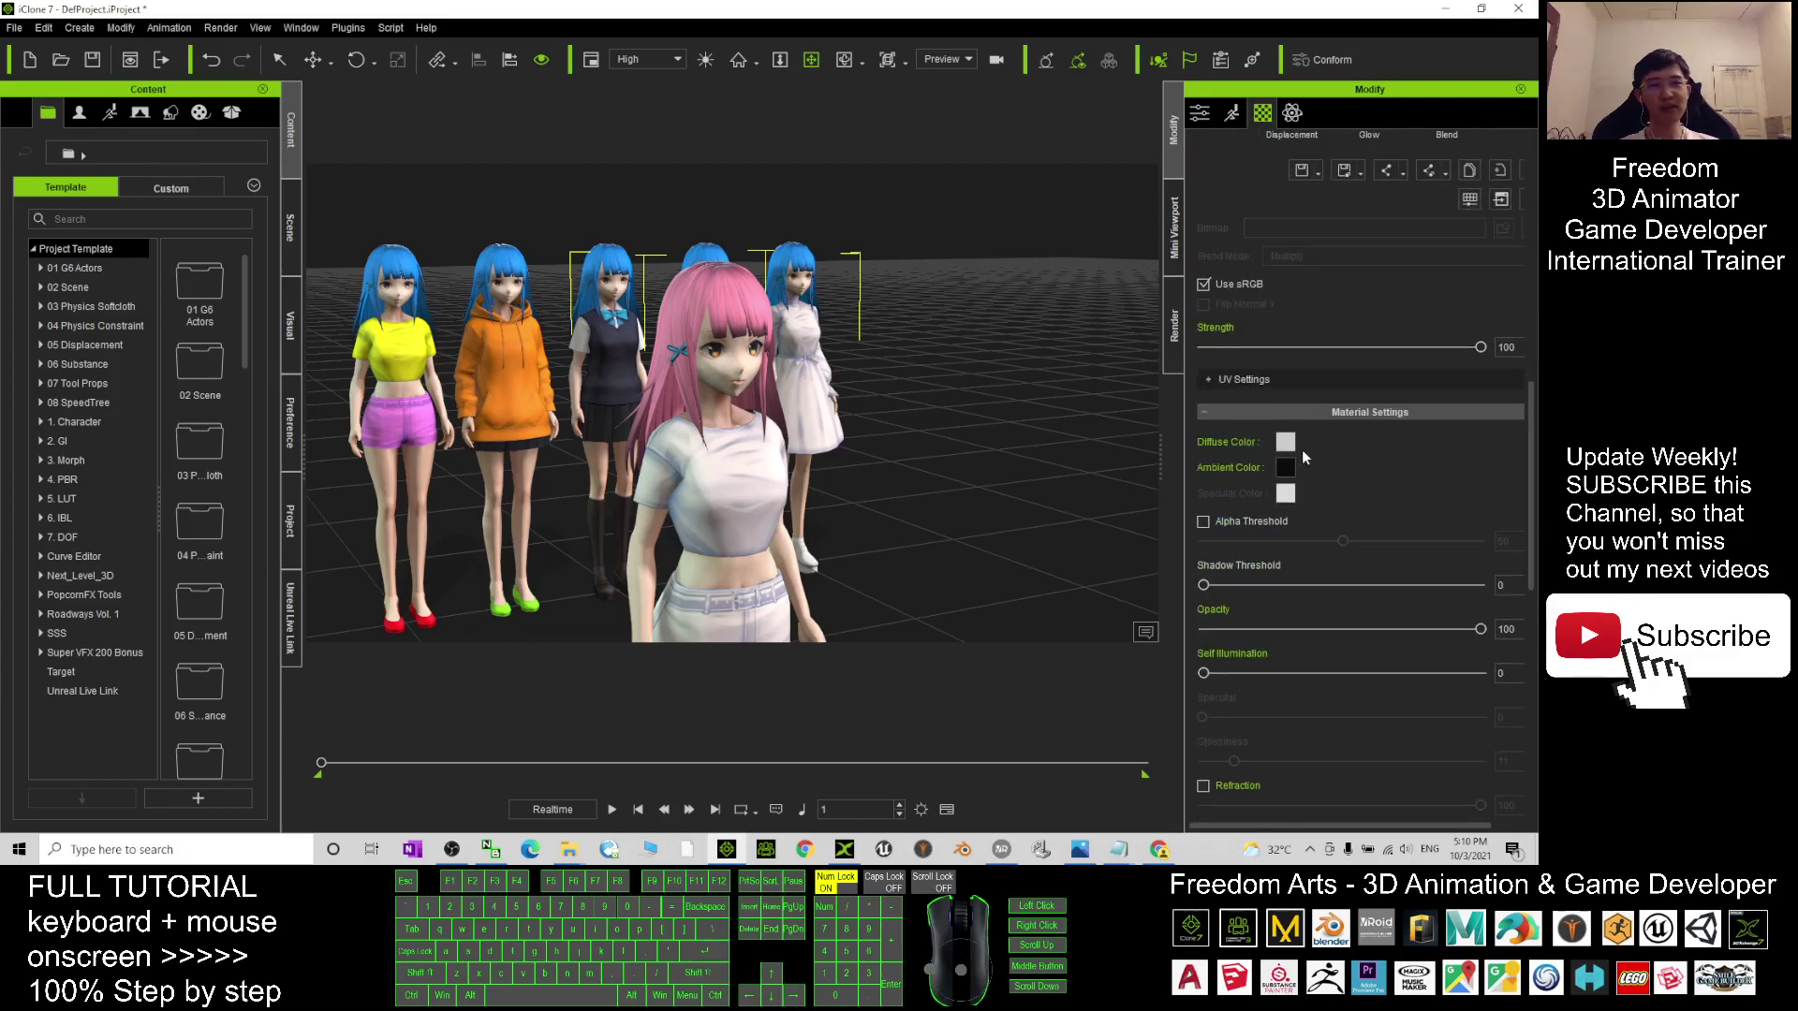
# Preview light green, lavender, magenta and blue-violet as the top's Diffuse Color, ending on cyan
pyautogui.click(1285, 442)
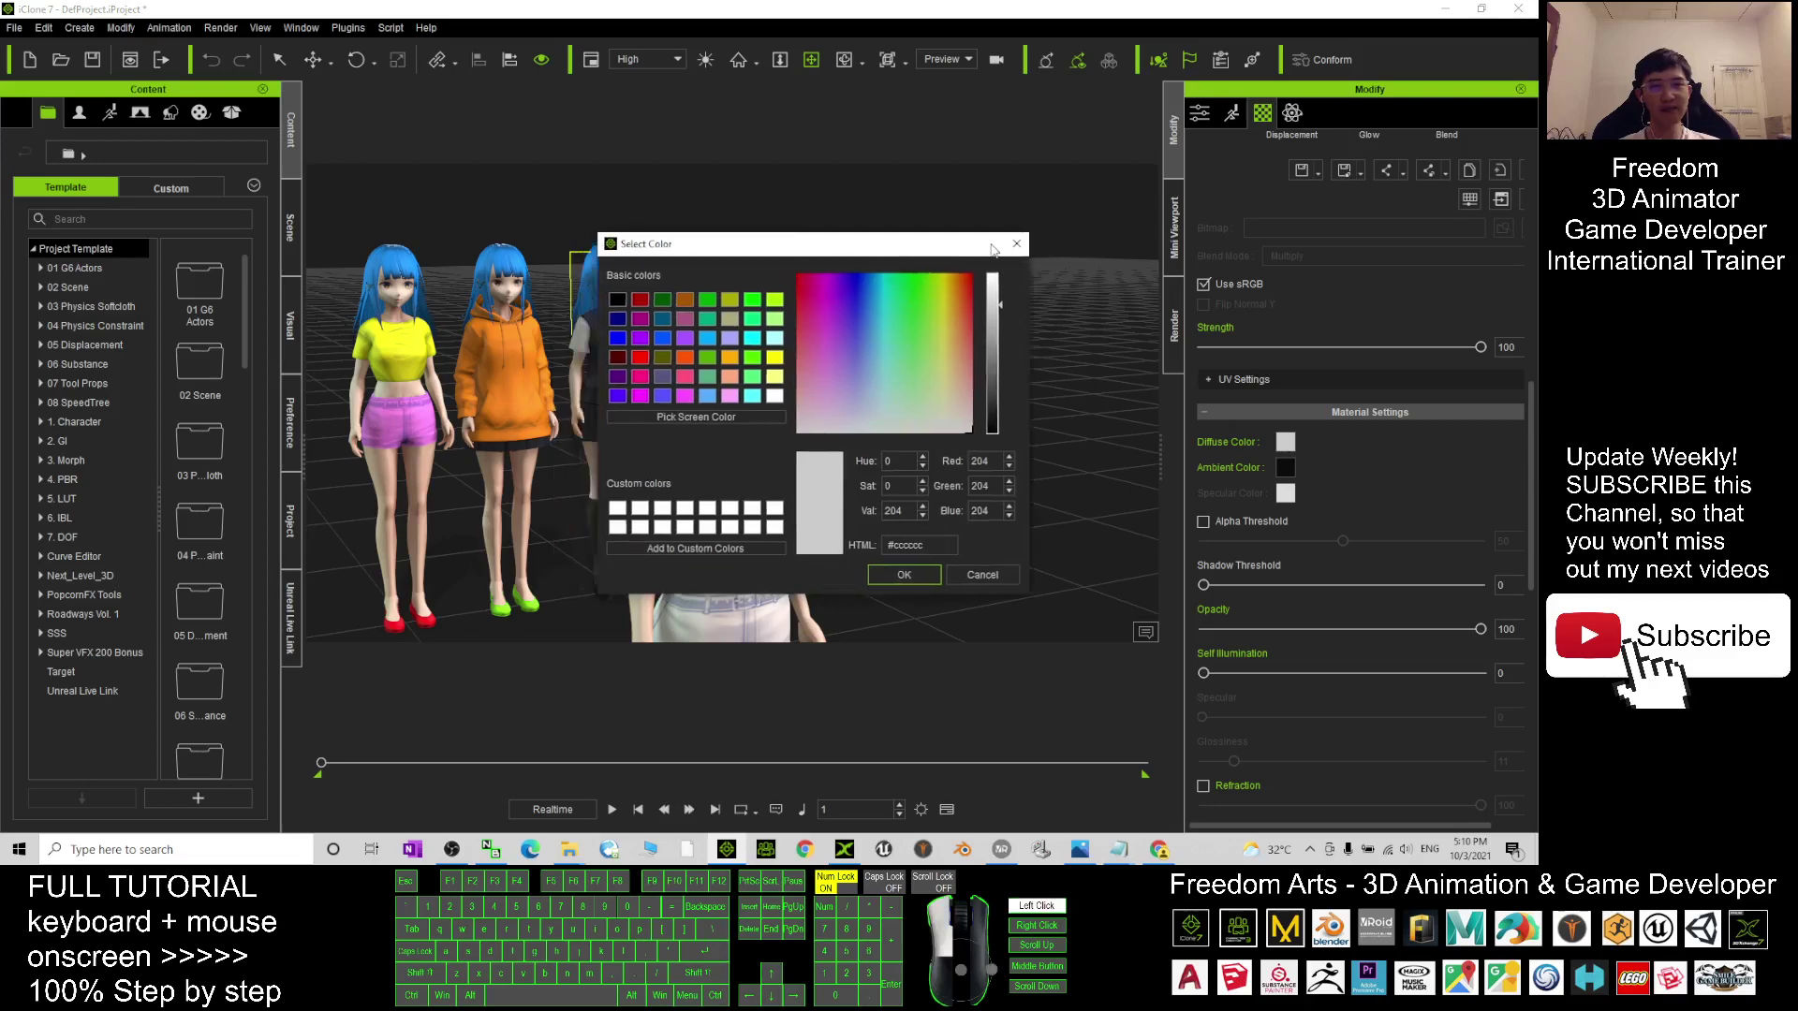
pyautogui.click(1124, 319)
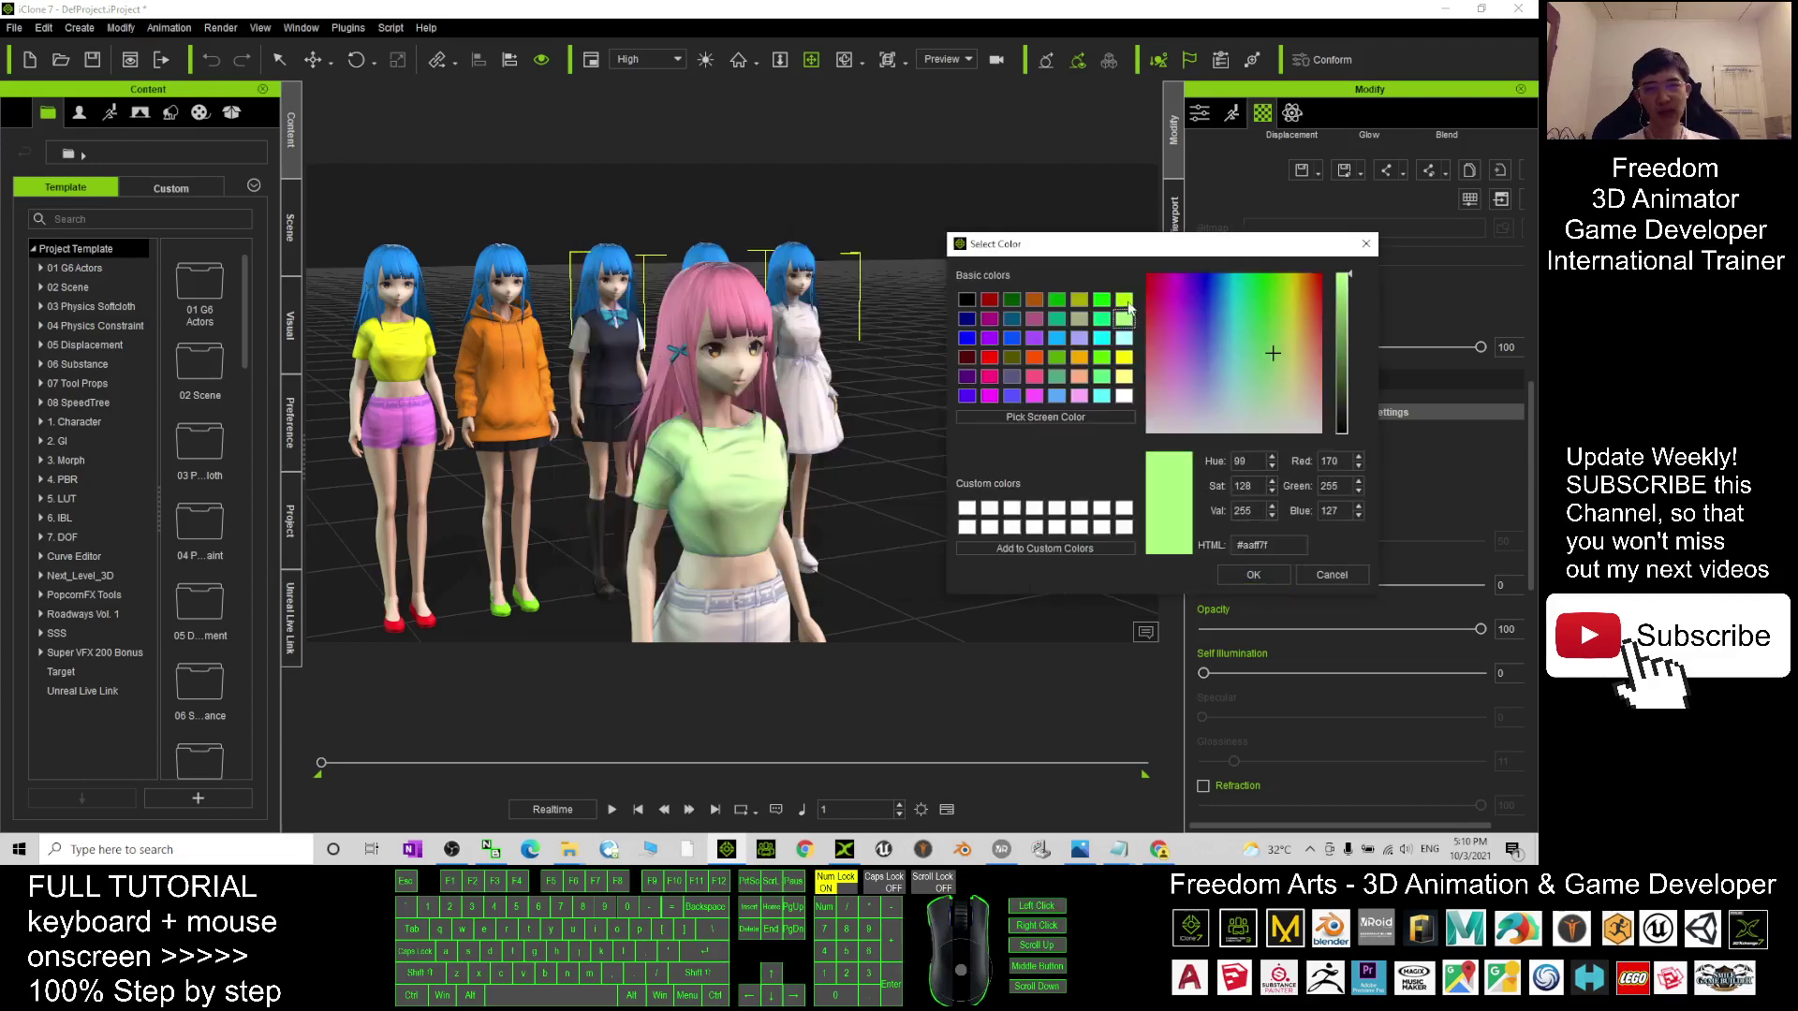
pyautogui.click(1079, 339)
pyautogui.click(990, 376)
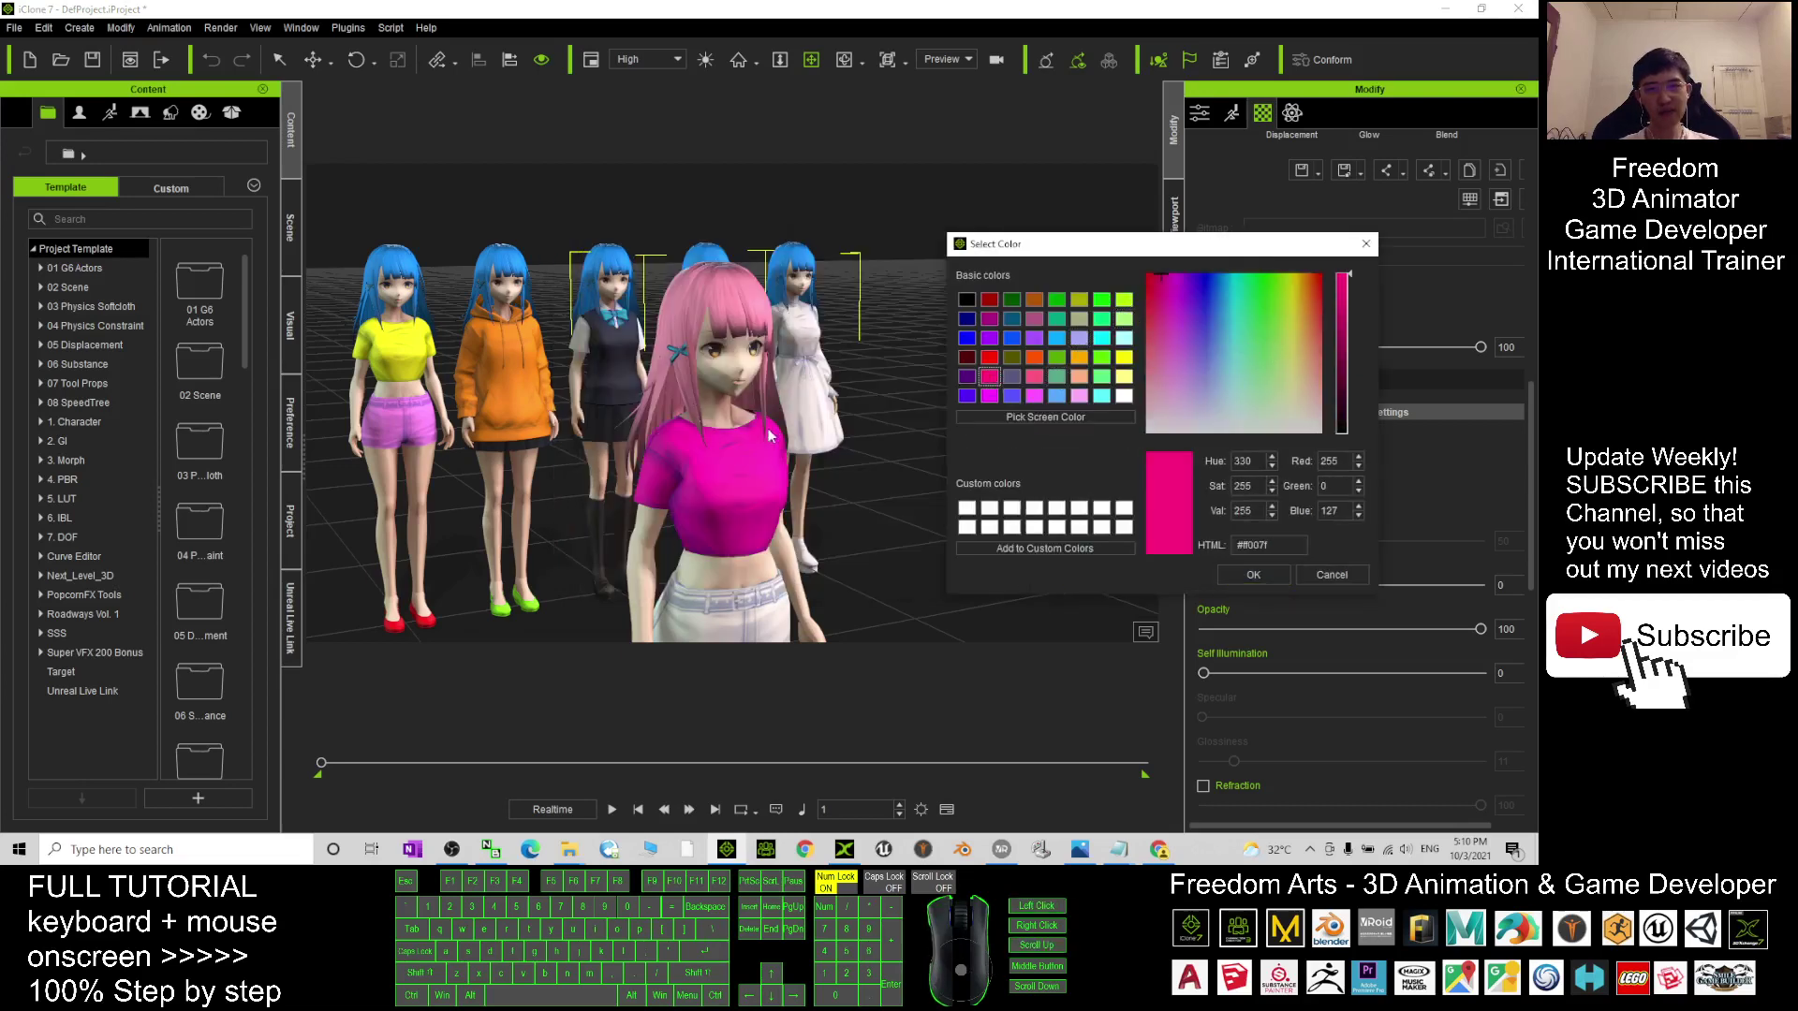
pyautogui.click(966, 376)
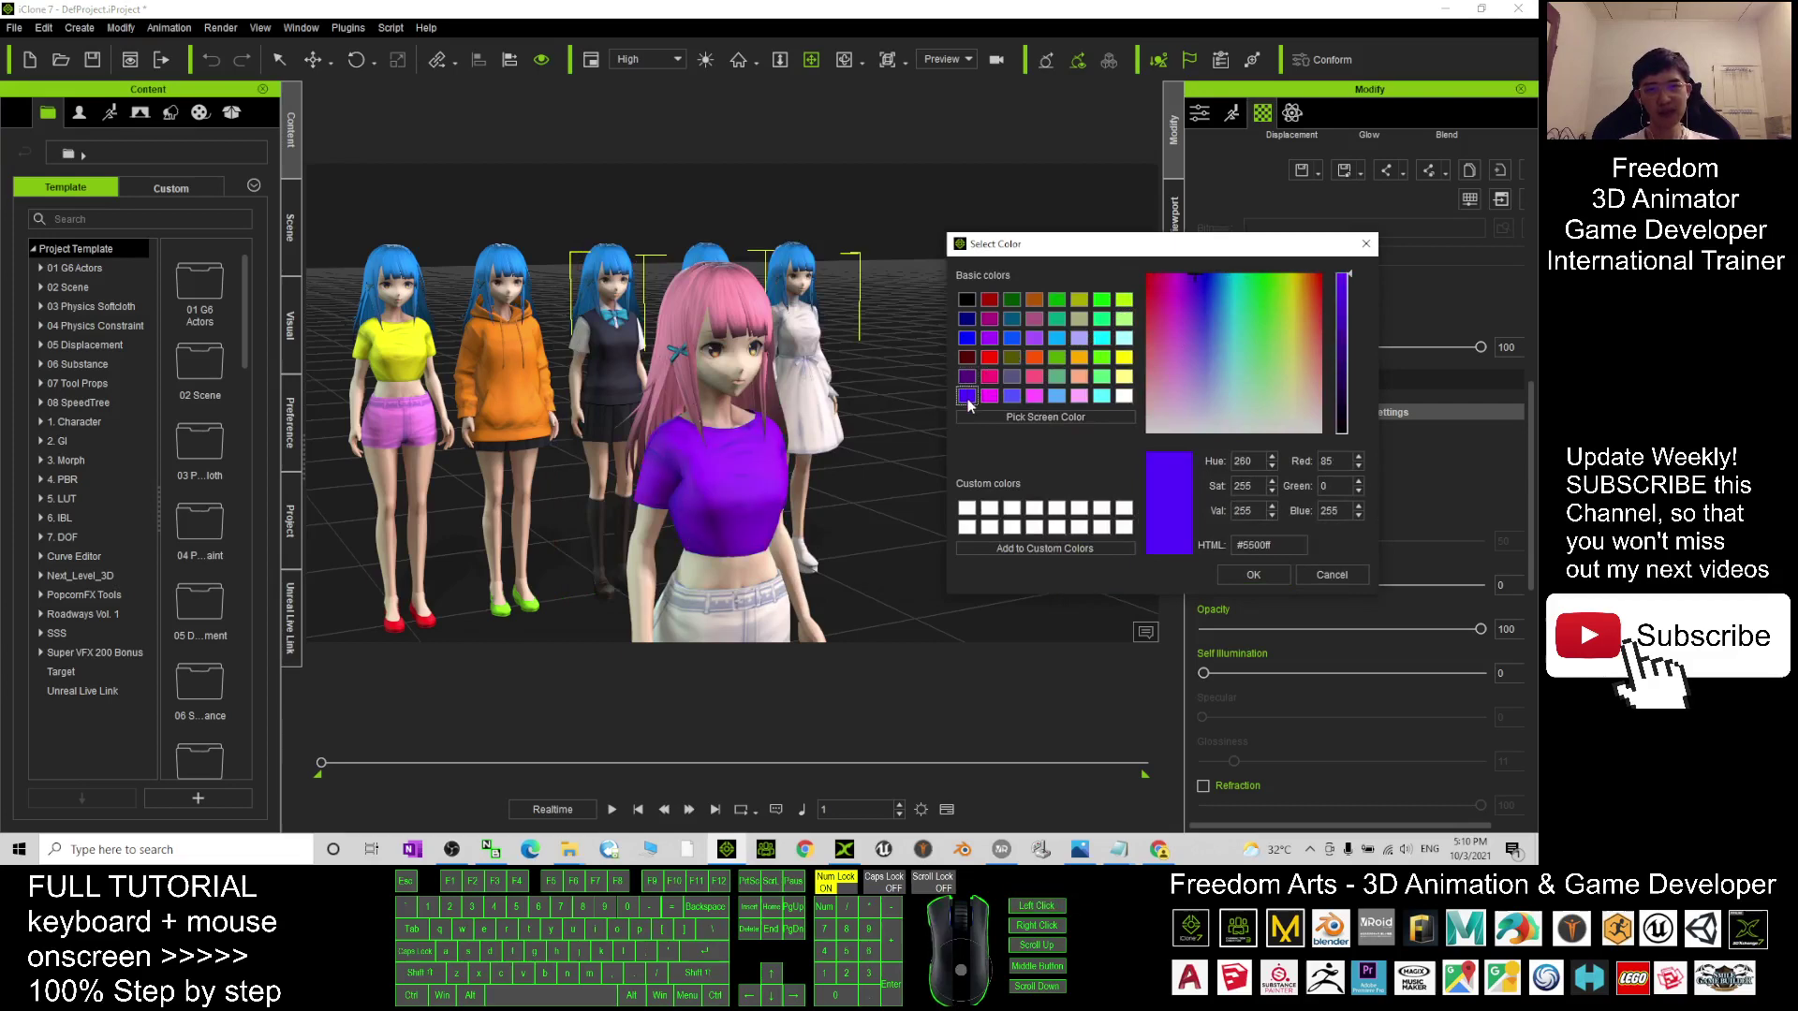
pyautogui.click(1102, 396)
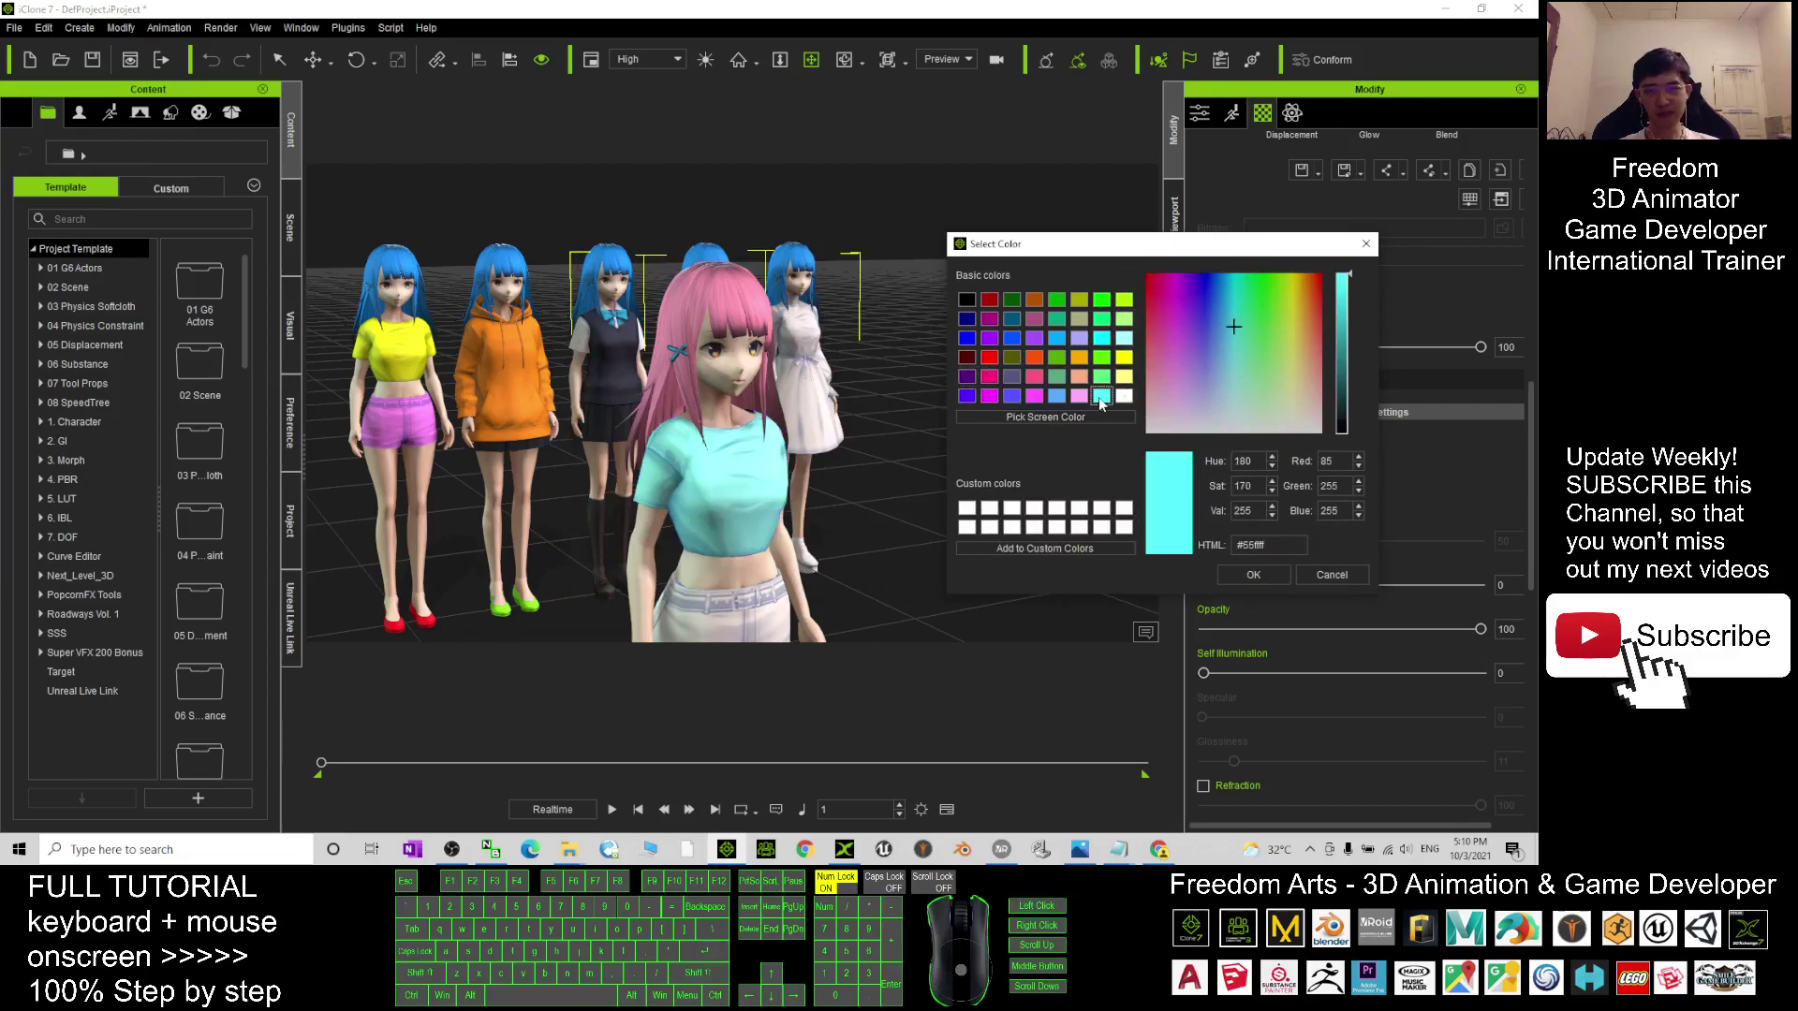
# Confirm the cyan top and select the Bottoms_01_CLOTH shorts material
pyautogui.click(1252, 574)
pyautogui.scroll(-3, 735, 441)
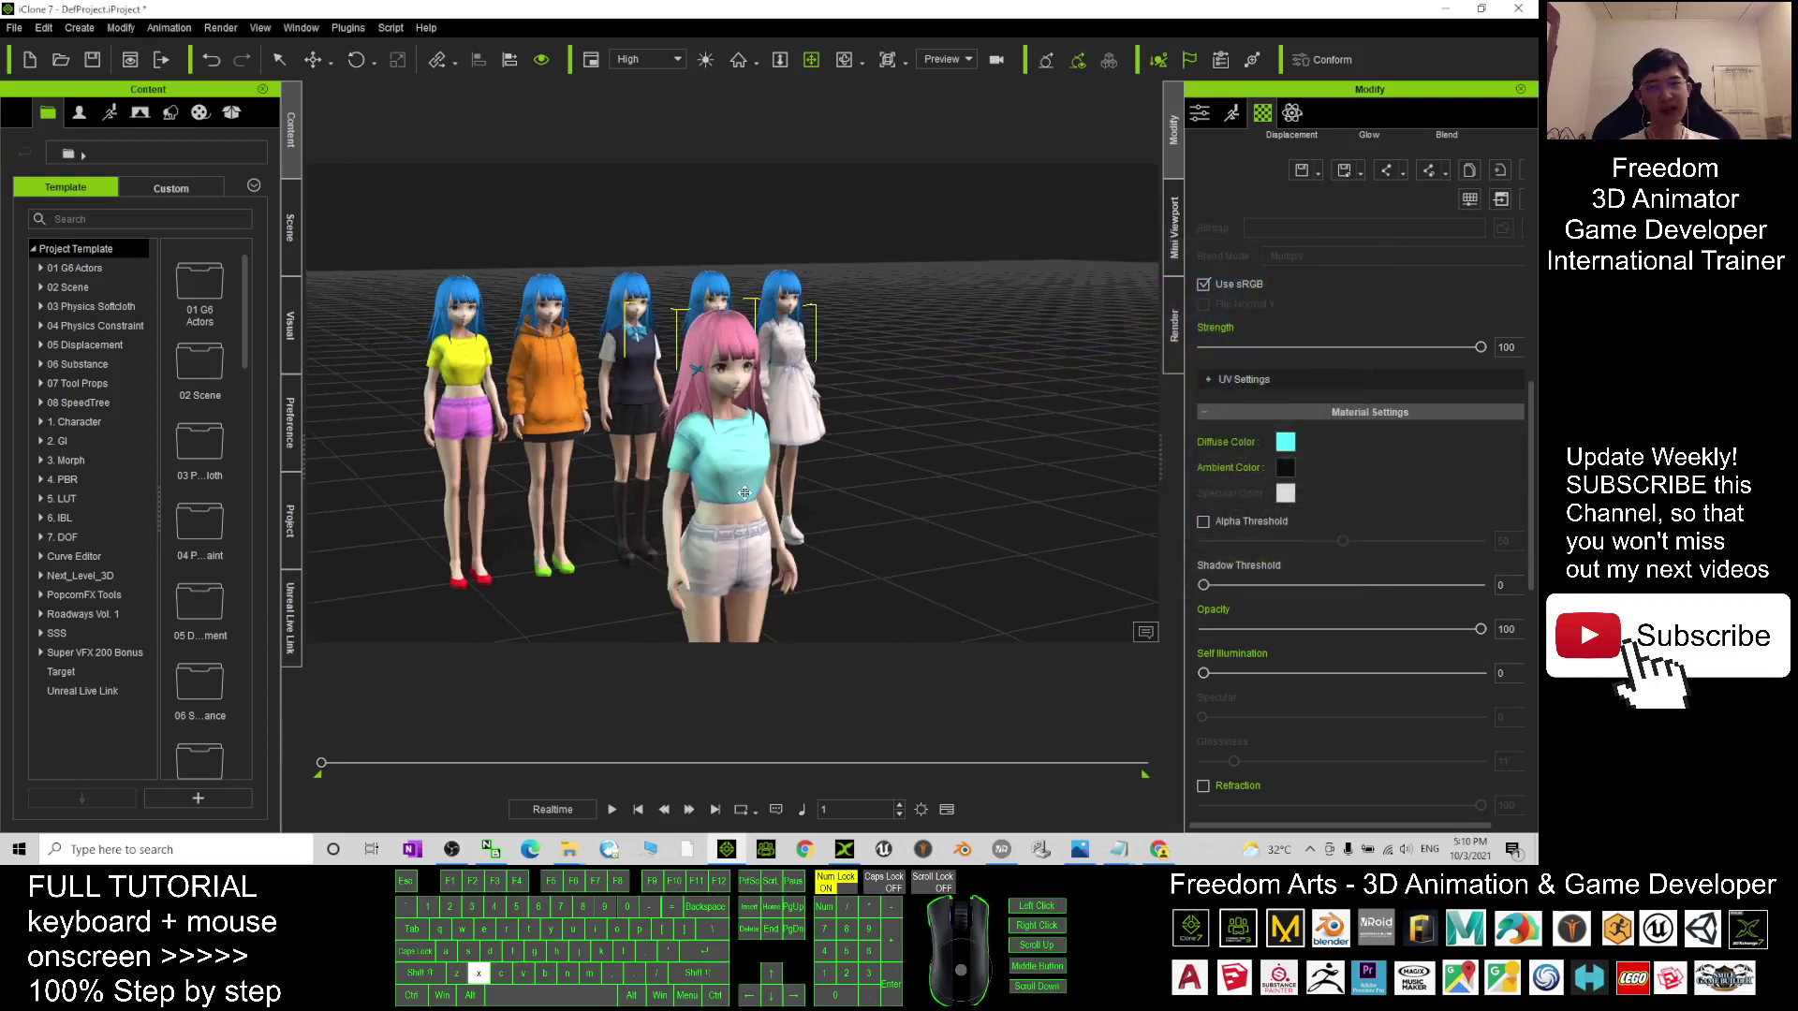
pyautogui.scroll(-3, 735, 441)
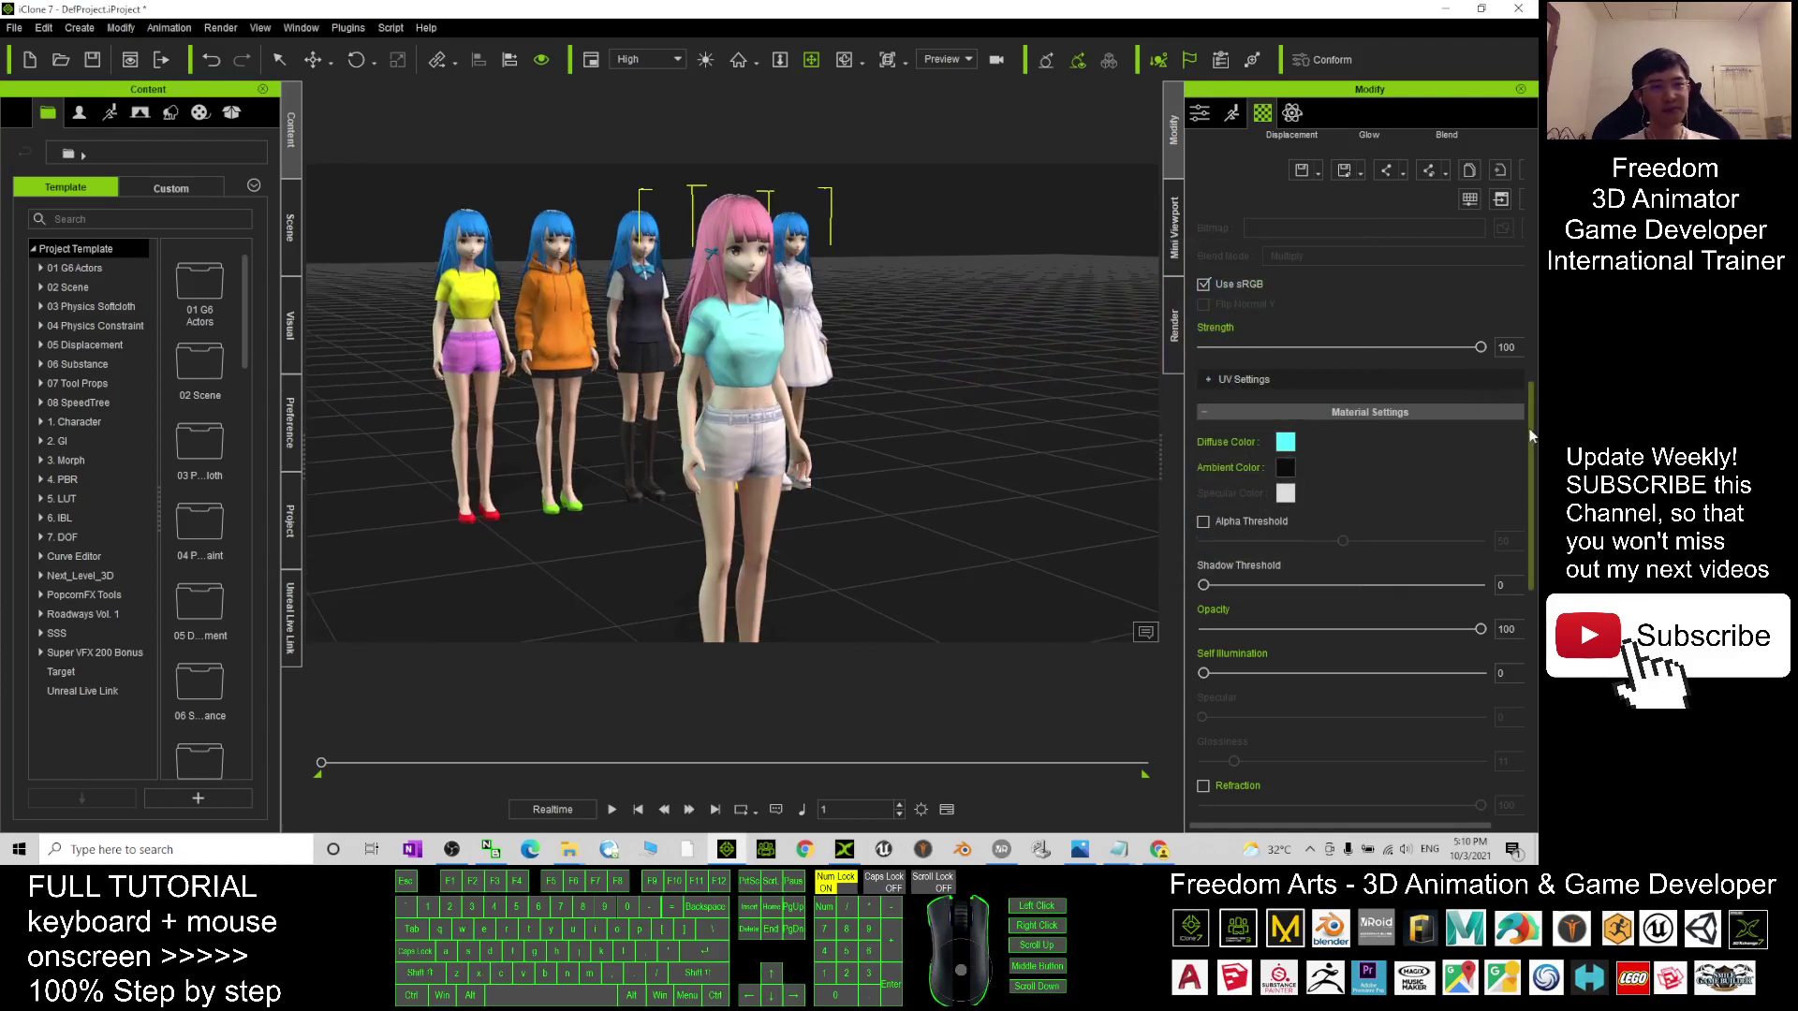
pyautogui.scroll(5, 1532, 435)
pyautogui.scroll(5, 1531, 436)
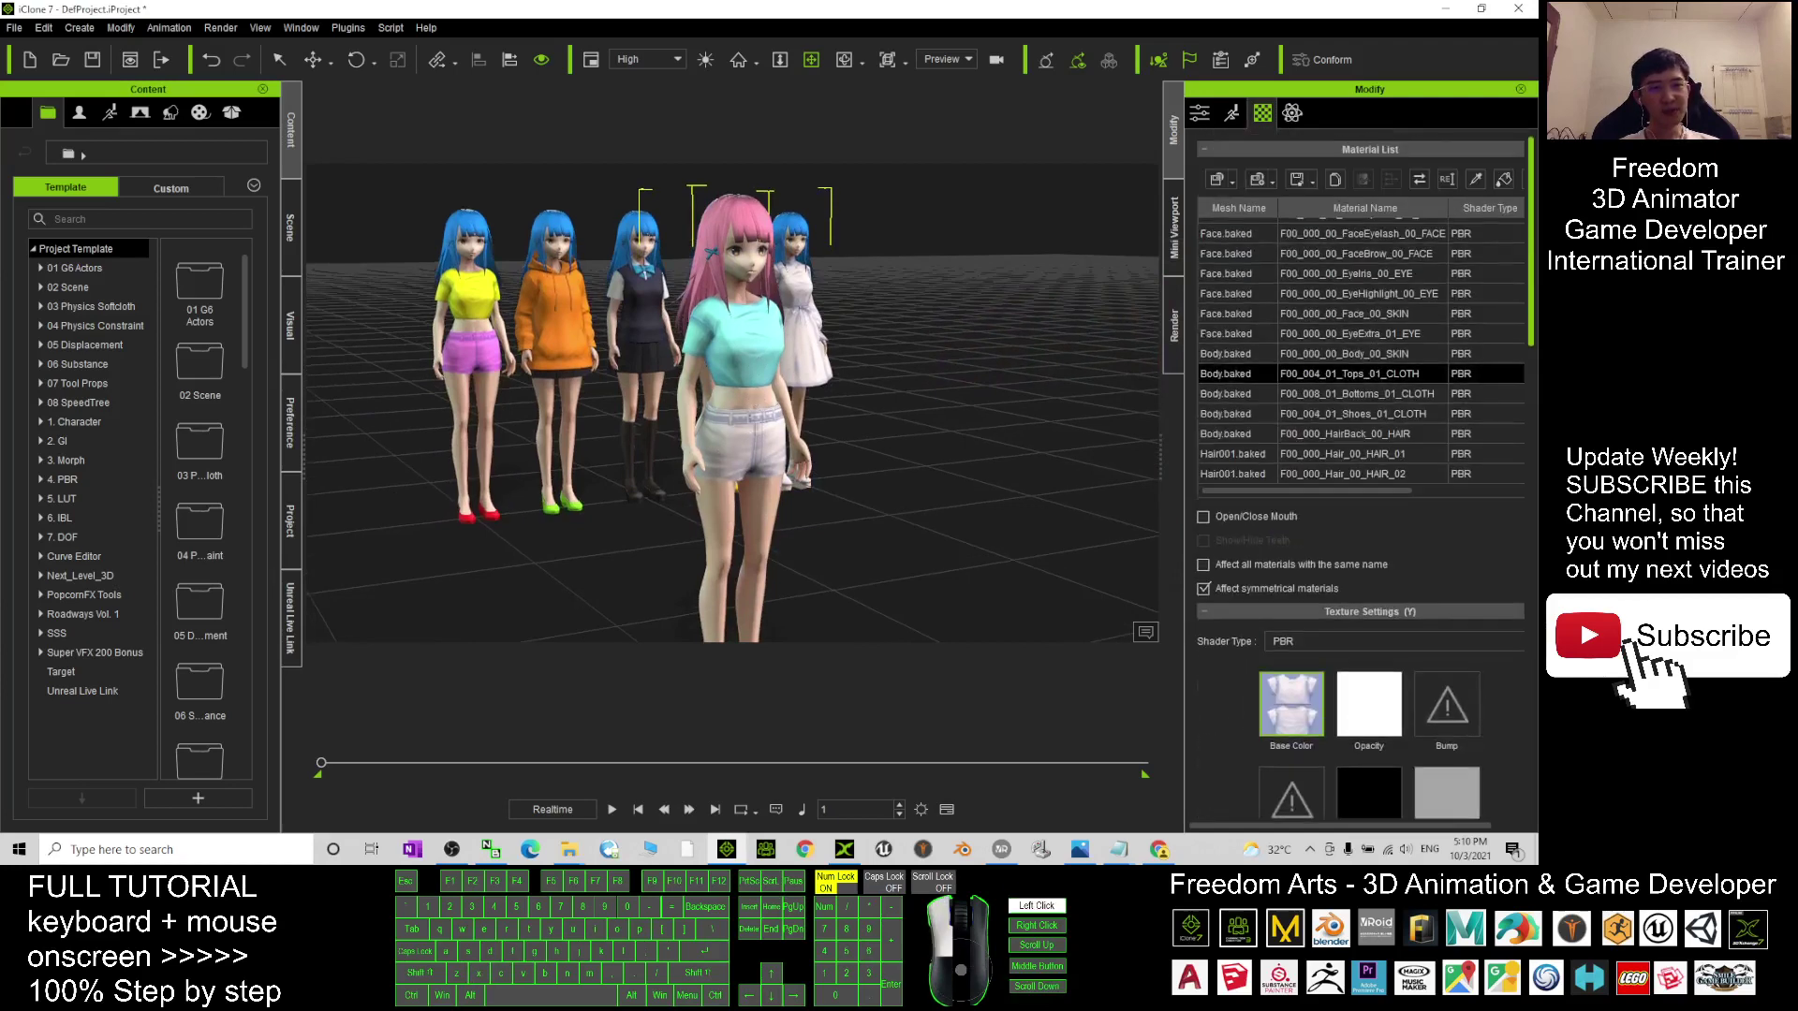
pyautogui.click(1363, 394)
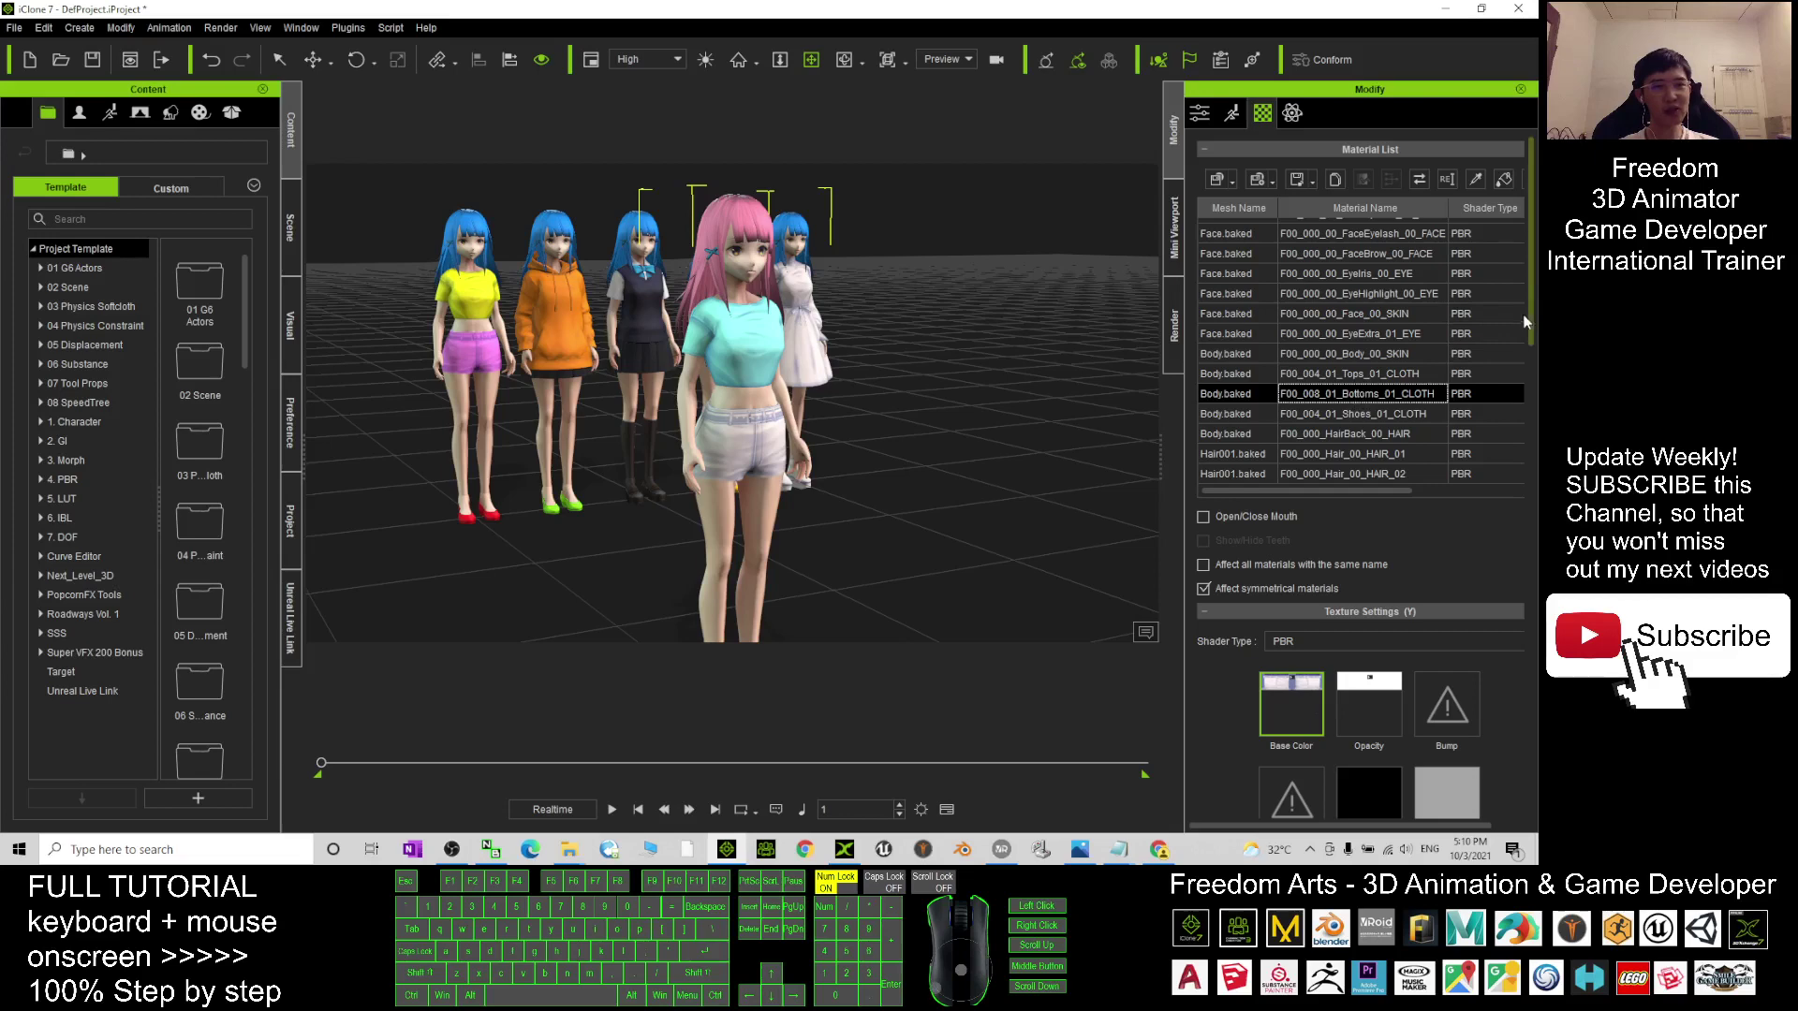
pyautogui.scroll(-3, 1498, 374)
pyautogui.scroll(-3, 1404, 468)
pyautogui.scroll(-3, 1310, 561)
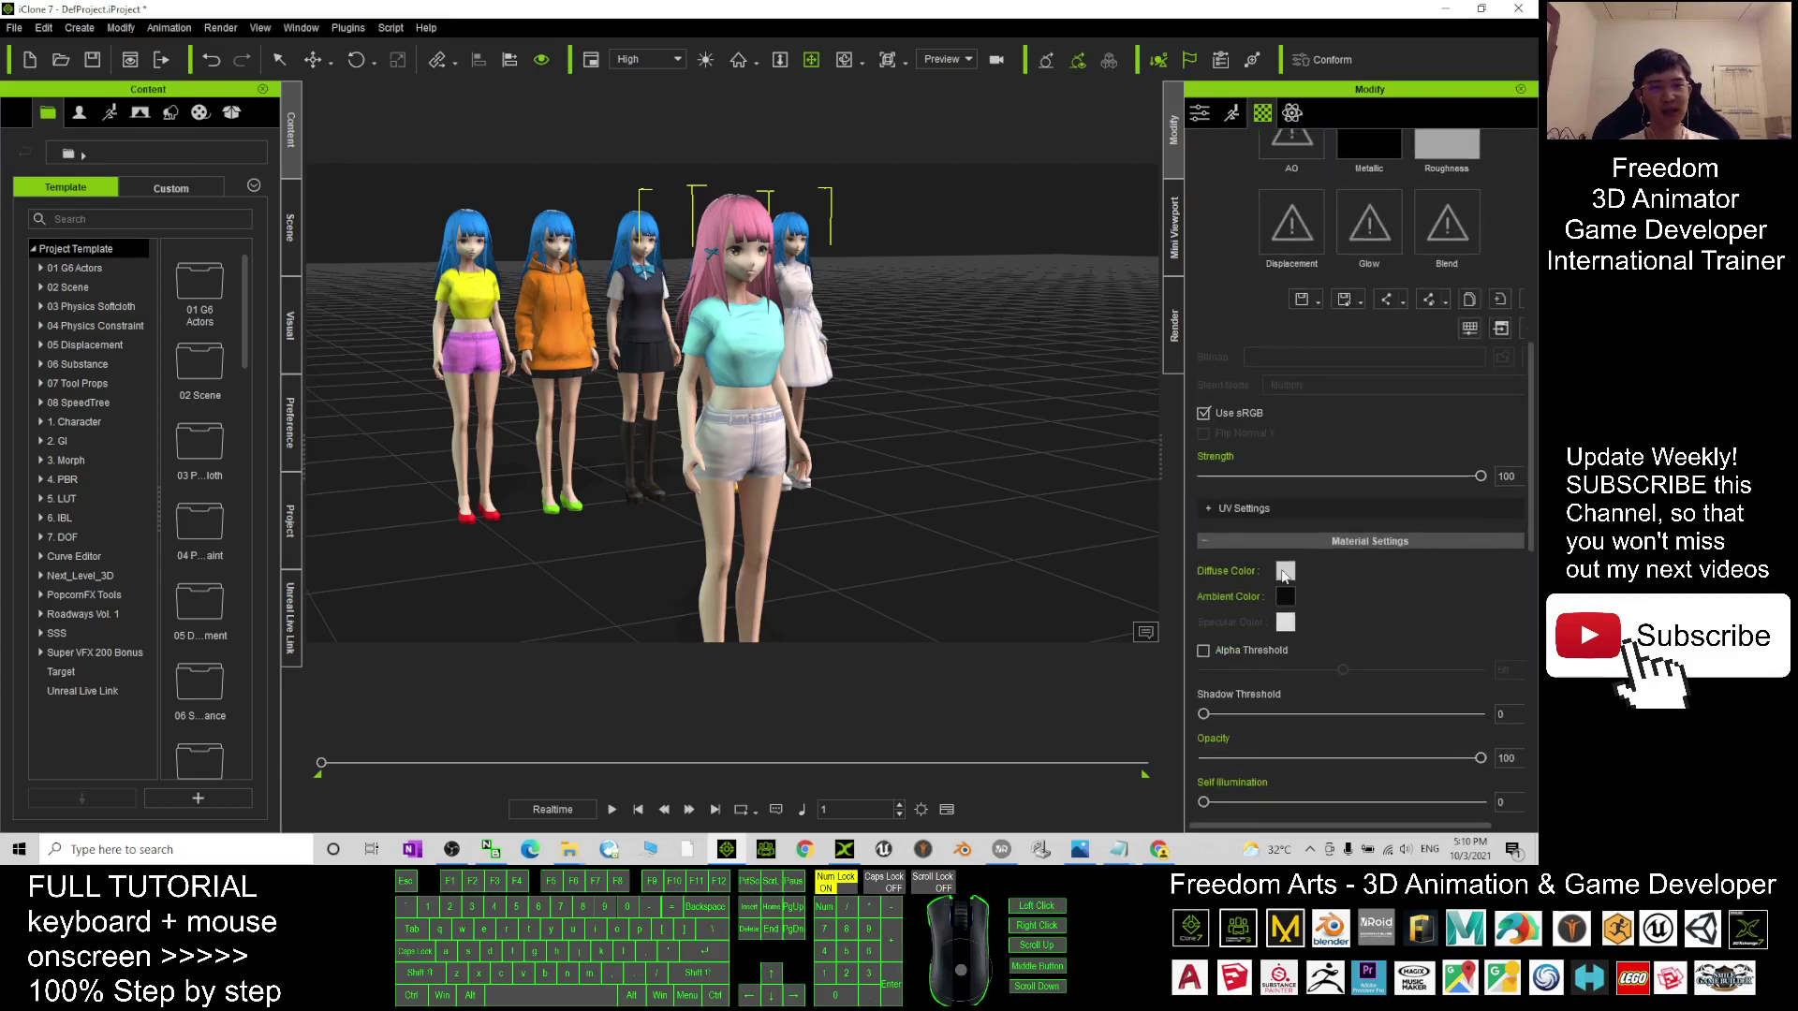
# Try purple, muted pink and blue-violet on the shorts' Diffuse Color, then confirm bright pink
pyautogui.click(1285, 571)
pyautogui.click(596, 338)
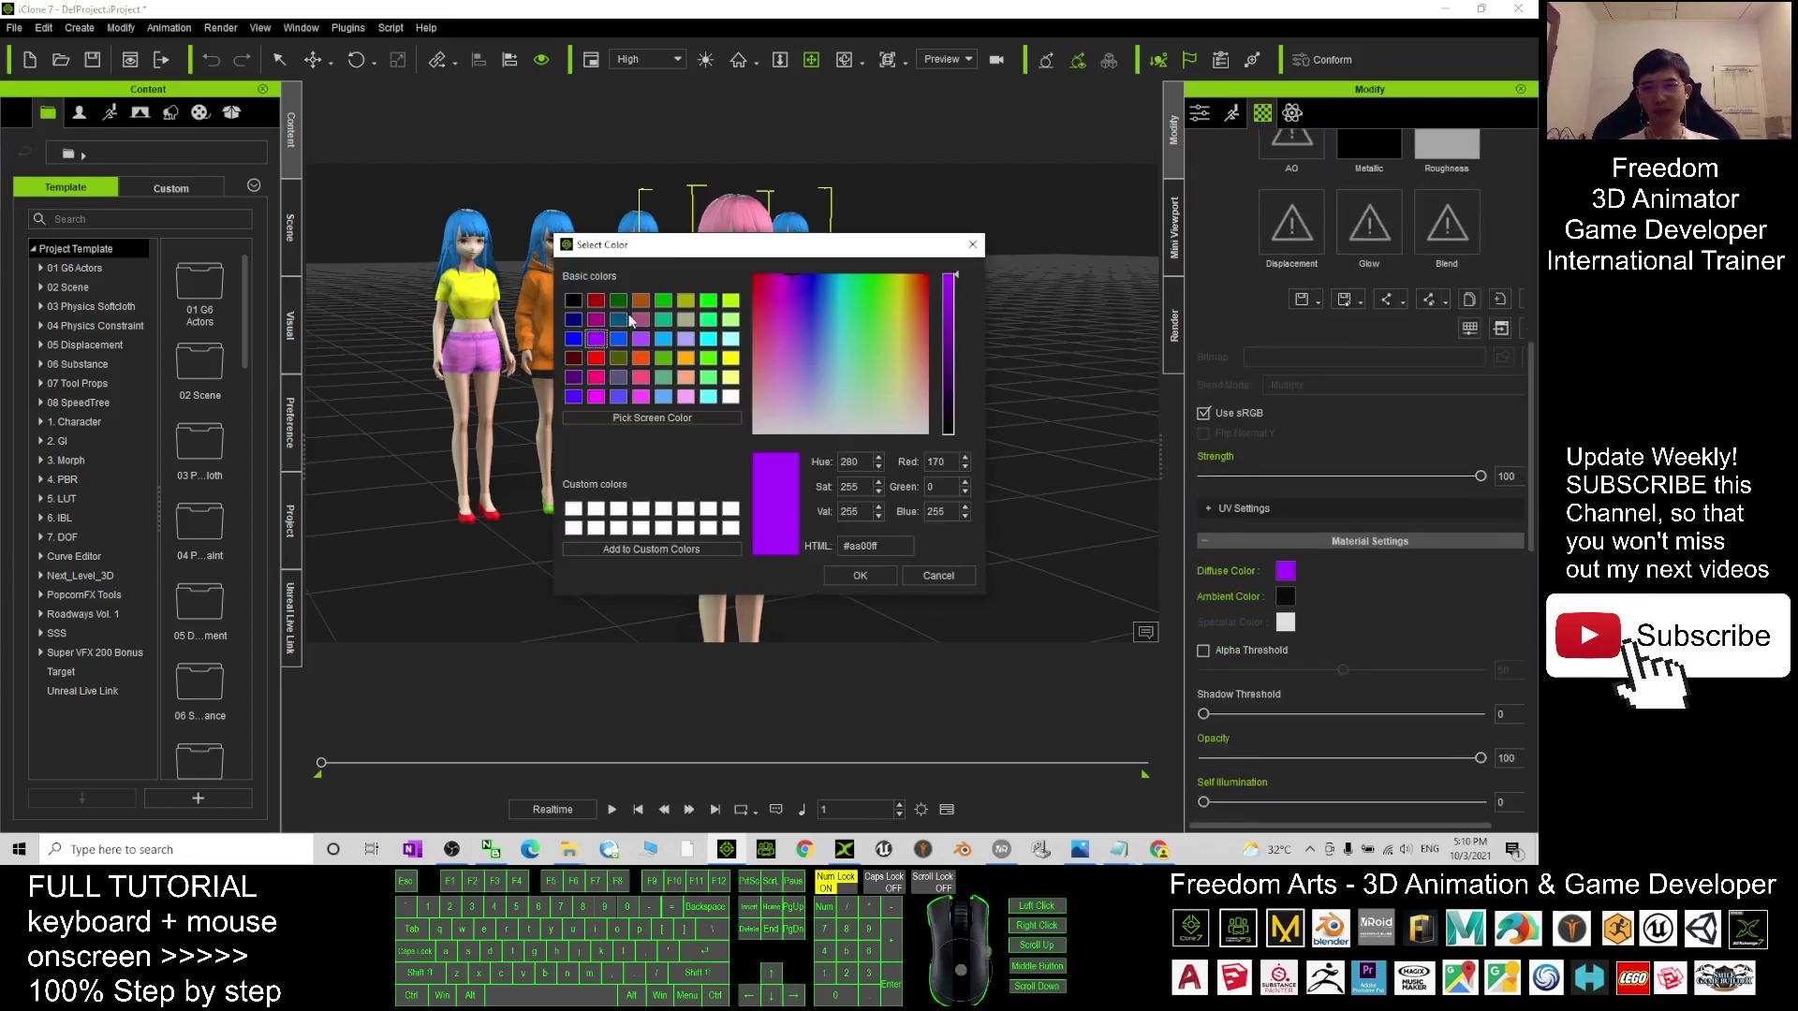
pyautogui.moveTo(665, 253); pyautogui.dragTo(1050, 231)
pyautogui.click(980, 298)
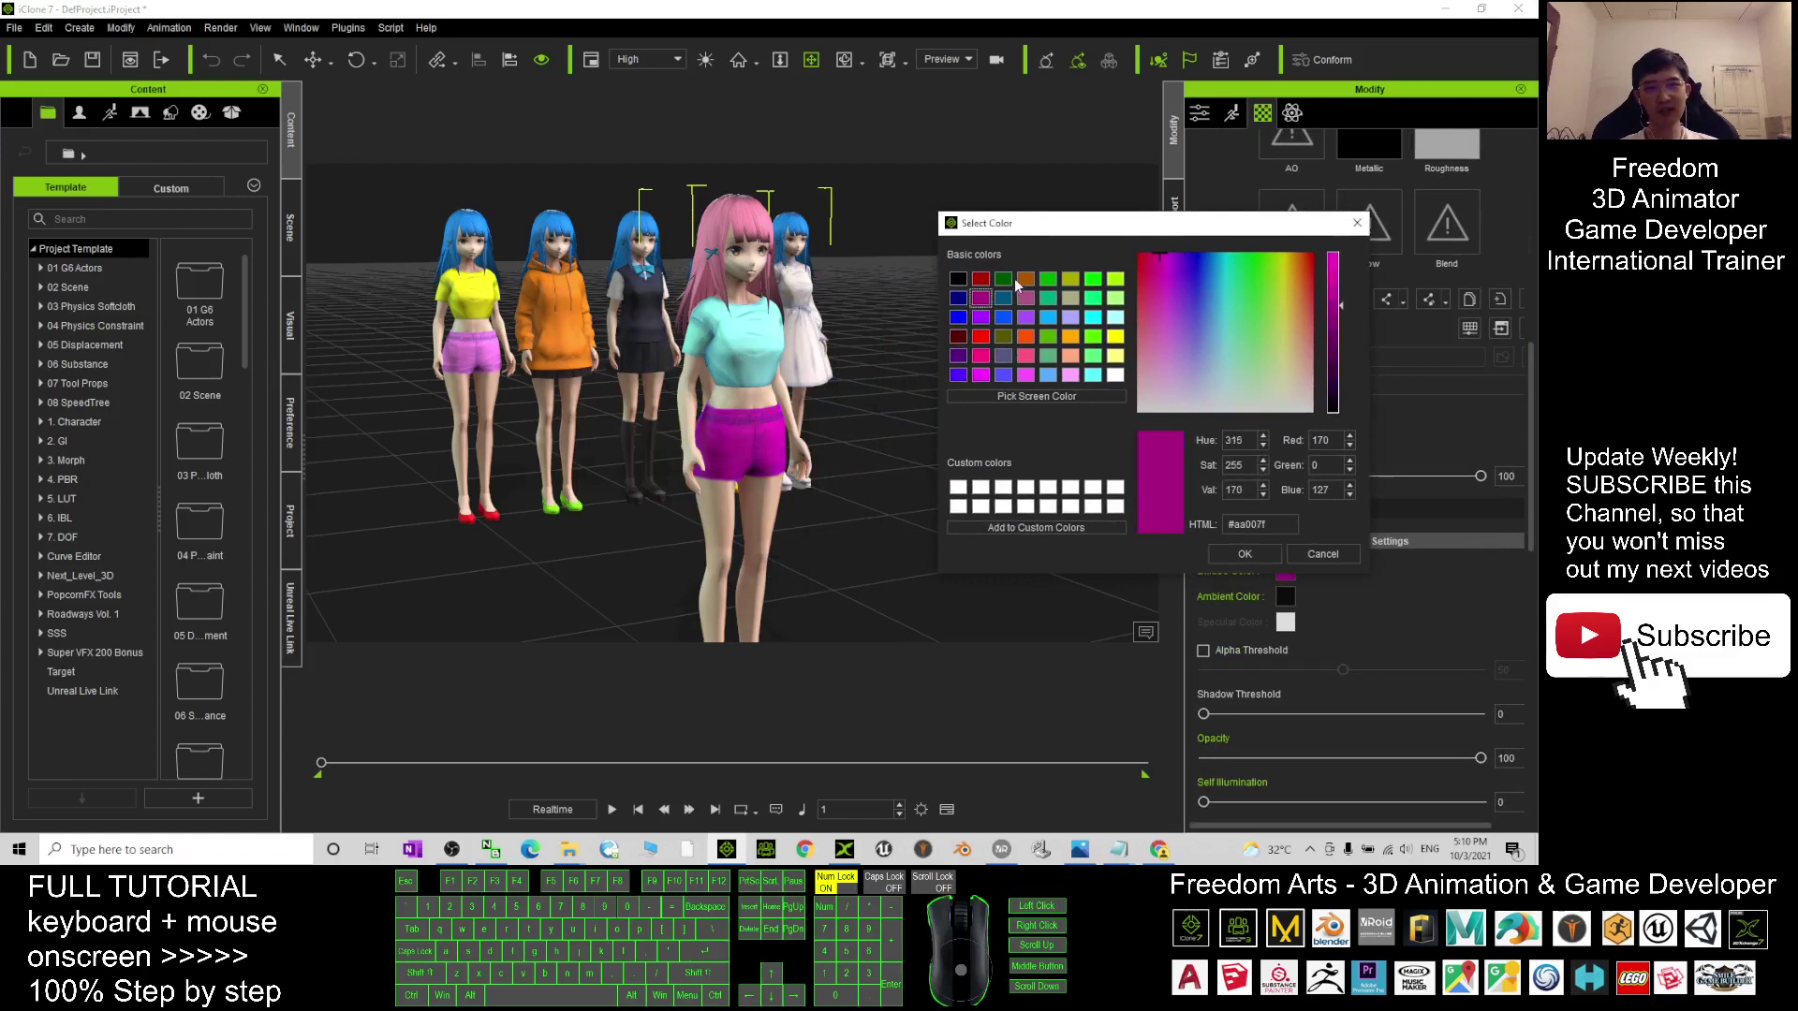
pyautogui.click(1025, 374)
pyautogui.click(1049, 375)
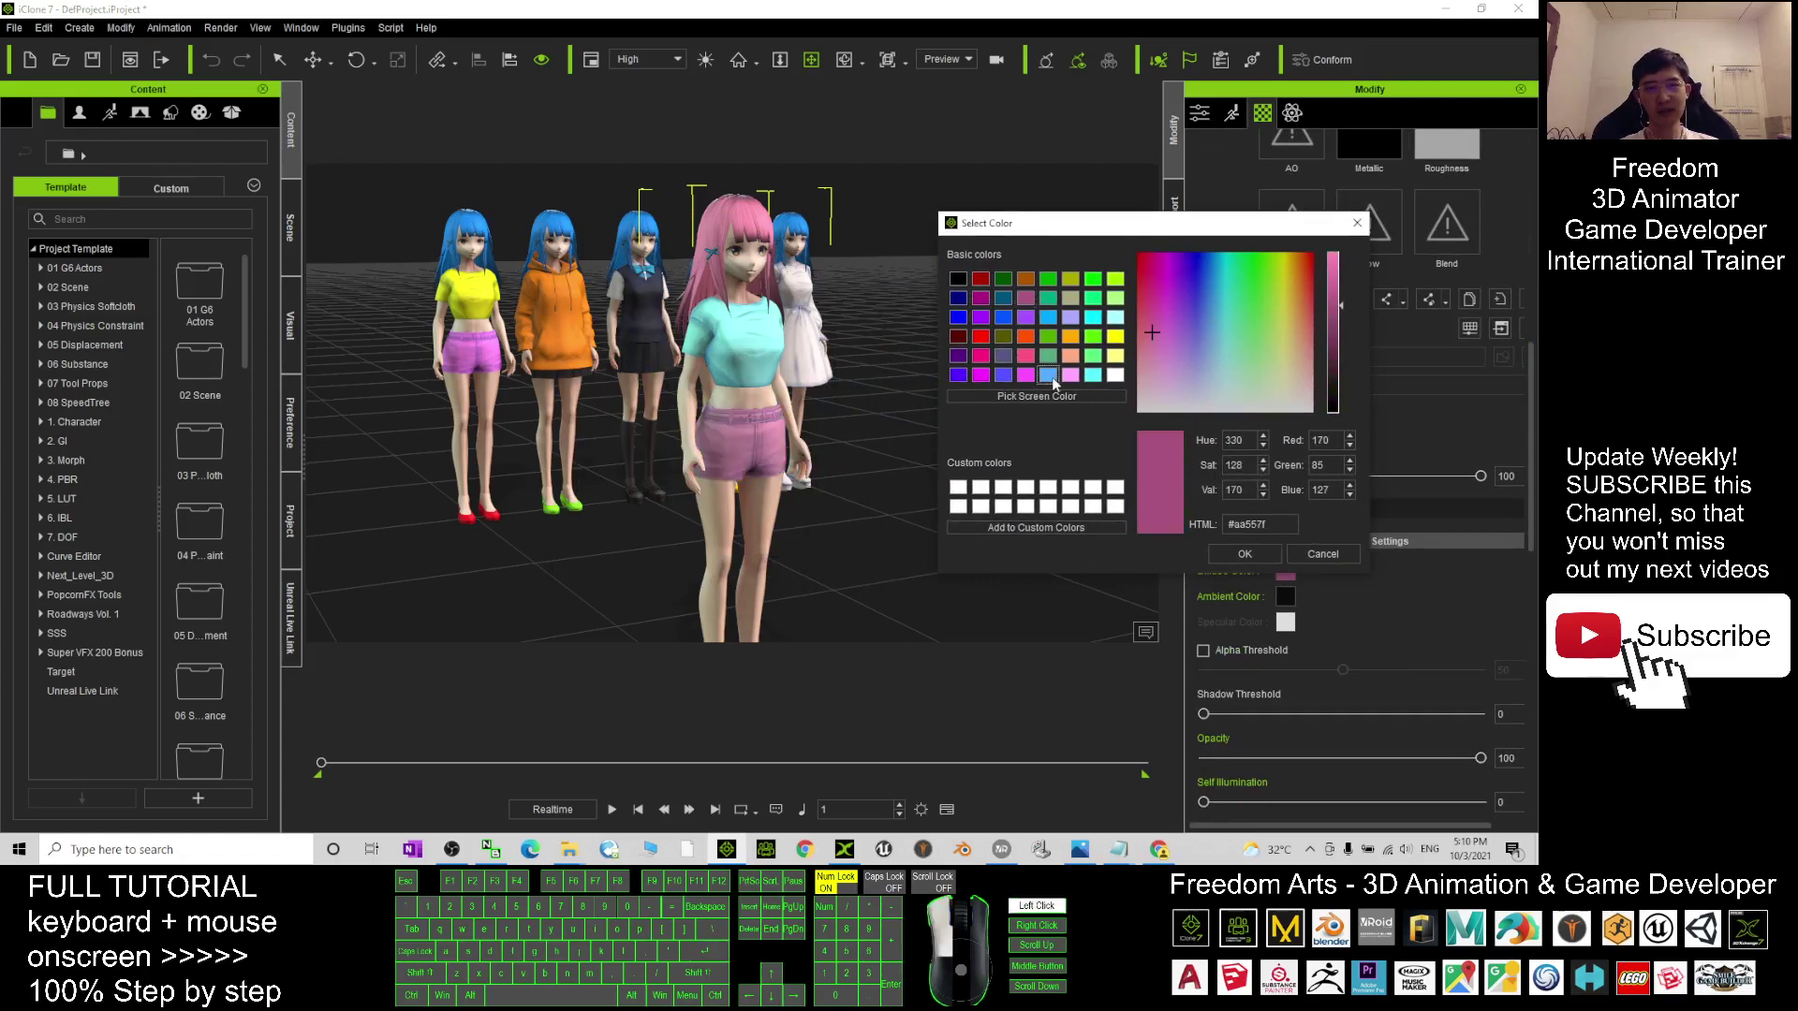
pyautogui.click(957, 376)
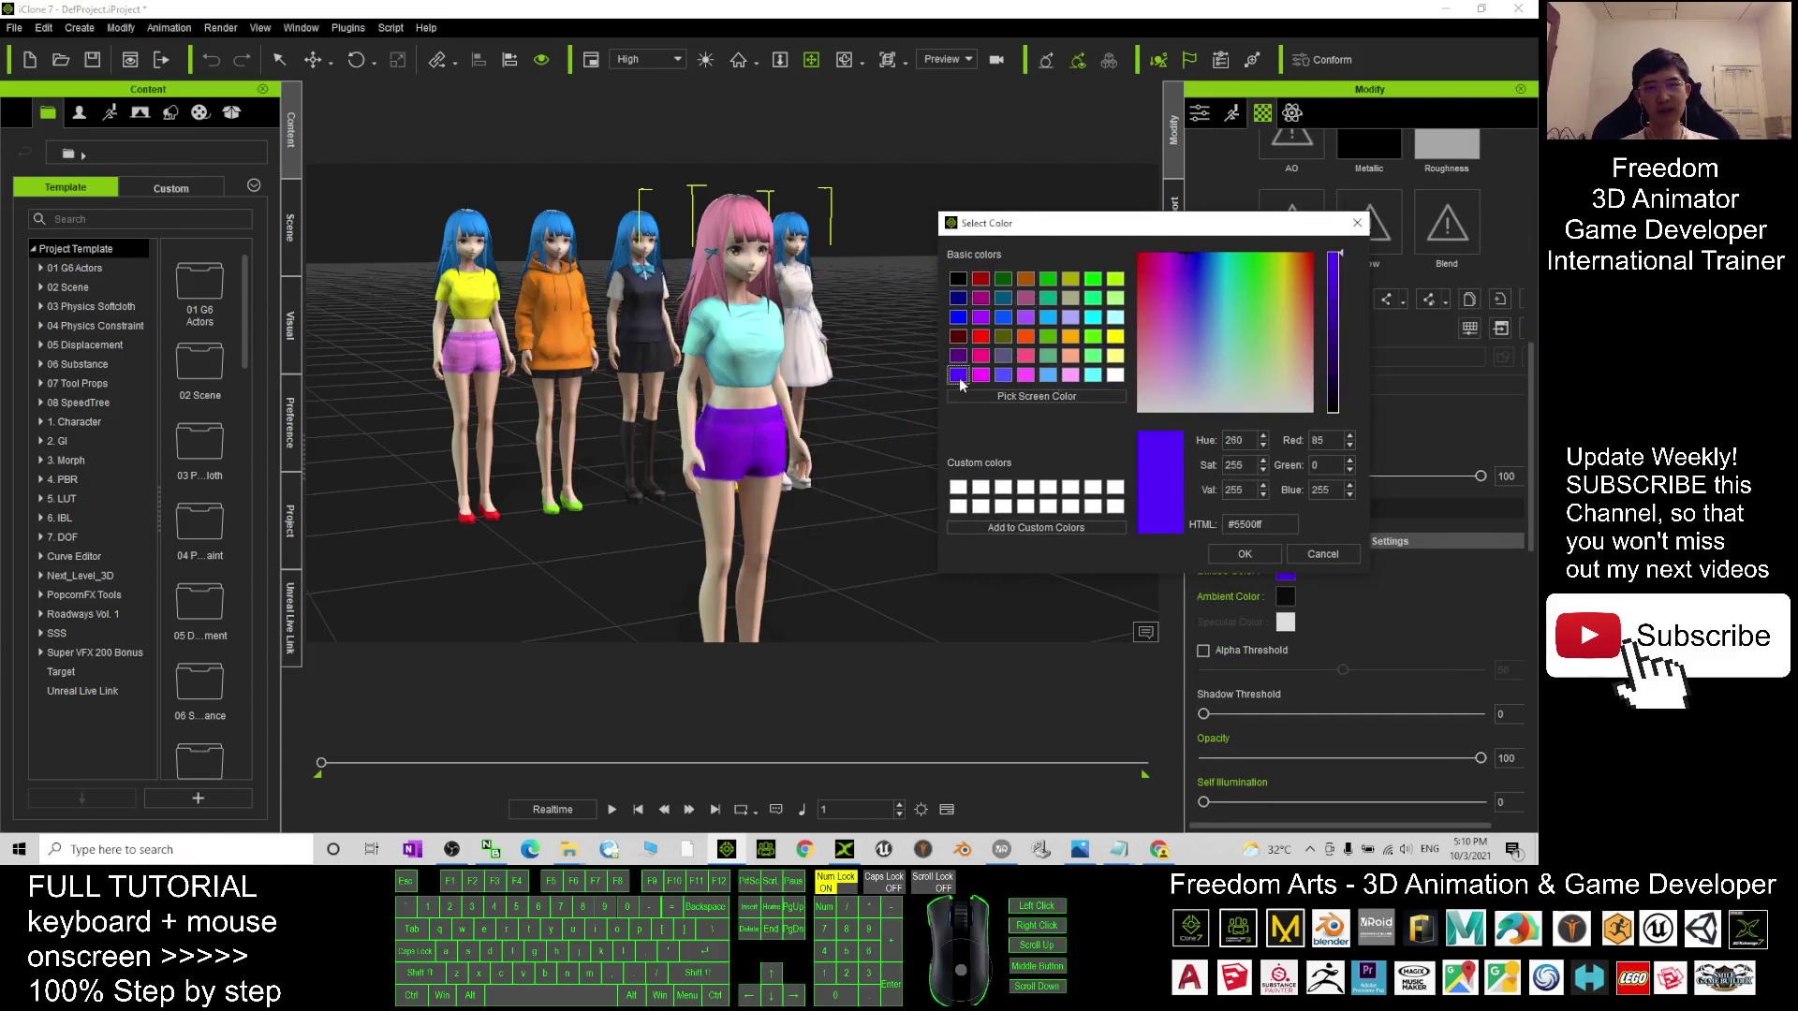
pyautogui.click(1026, 374)
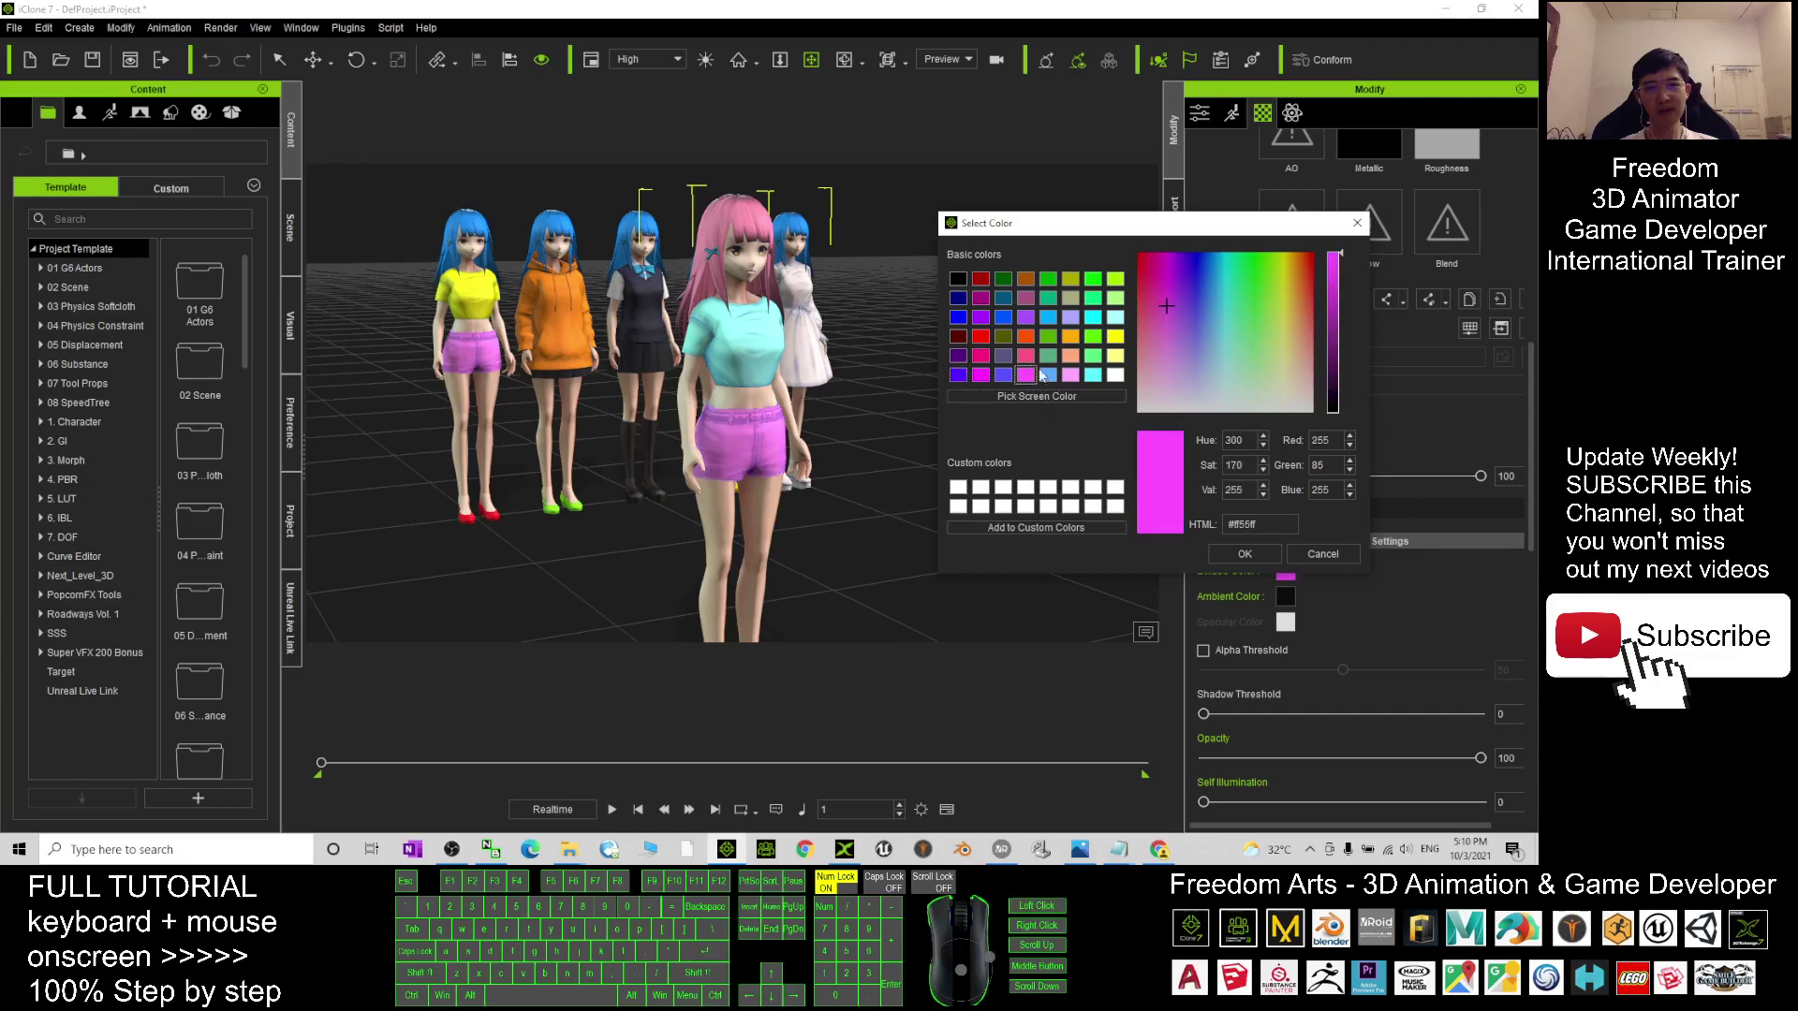
pyautogui.click(1245, 553)
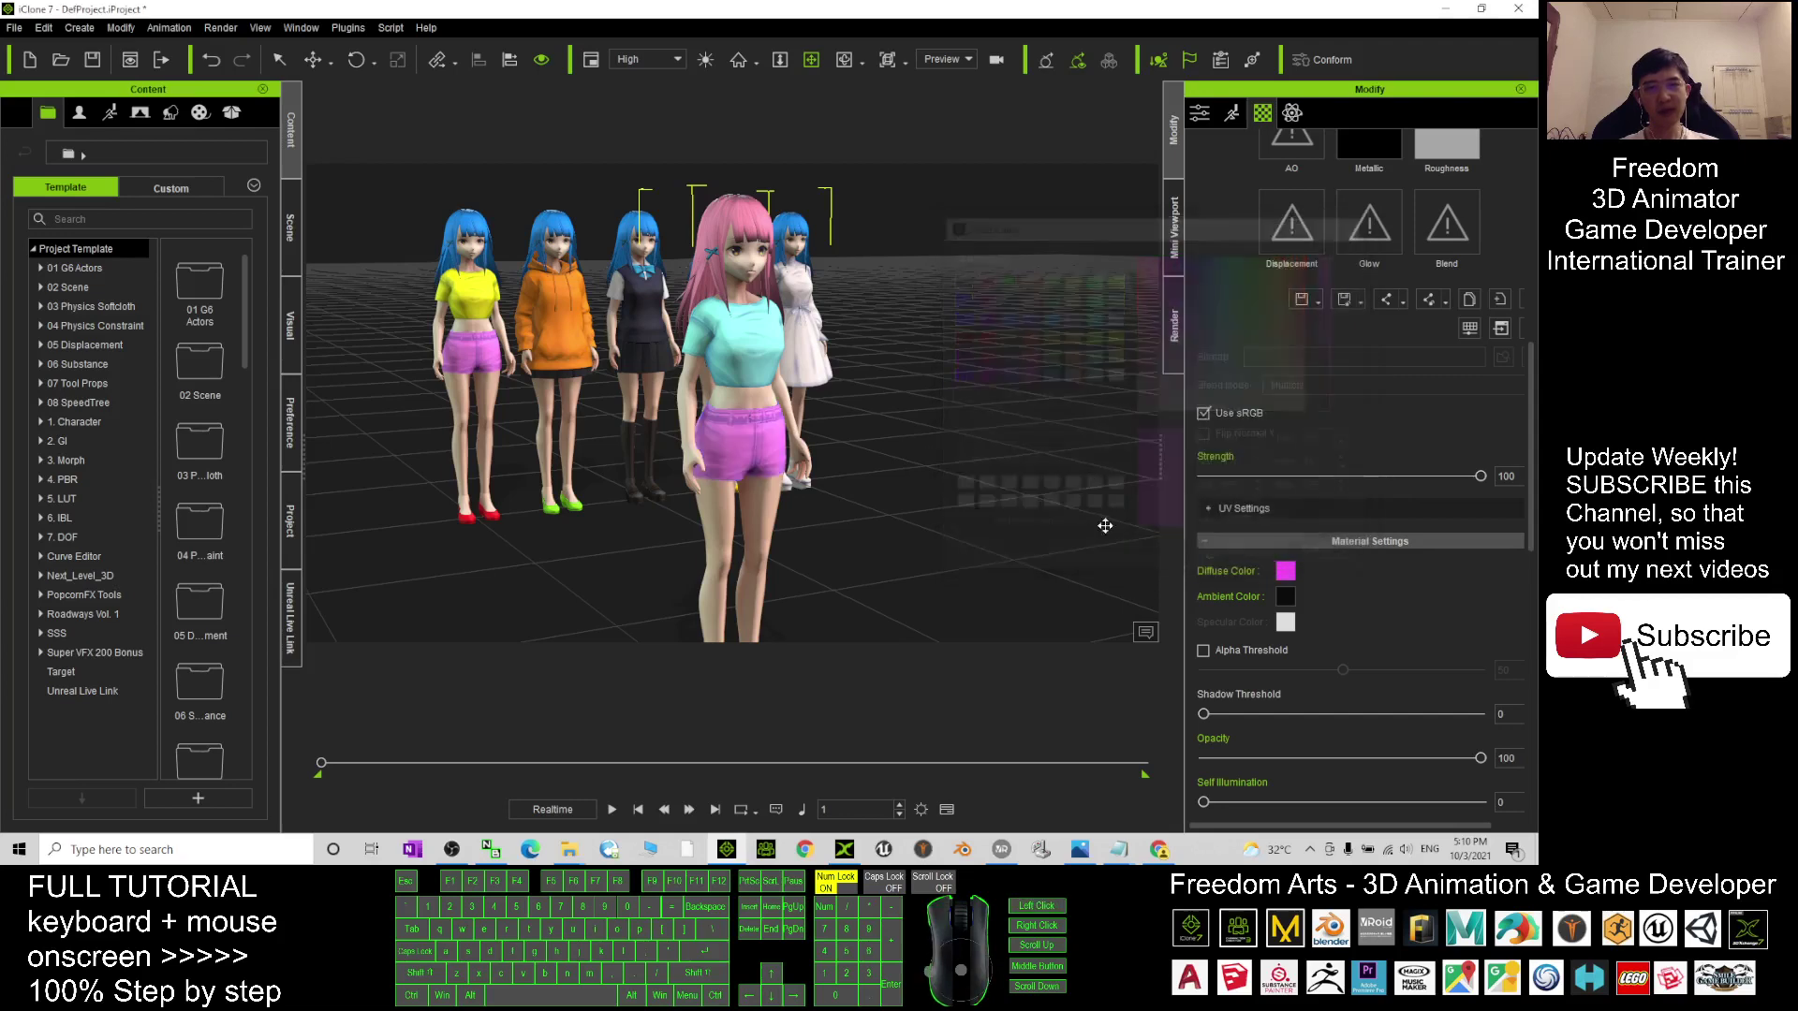
# Frame the pink-haired character's feet and select the Shoes_01_CLOTH material
pyautogui.moveTo(856, 510)
pyautogui.mouseDown()
pyautogui.moveTo(847, 387)
pyautogui.moveTo(773, 595)
pyautogui.mouseUp()
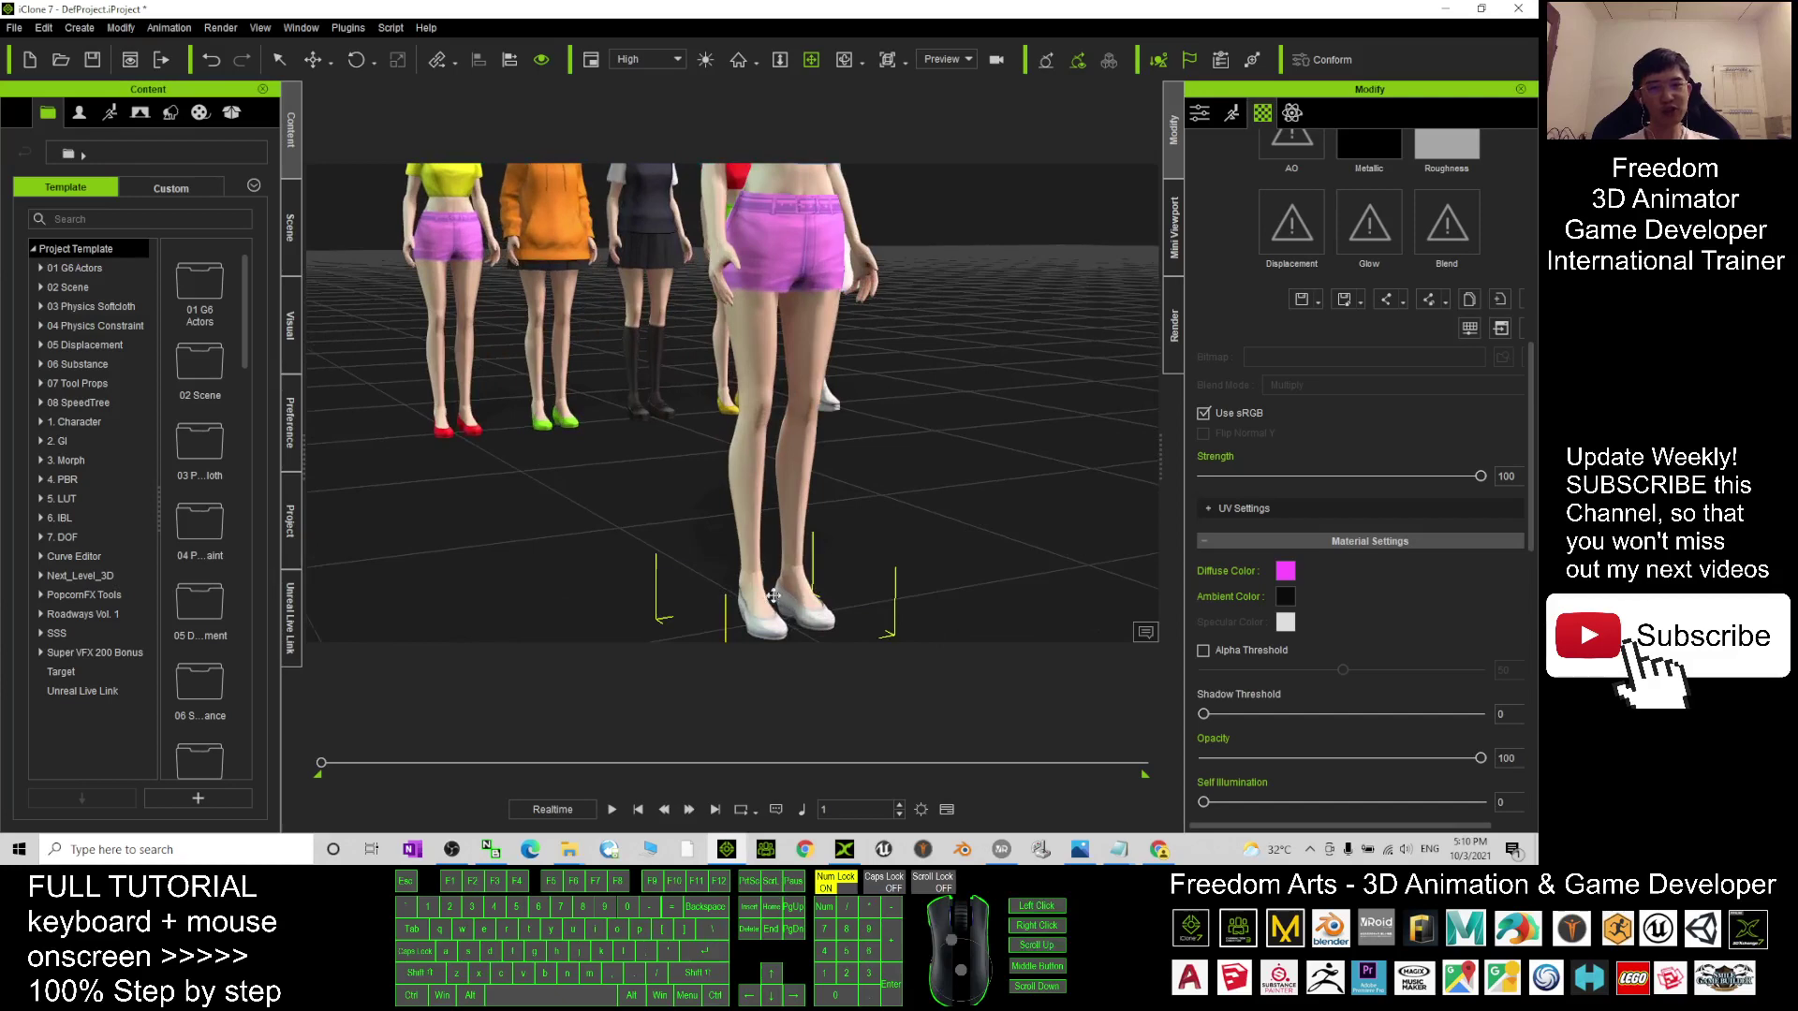
pyautogui.moveTo(997, 251); pyautogui.dragTo(932, 191)
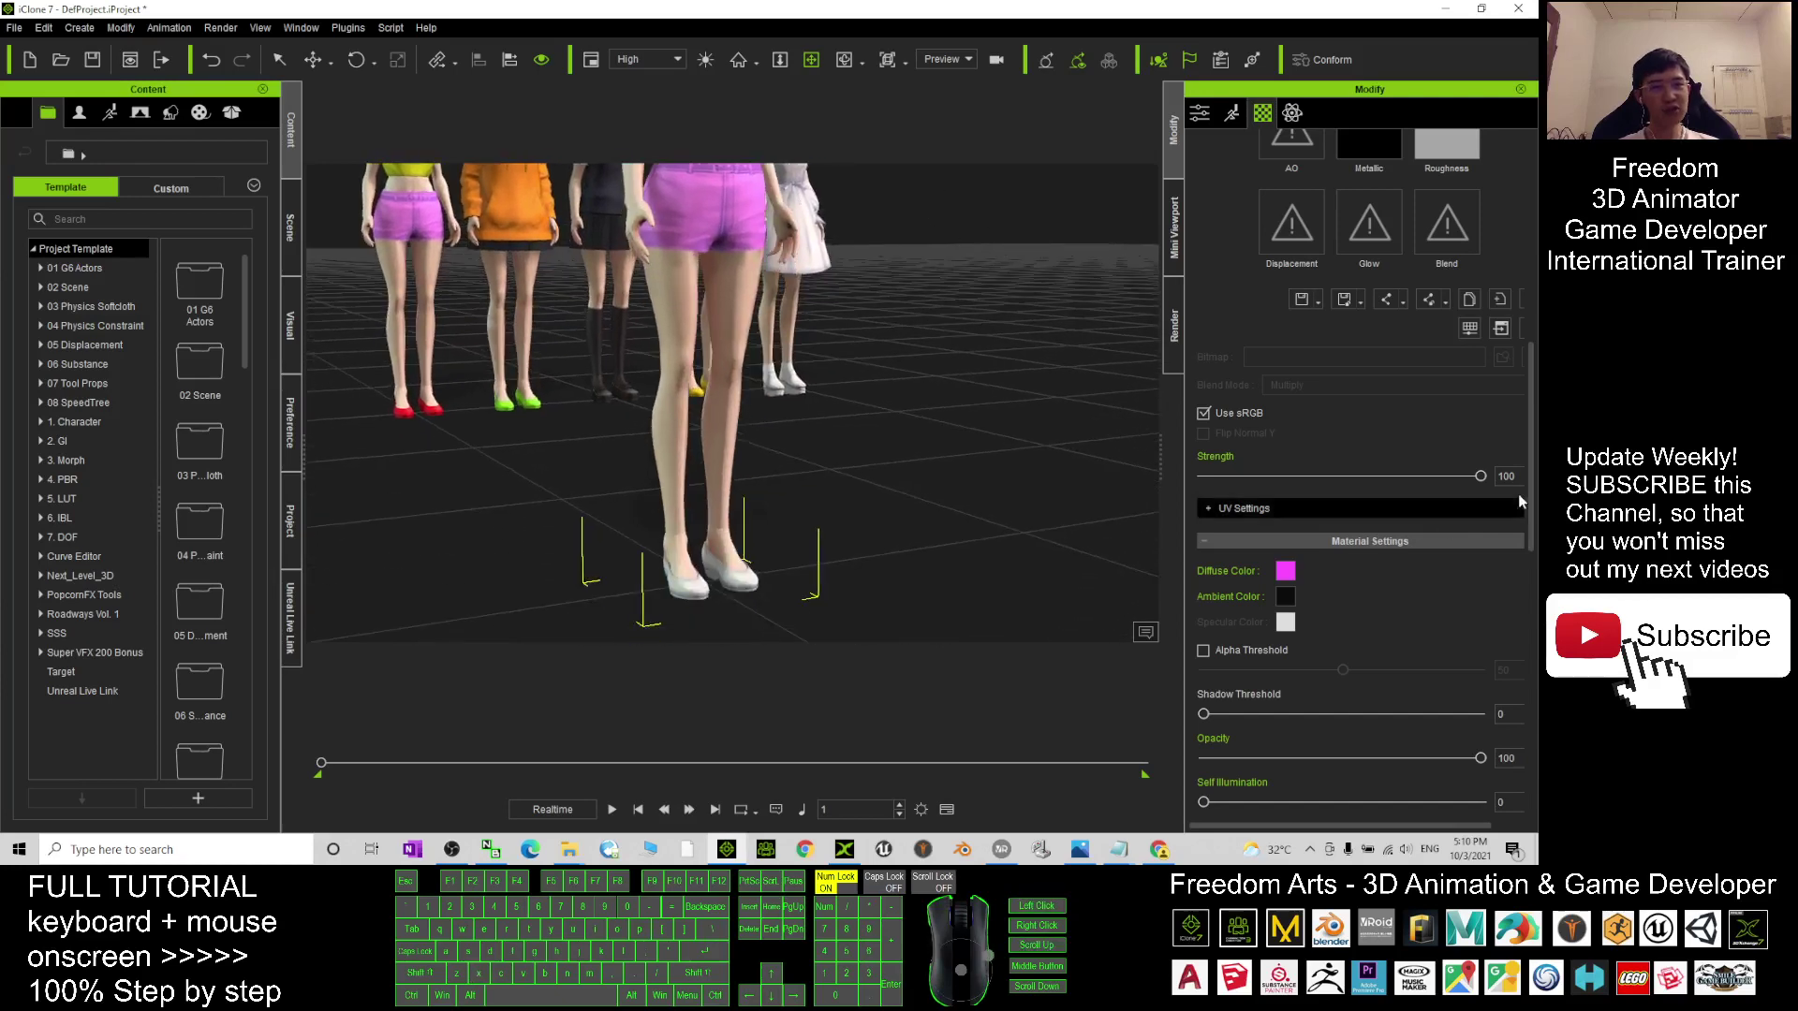
pyautogui.scroll(4, 1357, 468)
pyautogui.scroll(3, 1357, 421)
pyautogui.click(1323, 374)
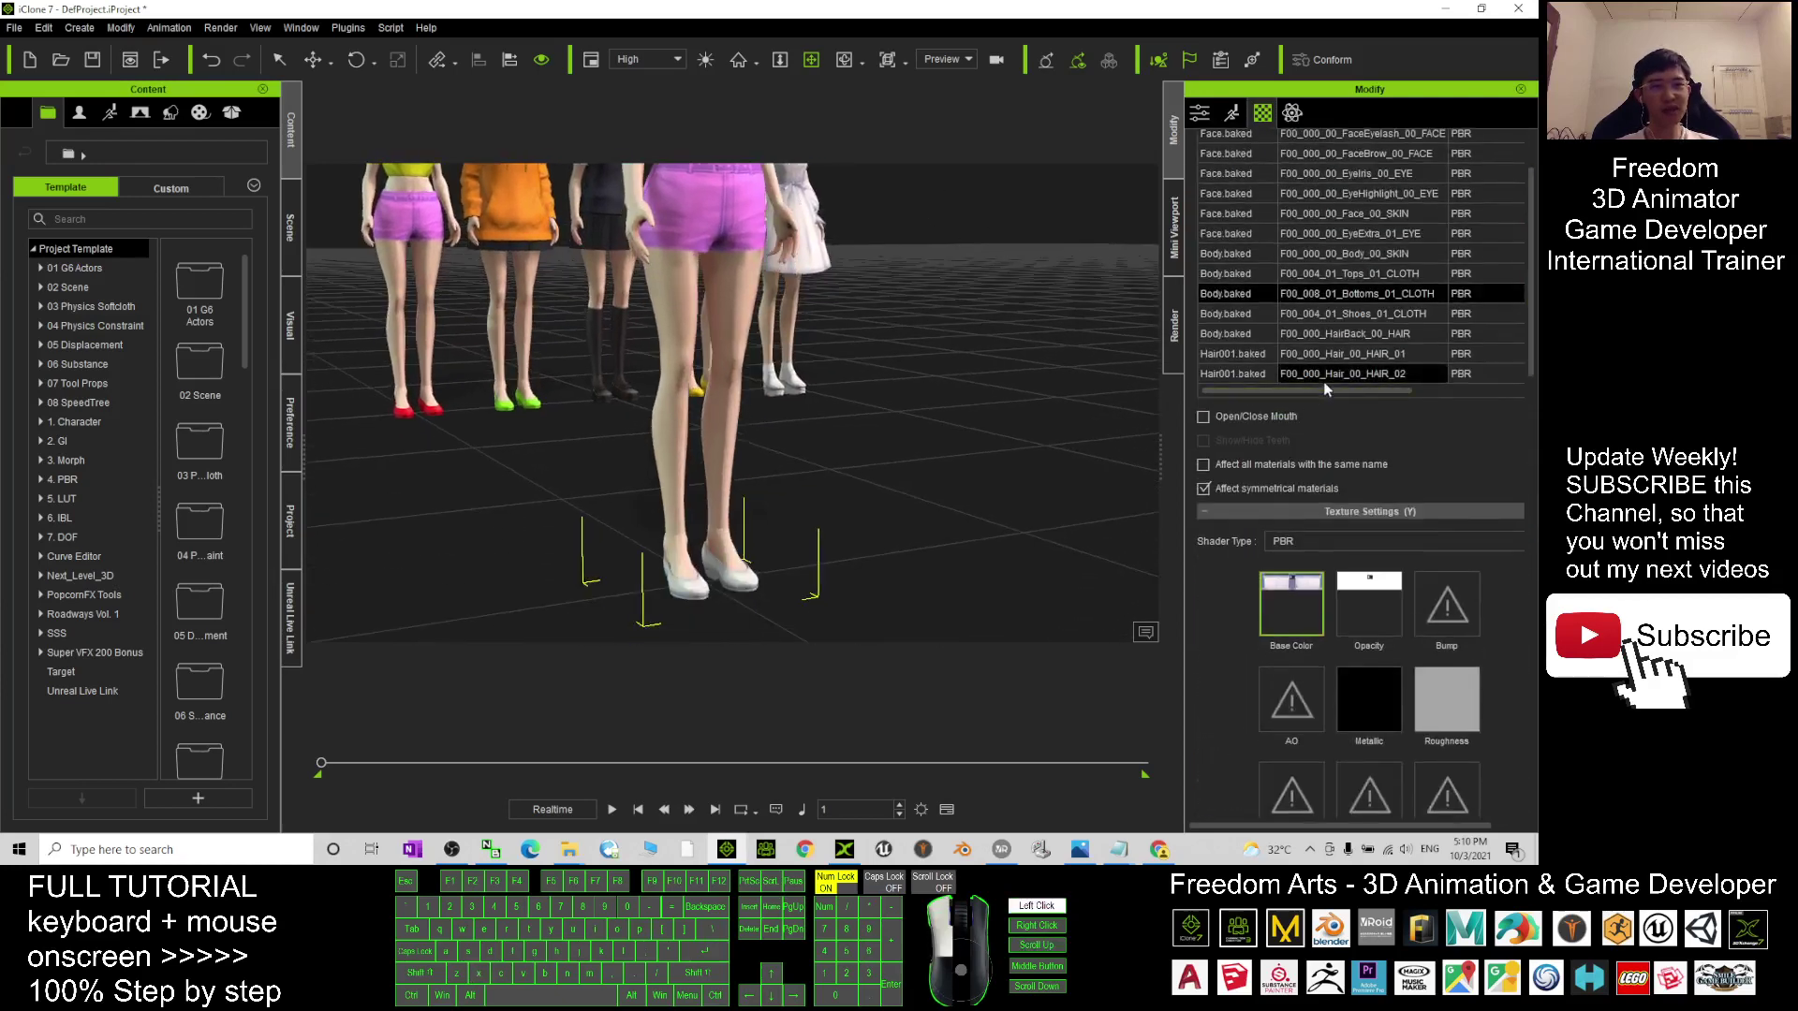
pyautogui.click(1352, 314)
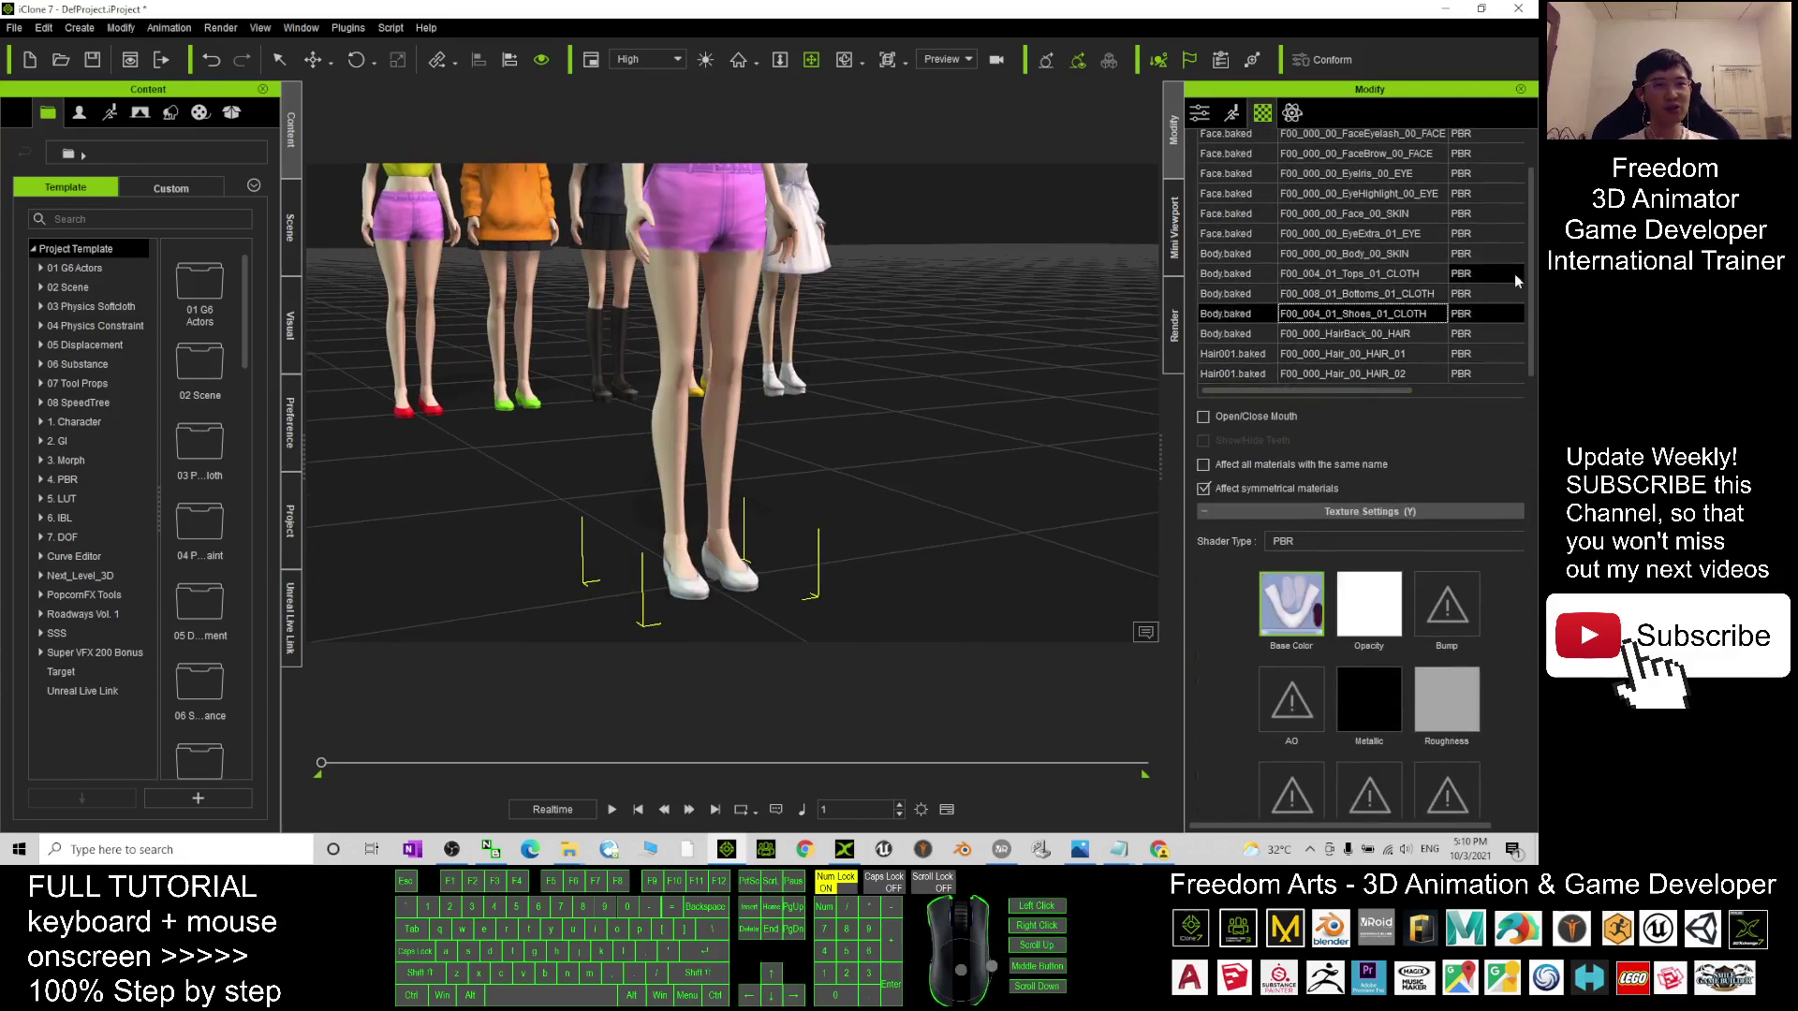
pyautogui.scroll(-5, 1512, 421)
# Set the shoes' Diffuse Color to the orange swatch #ffaa00
pyautogui.click(1283, 423)
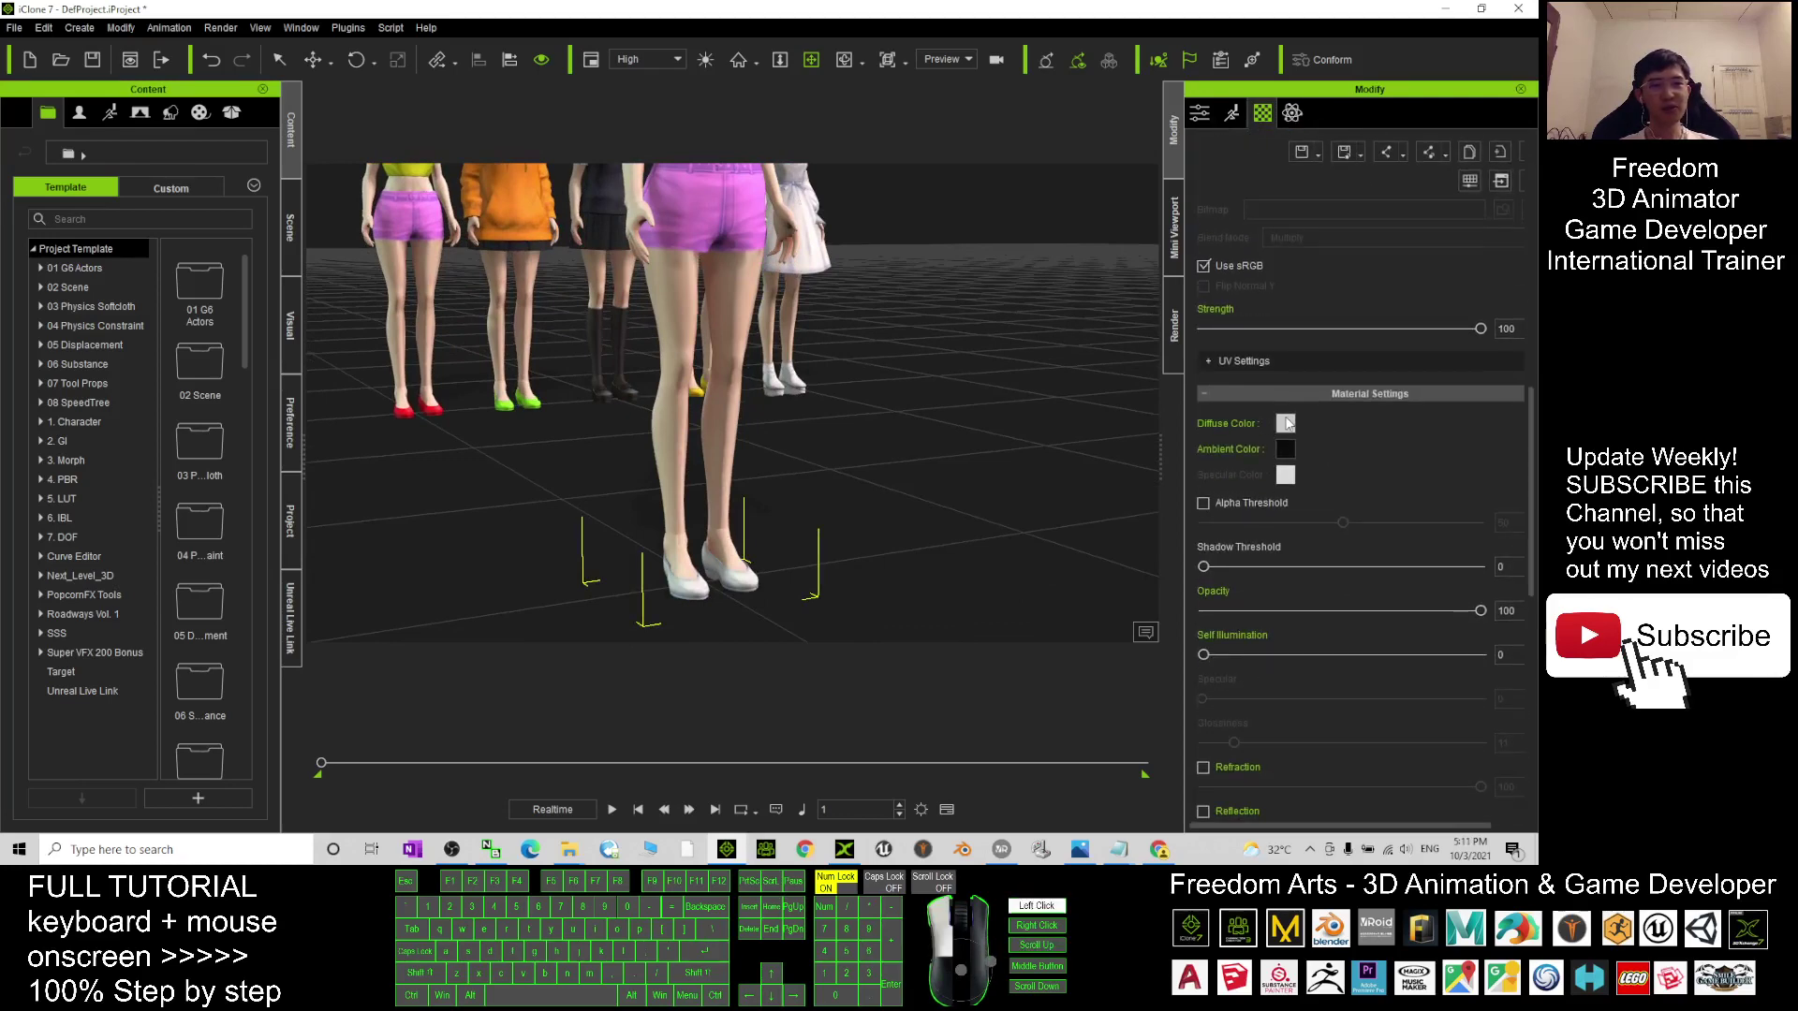
pyautogui.moveTo(751, 248); pyautogui.dragTo(1141, 243)
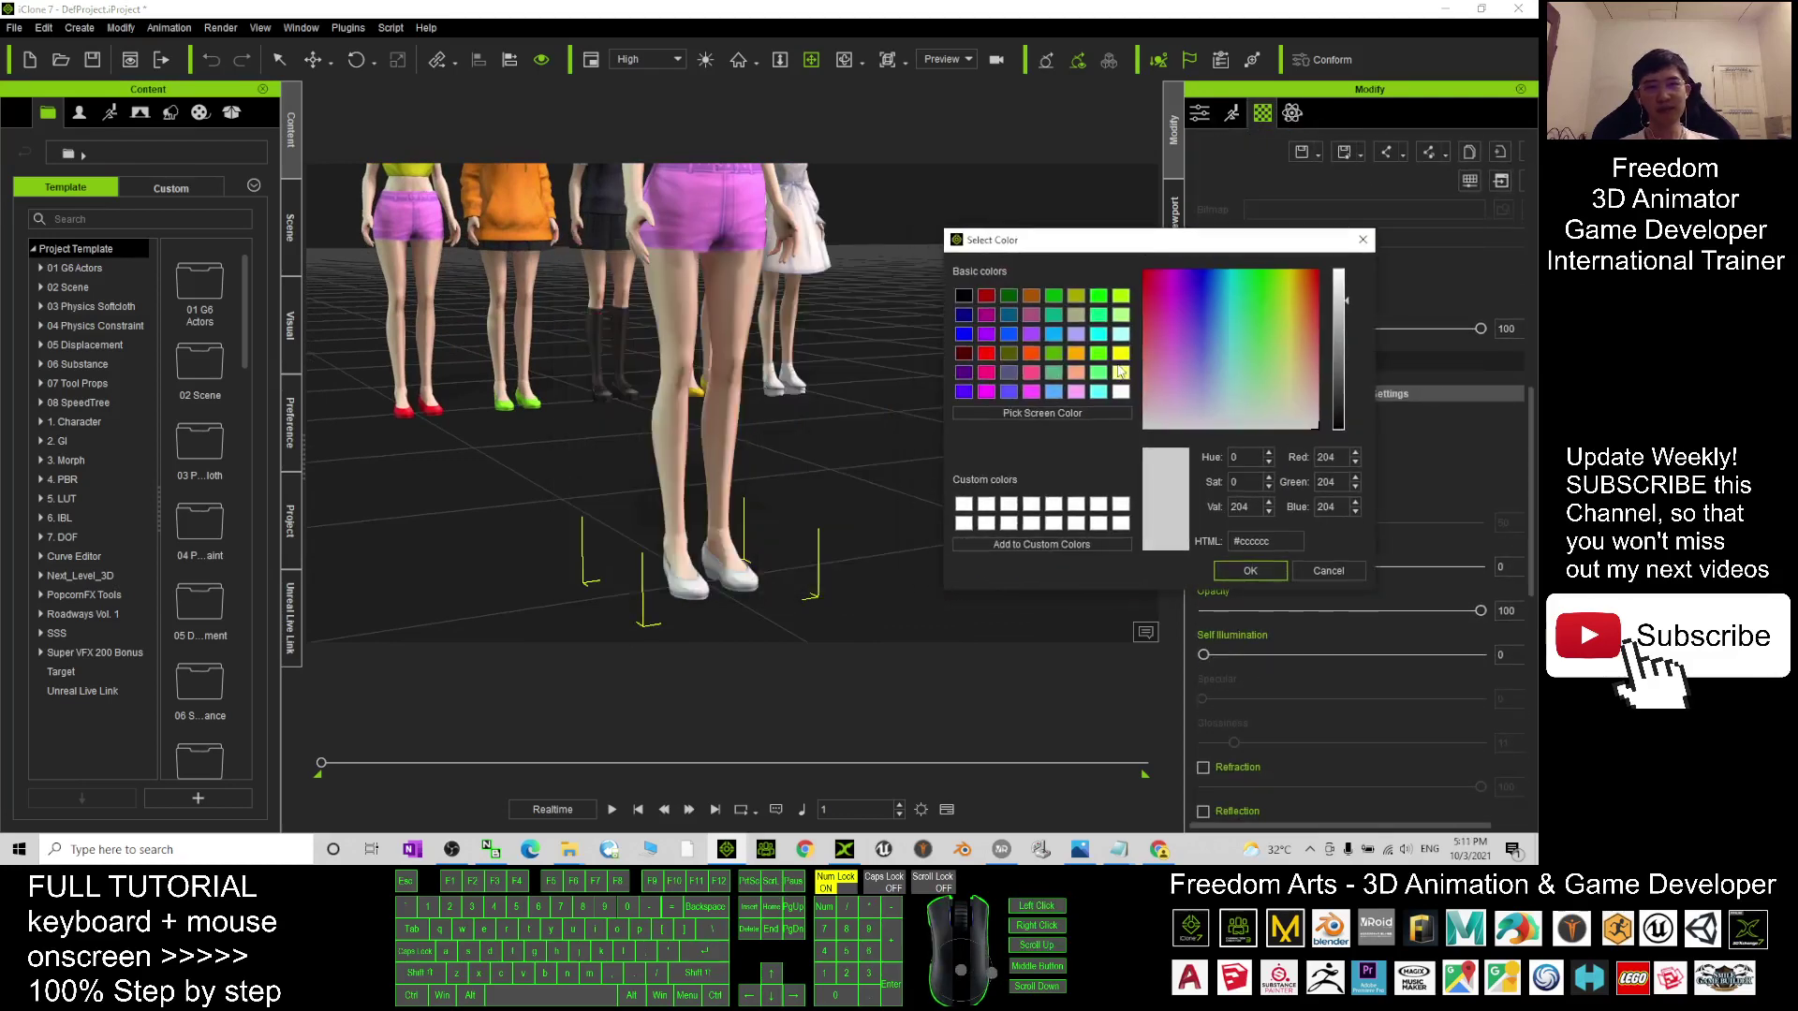
pyautogui.click(1076, 353)
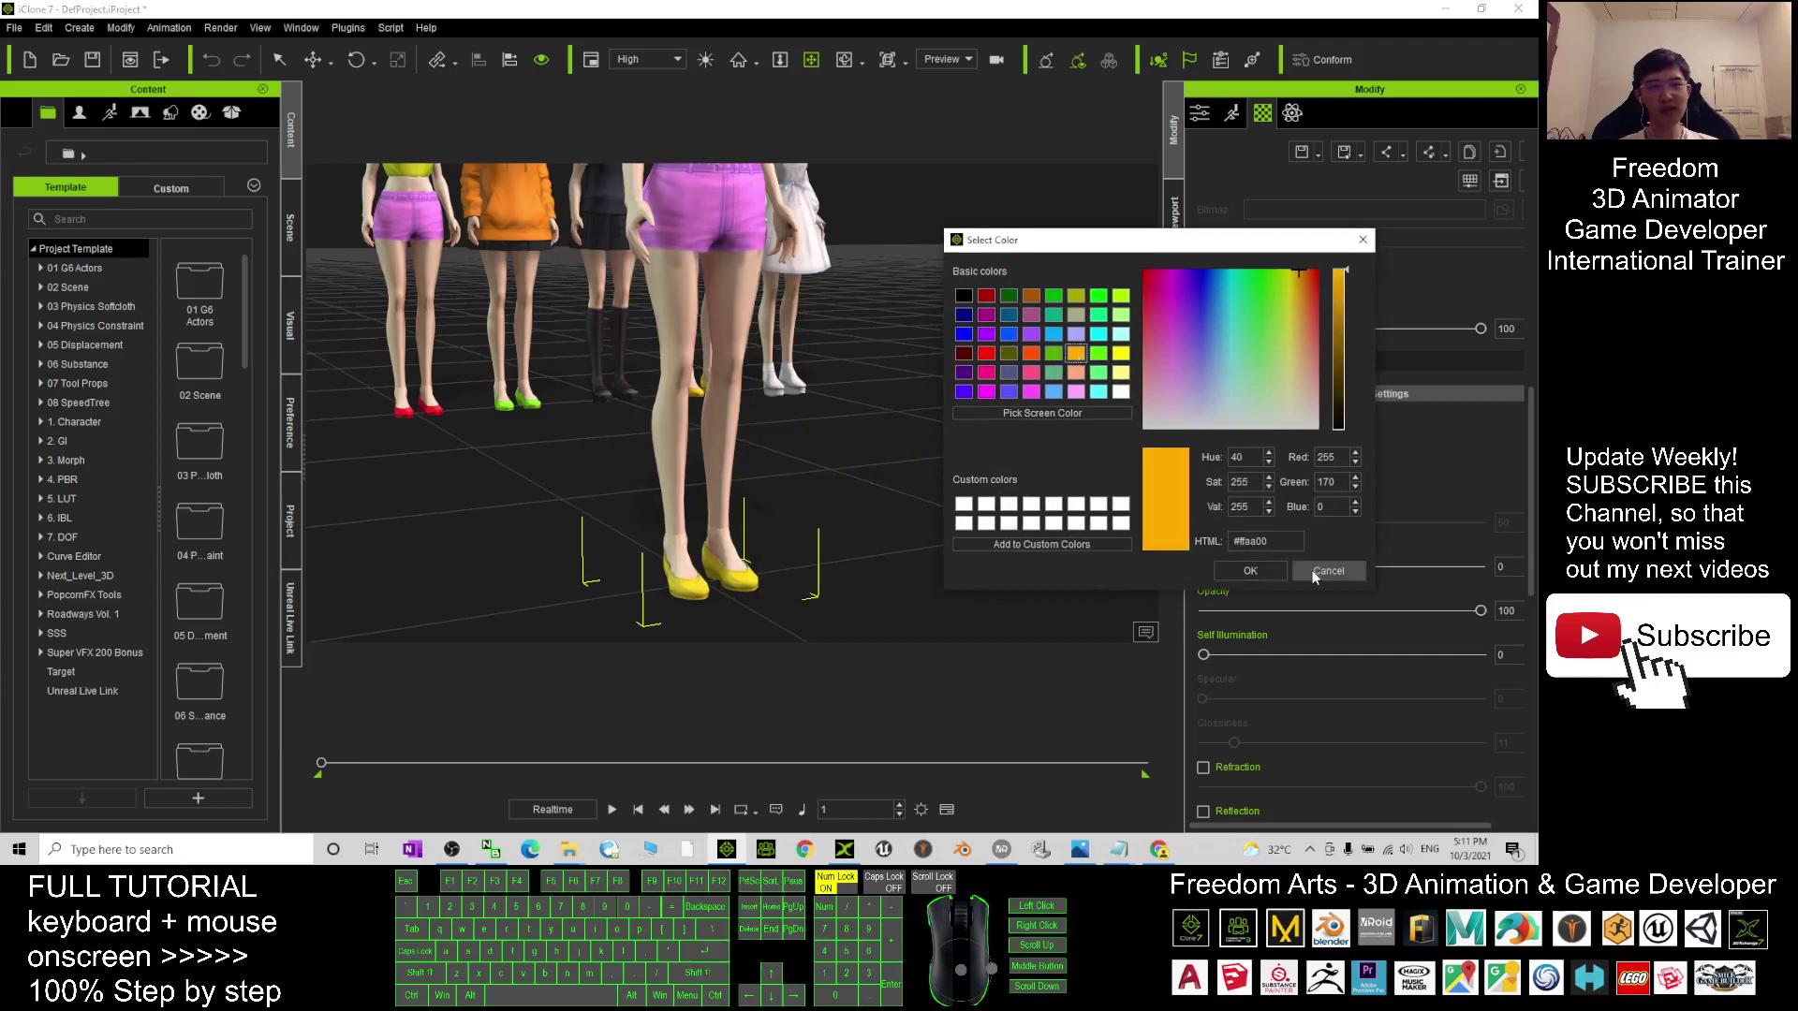
pyautogui.click(1250, 570)
pyautogui.scroll(5, 814, 441)
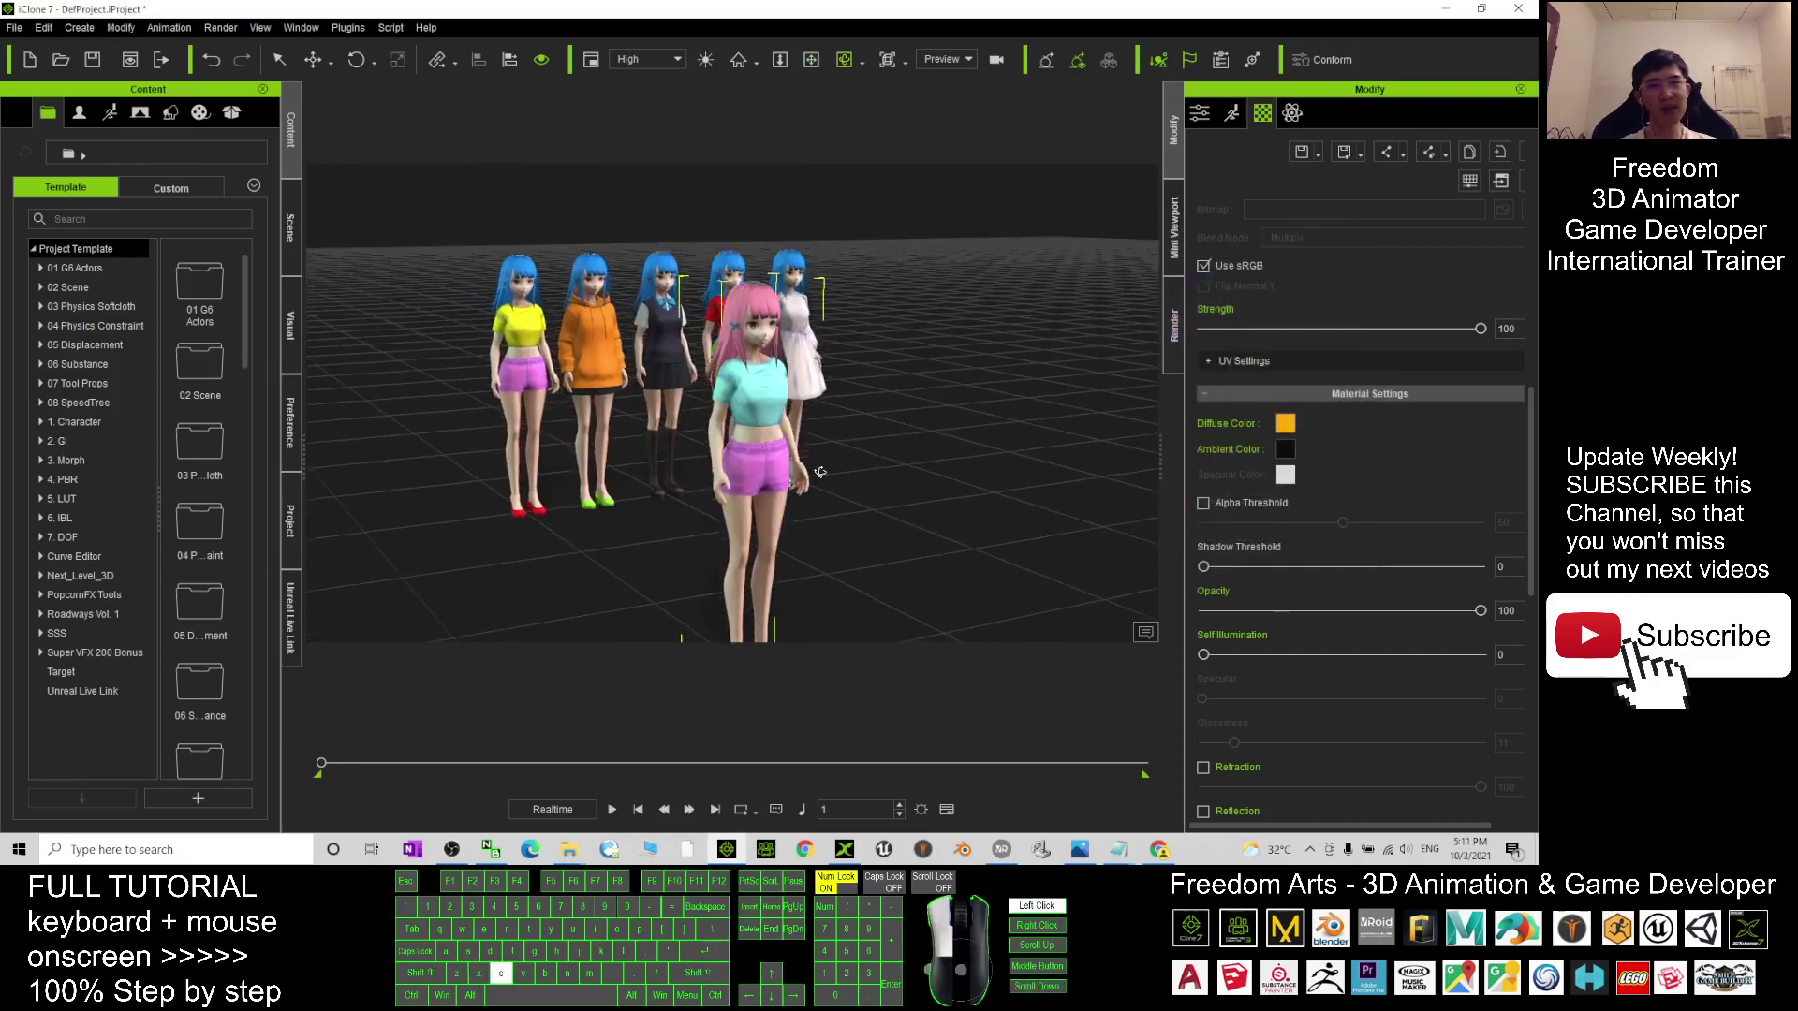
pyautogui.scroll(-3, 754, 411)
pyautogui.scroll(-2, 722, 400)
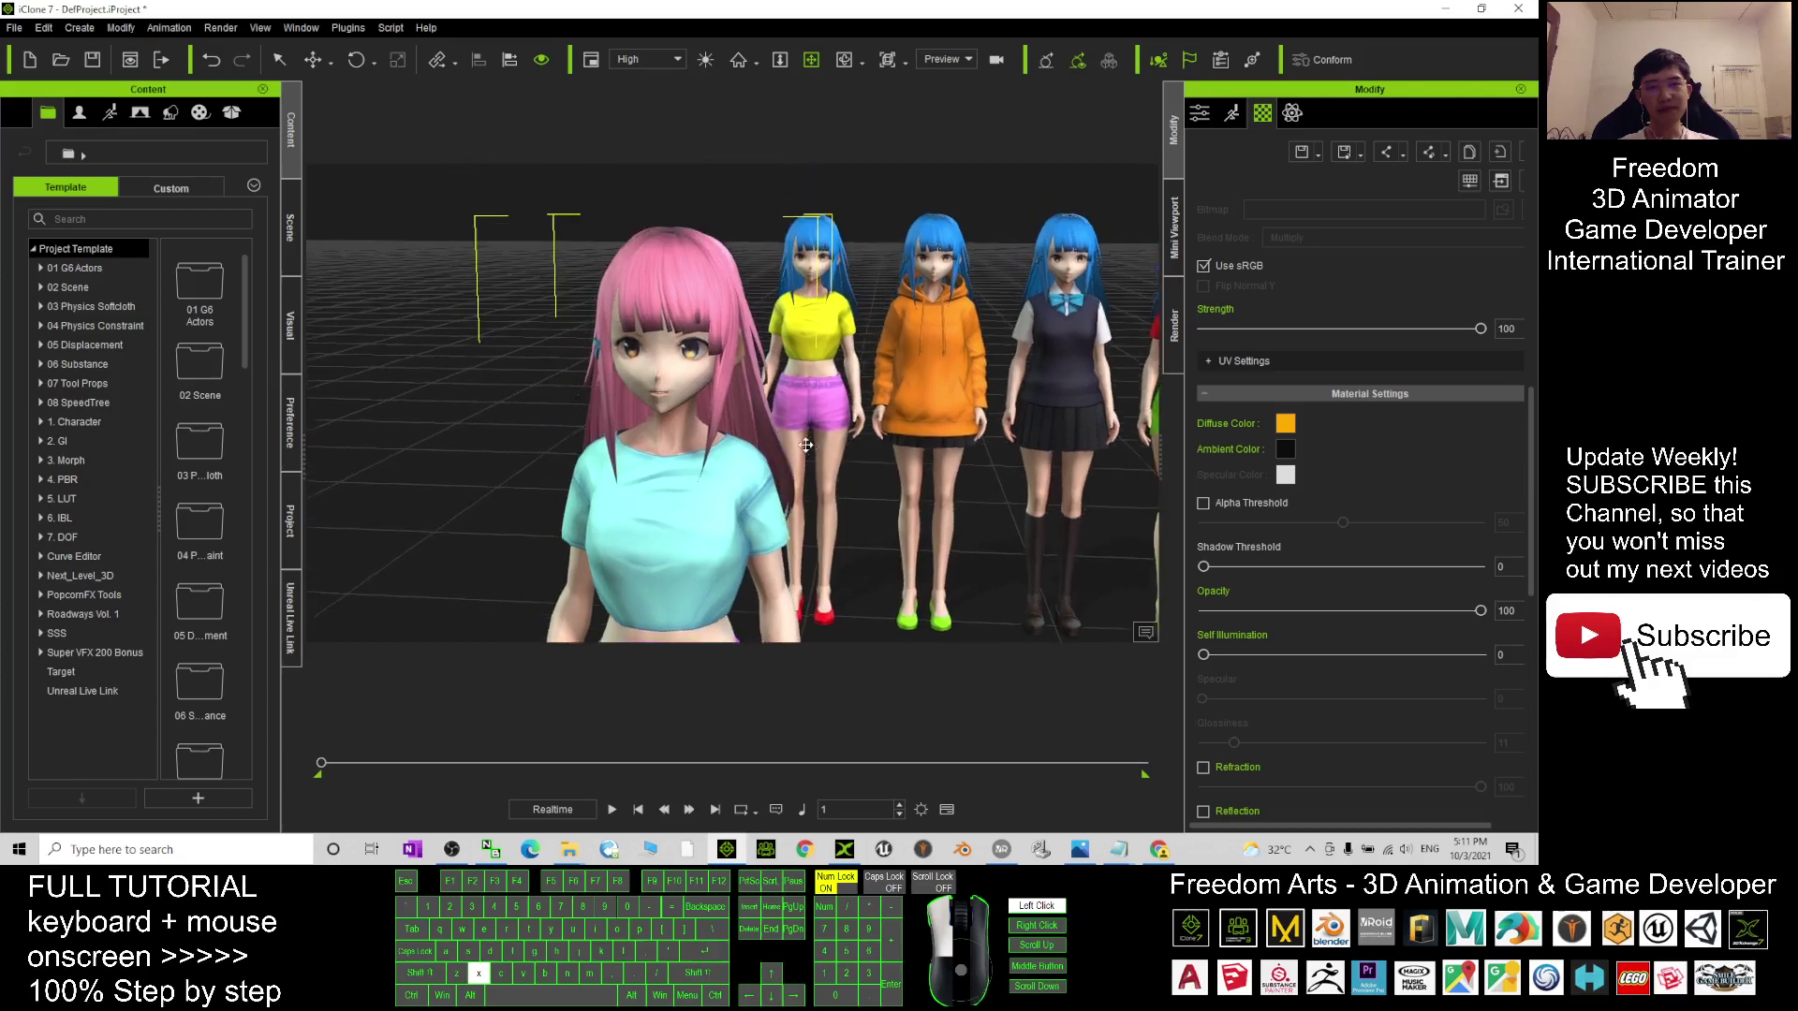
pyautogui.scroll(-3, 722, 400)
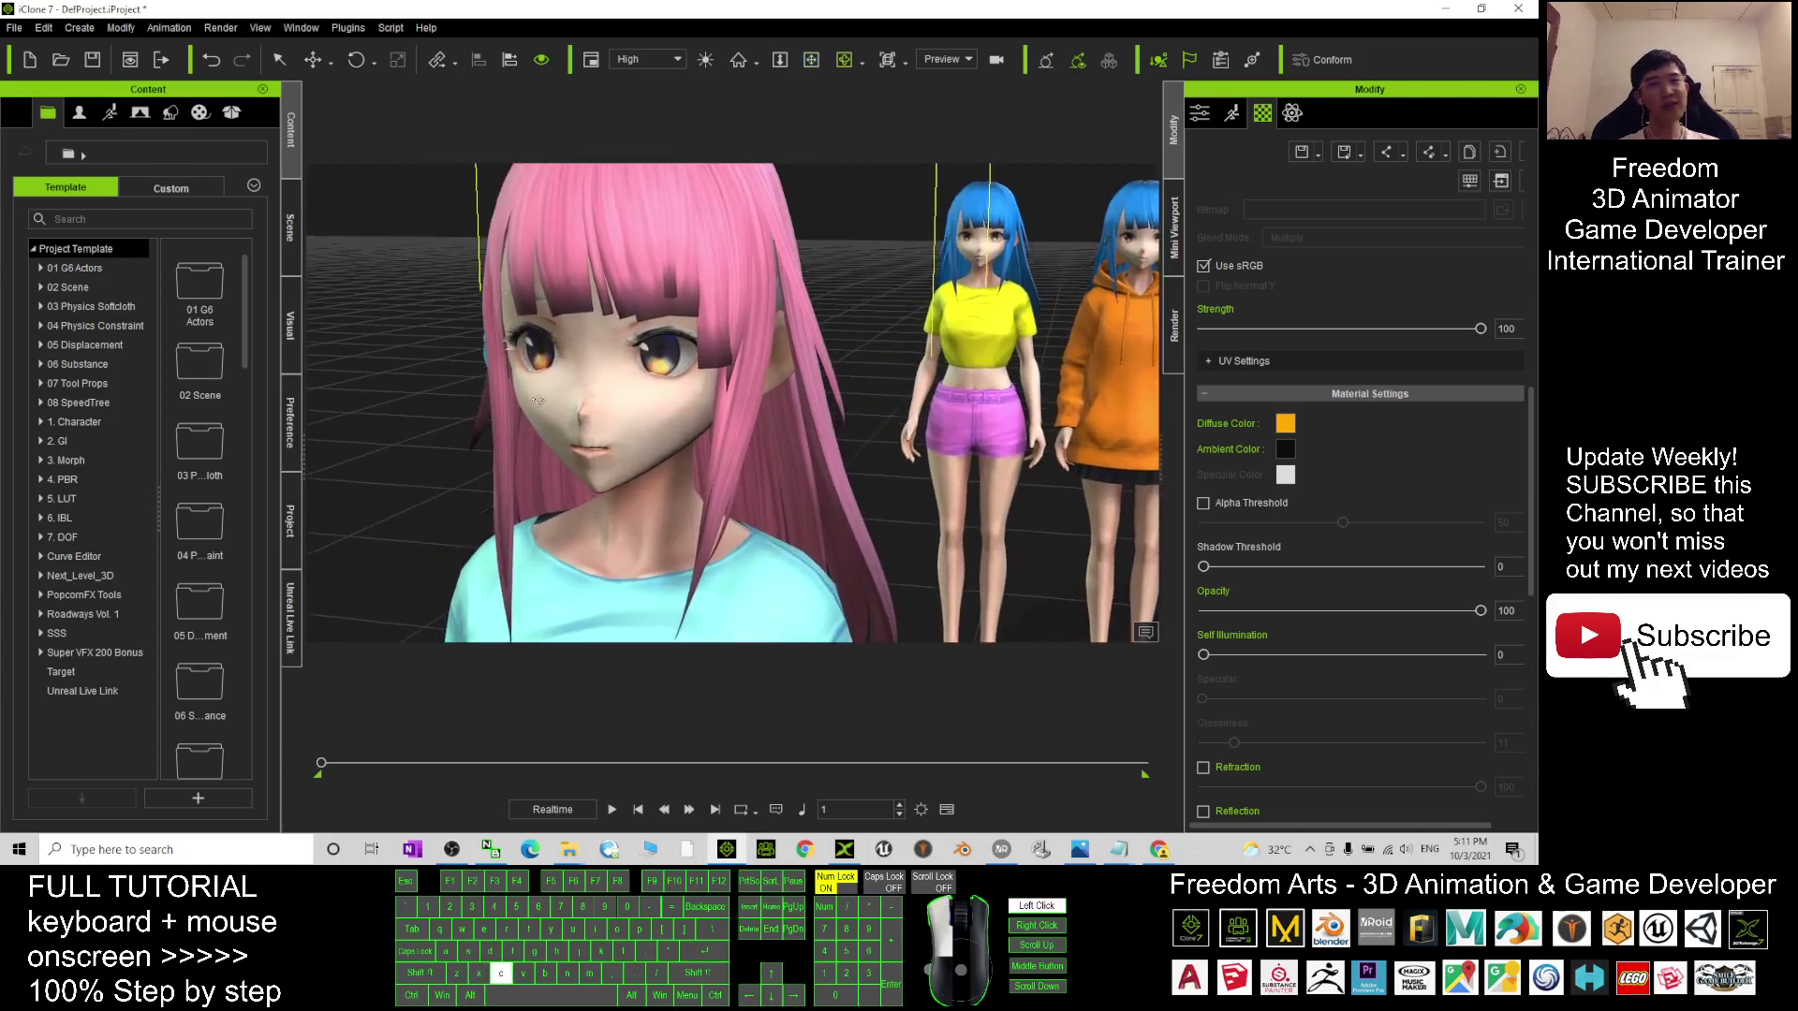
pyautogui.scroll(1, 638, 399)
# Open Morph Animator from the Motion tab and preview the Angry, Fun and another face morph
pyautogui.click(1232, 112)
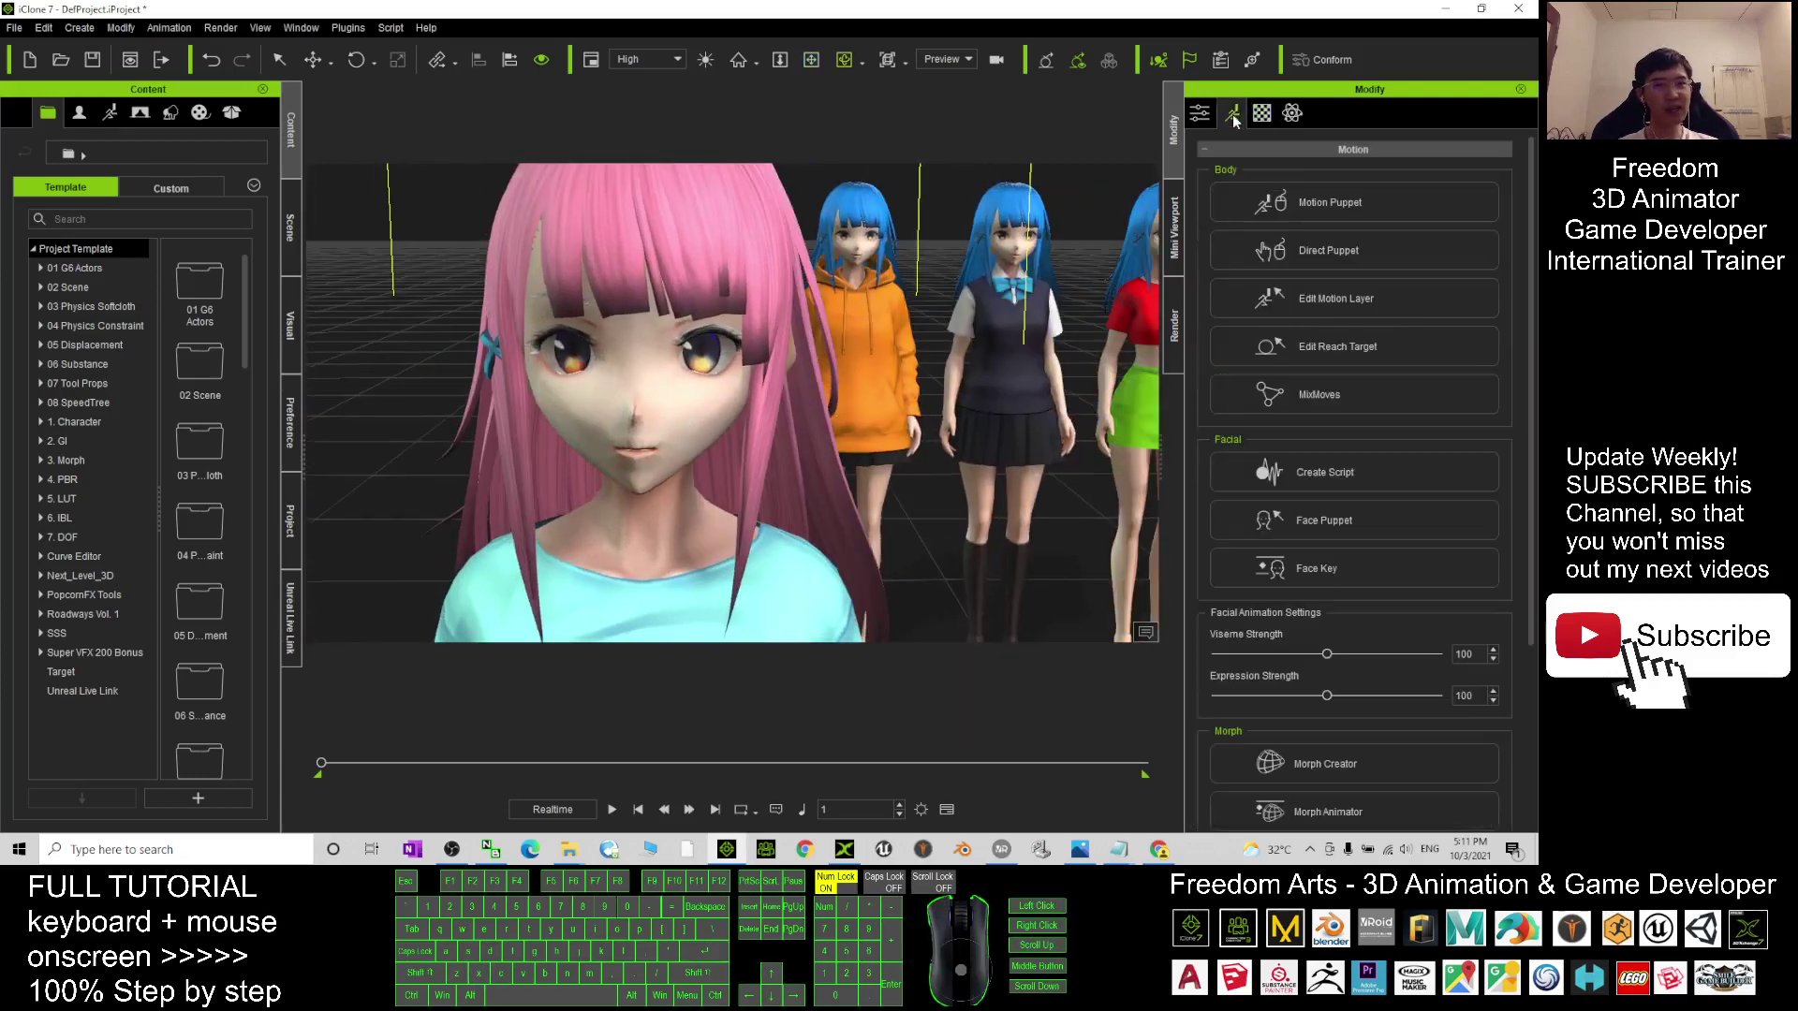
pyautogui.click(1340, 828)
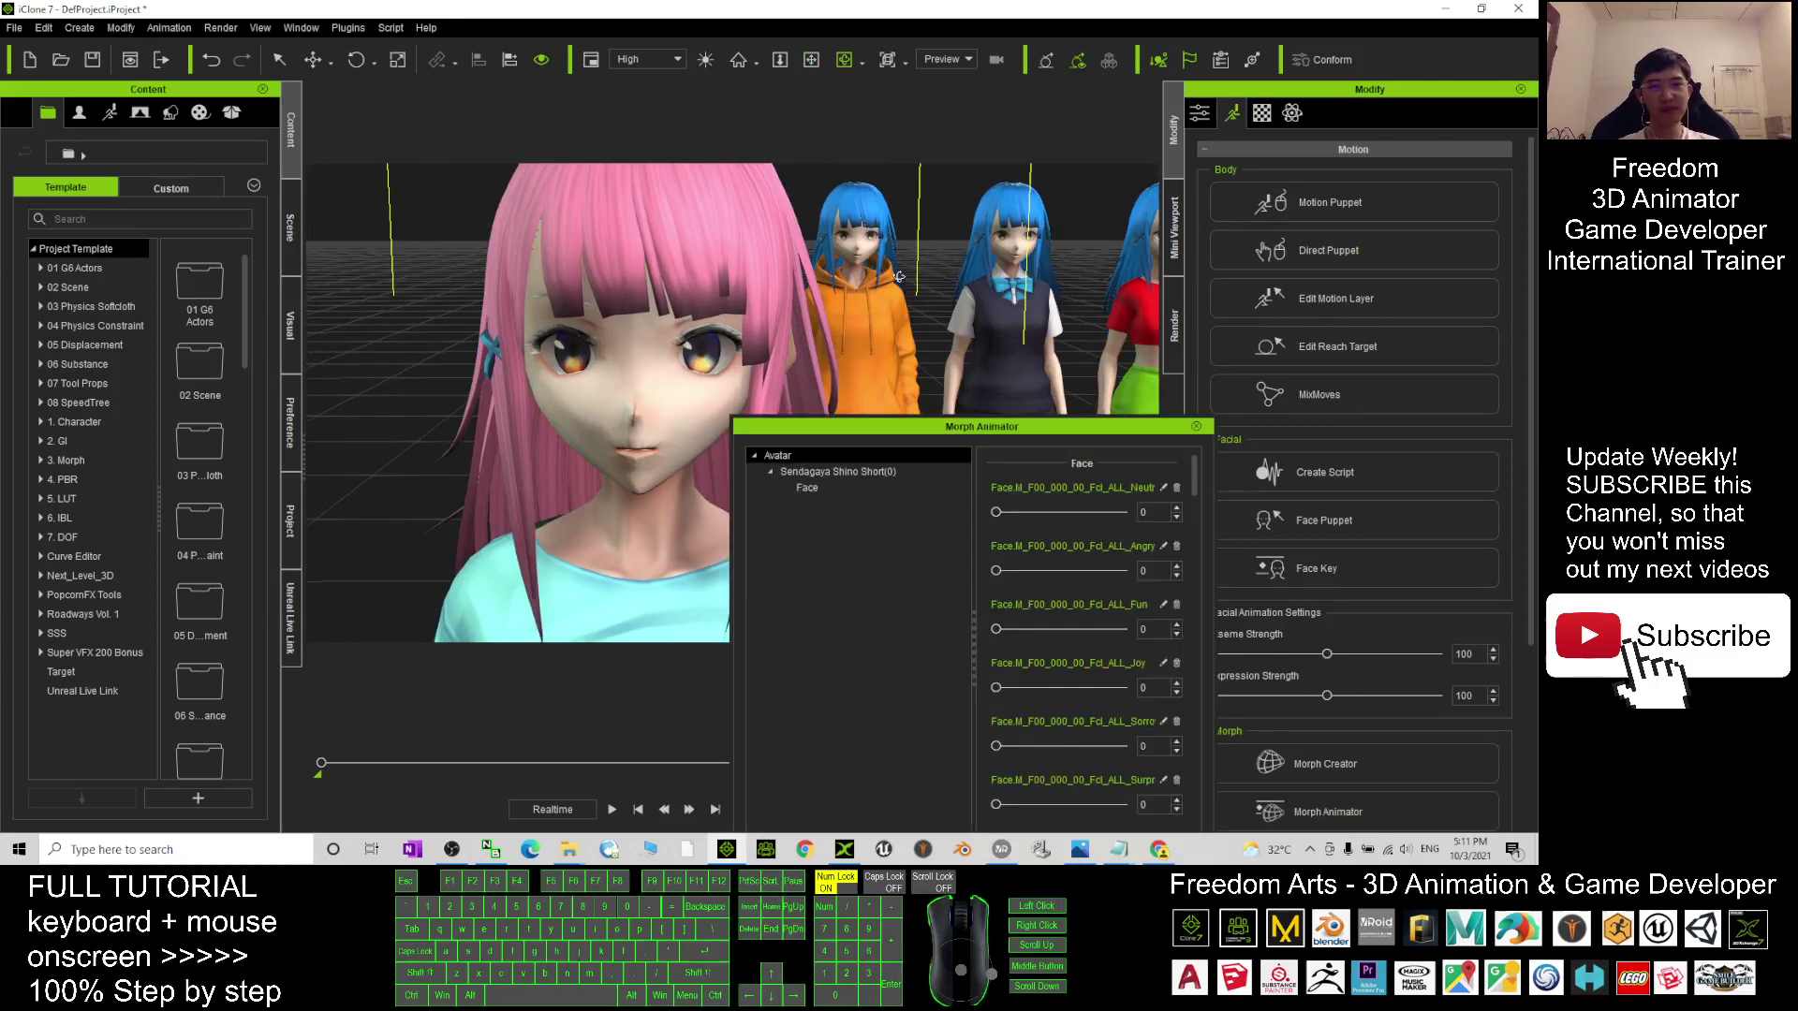
pyautogui.moveTo(926, 451); pyautogui.dragTo(1081, 221)
pyautogui.press('x')
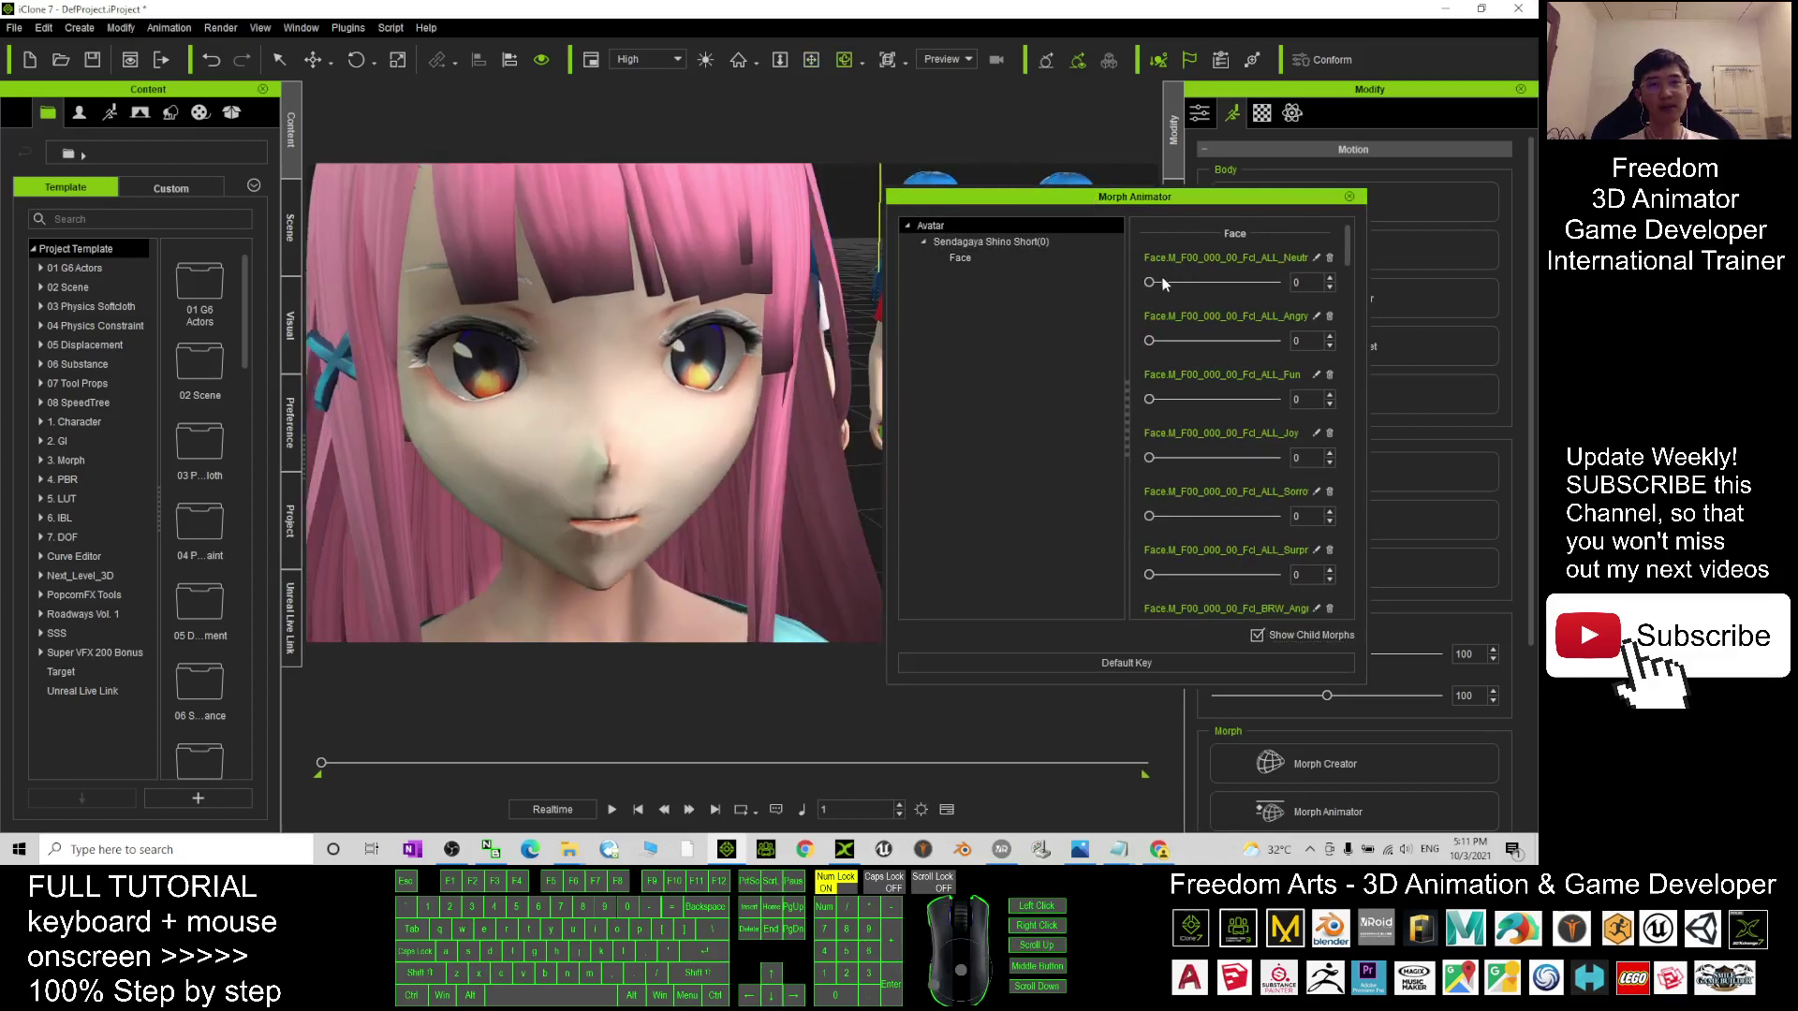
pyautogui.click(1149, 340)
pyautogui.click(1148, 398)
pyautogui.click(1149, 516)
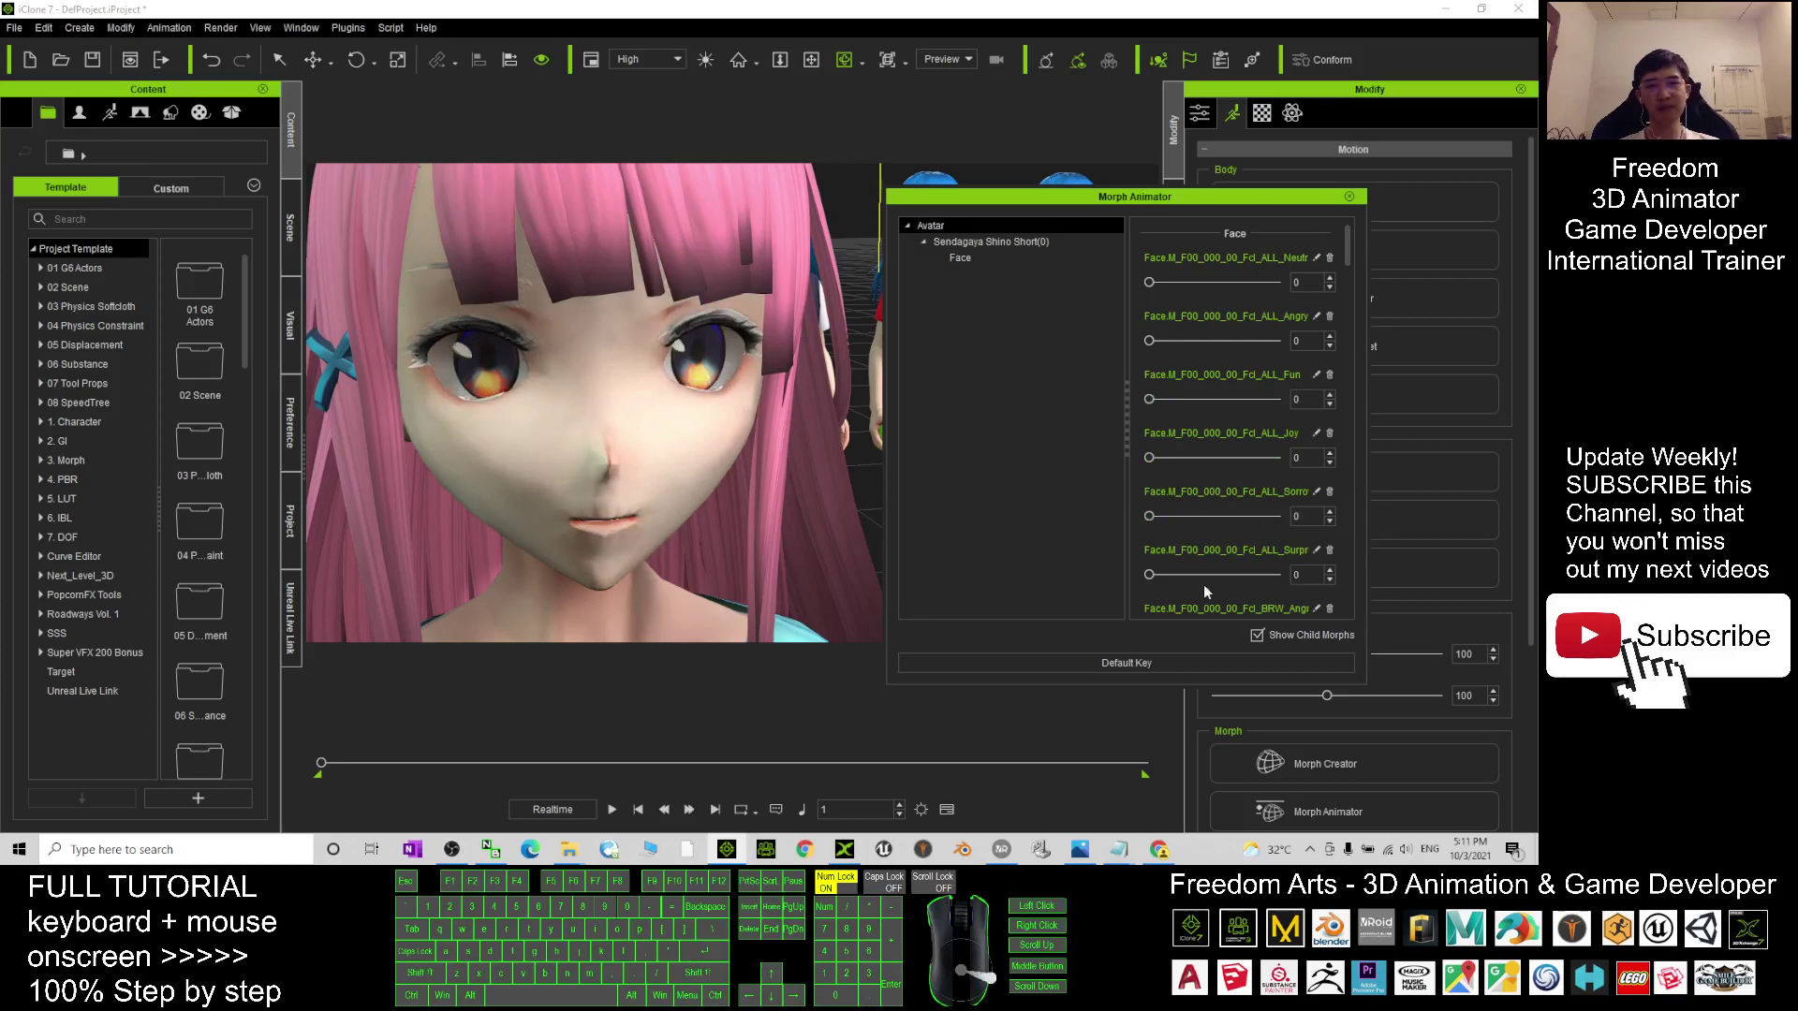
# Close Morph Animator and start a text-to-speech lip-sync script
pyautogui.click(1351, 196)
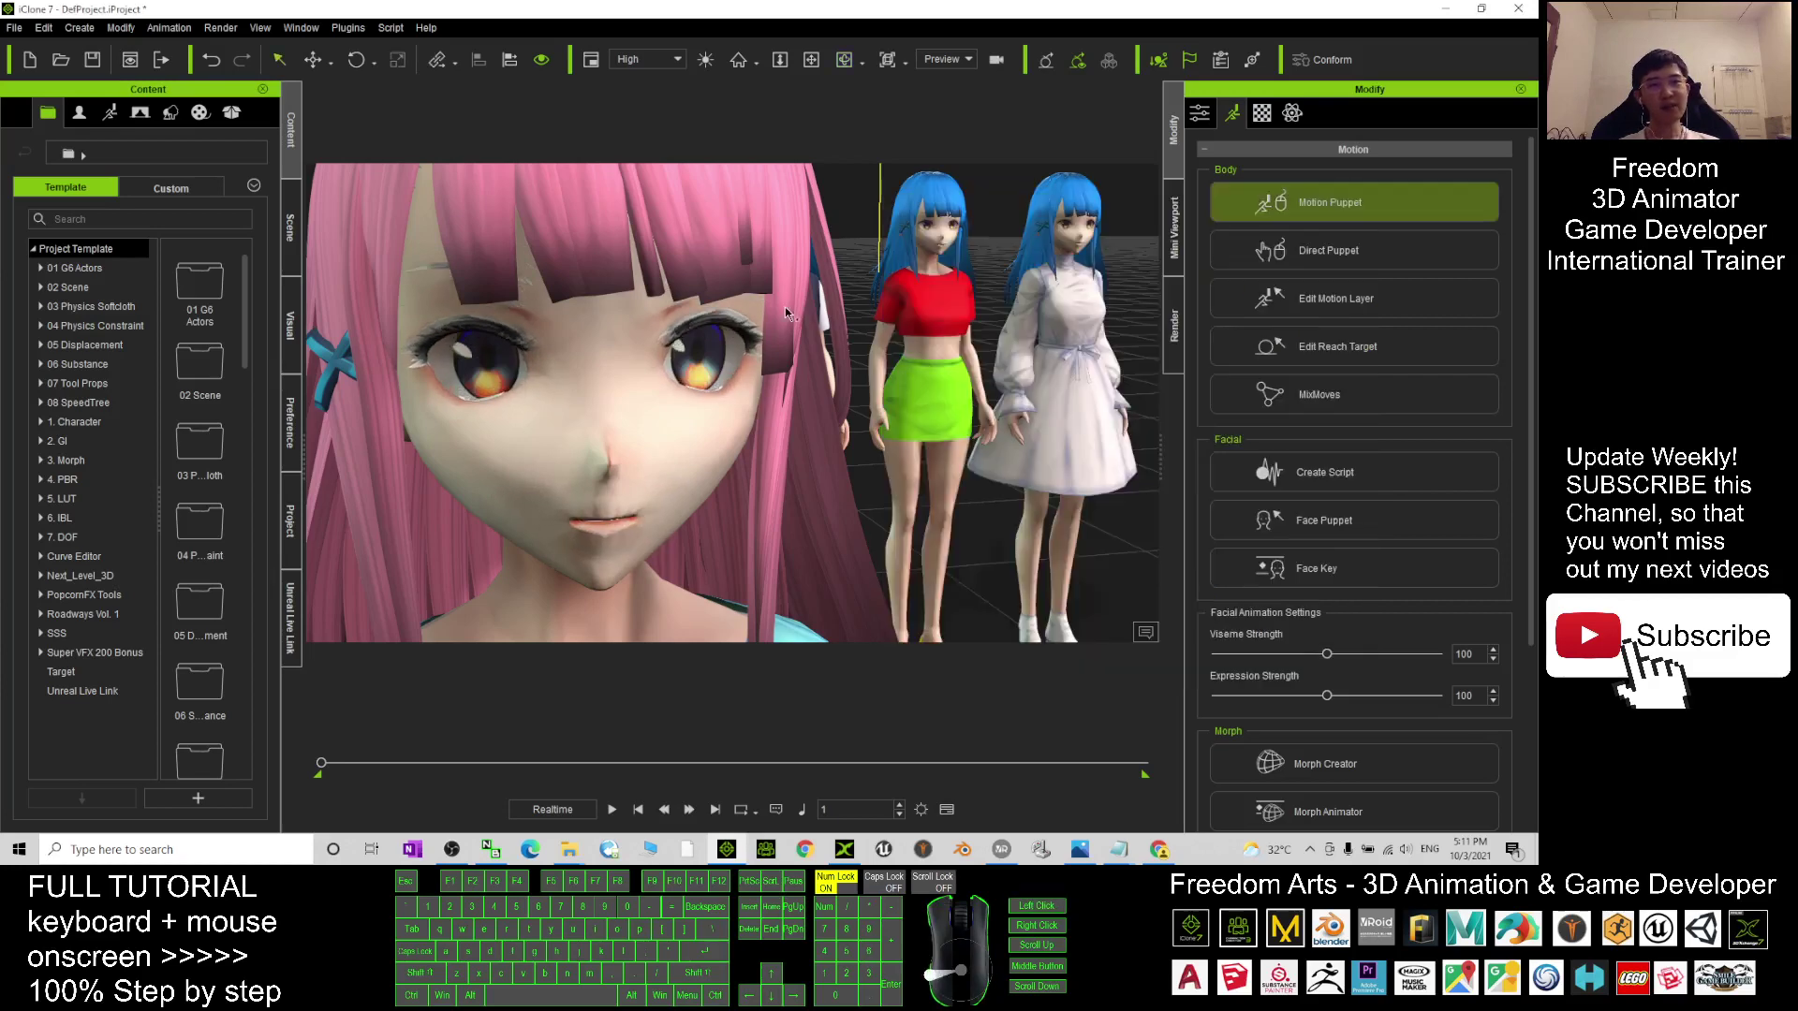
pyautogui.scroll(5, 608, 337)
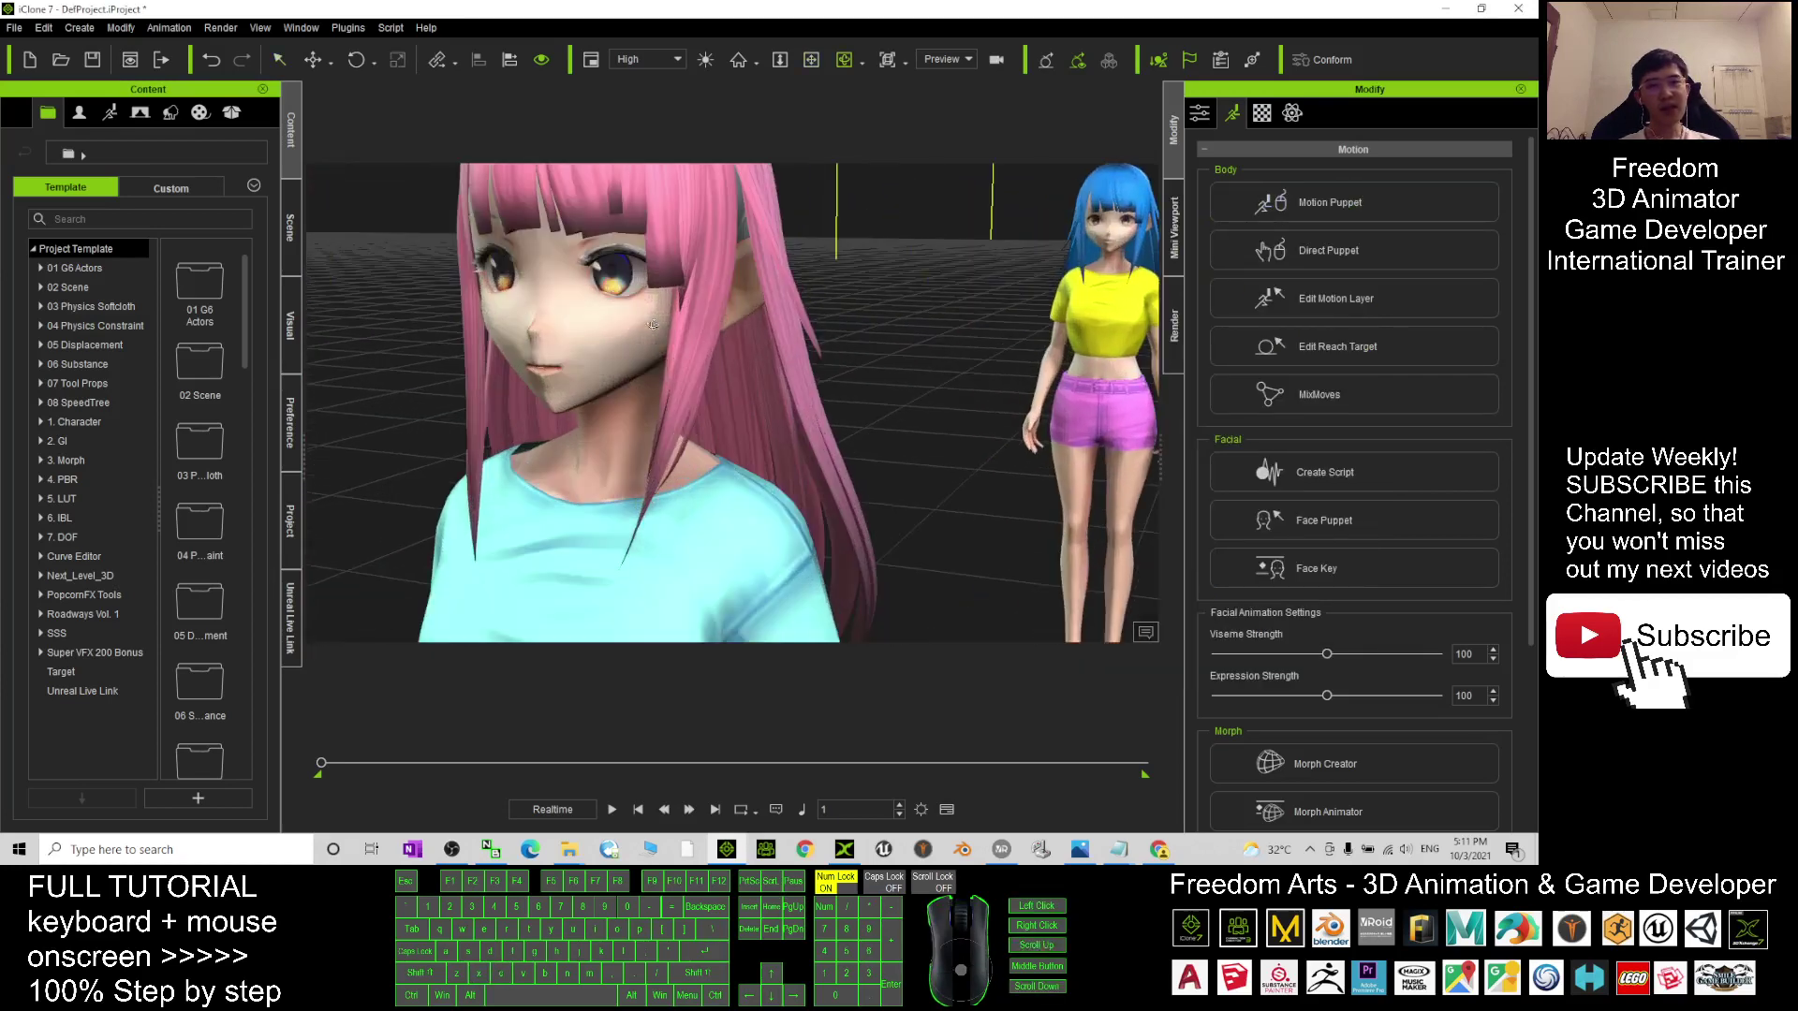
pyautogui.click(1285, 473)
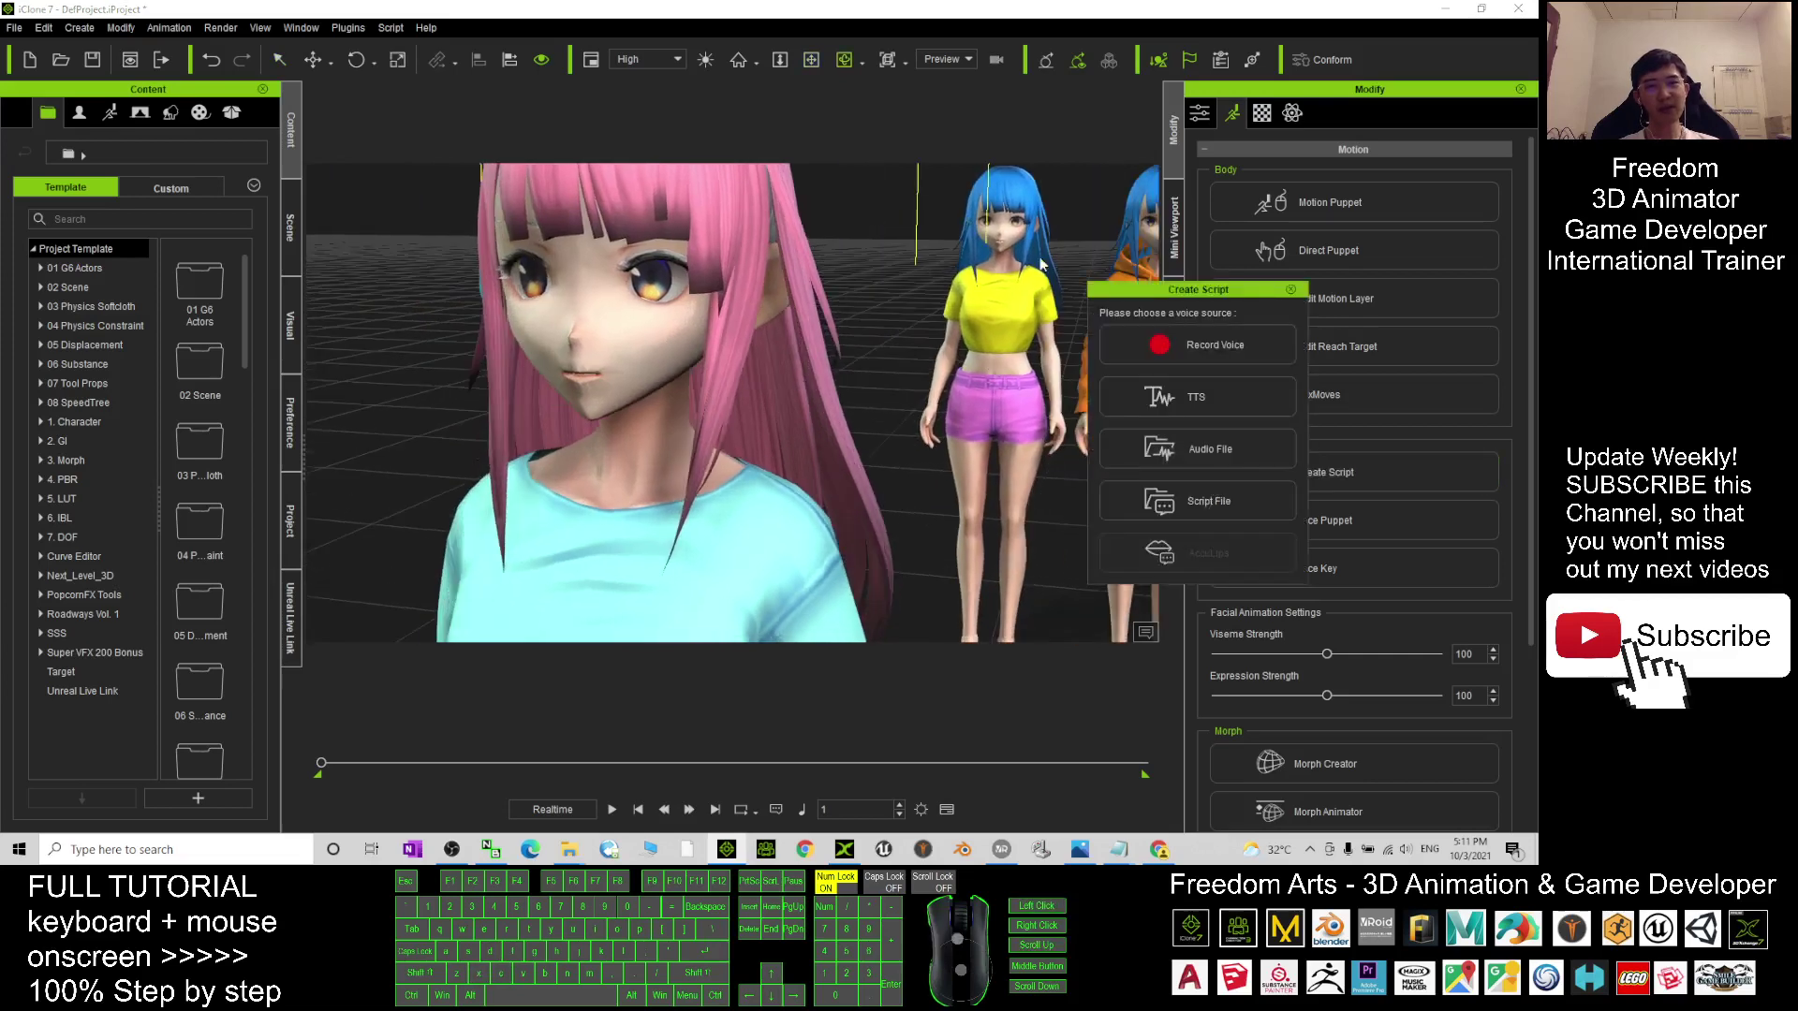
pyautogui.click(1204, 401)
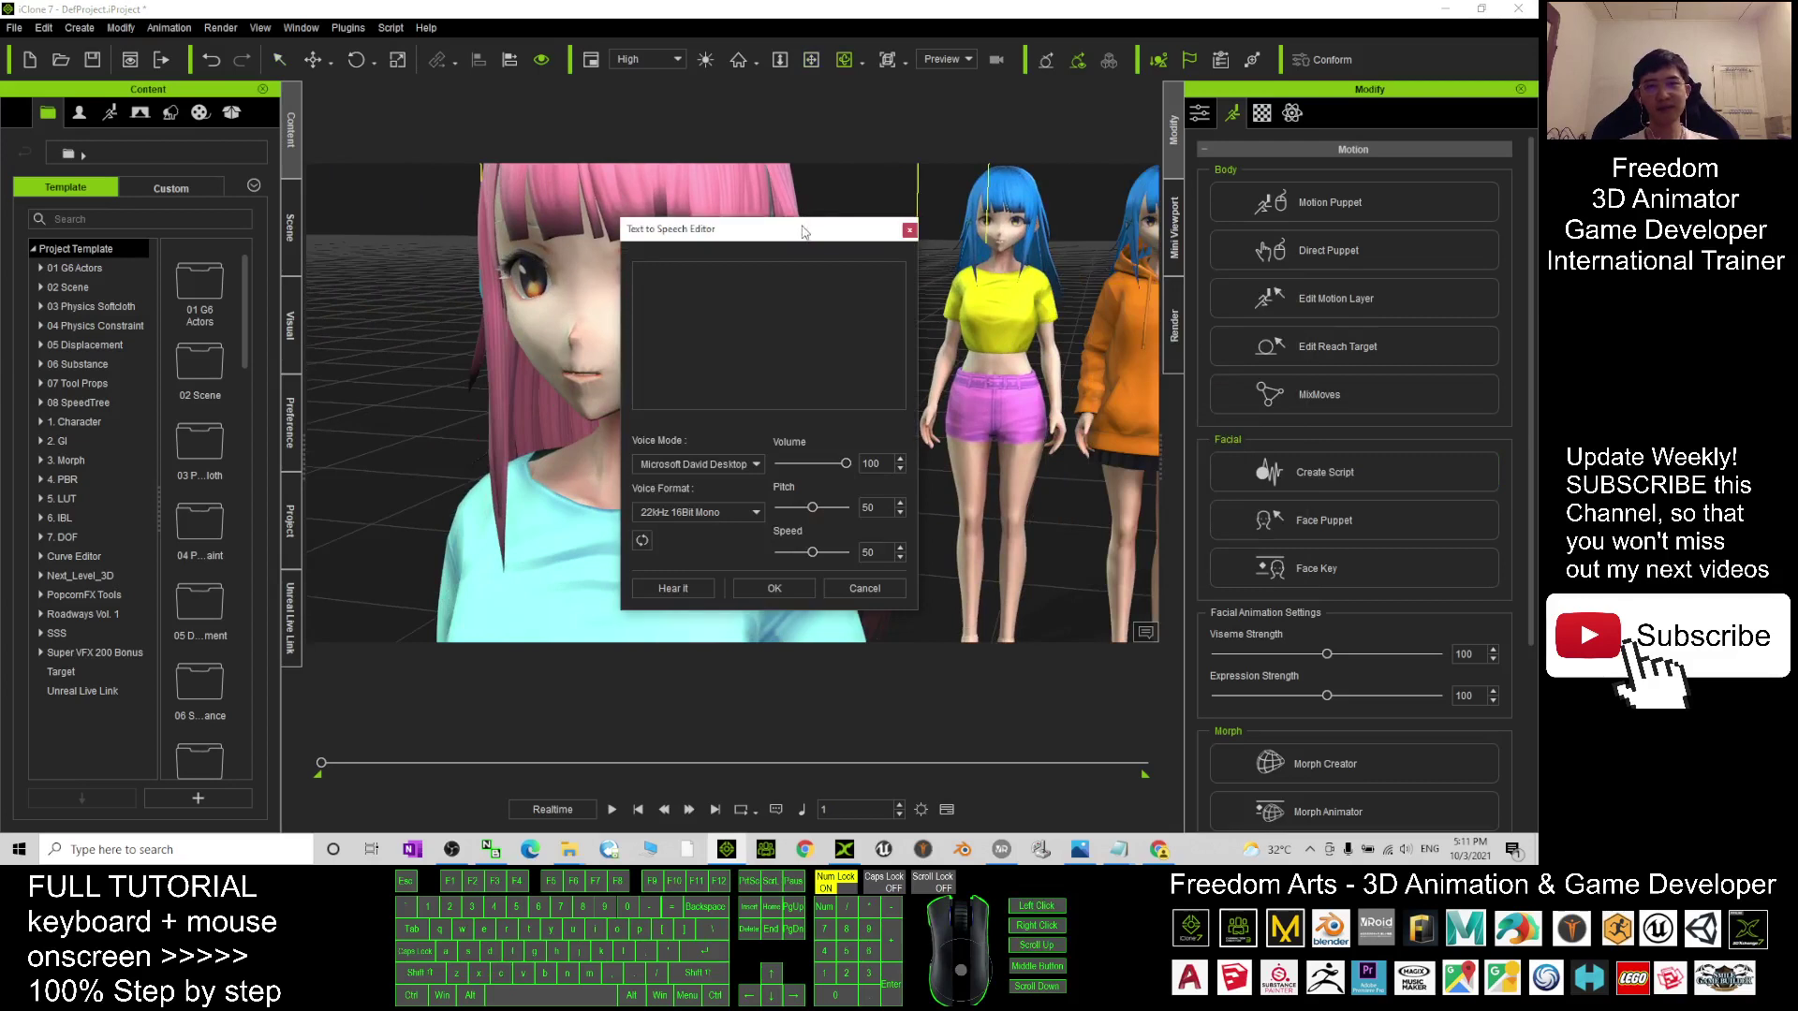
pyautogui.moveTo(802, 231); pyautogui.dragTo(1111, 232)
# Choose the Microsoft Zira voice at pitch 100 and type 'Hi, my name is Sendagaya Shino! I am from Vroid Studio!'
pyautogui.click(1051, 470)
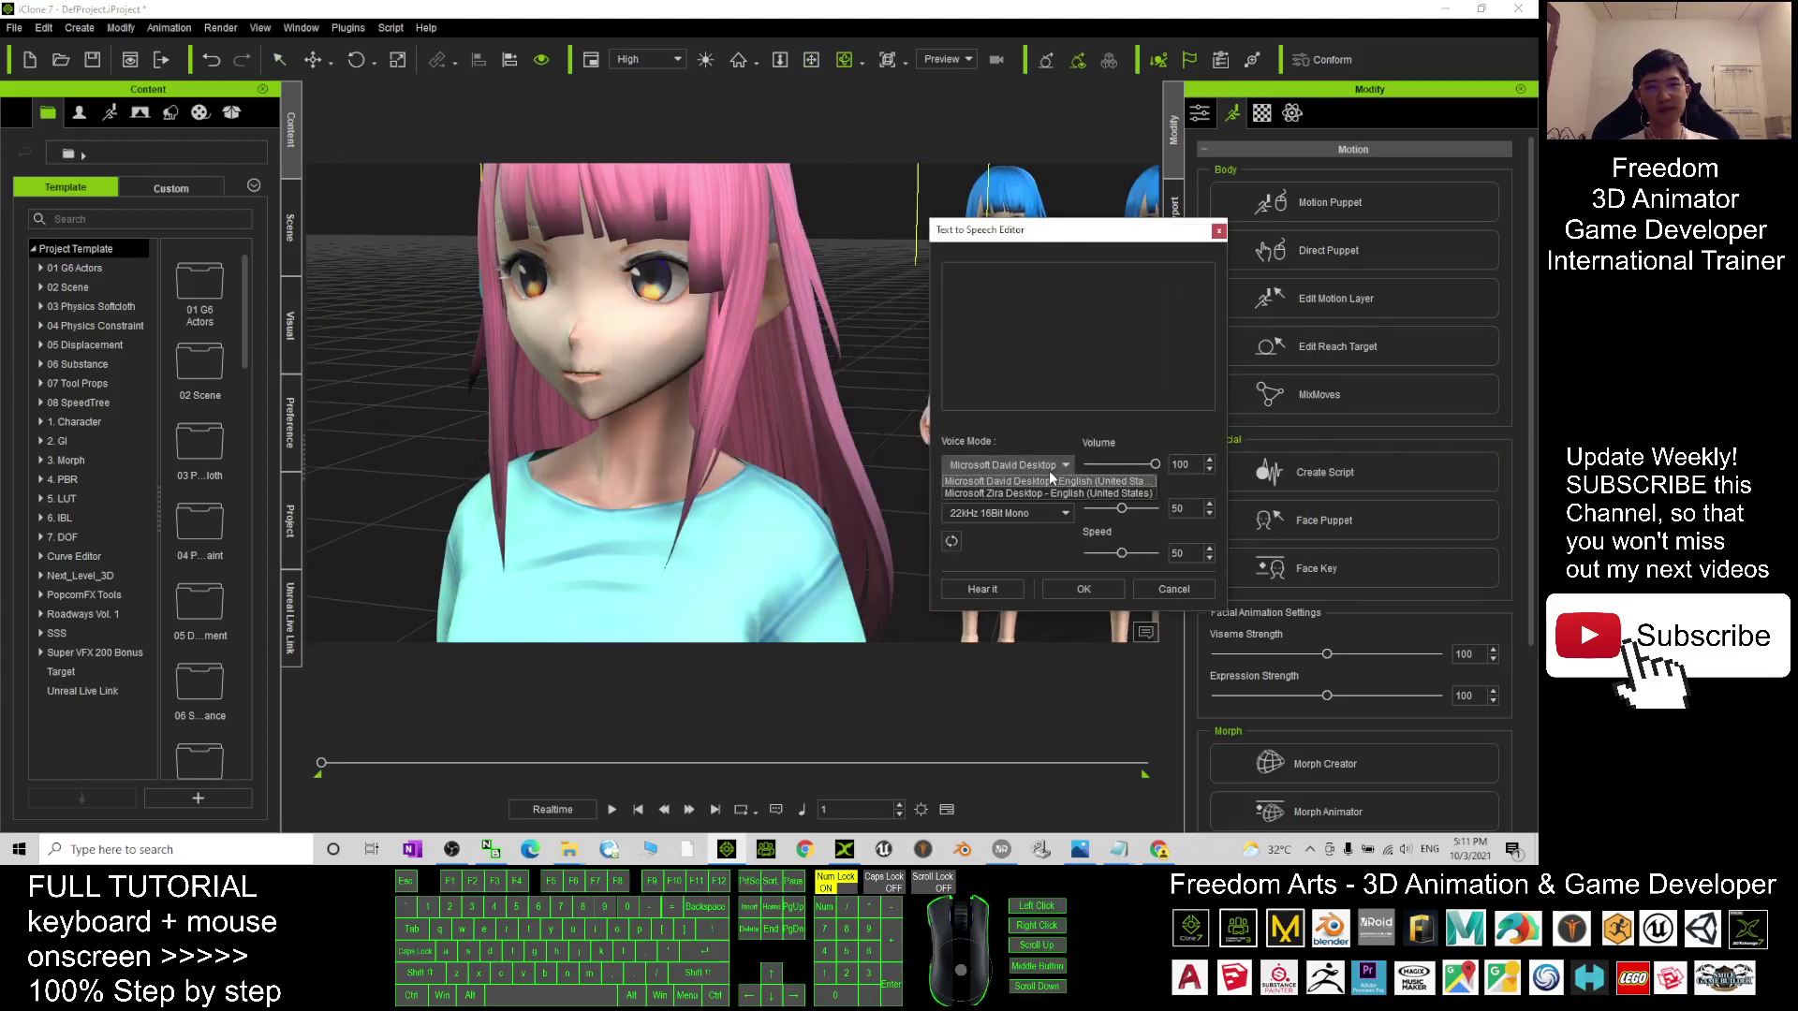
pyautogui.click(1082, 497)
pyautogui.moveTo(1122, 509); pyautogui.dragTo(1160, 508)
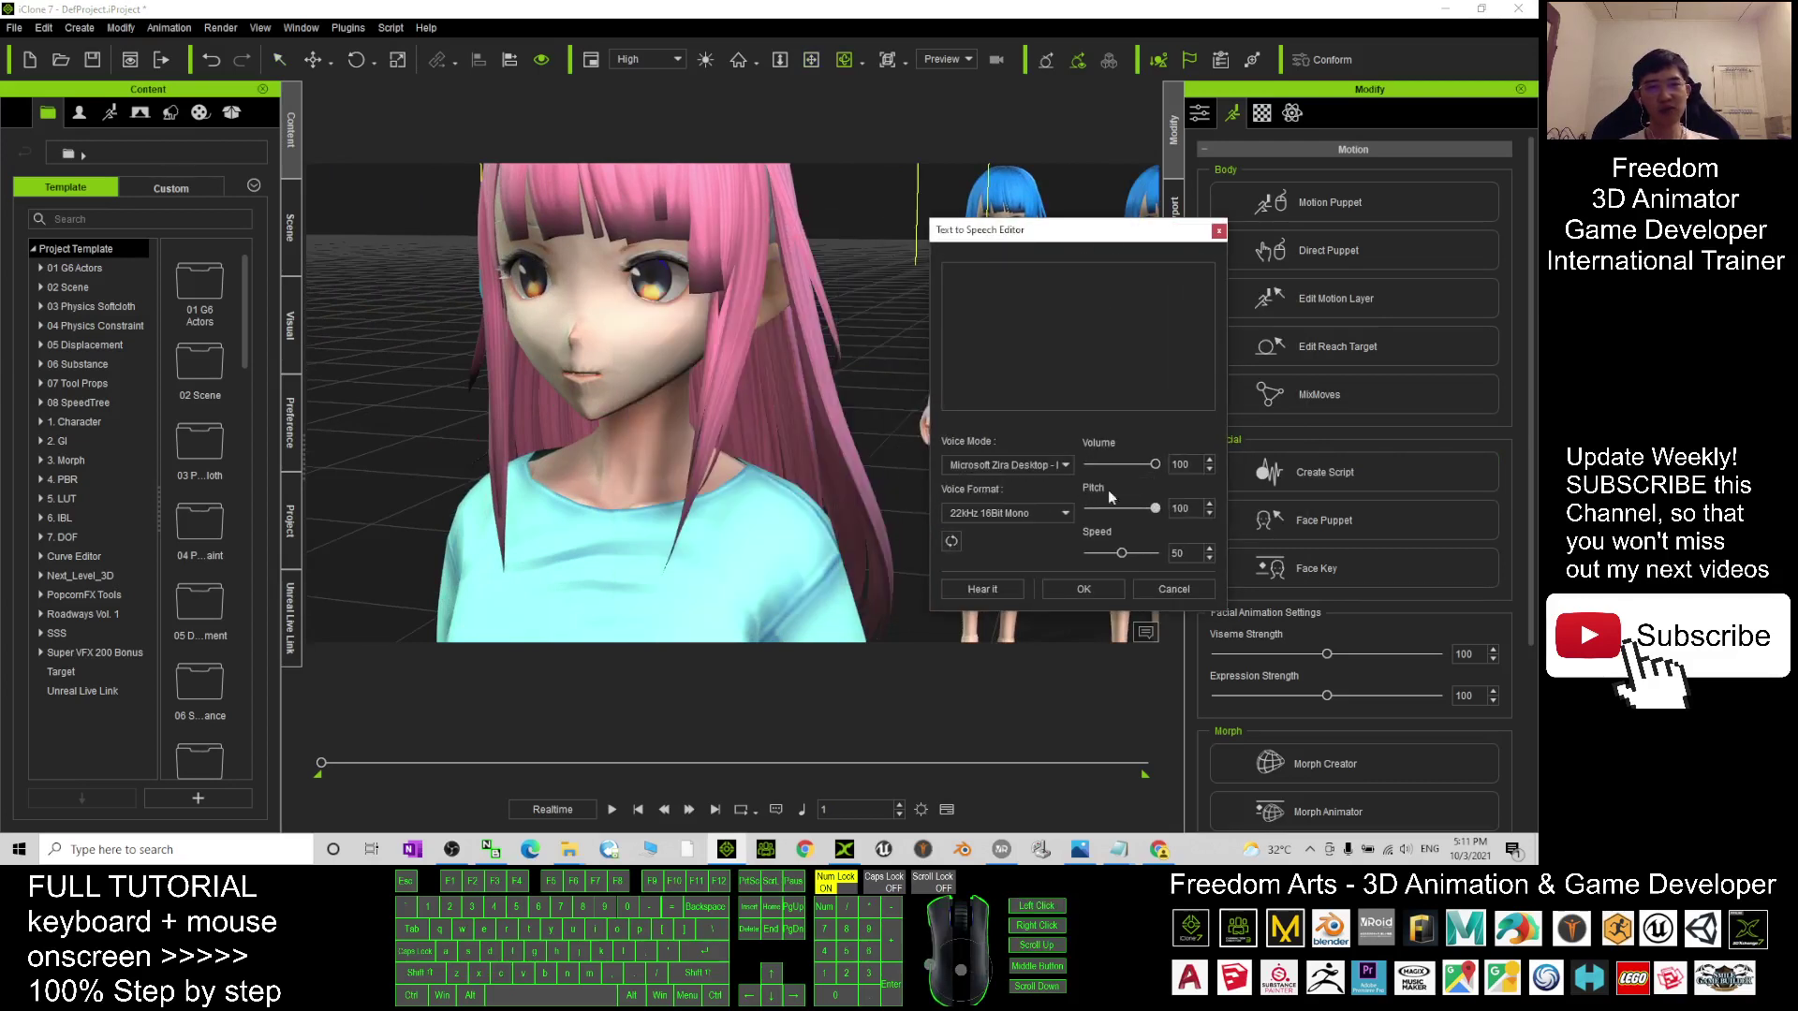
pyautogui.click(1037, 304)
pyautogui.write('Hi')
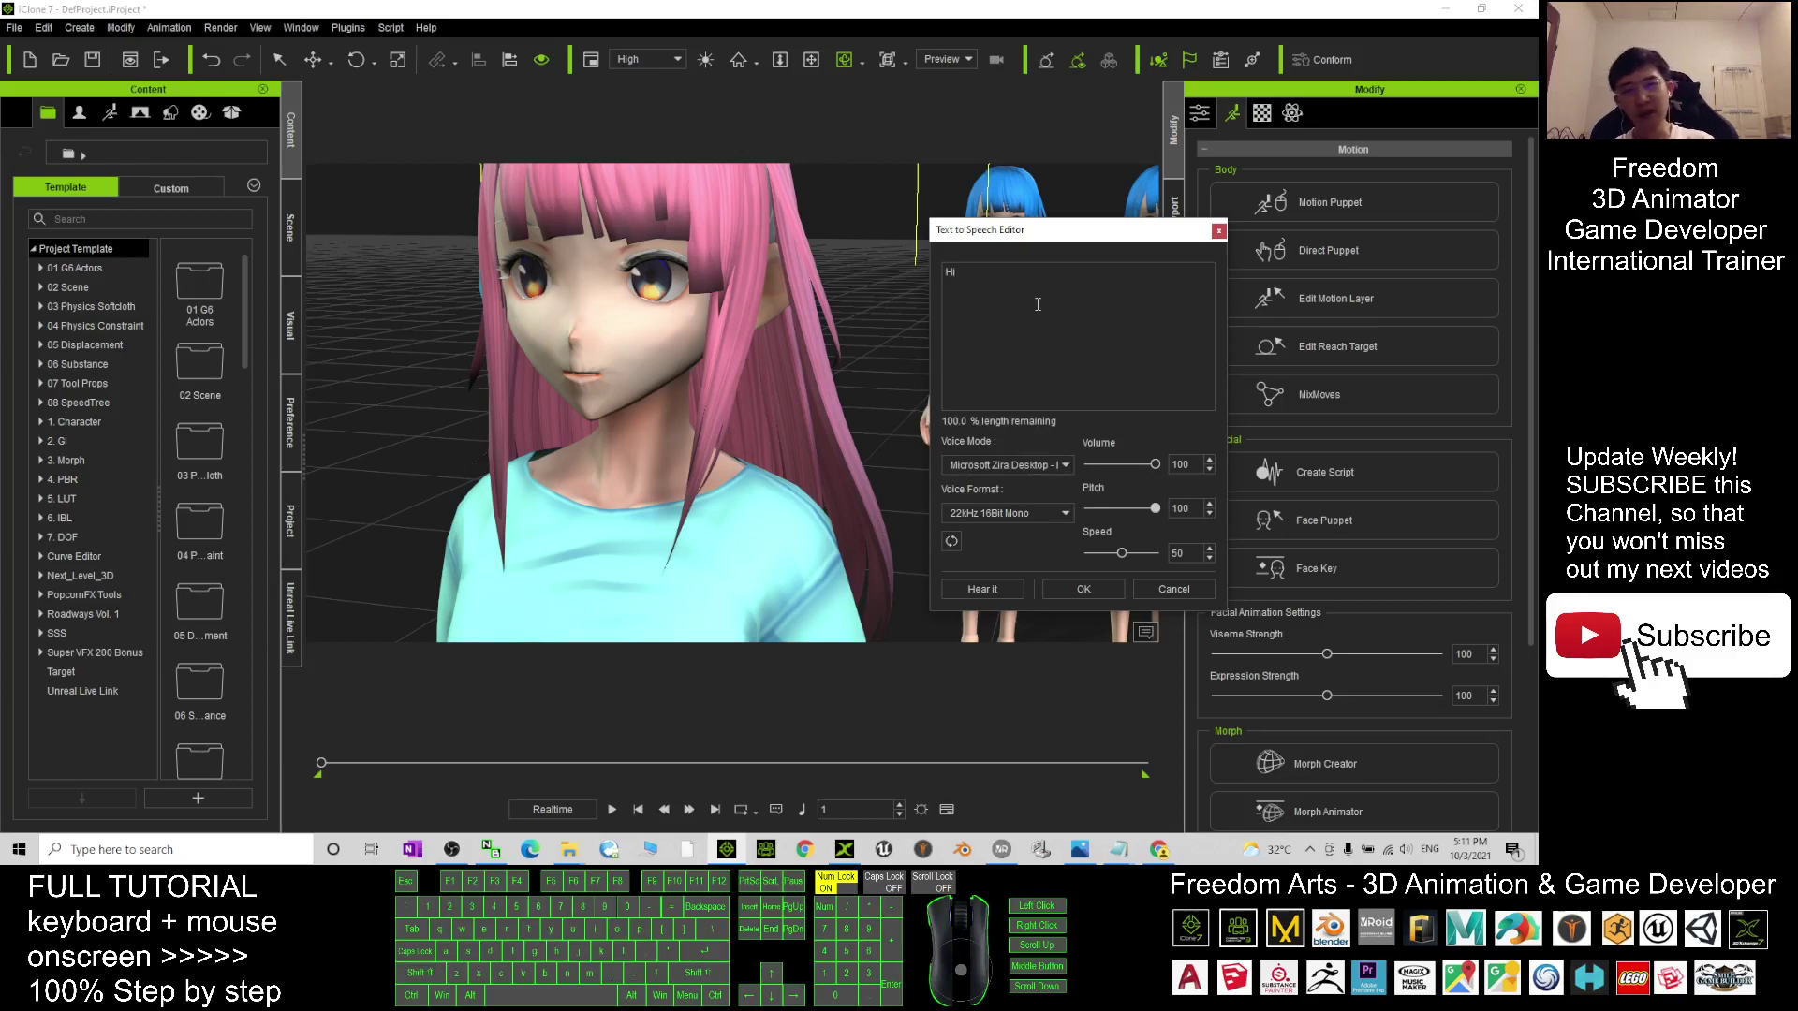
pyautogui.write(', my name is s')
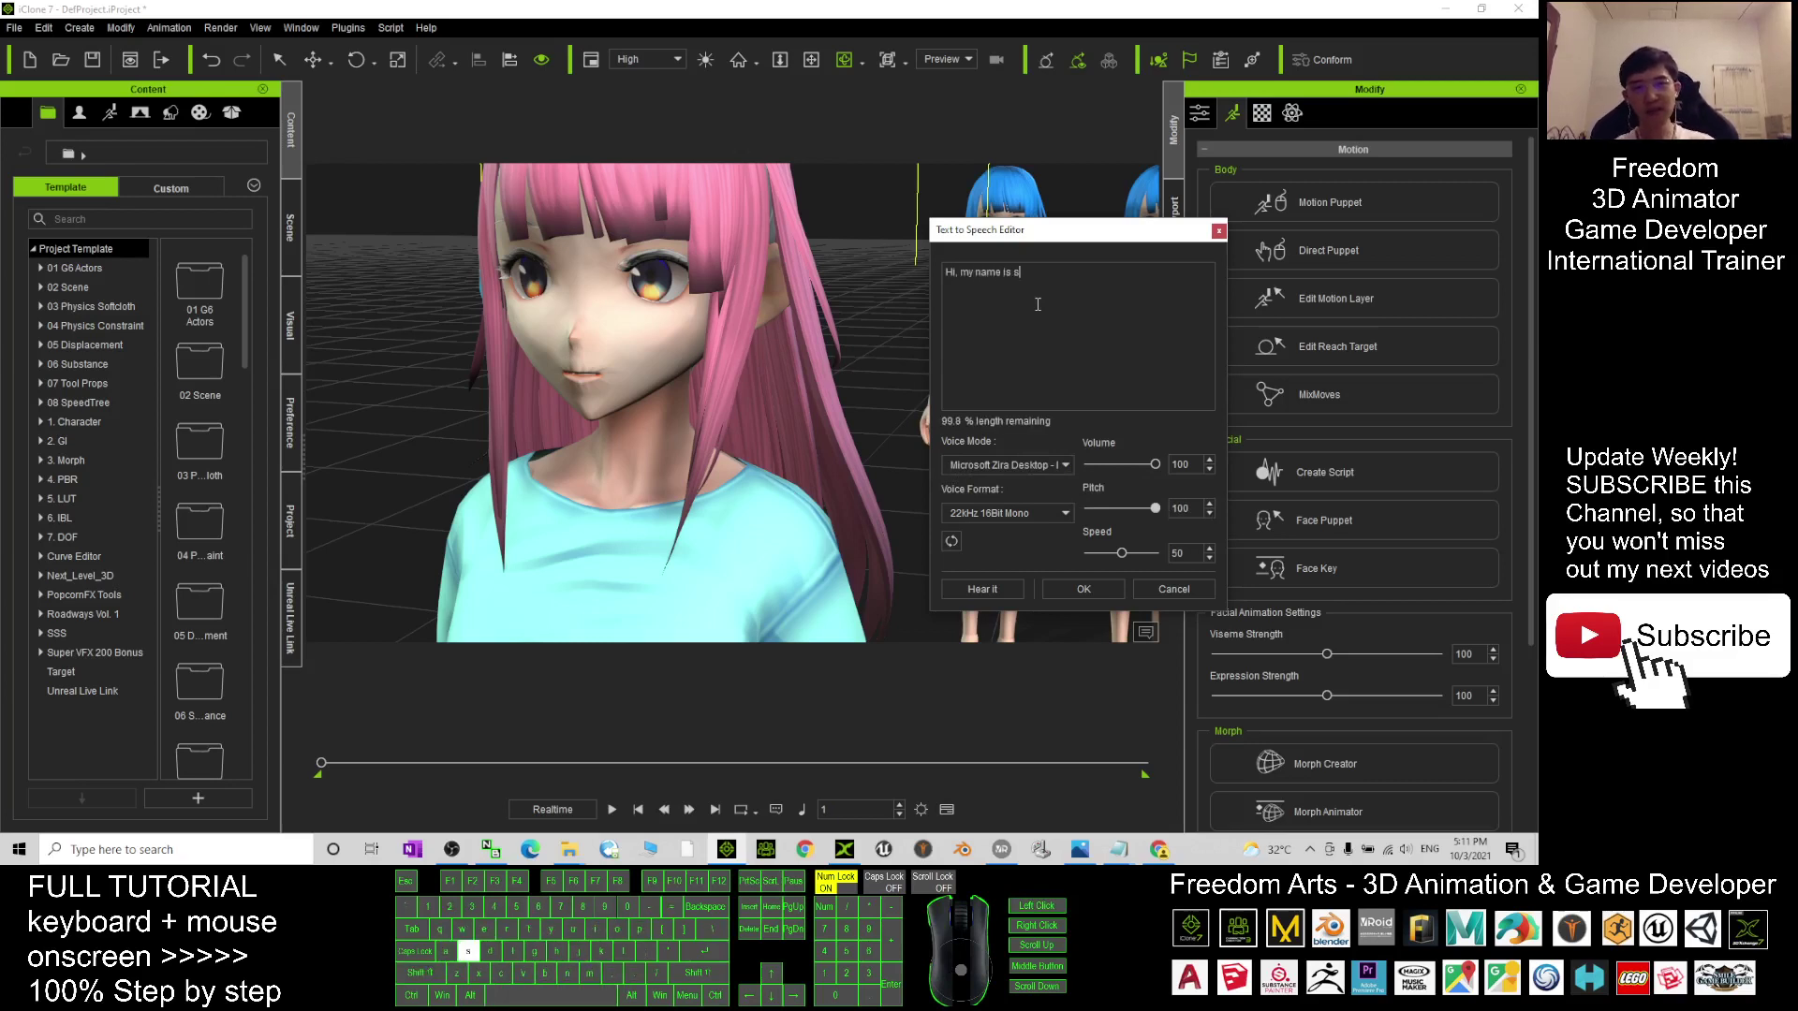
pyautogui.write('a S')
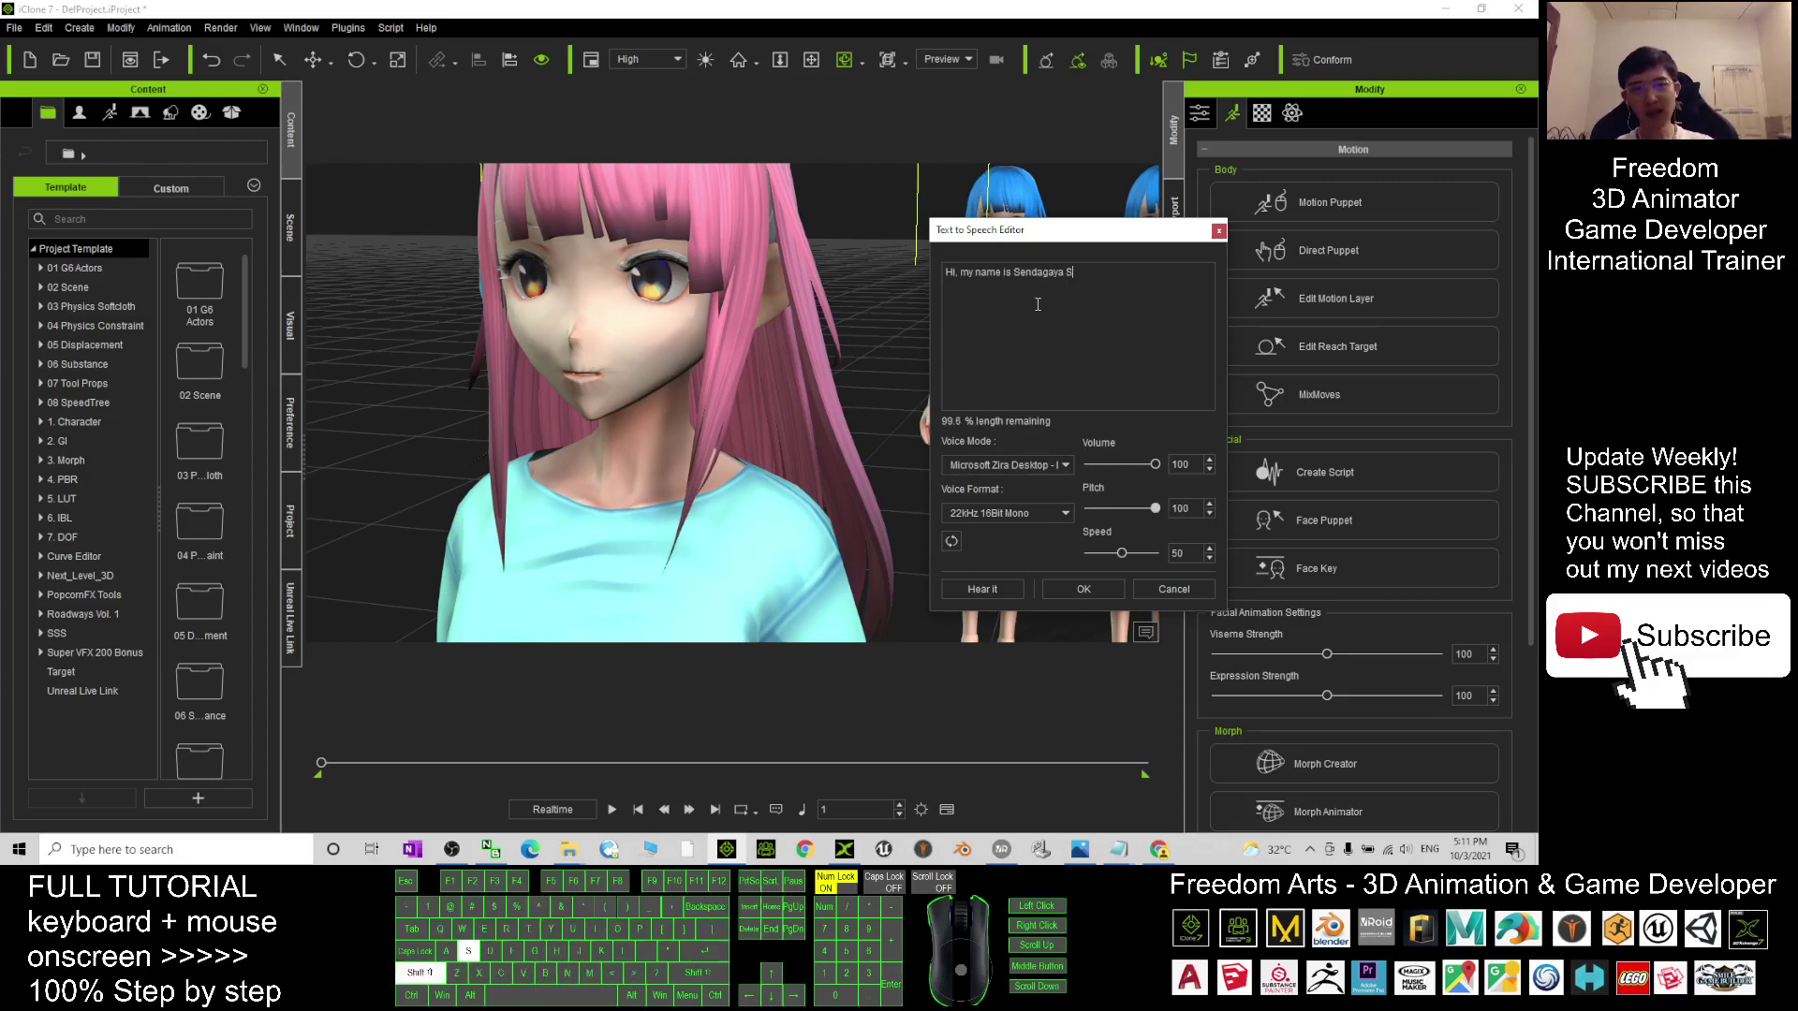
pyautogui.write('hino! I')
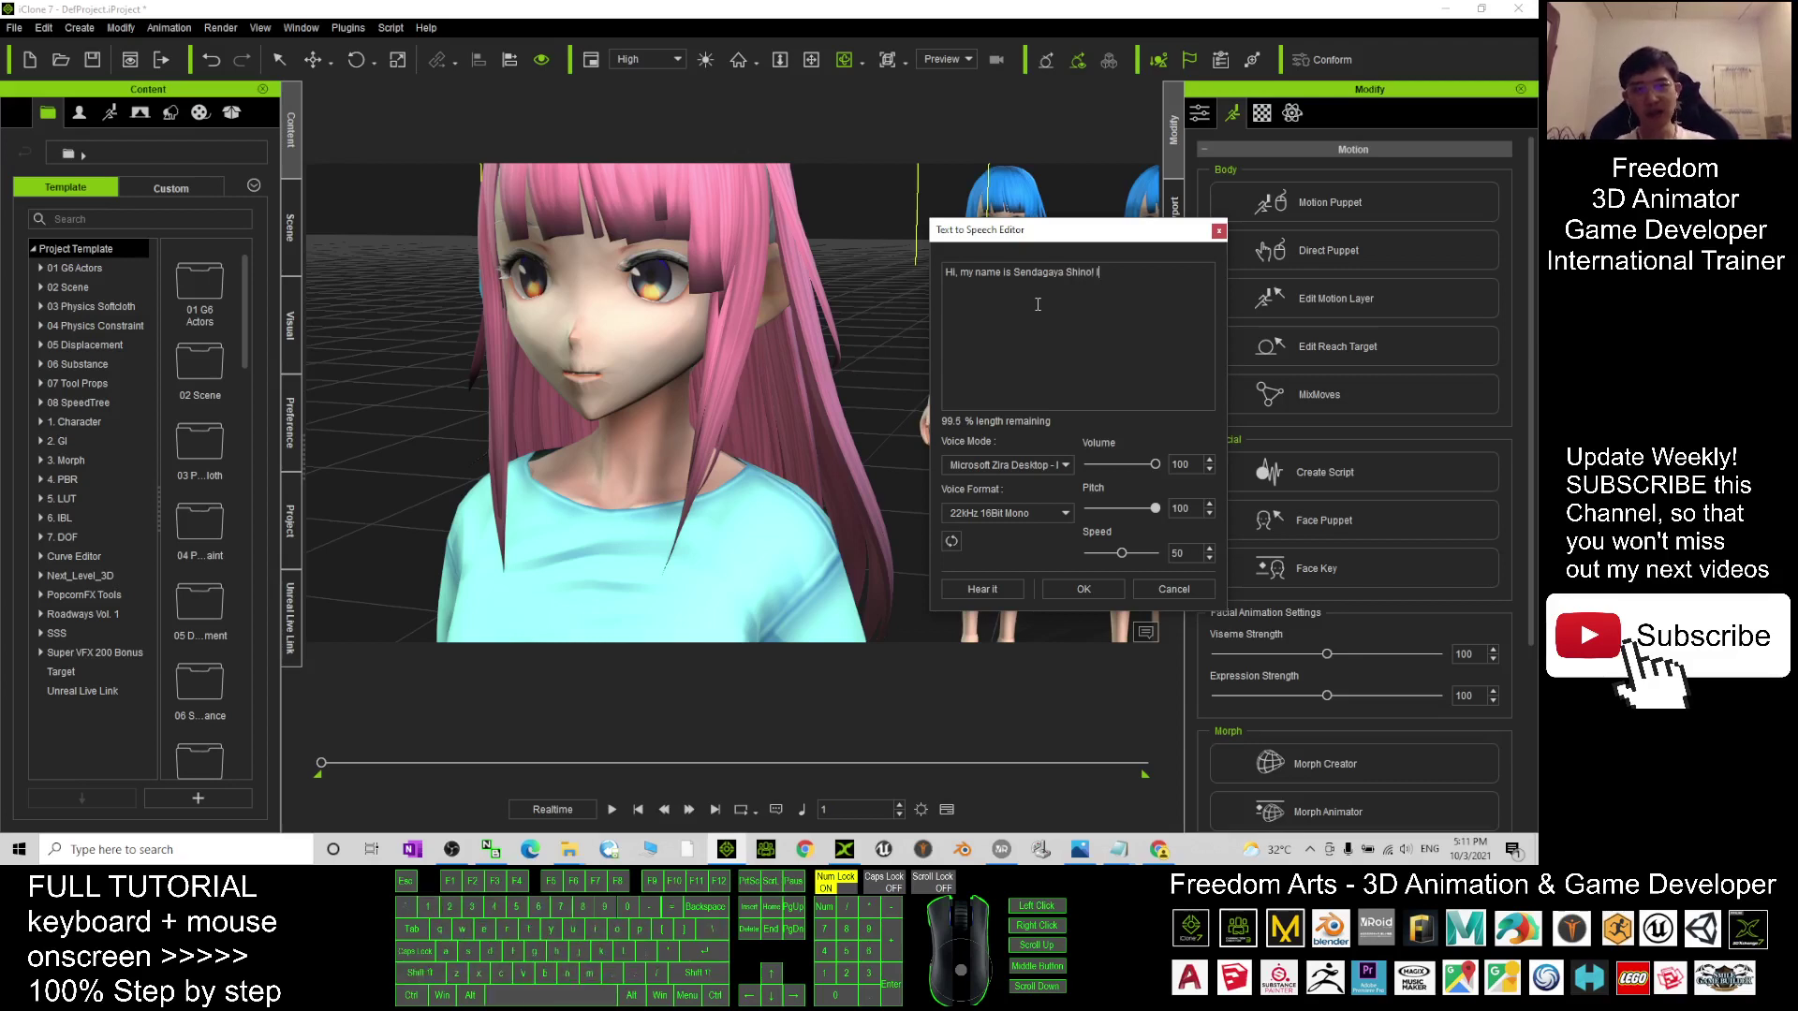
pyautogui.write(' am from Vroid S')
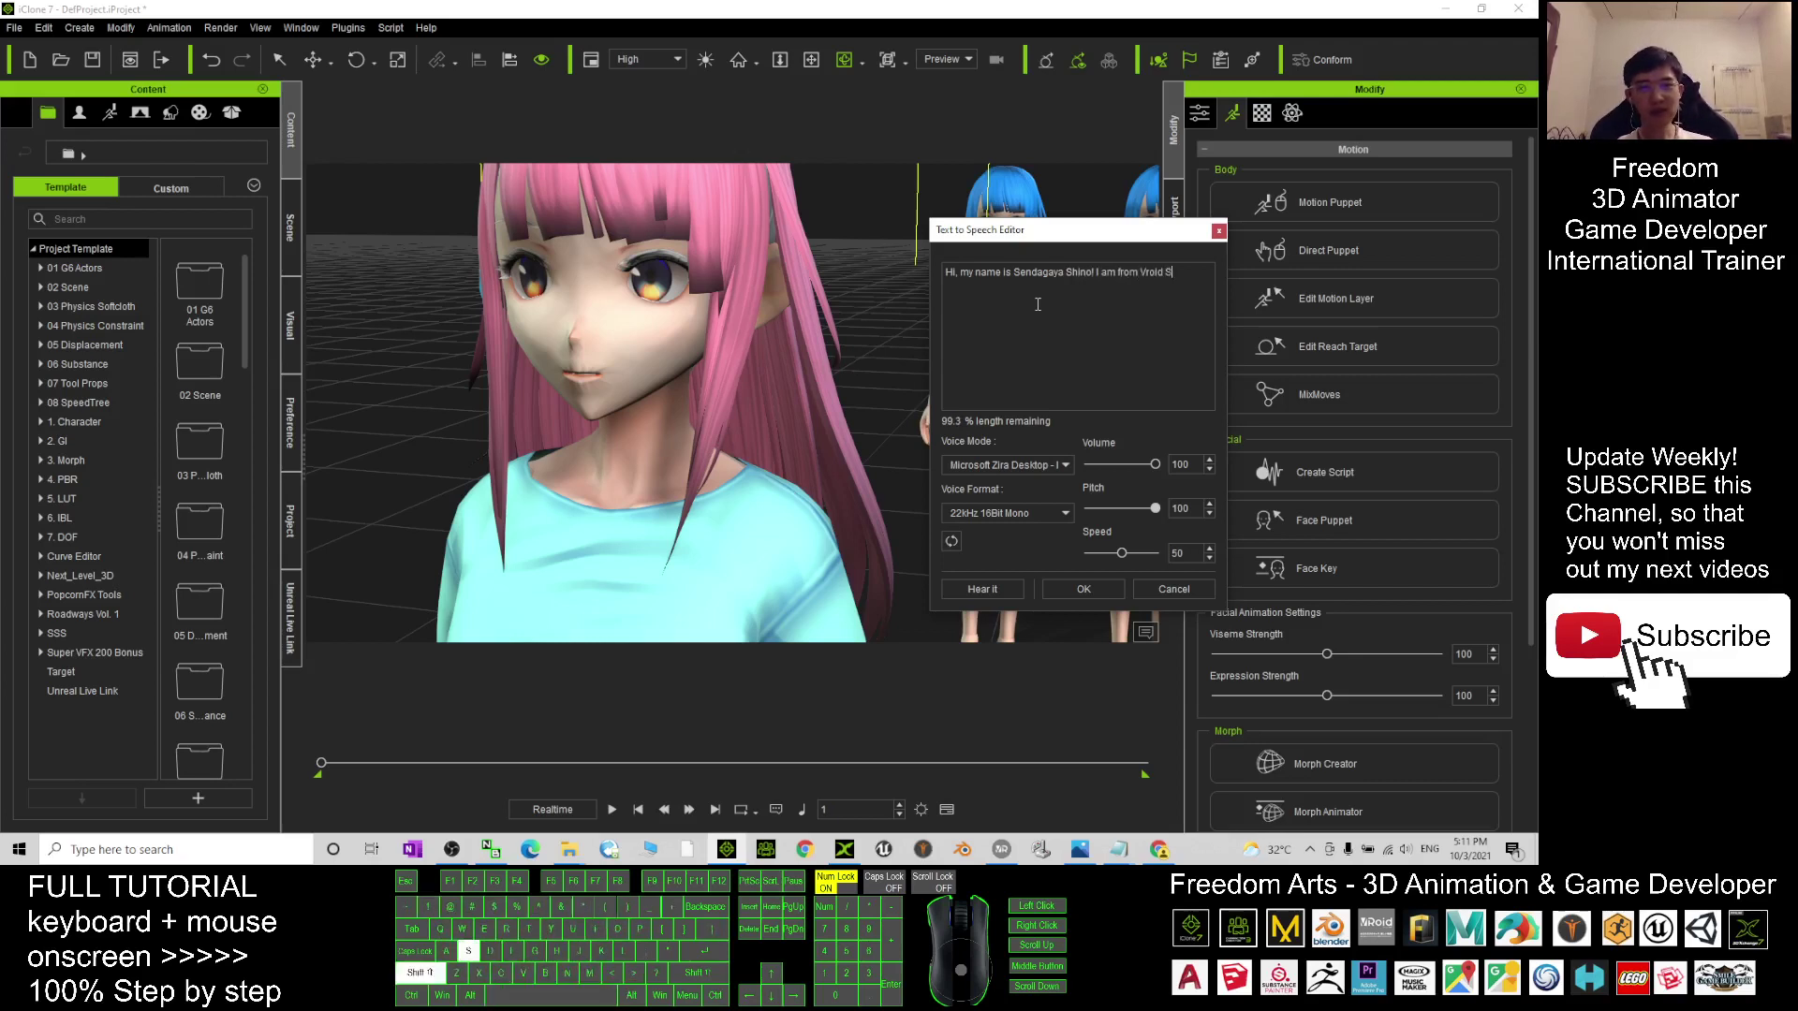
pyautogui.write('tudio!')
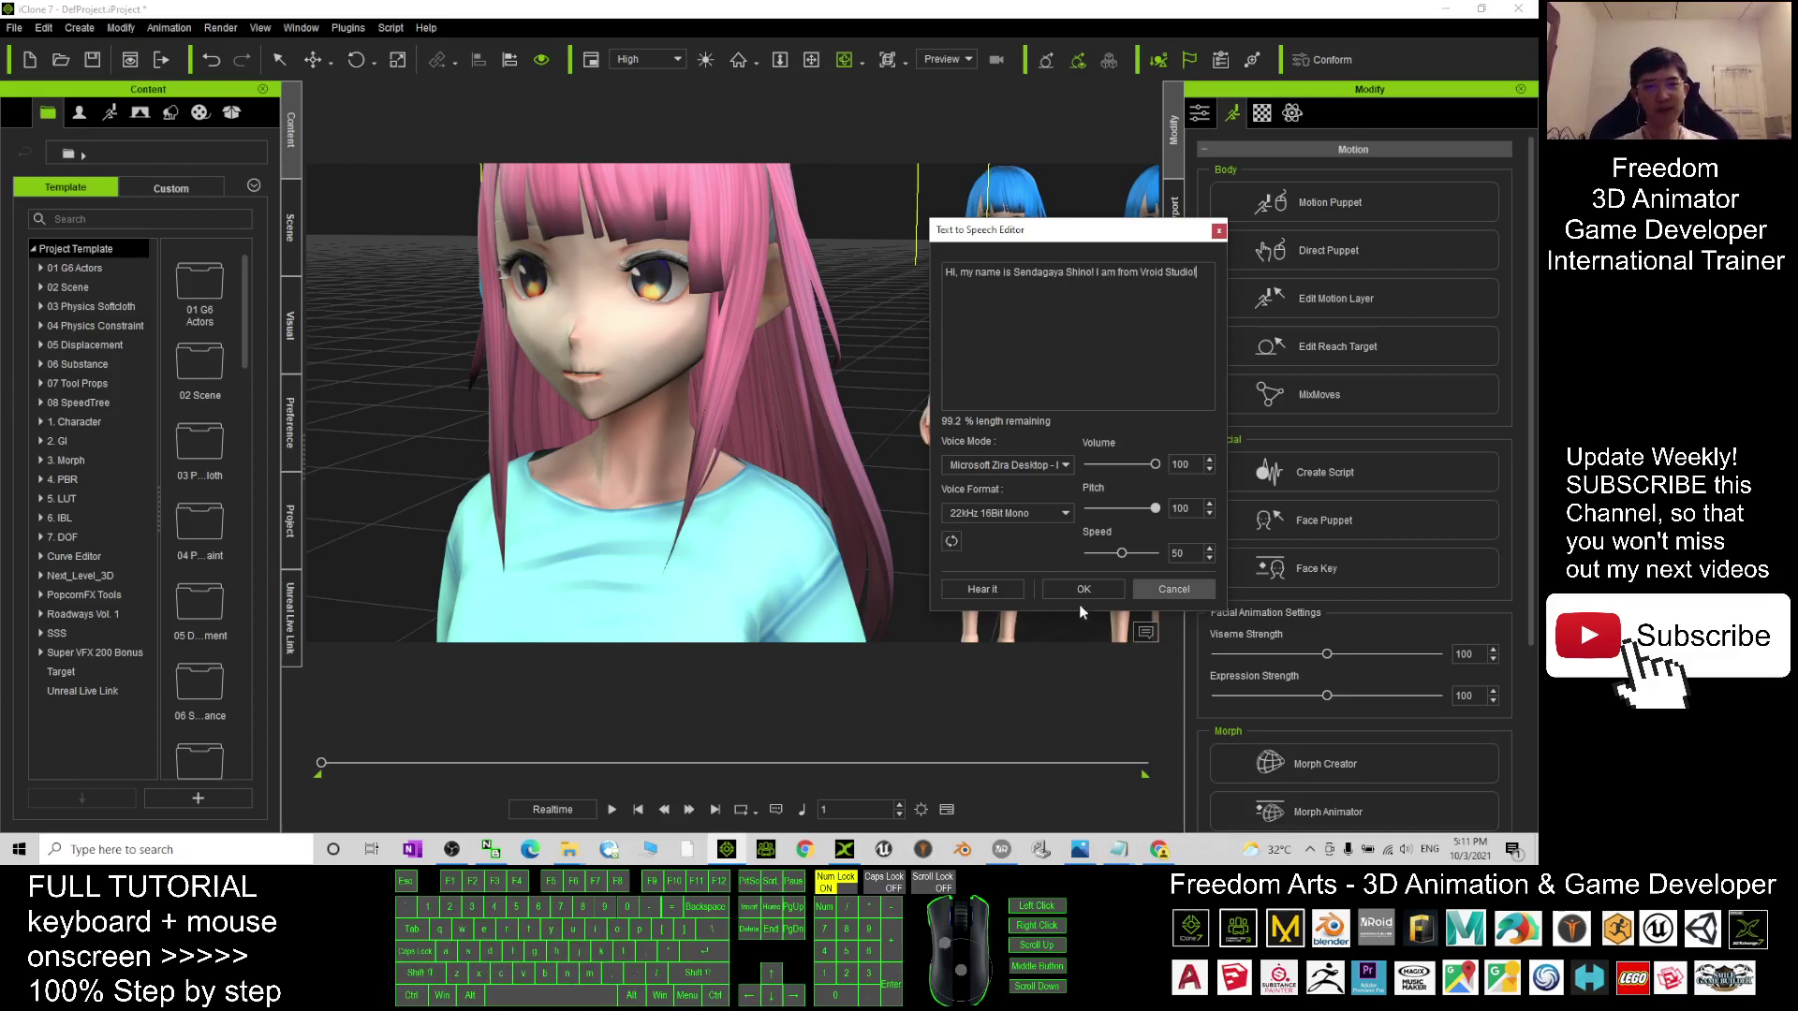
# Apply the text-to-speech script, then play and stop the lip-sync preview
pyautogui.click(1079, 596)
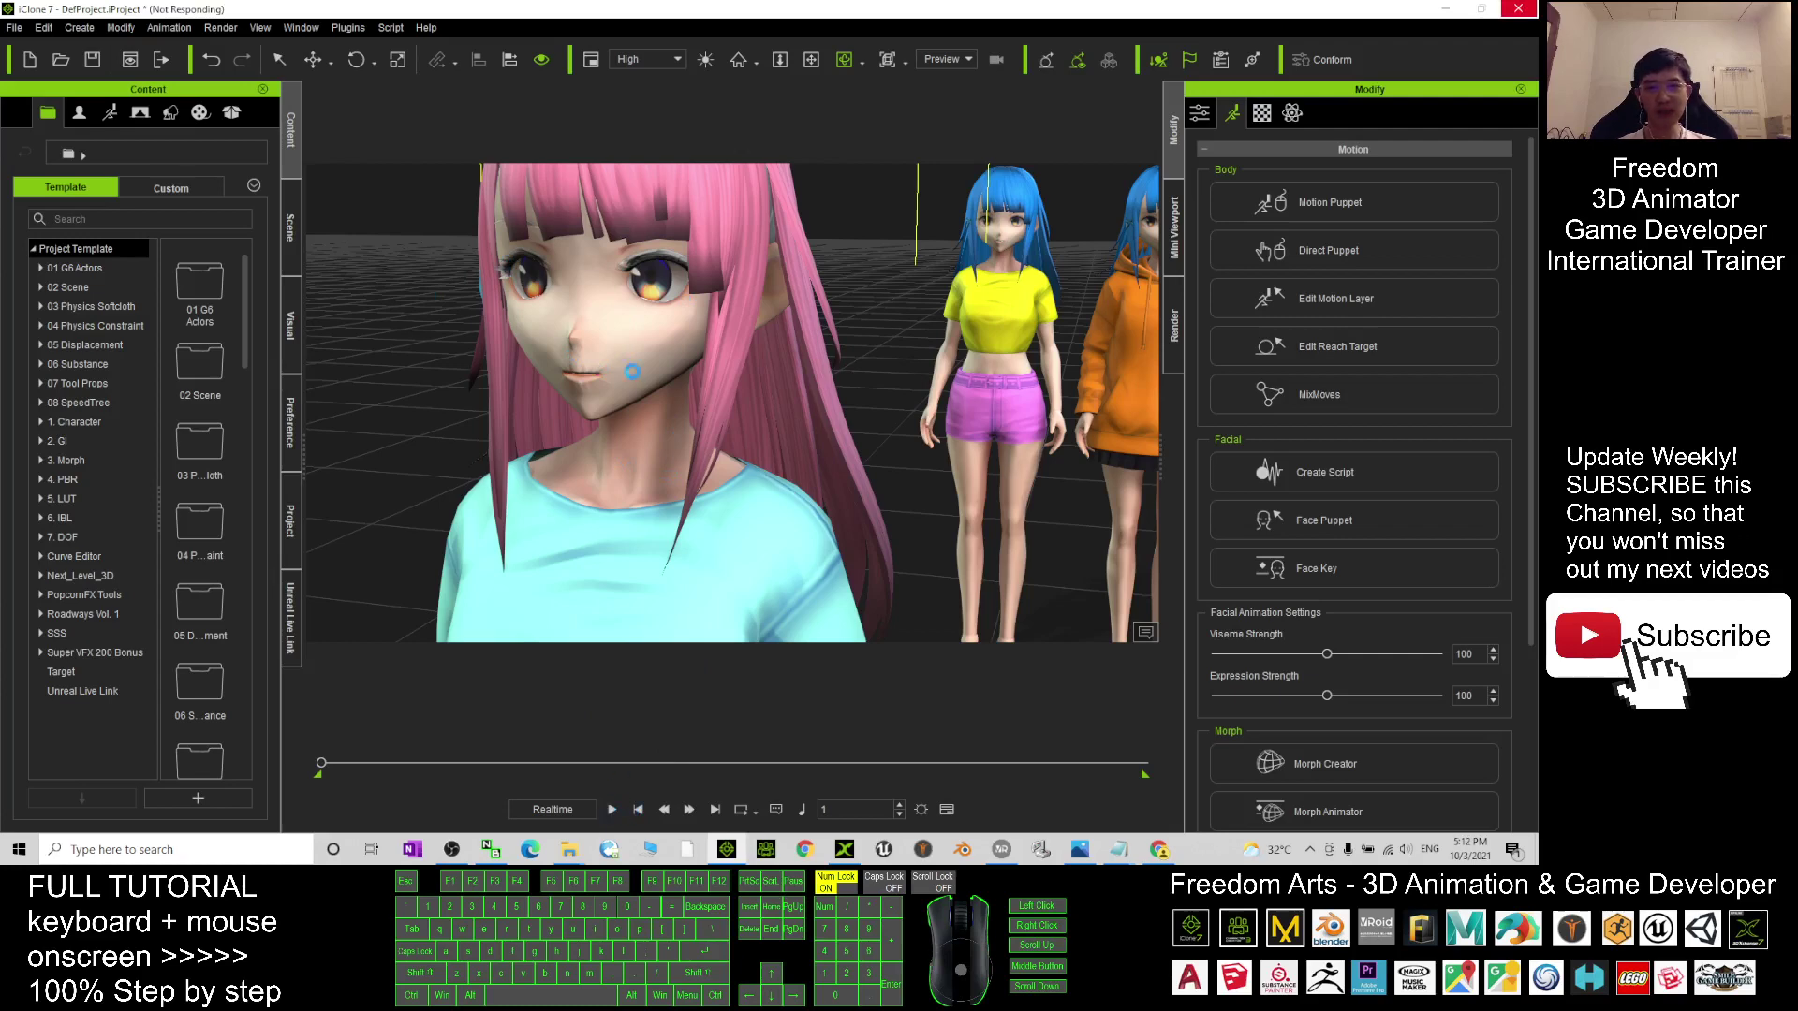
pyautogui.click(611, 809)
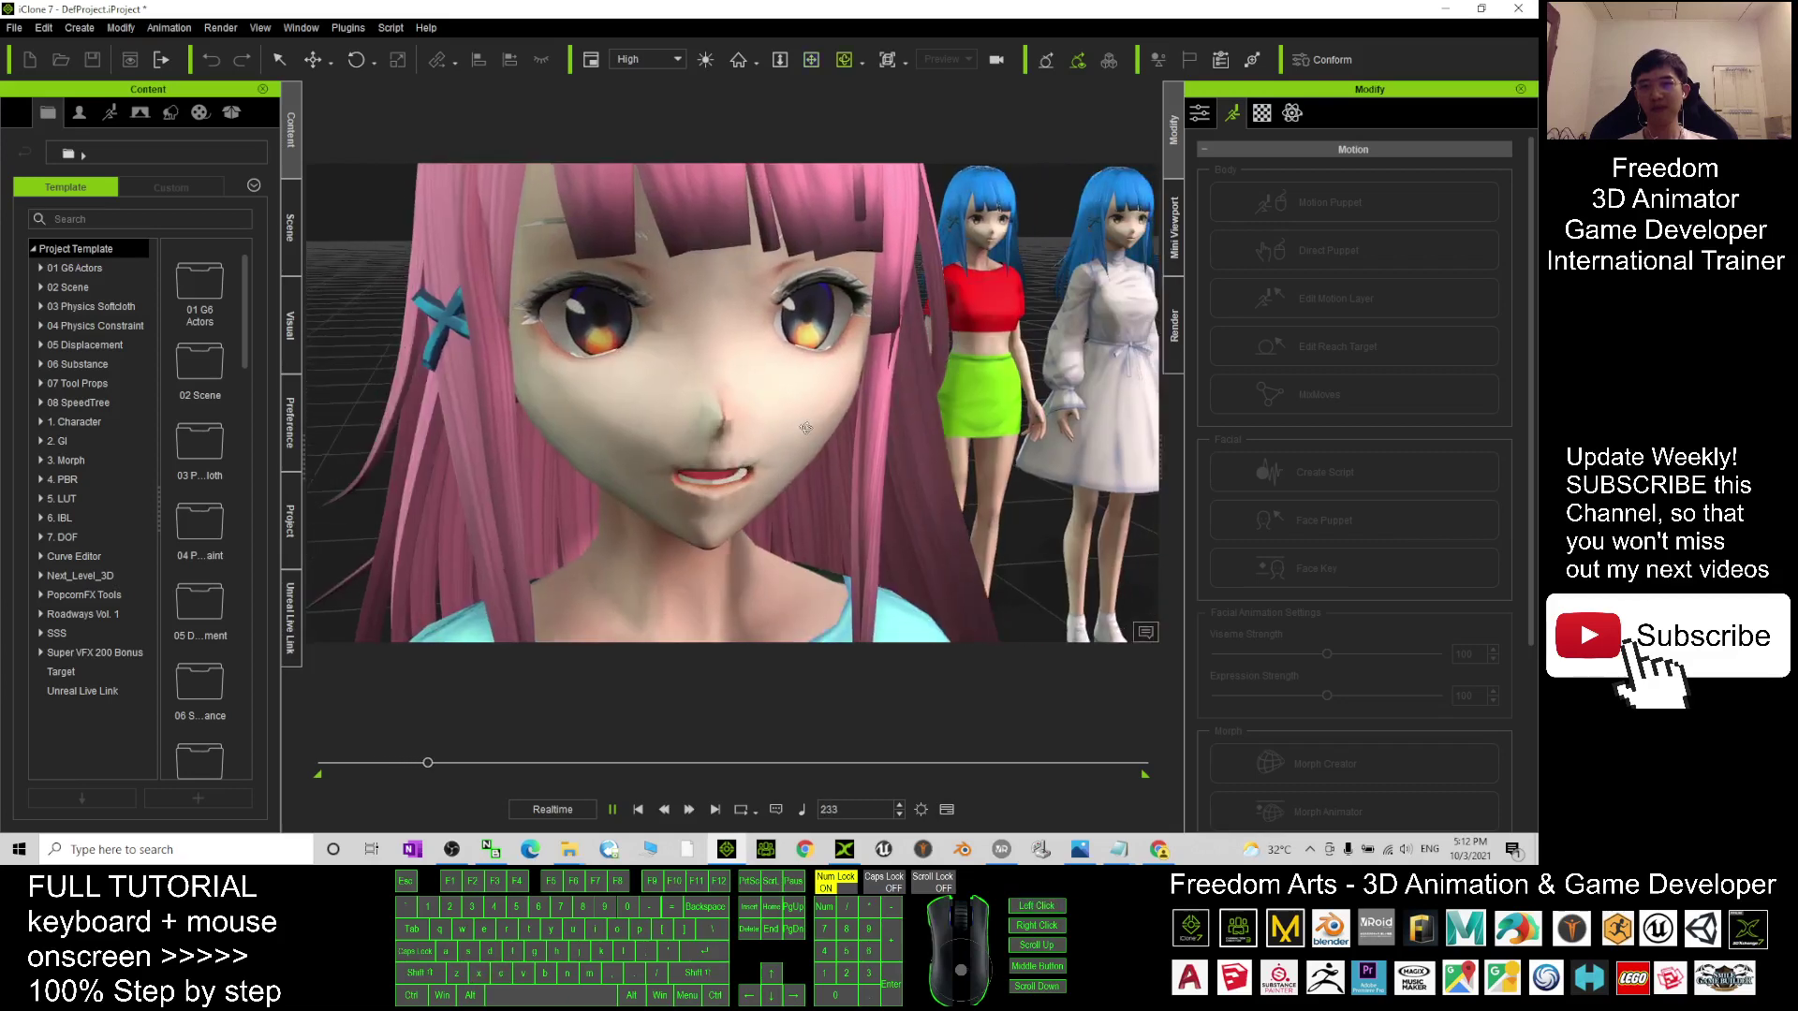
pyautogui.click(638, 809)
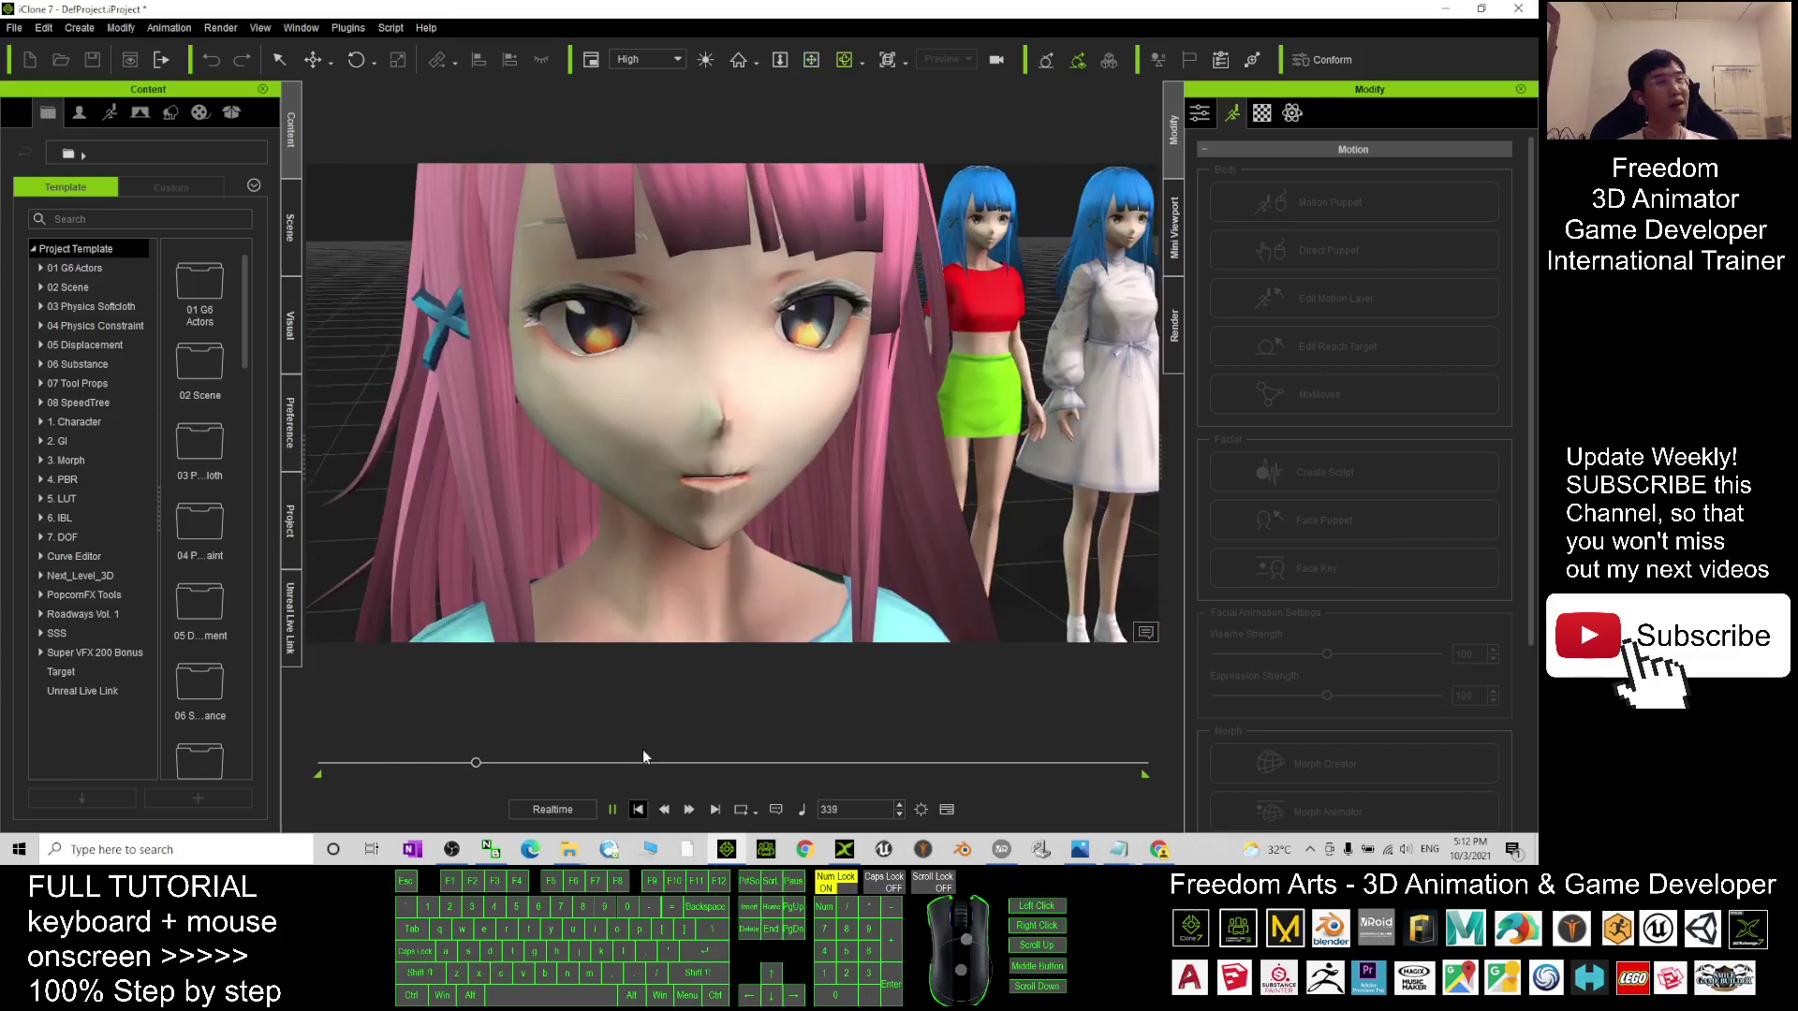
# Close the copyright.txt window and the Chrome profile picker
pyautogui.moveTo(627, 543); pyautogui.dragTo(723, 453, button='right')
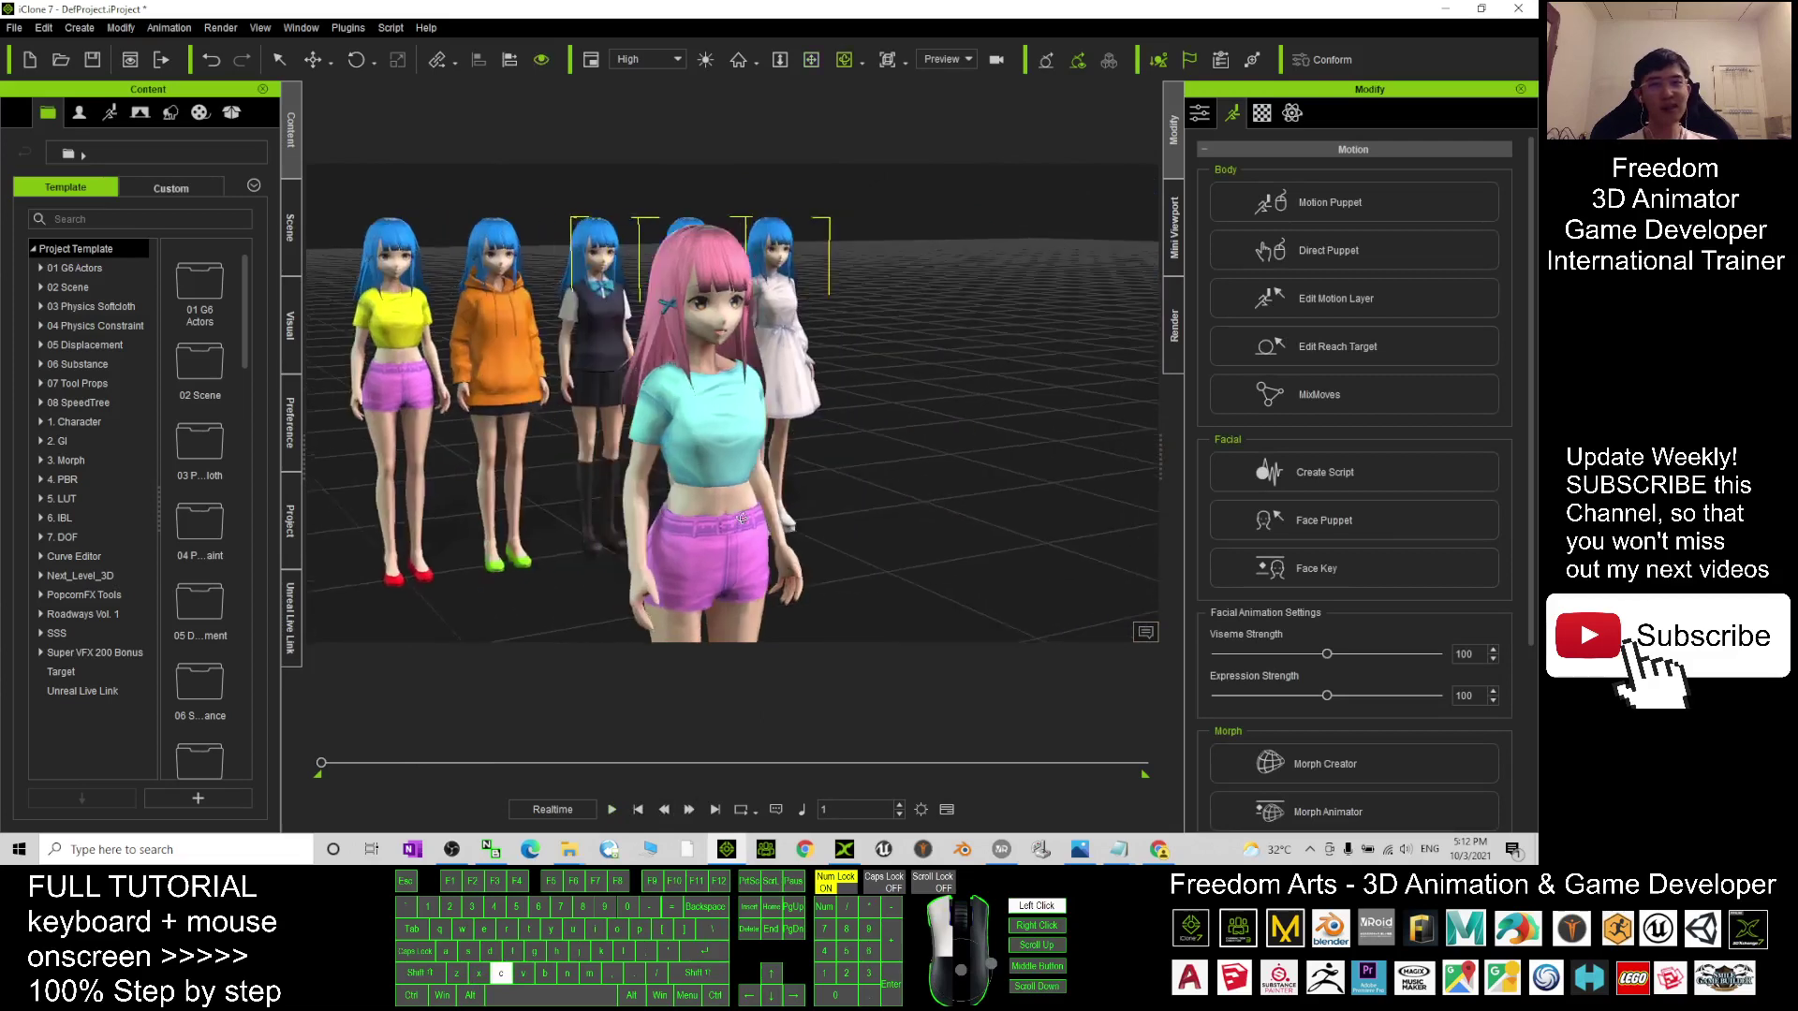
pyautogui.moveTo(724, 453)
pyautogui.mouseDown()
pyautogui.moveTo(529, 306)
pyautogui.moveTo(850, 502)
pyautogui.mouseUp()
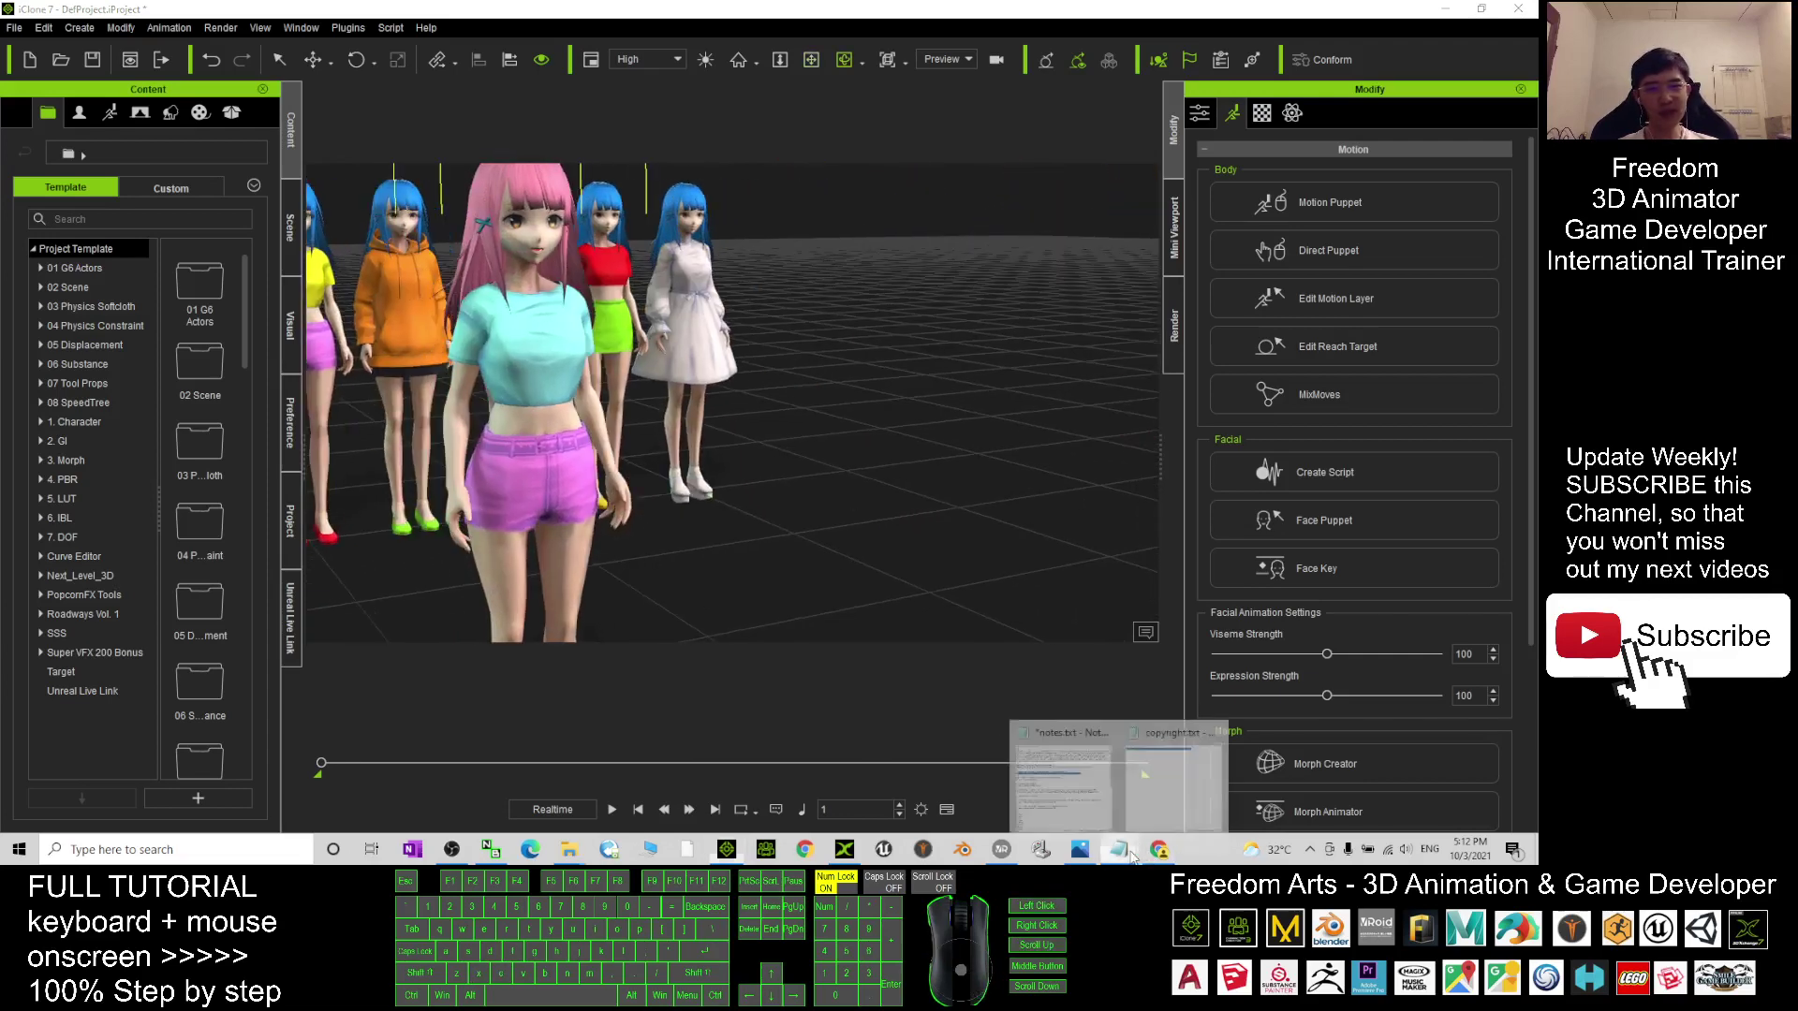
pyautogui.moveTo(1118, 850)
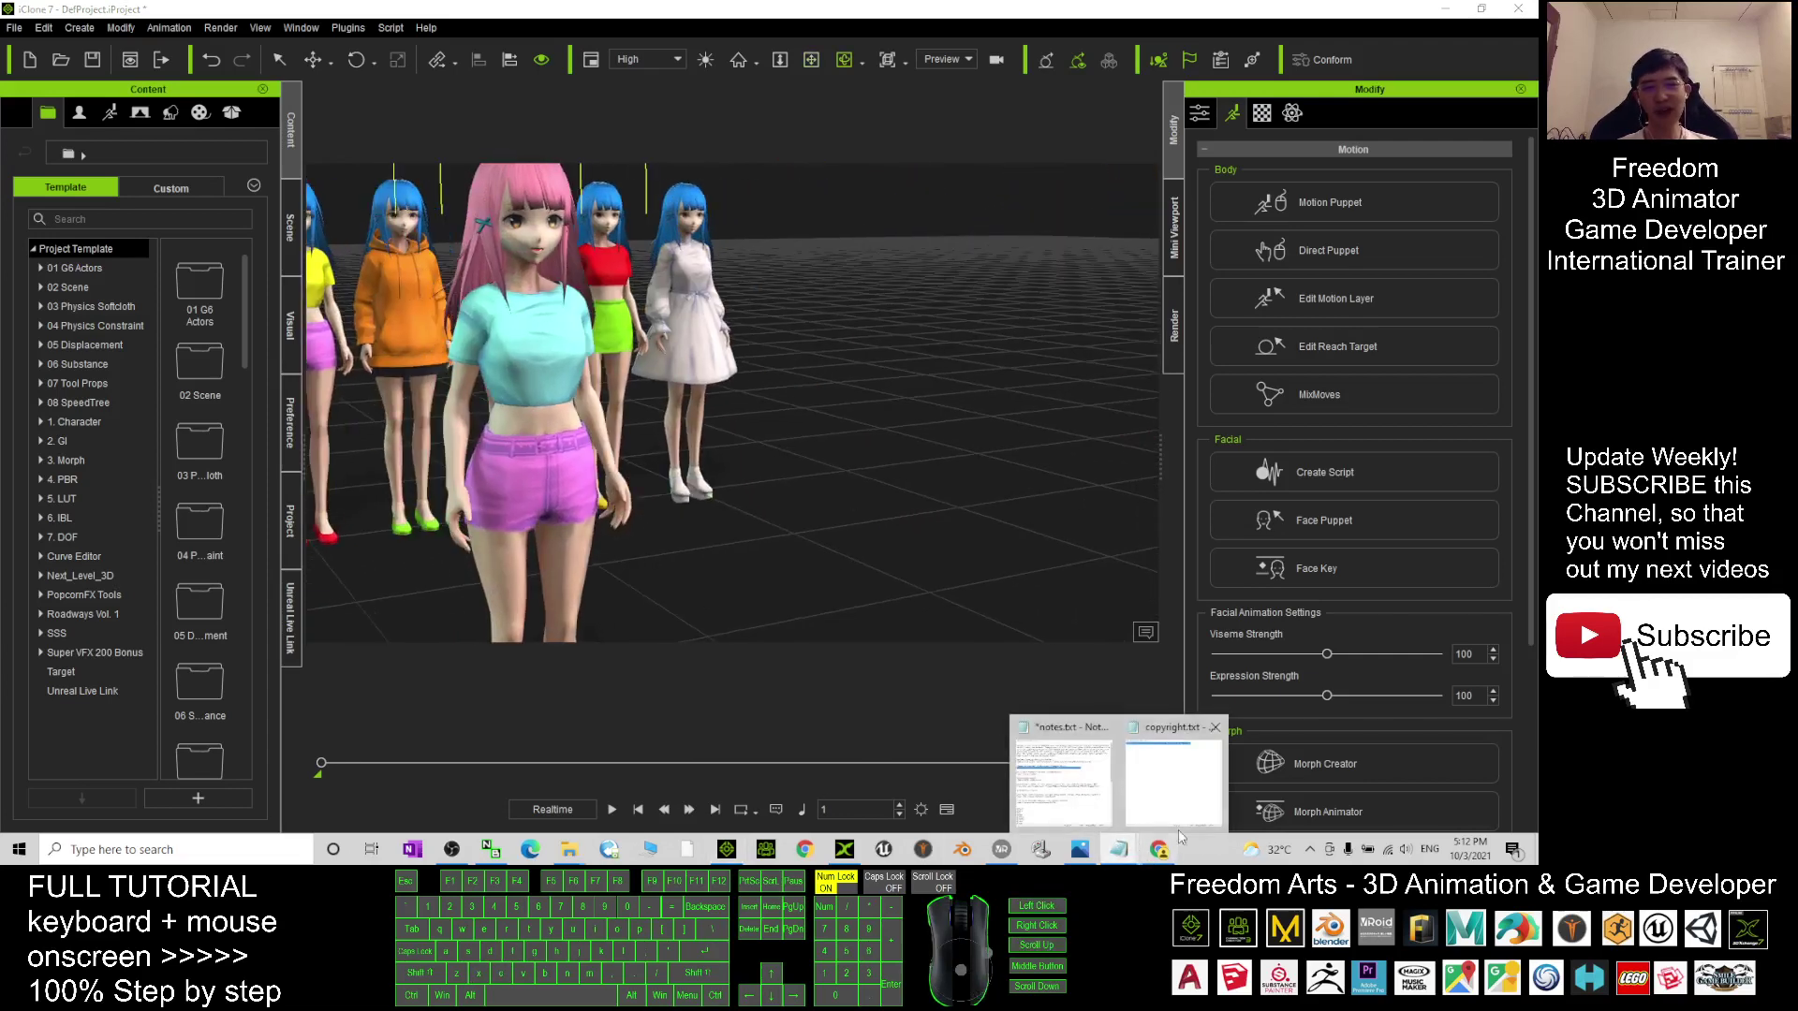
pyautogui.click(1219, 733)
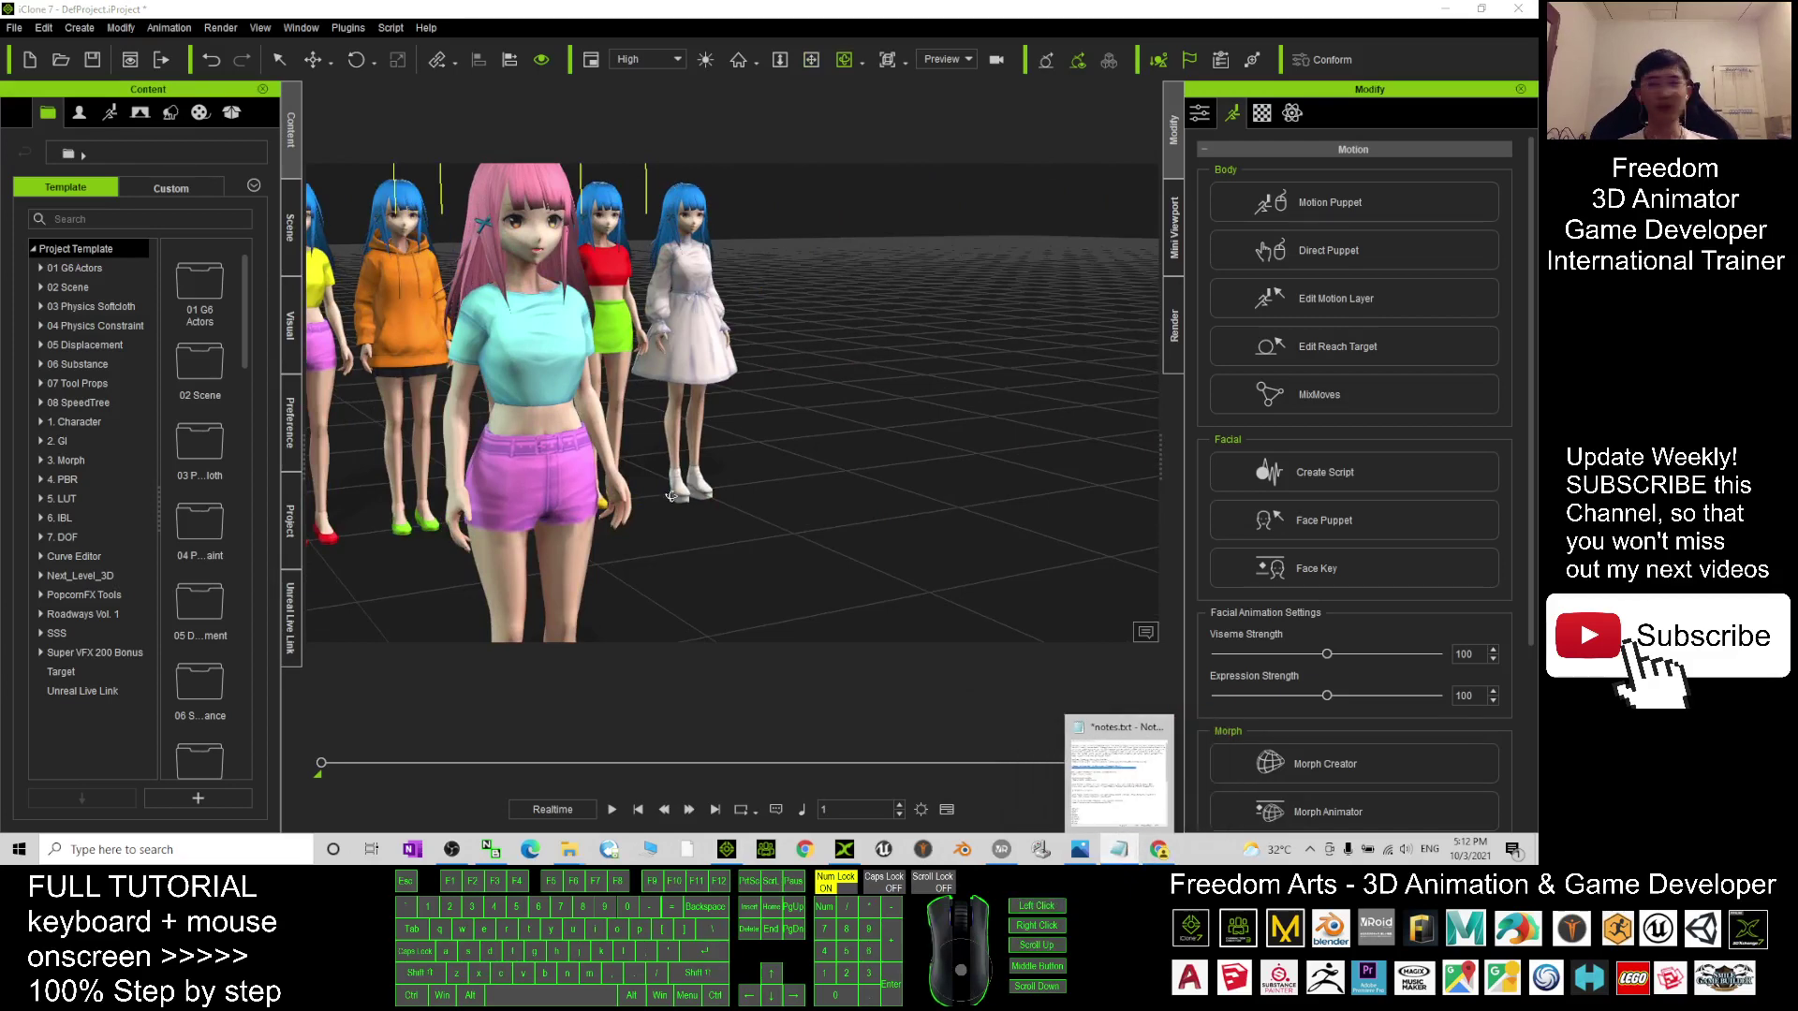
pyautogui.moveTo(740, 478)
pyautogui.mouseDown()
pyautogui.moveTo(697, 586)
pyautogui.moveTo(786, 836)
pyautogui.mouseUp()
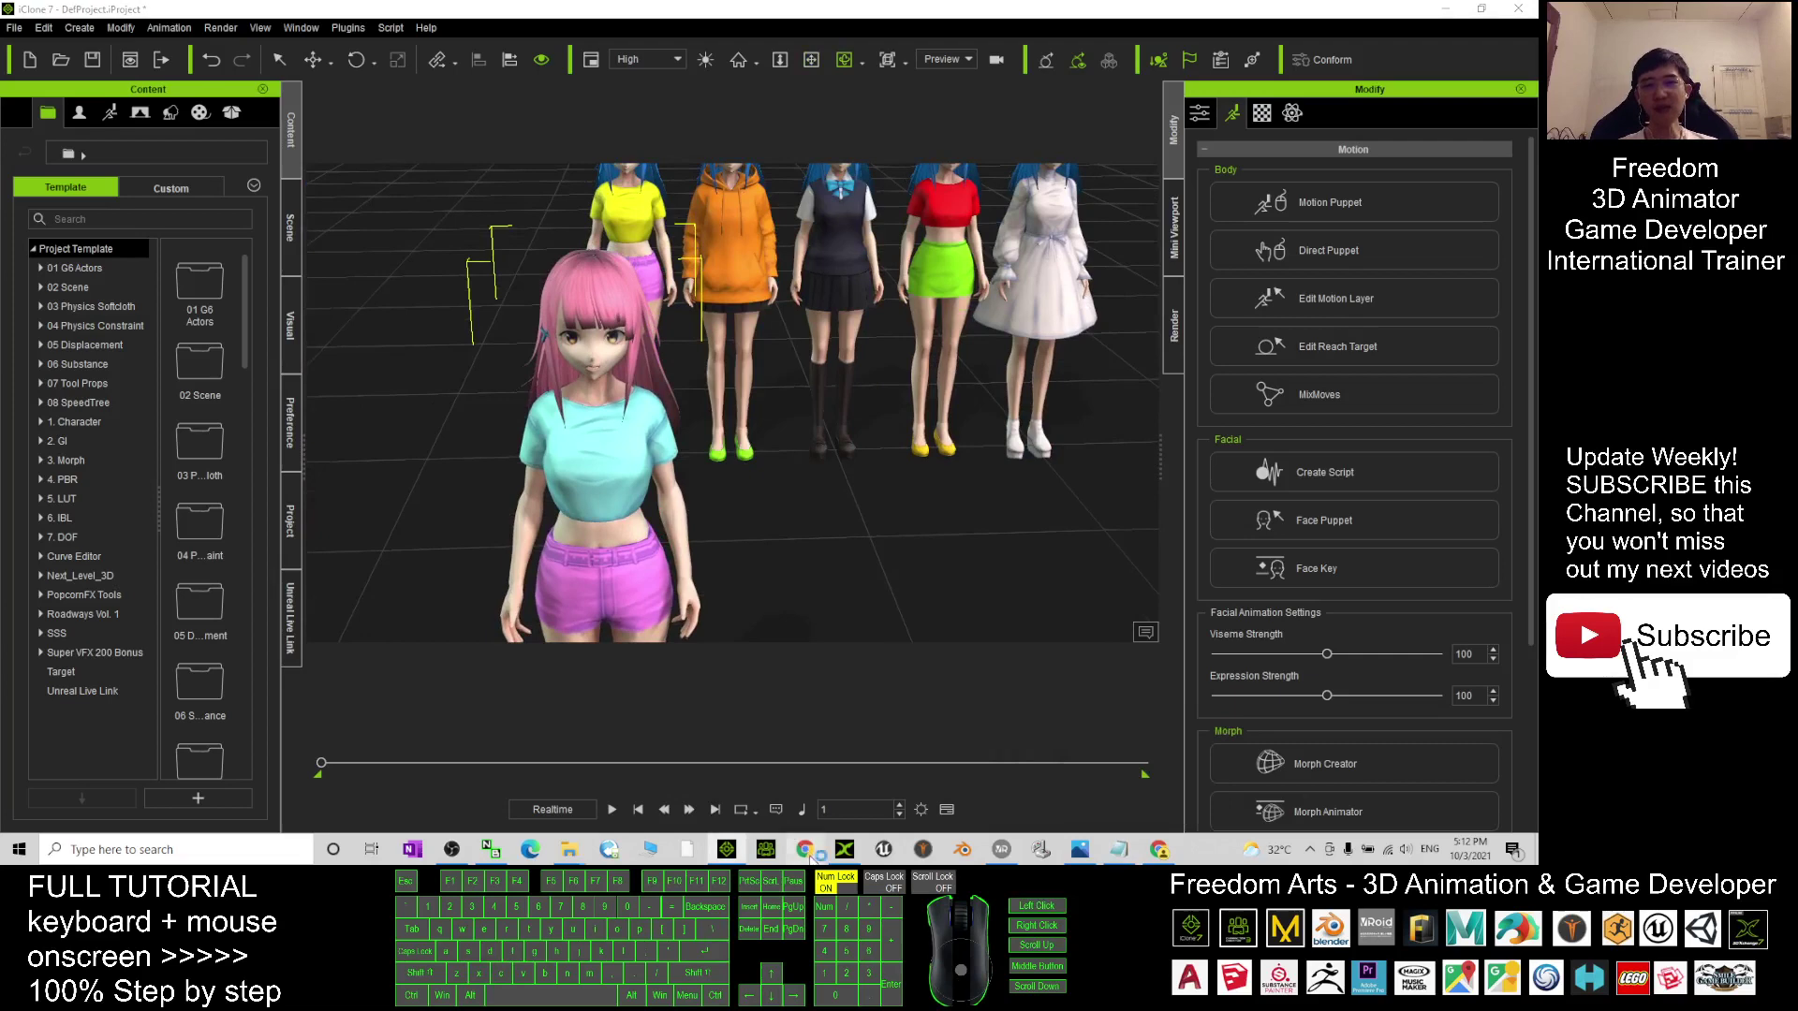
pyautogui.click(1166, 113)
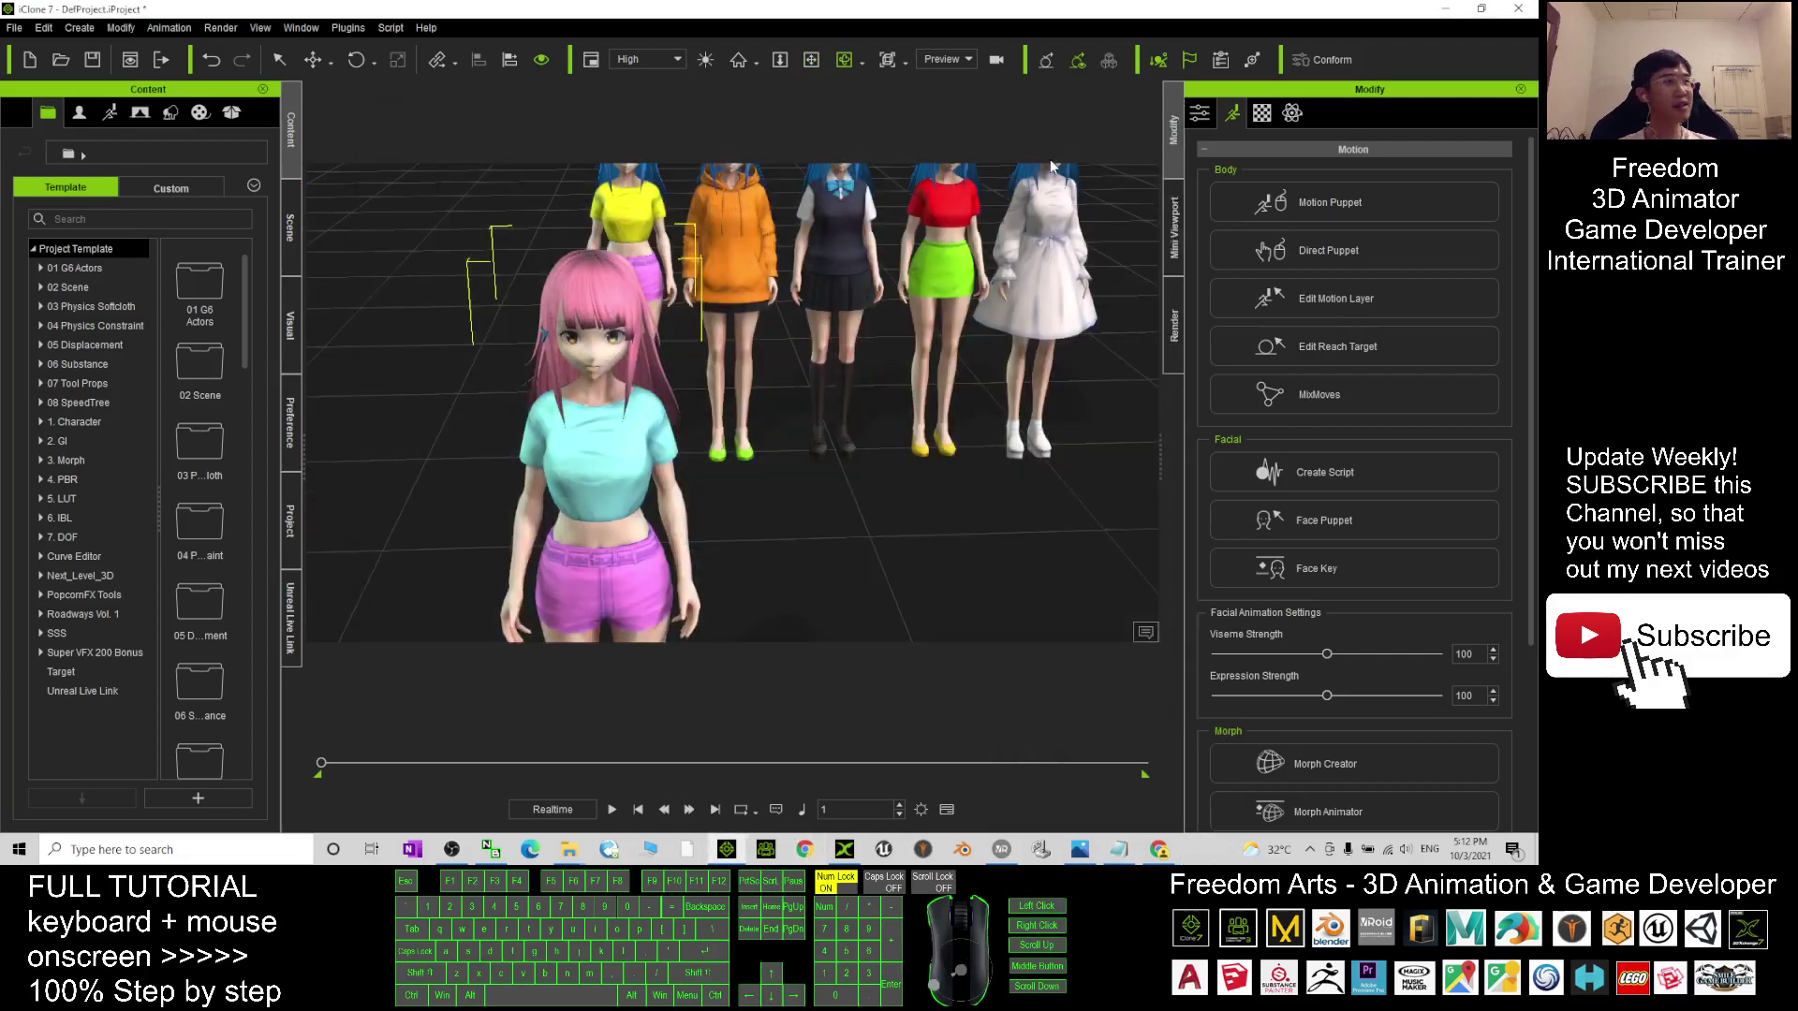
# Orbit and zoom so the pink-haired Shino stands before the five blue-haired variants
pyautogui.scroll(3, 735, 323)
pyautogui.moveTo(735, 323)
pyautogui.mouseDown()
pyautogui.moveTo(869, 345)
pyautogui.moveTo(660, 483)
pyautogui.moveTo(823, 448)
pyautogui.mouseUp()
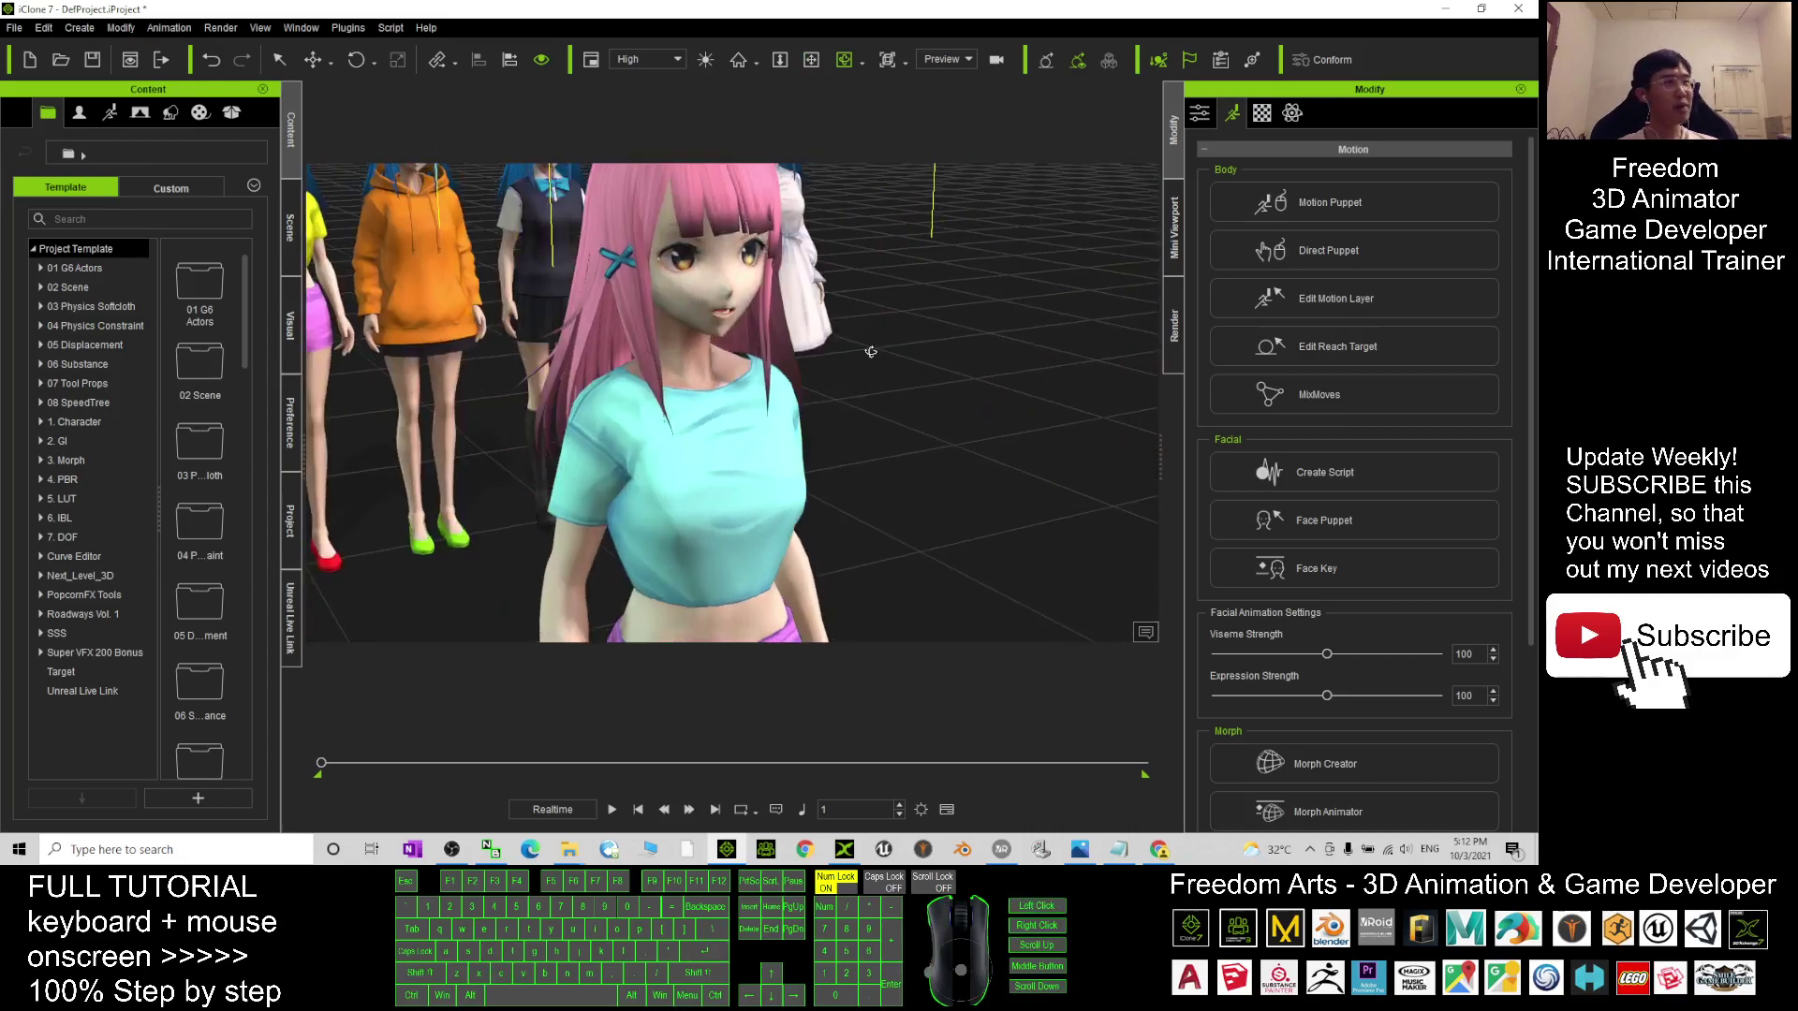
pyautogui.moveTo(839, 345)
pyautogui.mouseDown()
pyautogui.moveTo(862, 465)
pyautogui.moveTo(914, 509)
pyautogui.mouseUp()
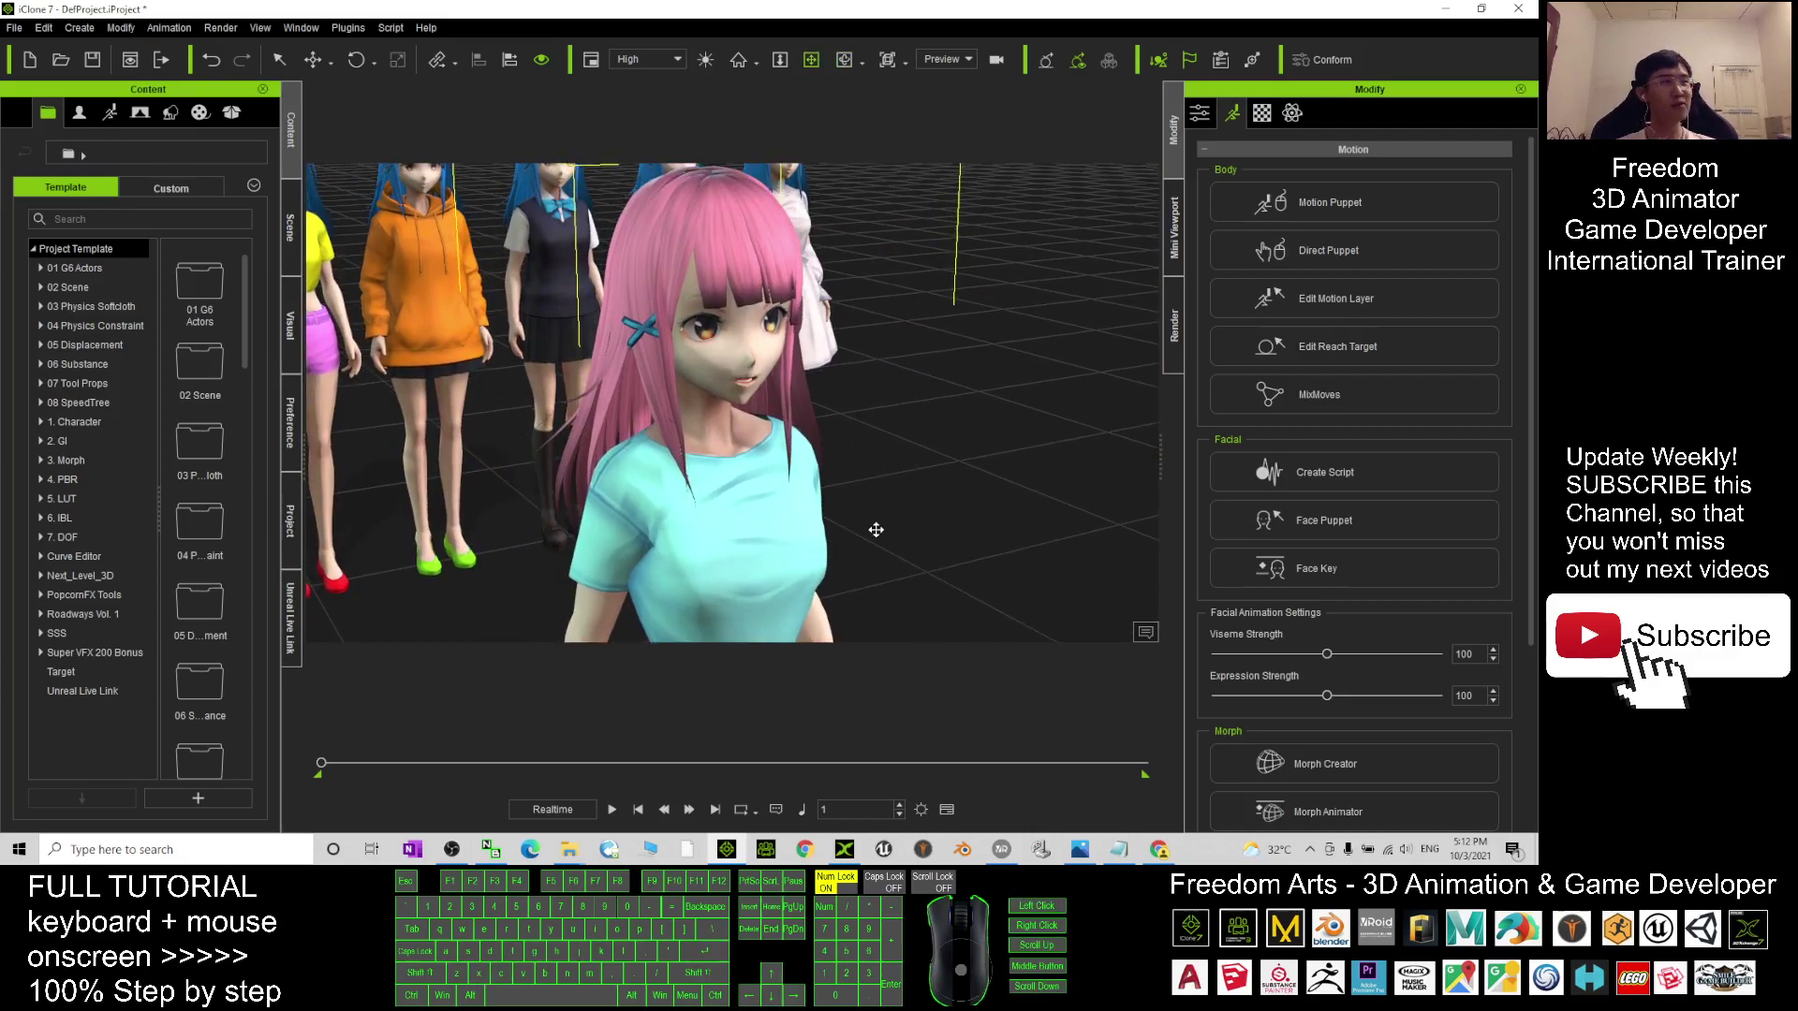
pyautogui.moveTo(856, 484); pyautogui.dragTo(649, 463)
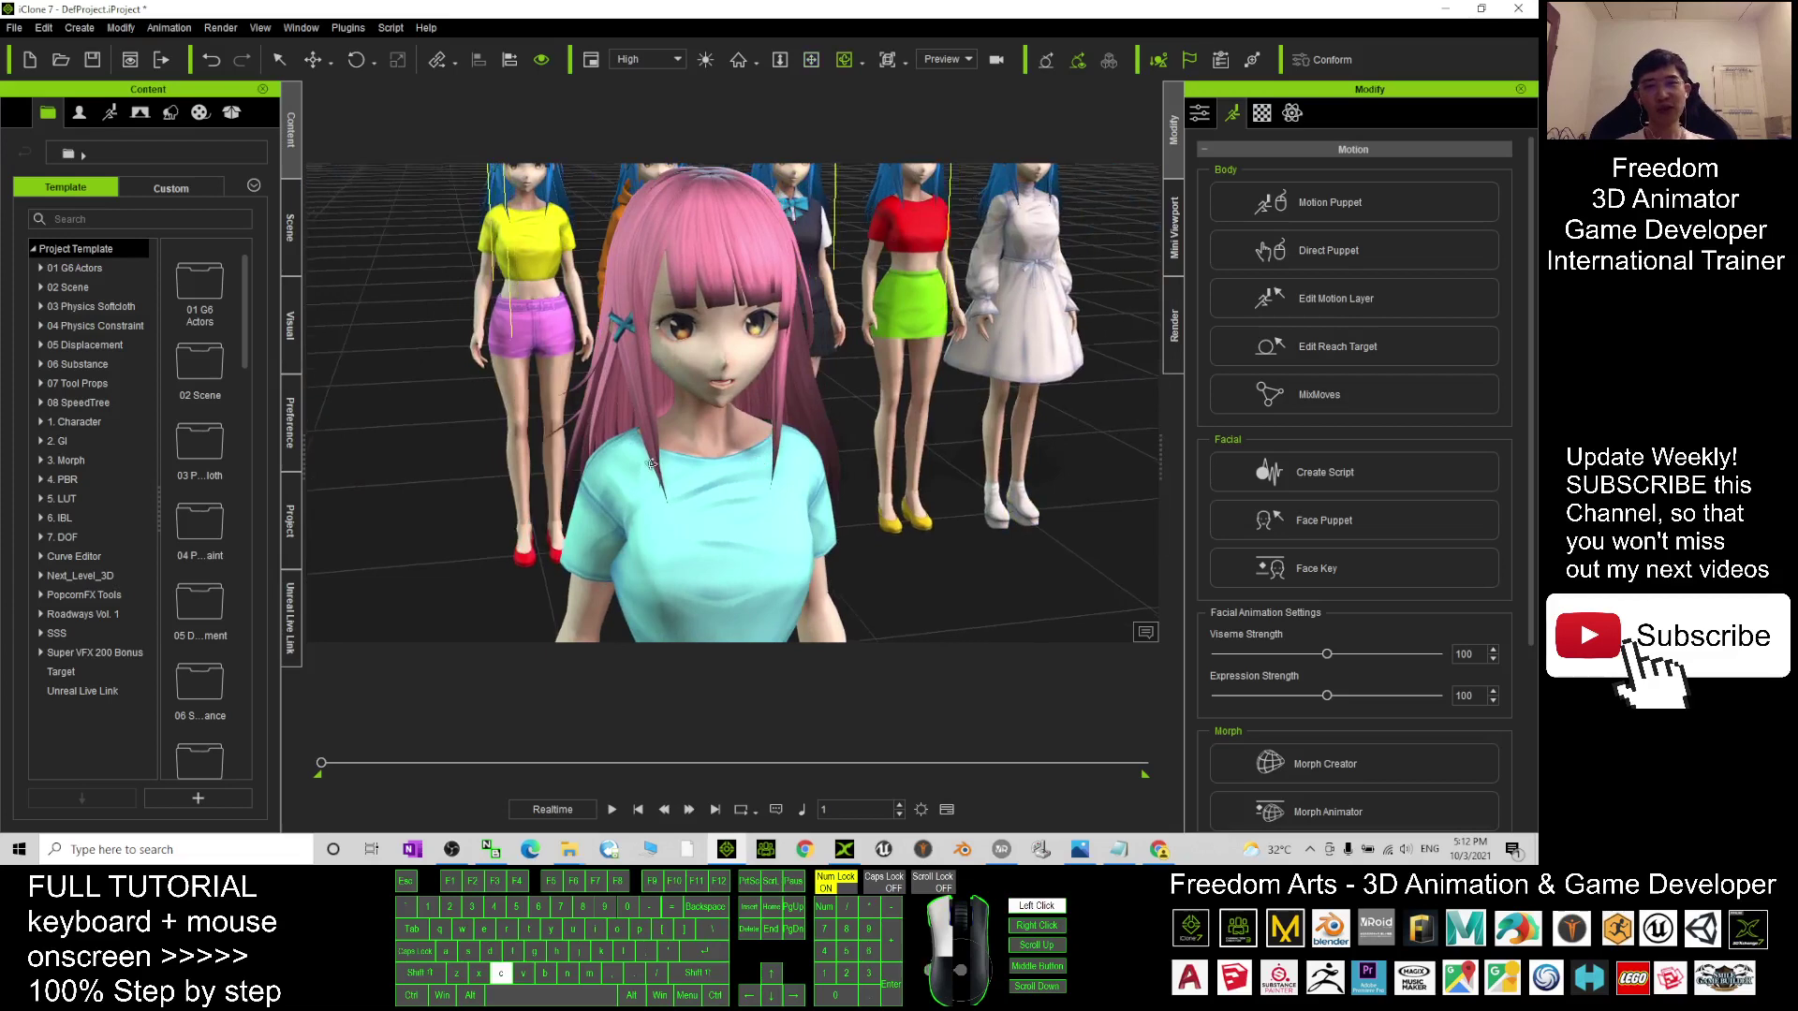
pyautogui.scroll(3, 649, 463)
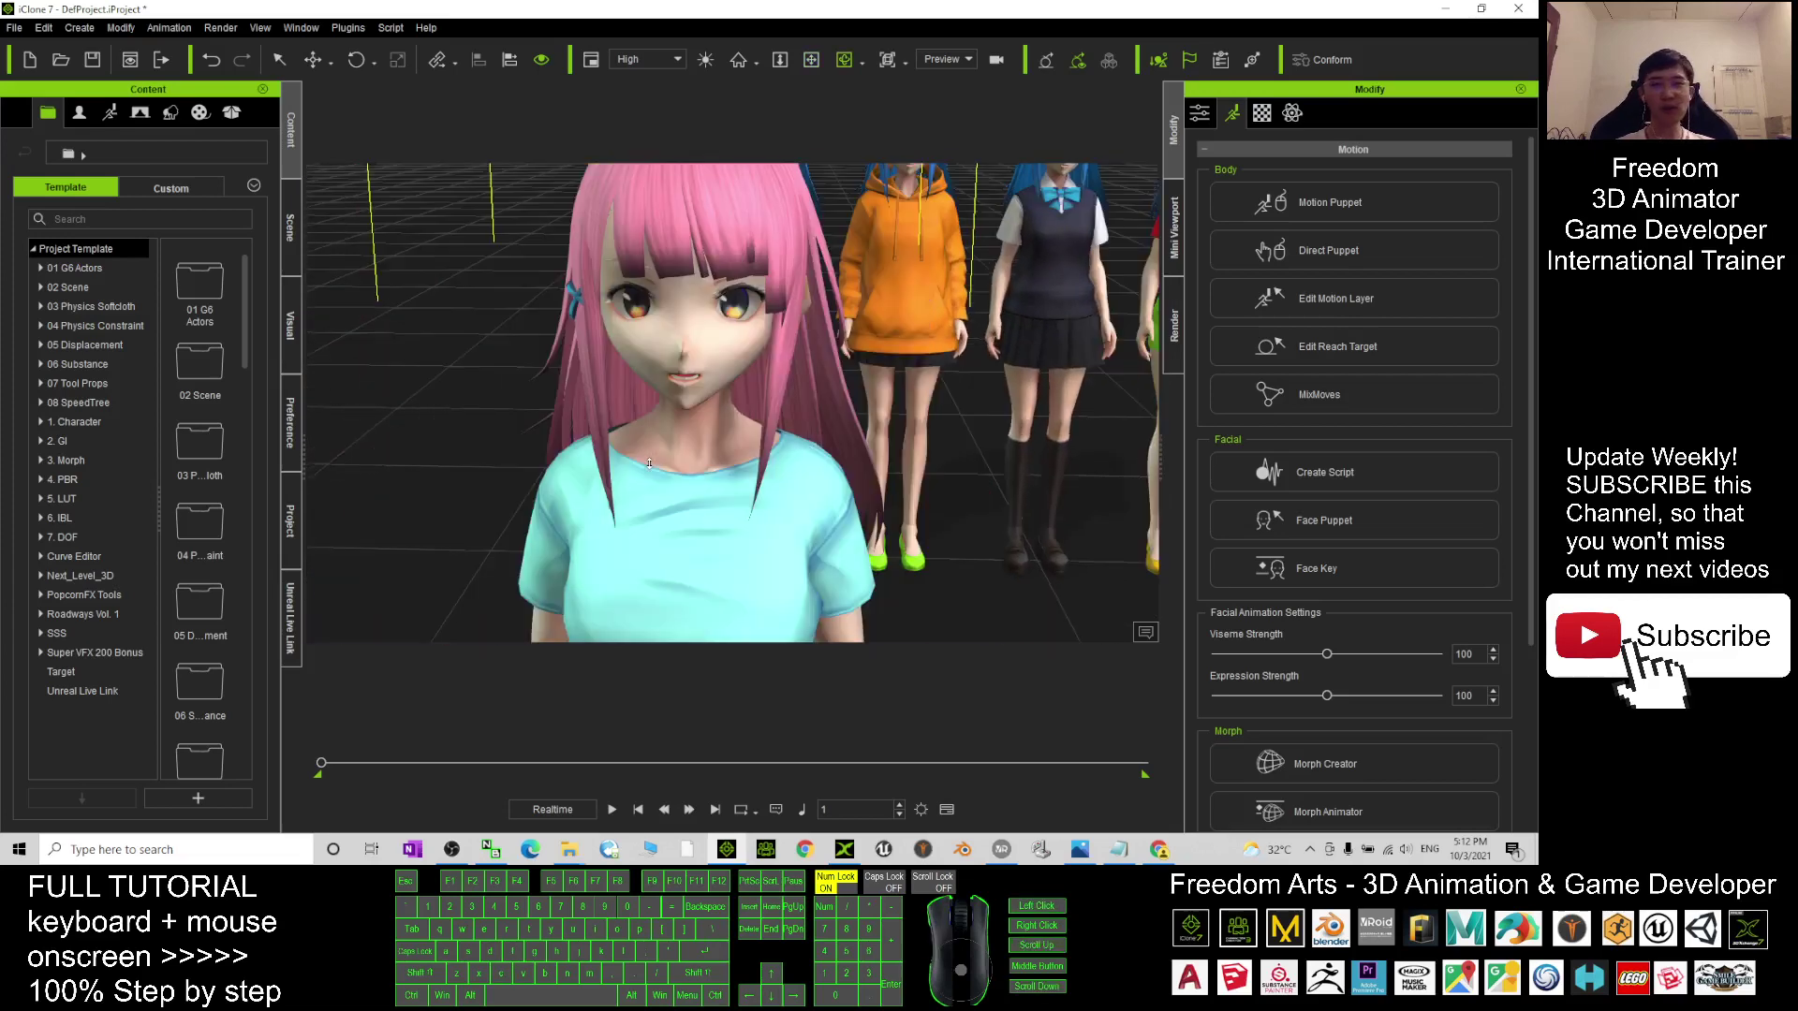
pyautogui.moveTo(600, 512); pyautogui.dragTo(834, 430)
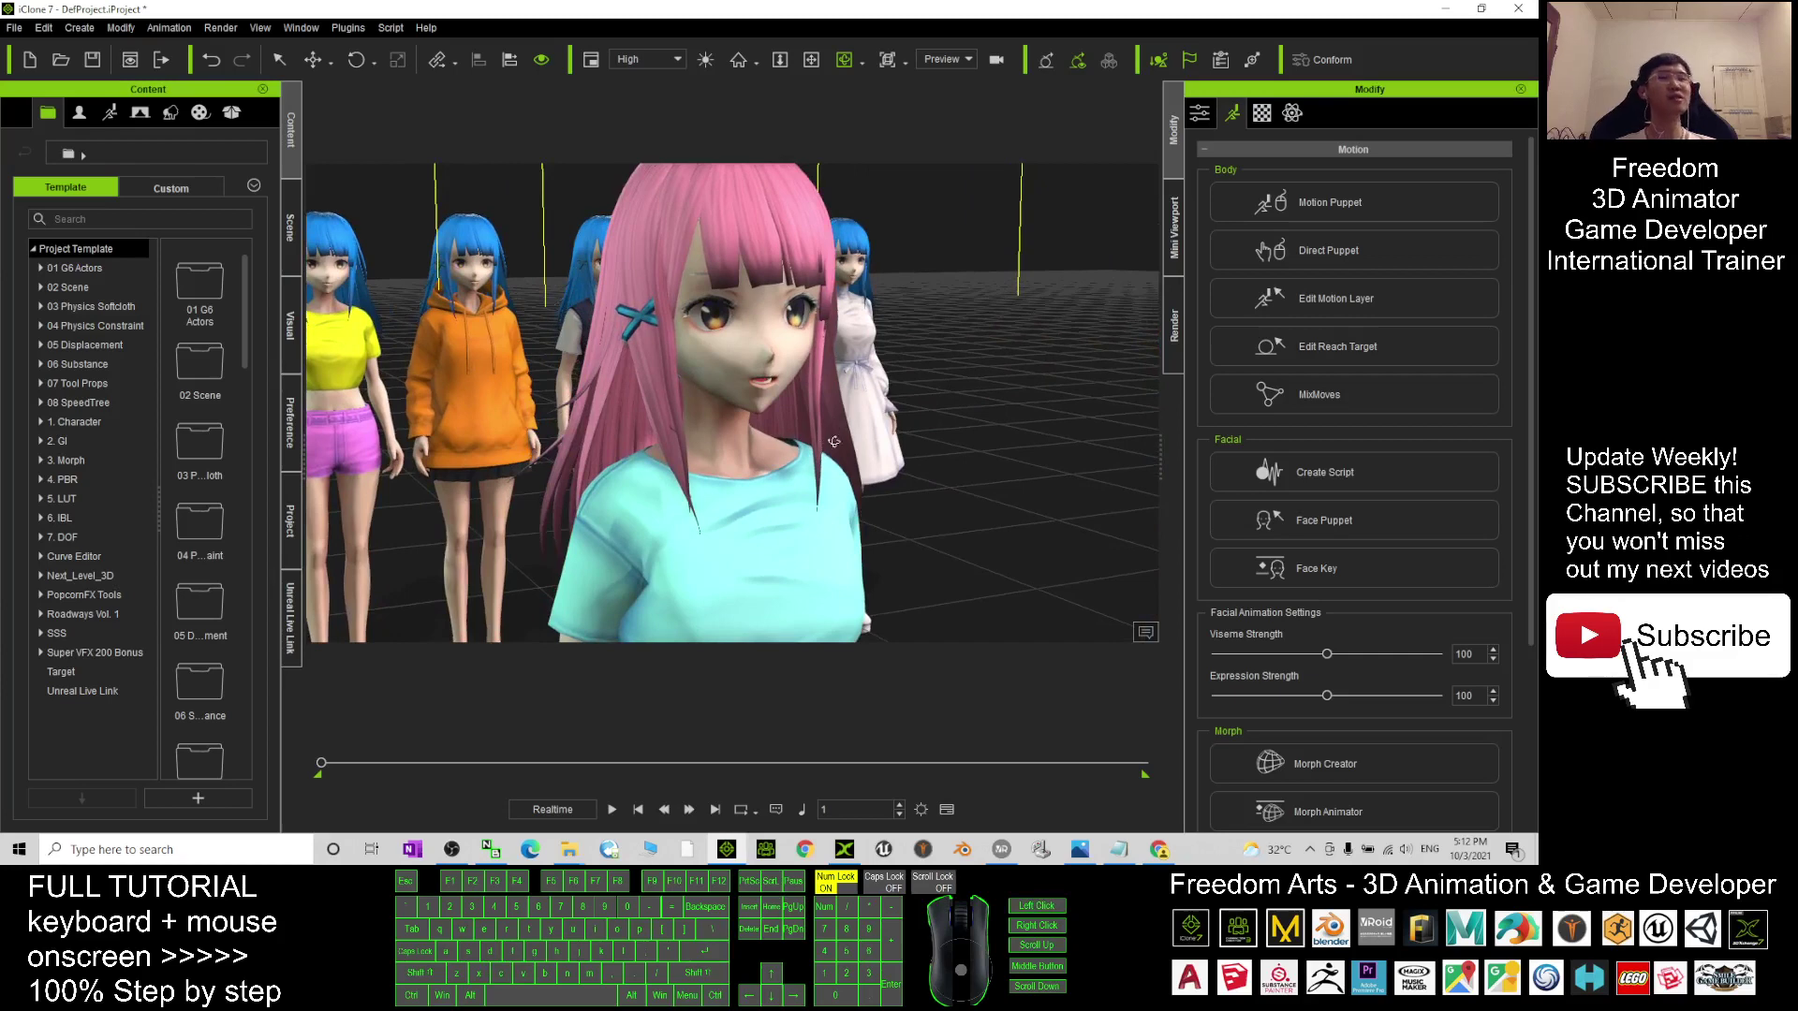
pyautogui.scroll(-5, 785, 426)
pyautogui.moveTo(785, 426)
pyautogui.mouseDown()
pyautogui.moveTo(1185, 341)
pyautogui.moveTo(779, 301)
pyautogui.moveTo(765, 386)
pyautogui.mouseUp()
pyautogui.scroll(5, 779, 301)
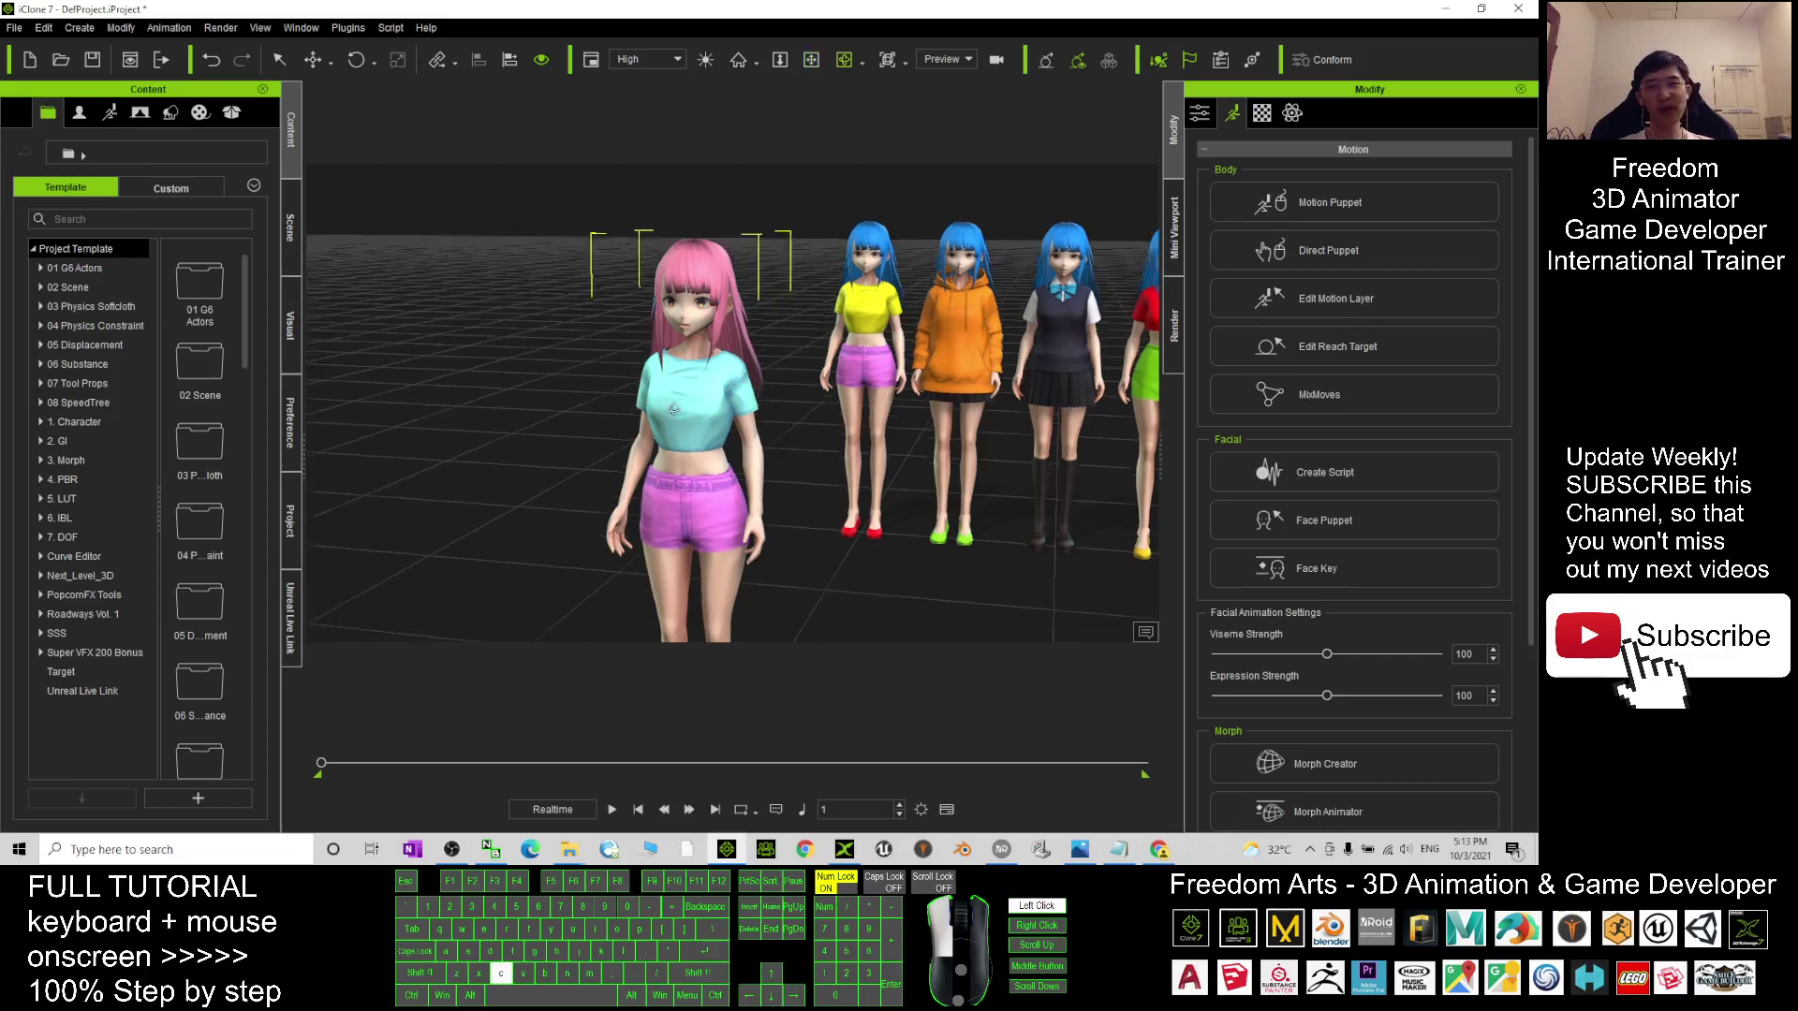
pyautogui.moveTo(735, 381); pyautogui.dragTo(691, 321)
pyautogui.scroll(5, 691, 321)
pyautogui.scroll(-4, 690, 321)
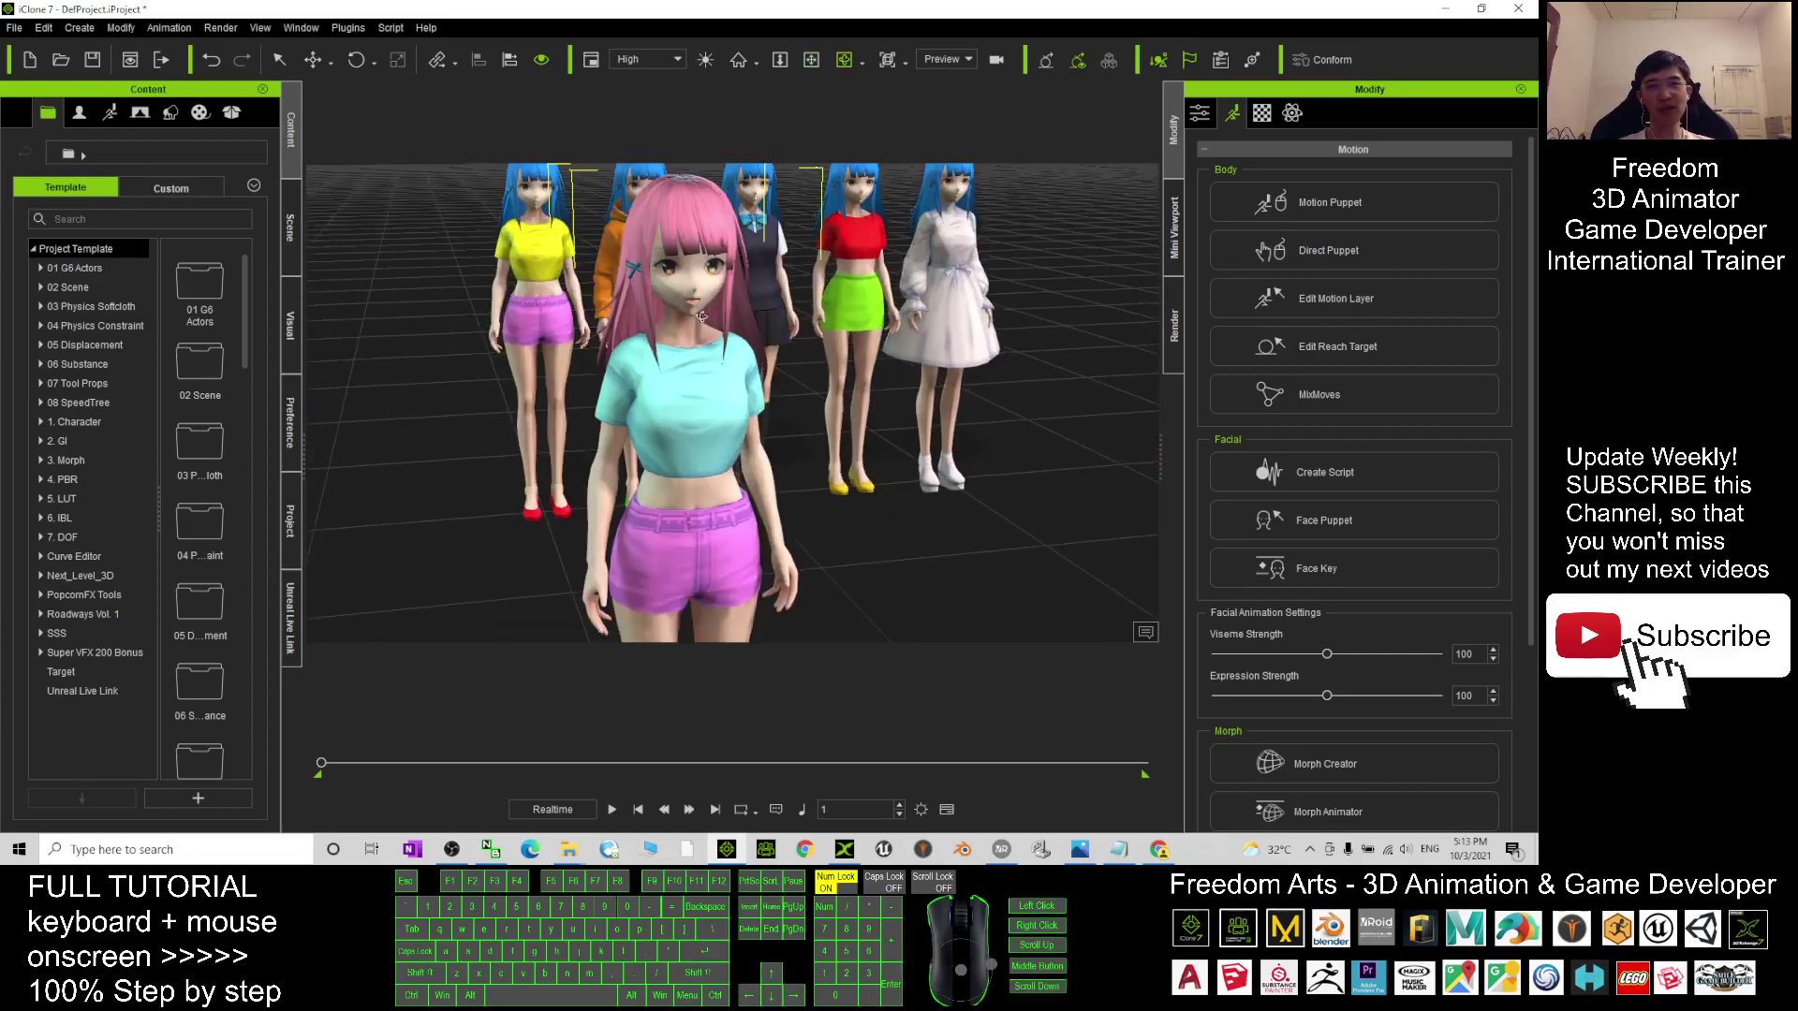
pyautogui.scroll(-2, 784, 387)
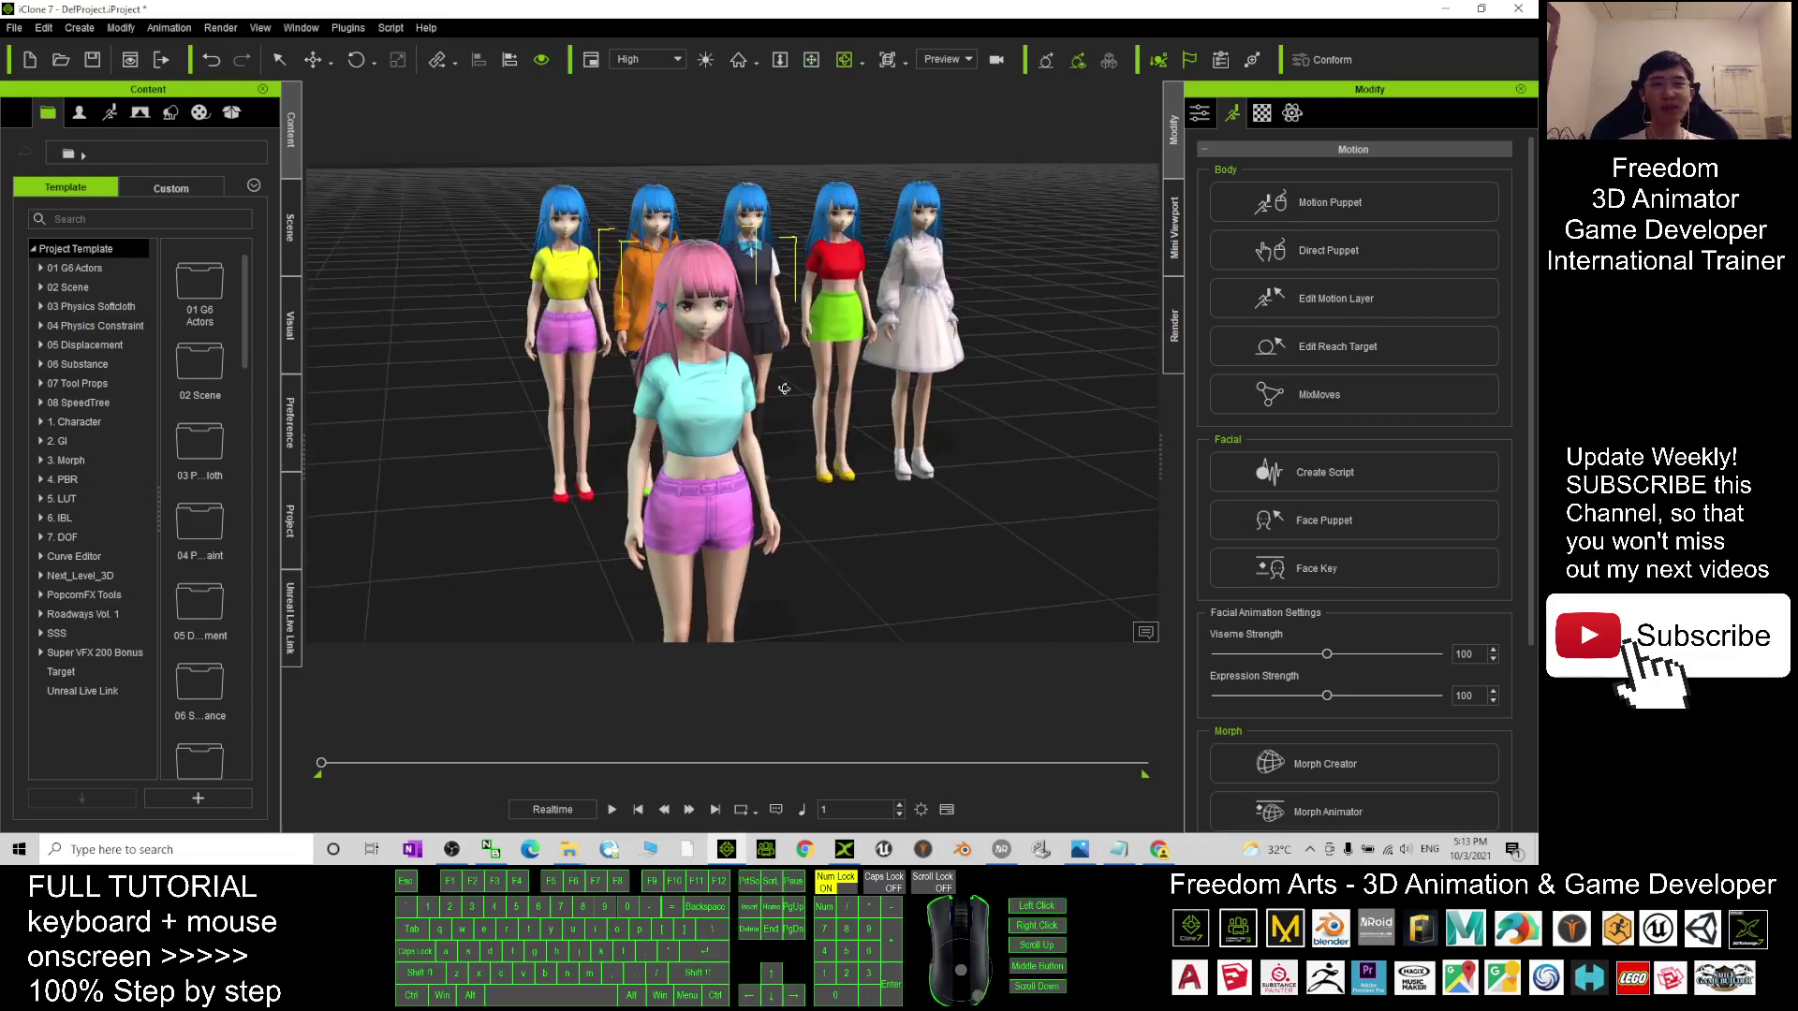
pyautogui.moveTo(834, 468); pyautogui.dragTo(662, 422)
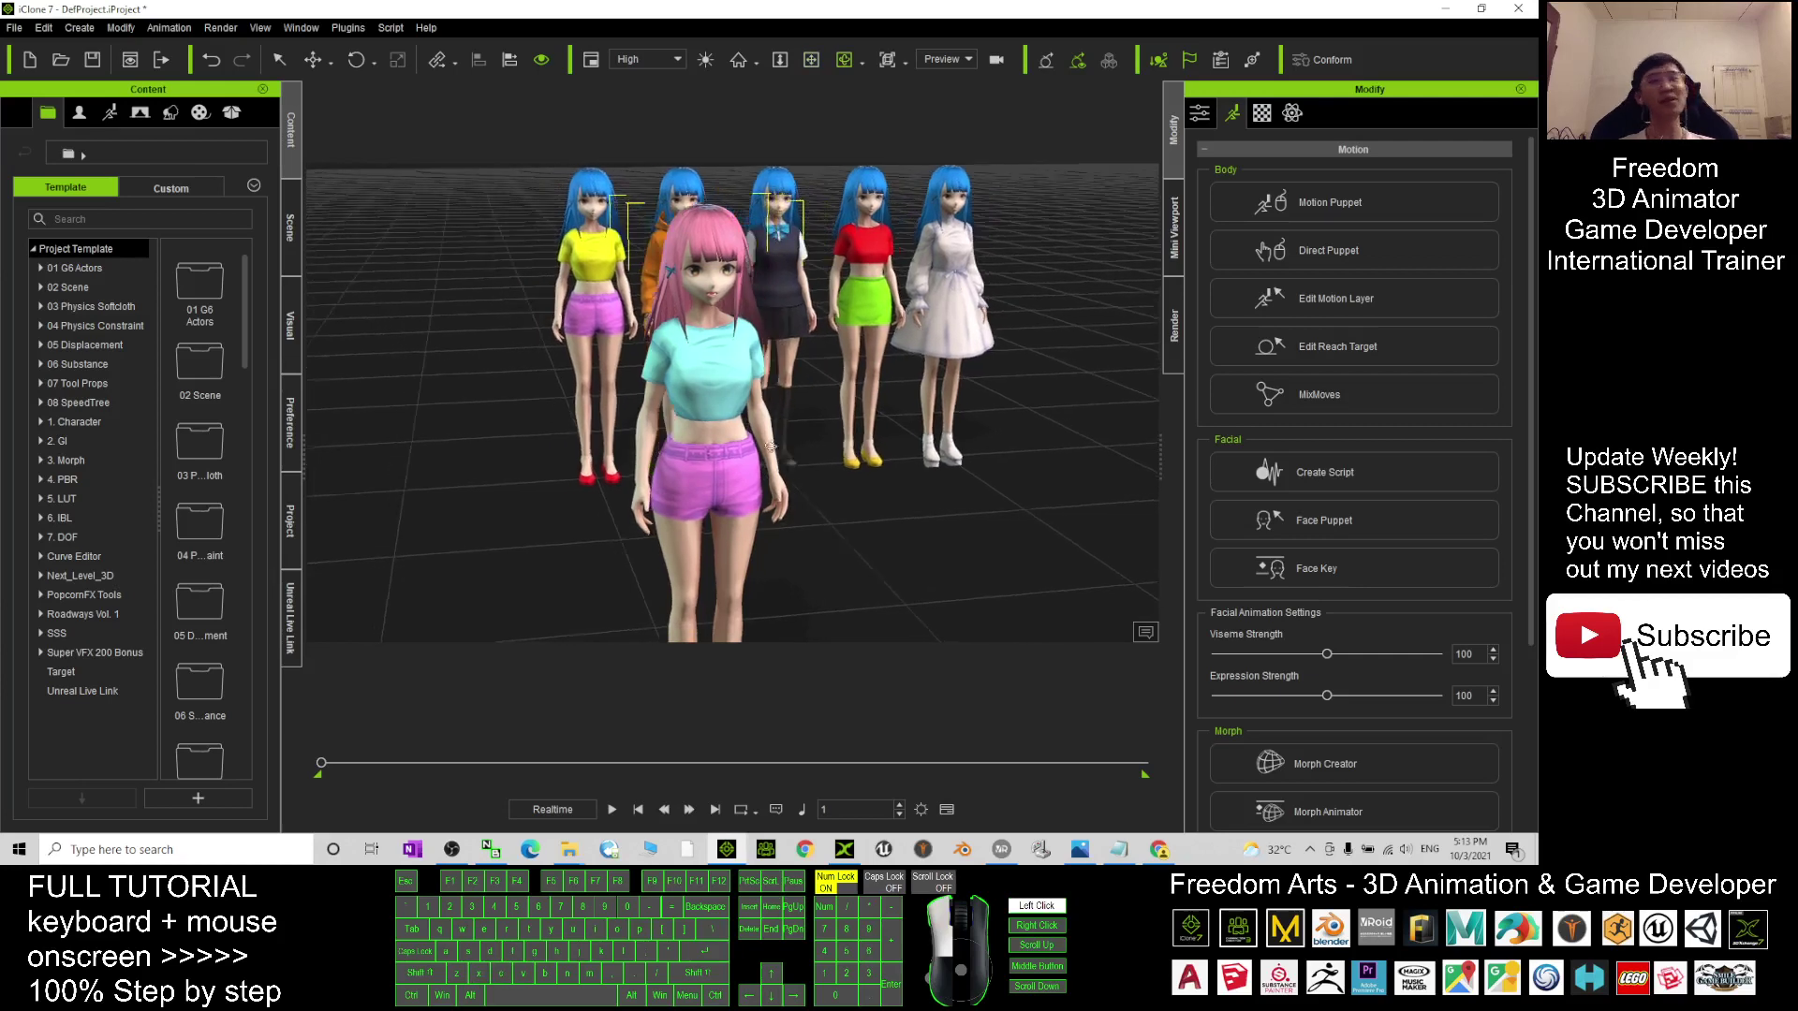
pyautogui.scroll(5, 662, 422)
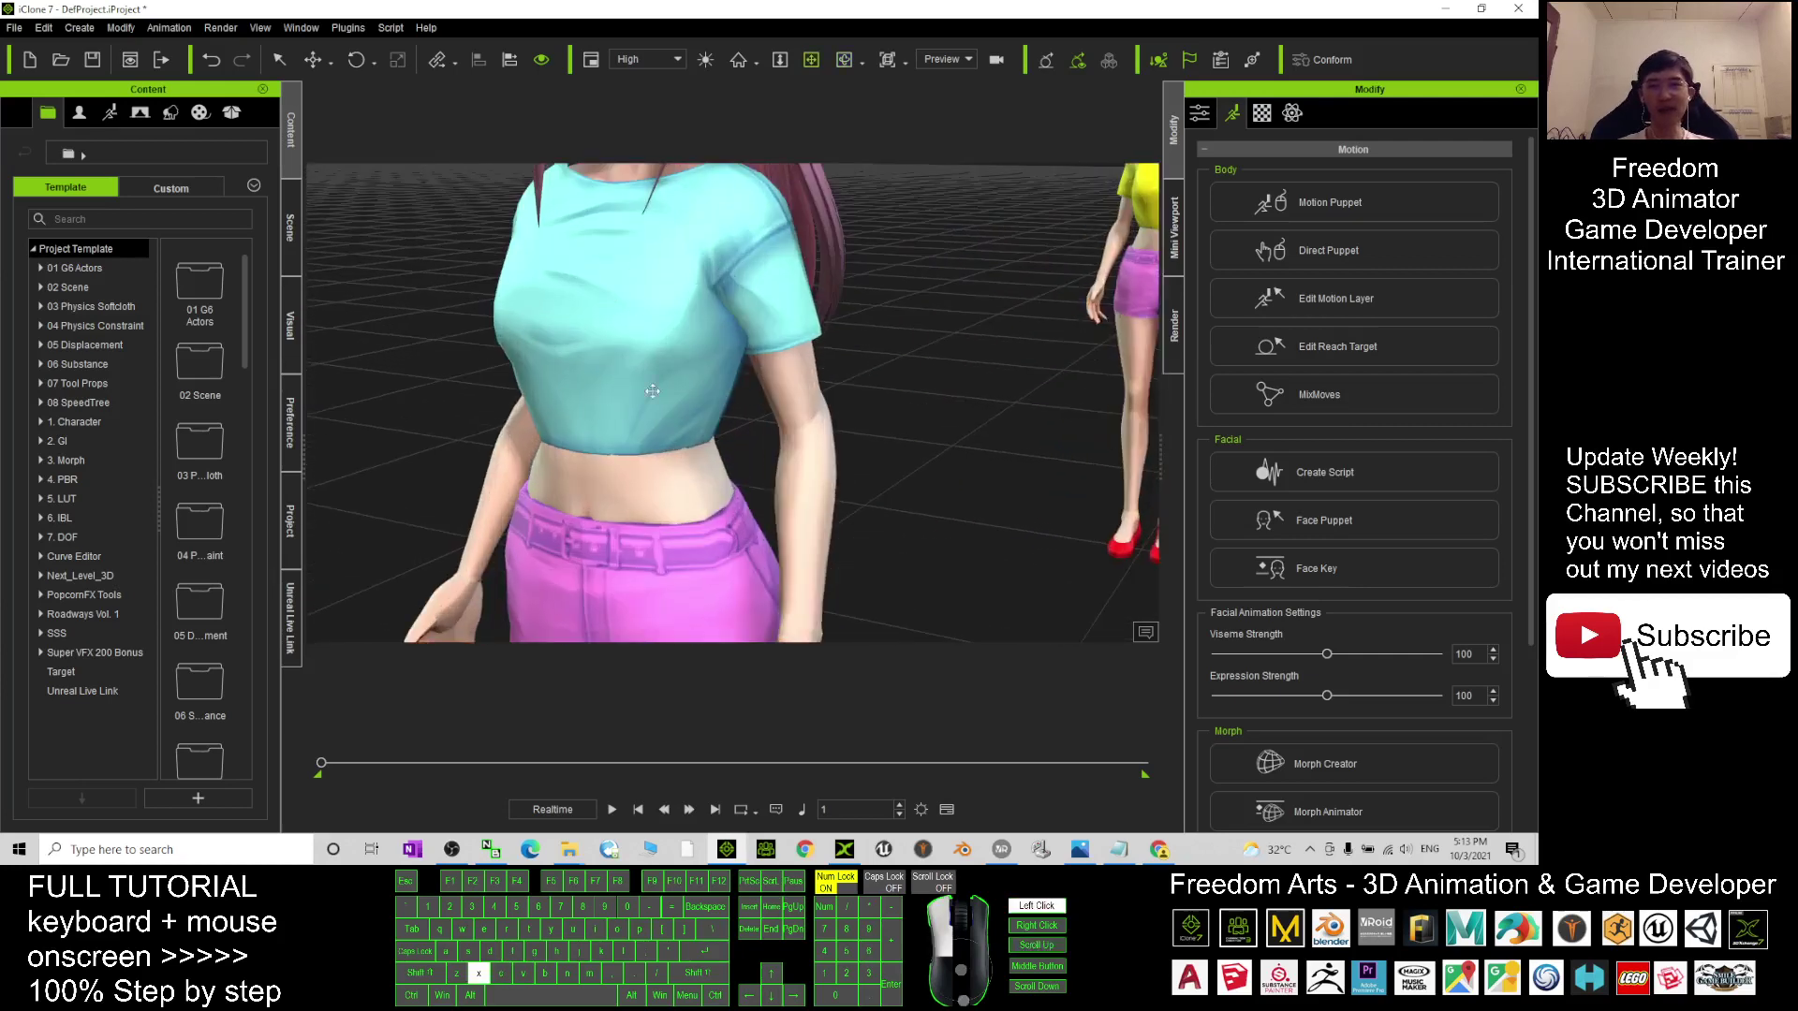